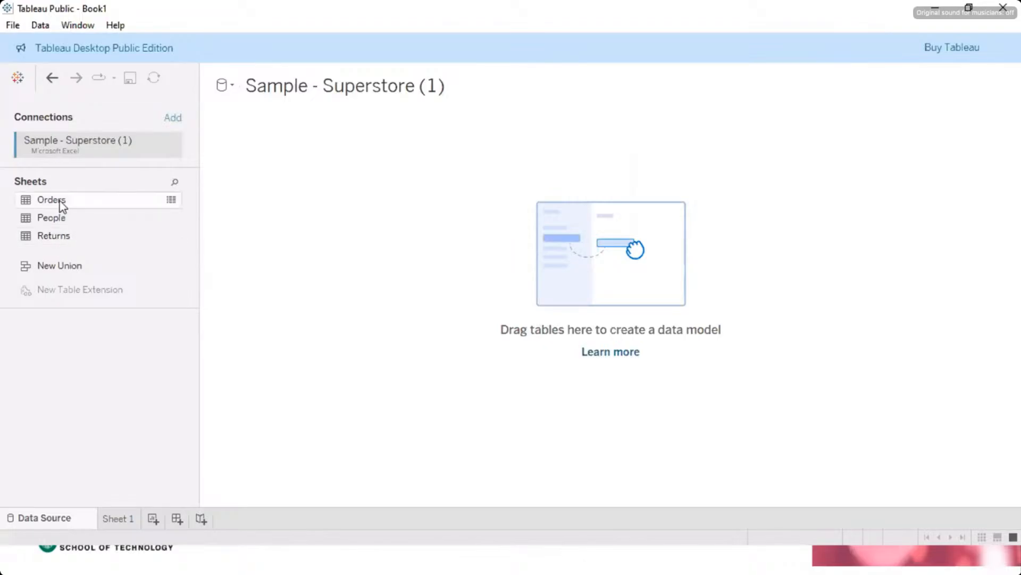
# Step: Add the Orders sheet of Sample - Superstore to the data model and open the Sheet 1 worksheet
pyautogui.moveTo(62, 207); pyautogui.dragTo(540, 264)
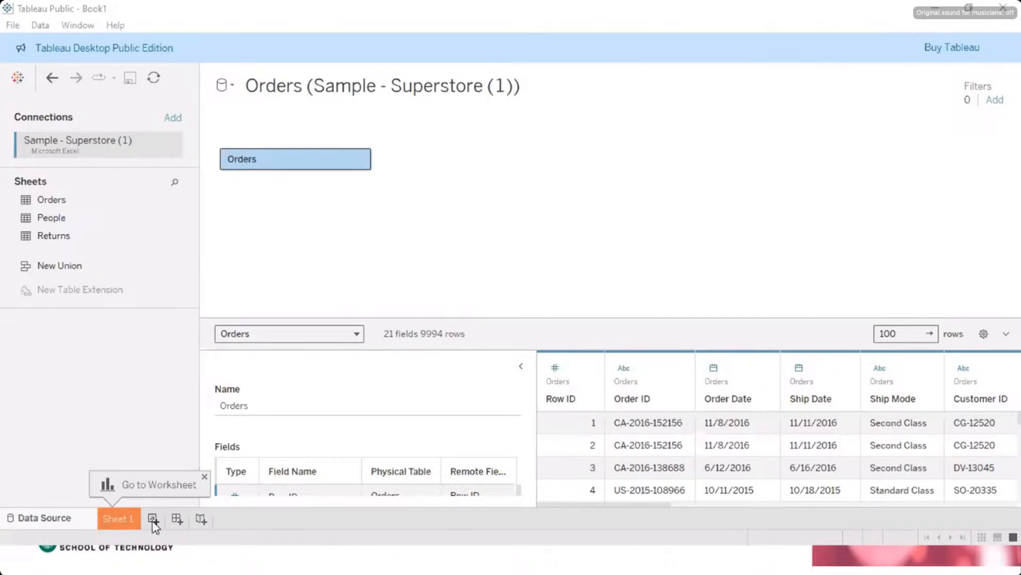
pyautogui.click(126, 521)
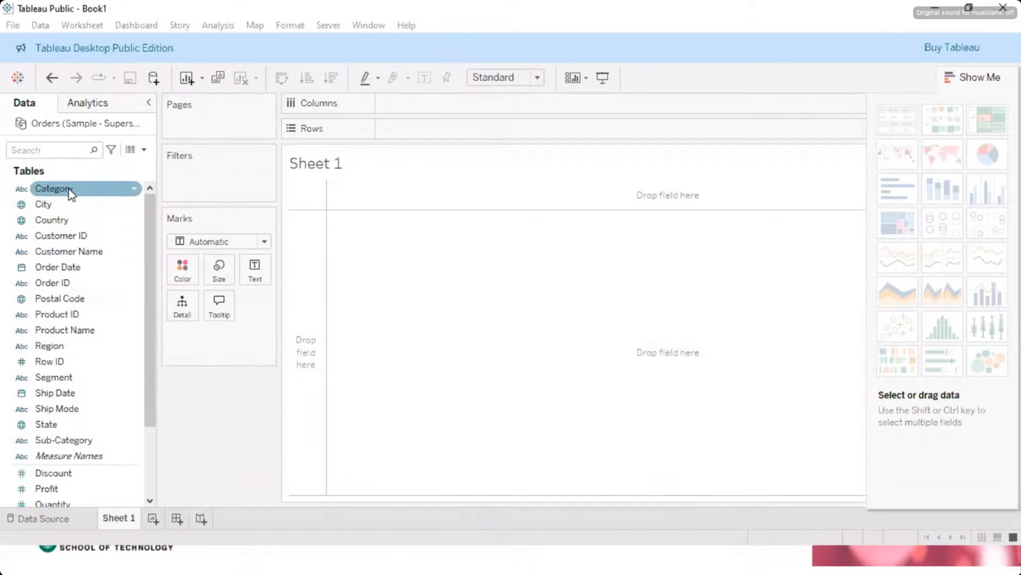
# Step: Build a bar chart of sales by category with Category on the rows and the sum of Sales on the columns
pyautogui.moveTo(68, 189); pyautogui.dragTo(420, 131)
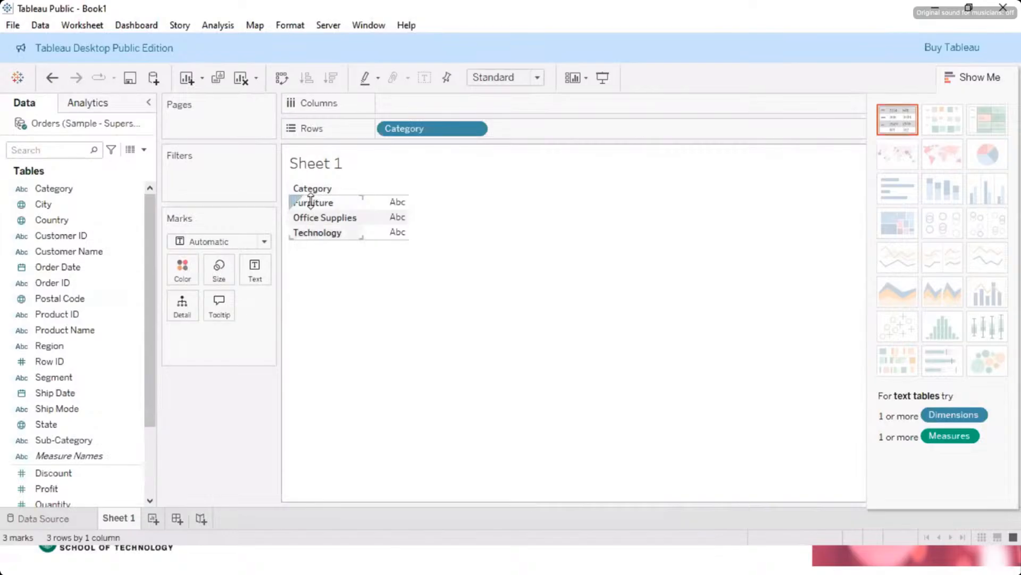
pyautogui.scroll(-3, 77, 428)
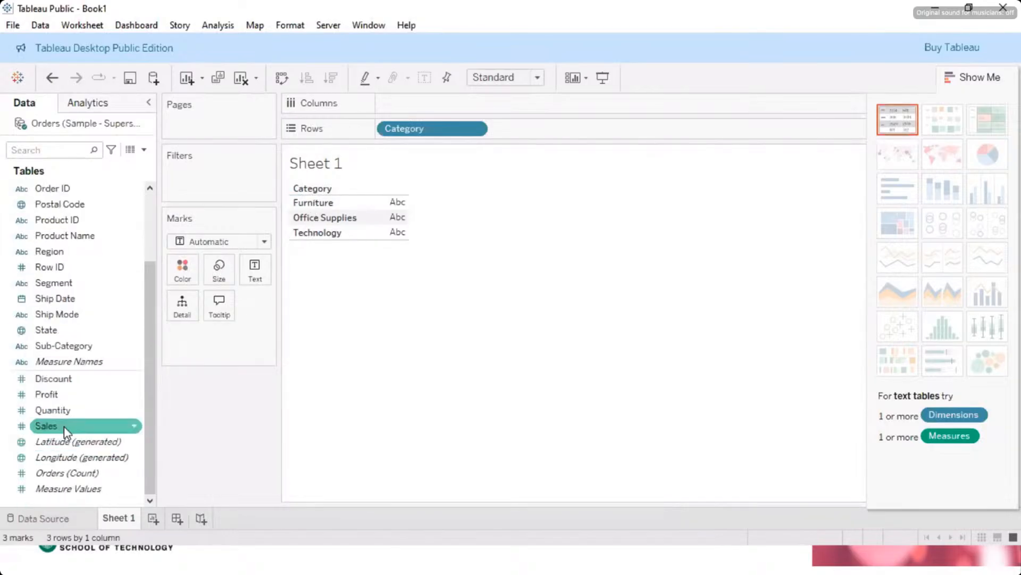
pyautogui.moveTo(68, 426); pyautogui.dragTo(418, 104)
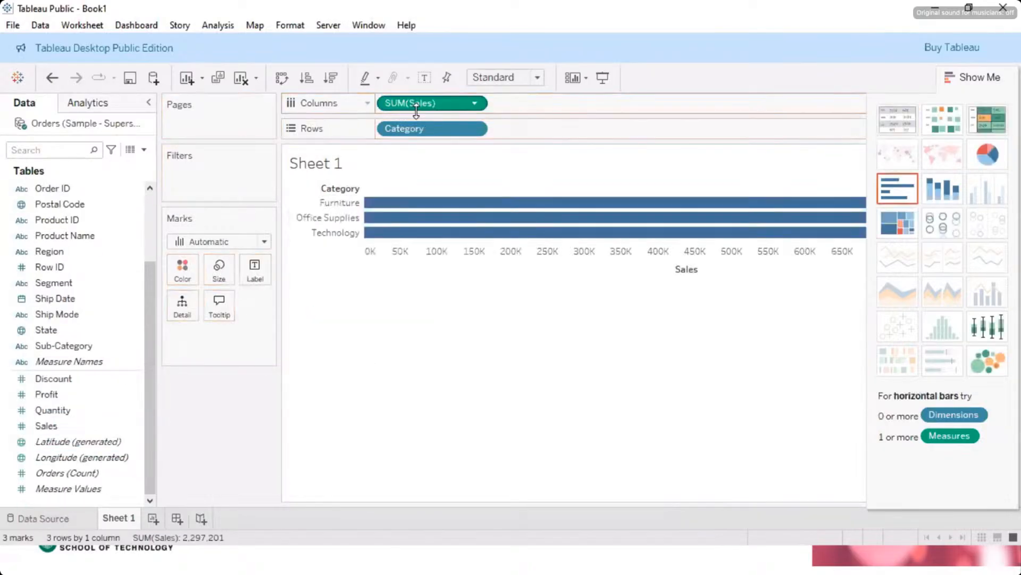
# Step: Sort the categories by sales in descending order and swap rows and columns to get vertical bars
pyautogui.click(306, 81)
pyautogui.click(331, 80)
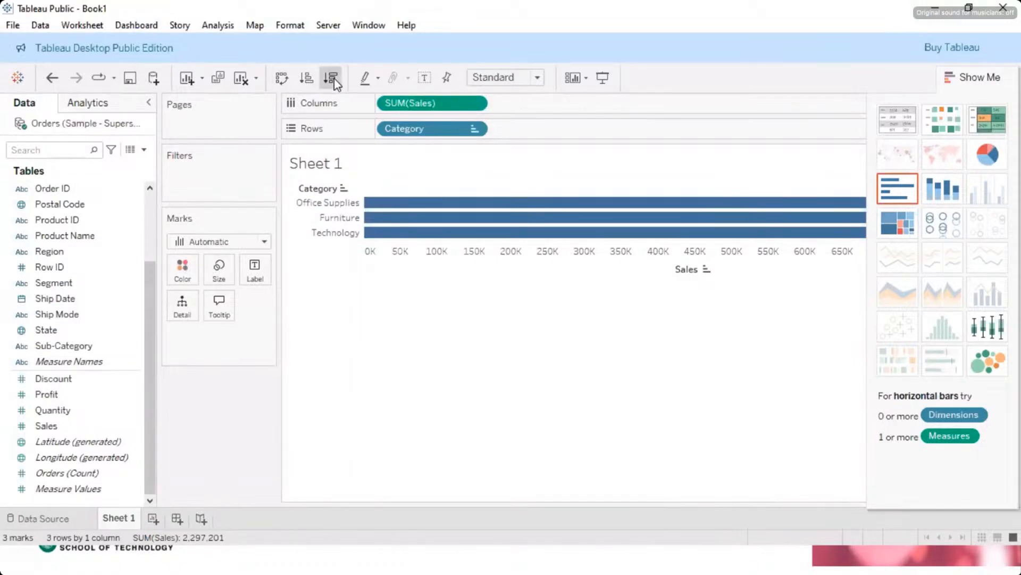
pyautogui.click(285, 82)
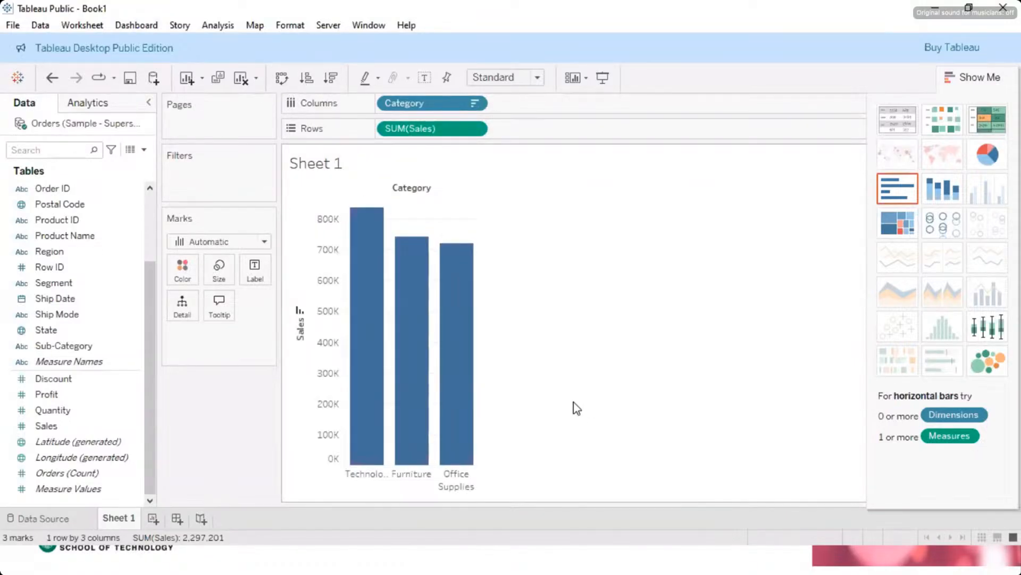
pyautogui.moveTo(458, 401)
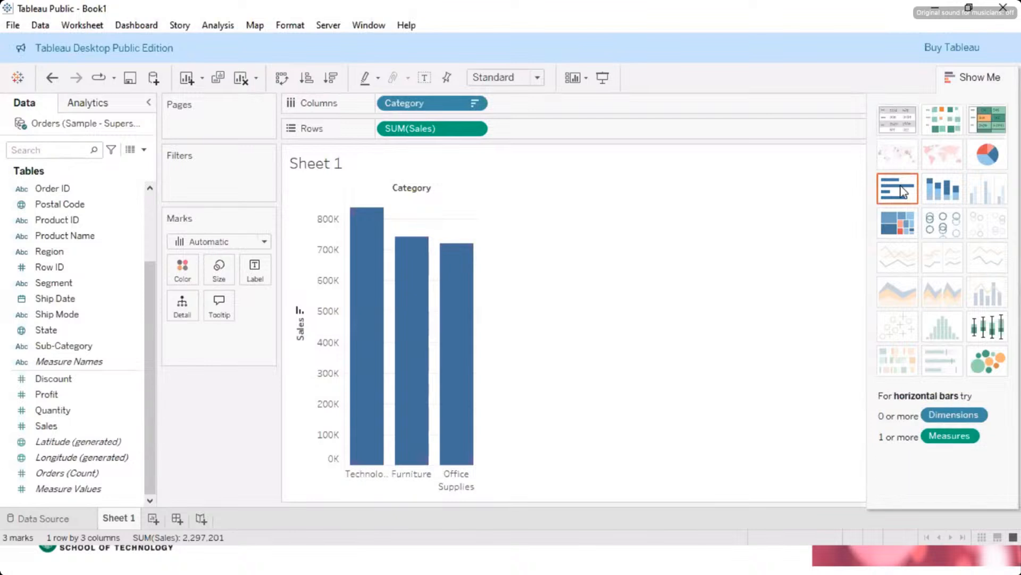
pyautogui.moveTo(394, 283)
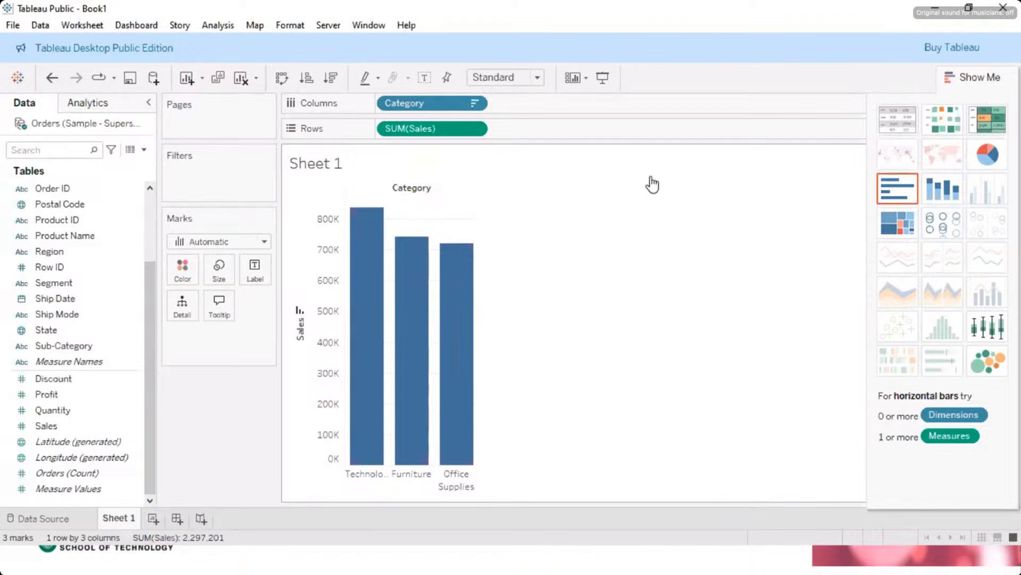
pyautogui.click(53, 252)
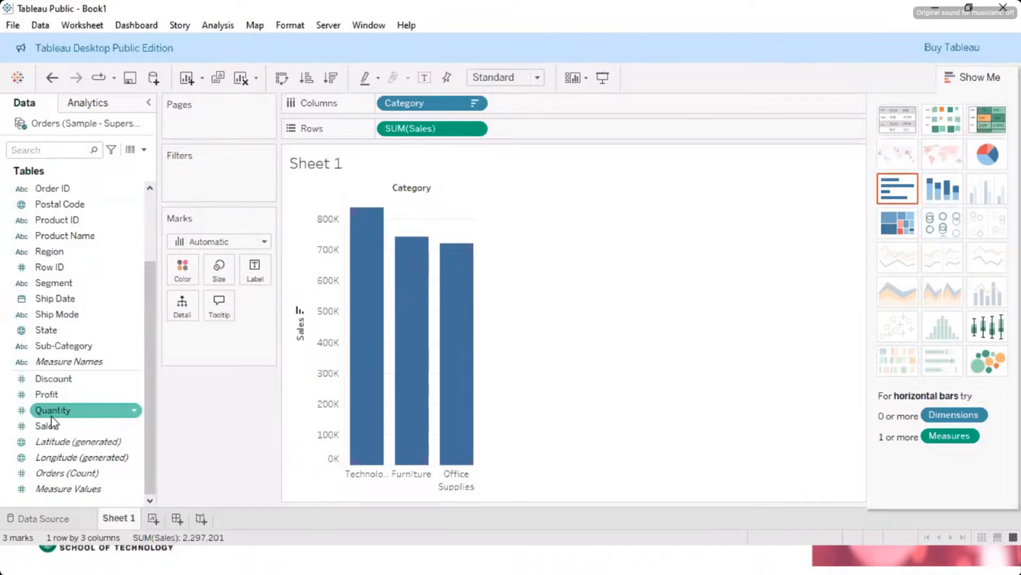
pyautogui.scroll(3, 50, 224)
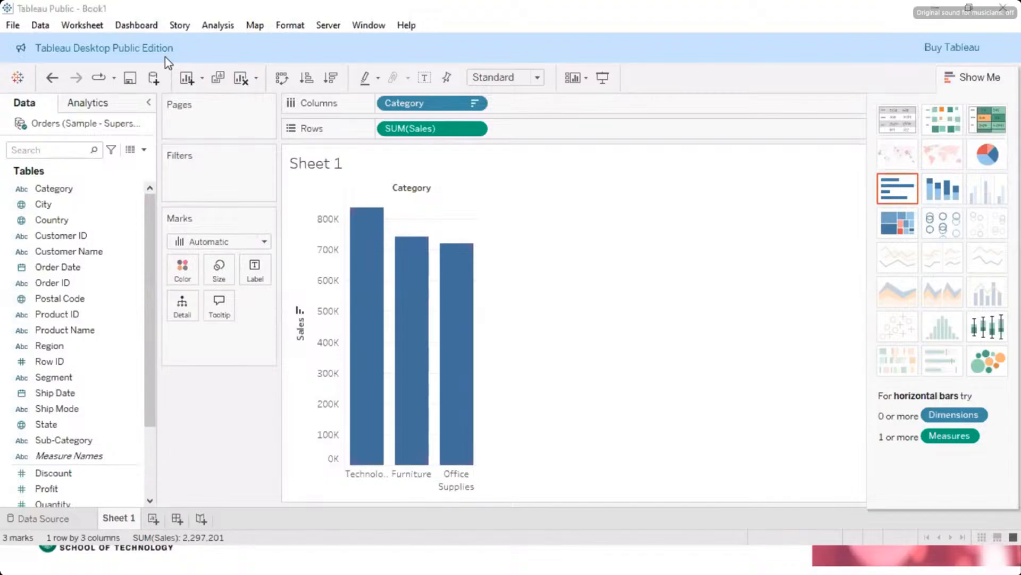
pyautogui.moveTo(468, 373)
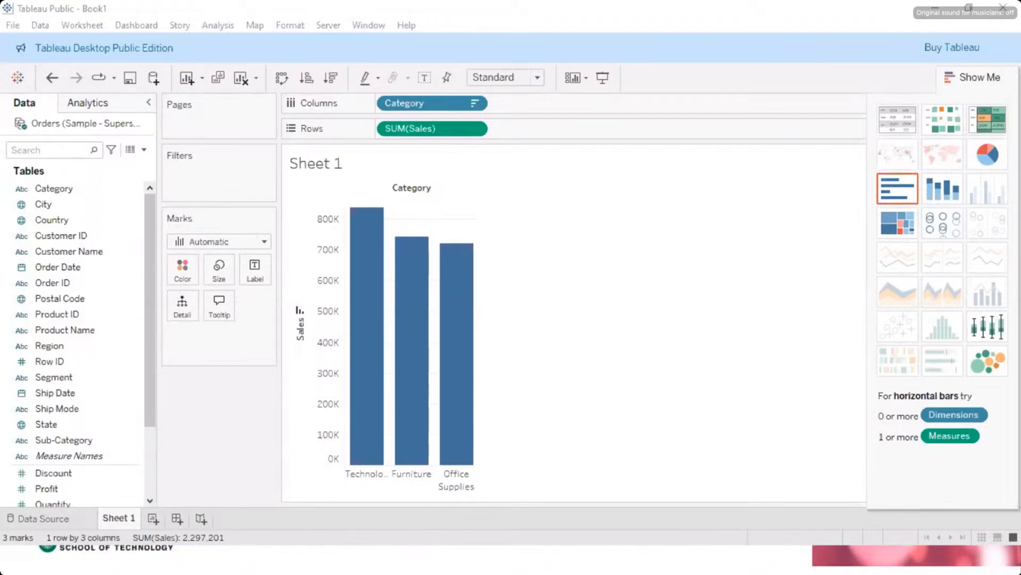
pyautogui.hotkey('alt', 'Tab')
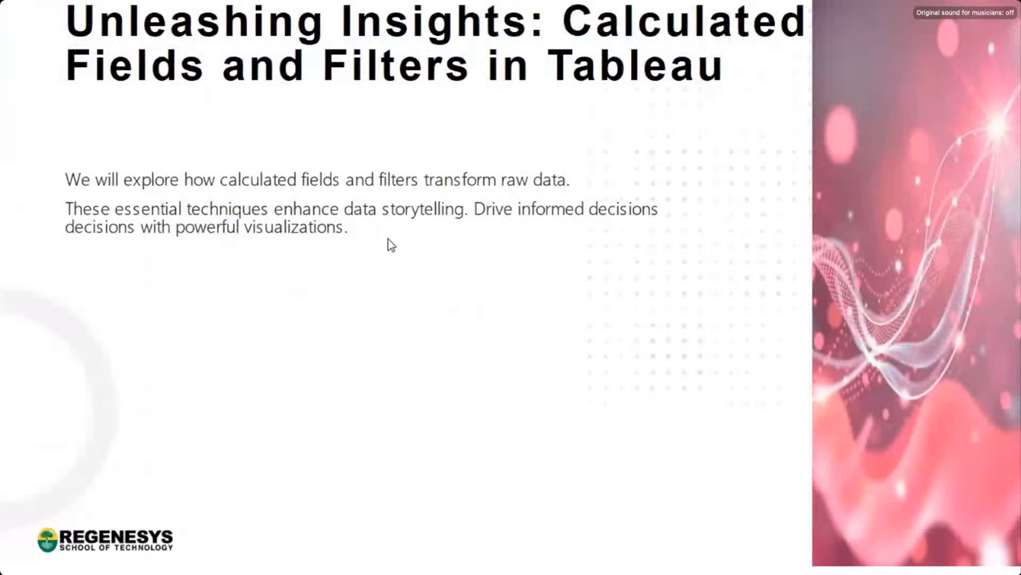
pyautogui.click(331, 274)
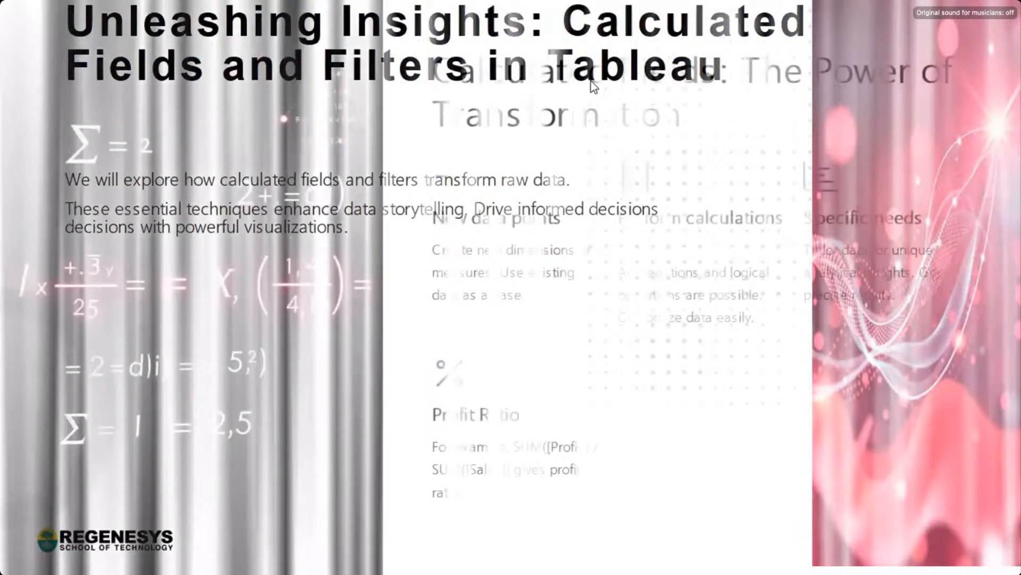
pyautogui.press('Left')
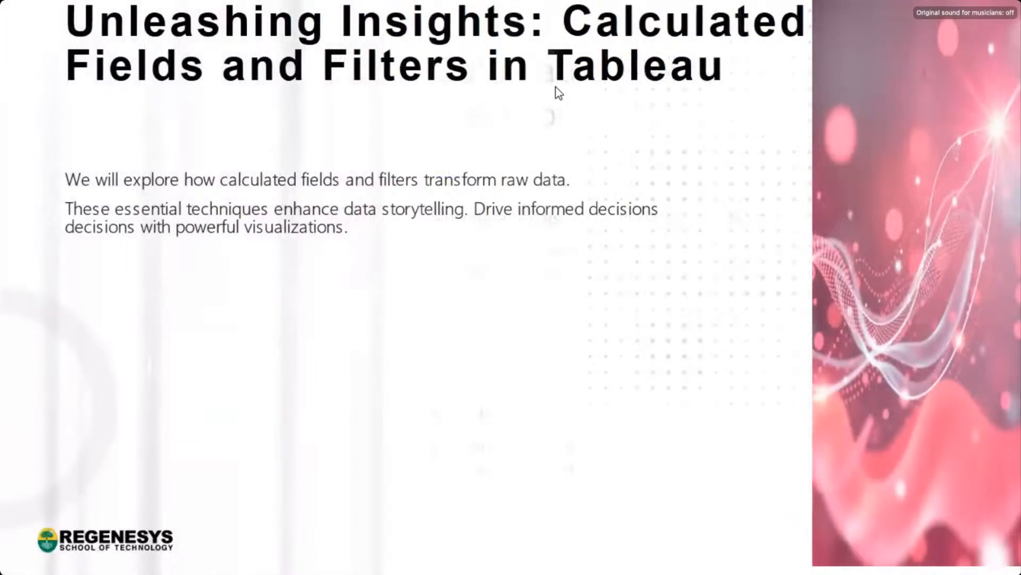
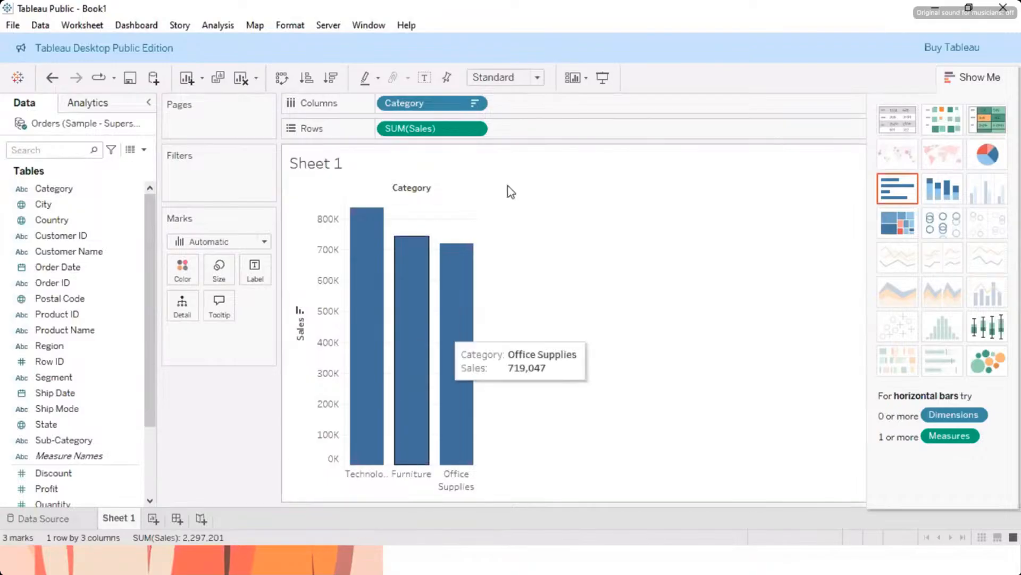
# Step: Clear the worksheet by removing the sum of Sales from the rows and Category from the columns
pyautogui.click(475, 128)
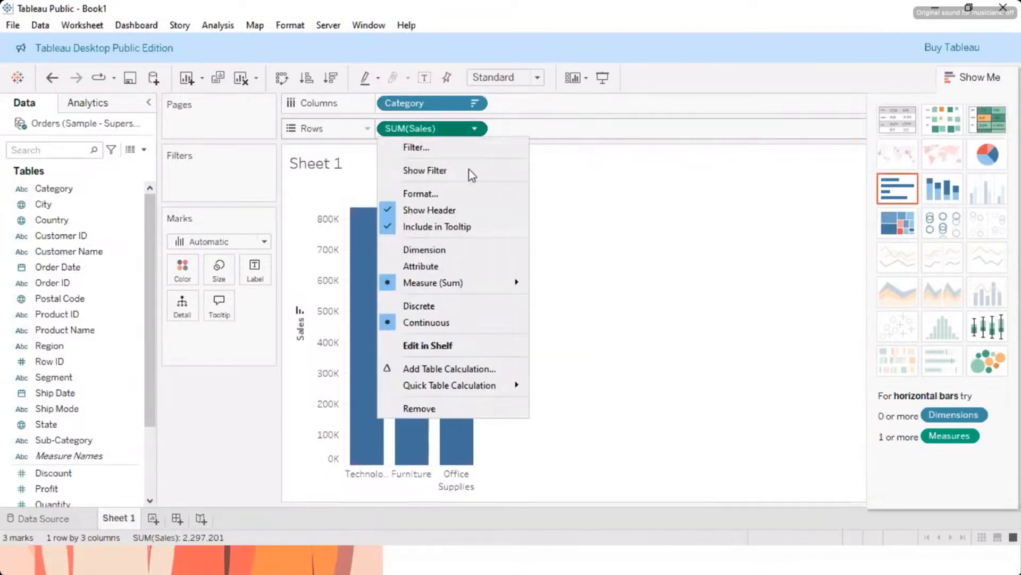
pyautogui.click(433, 403)
pyautogui.click(474, 103)
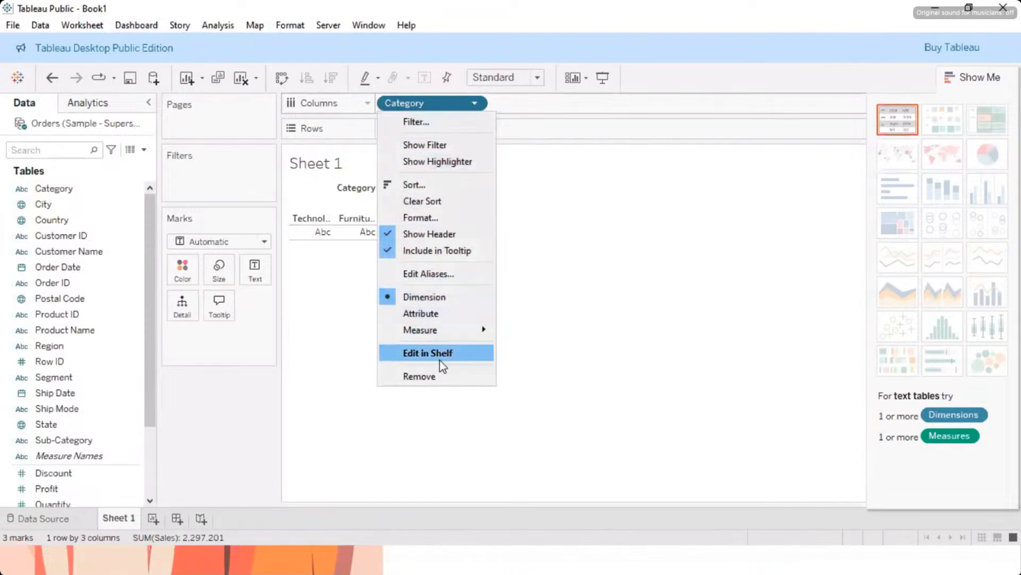
pyautogui.click(433, 376)
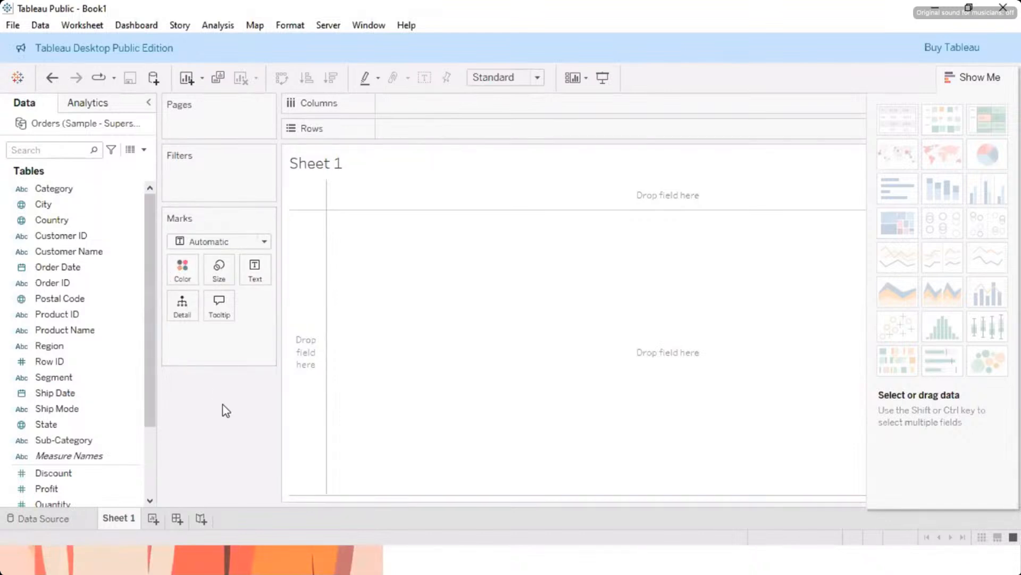
# Step: Look through the measures in the Orders field list, including Discount, Profit, Quantity and Sales
pyautogui.scroll(-2, 134, 235)
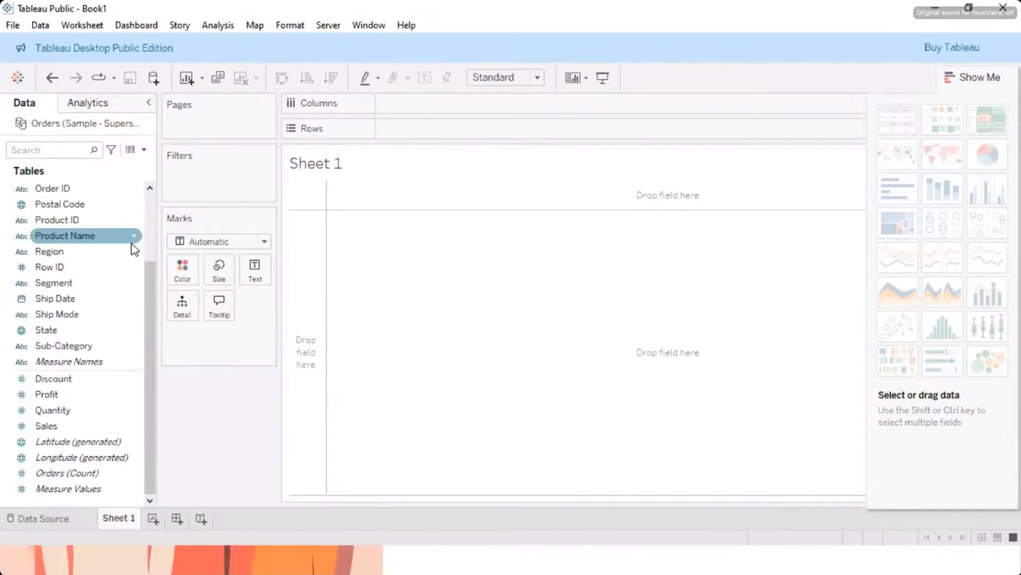
pyautogui.click(125, 378)
pyautogui.click(51, 396)
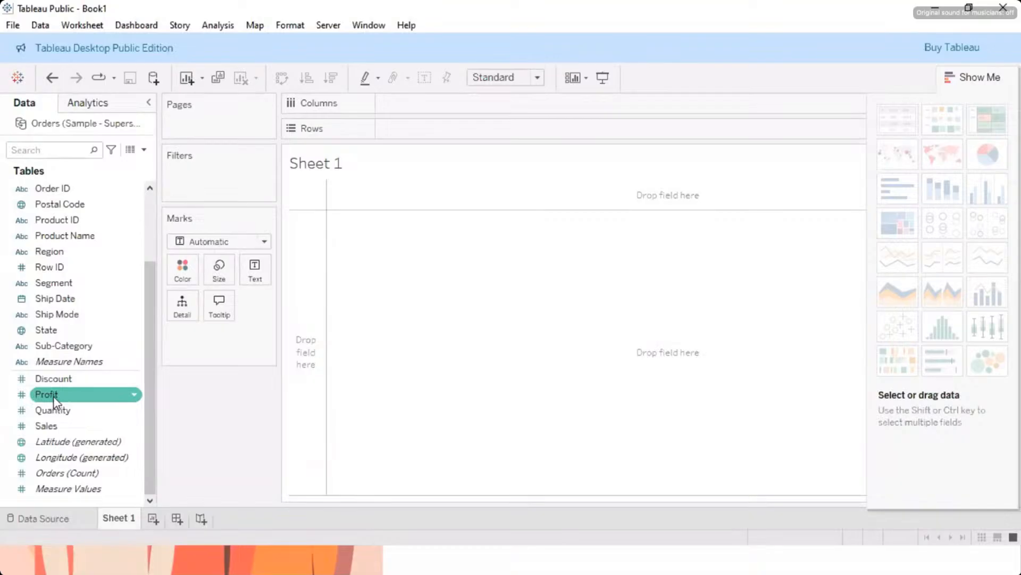
pyautogui.click(55, 426)
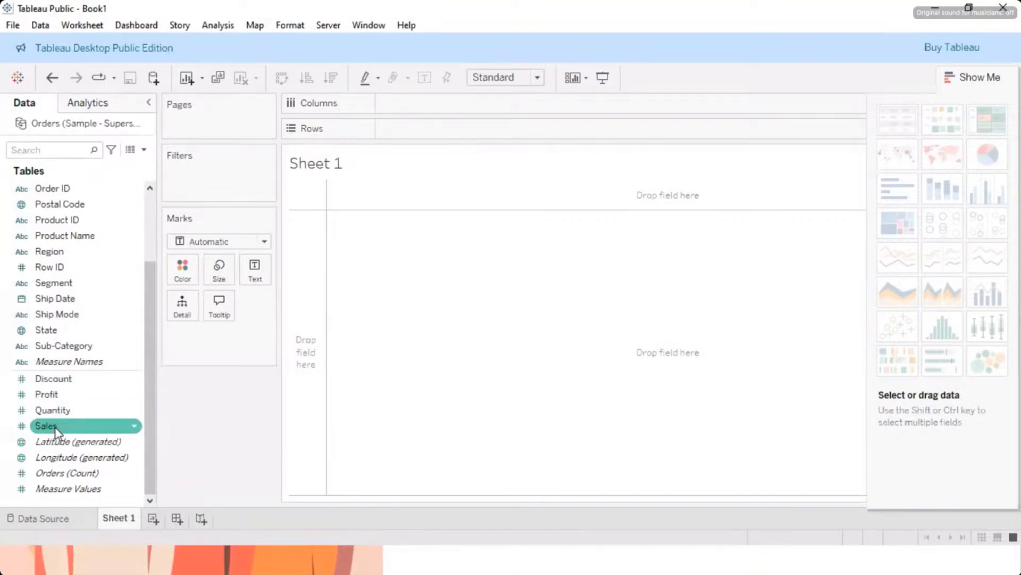
pyautogui.click(63, 410)
pyautogui.click(67, 378)
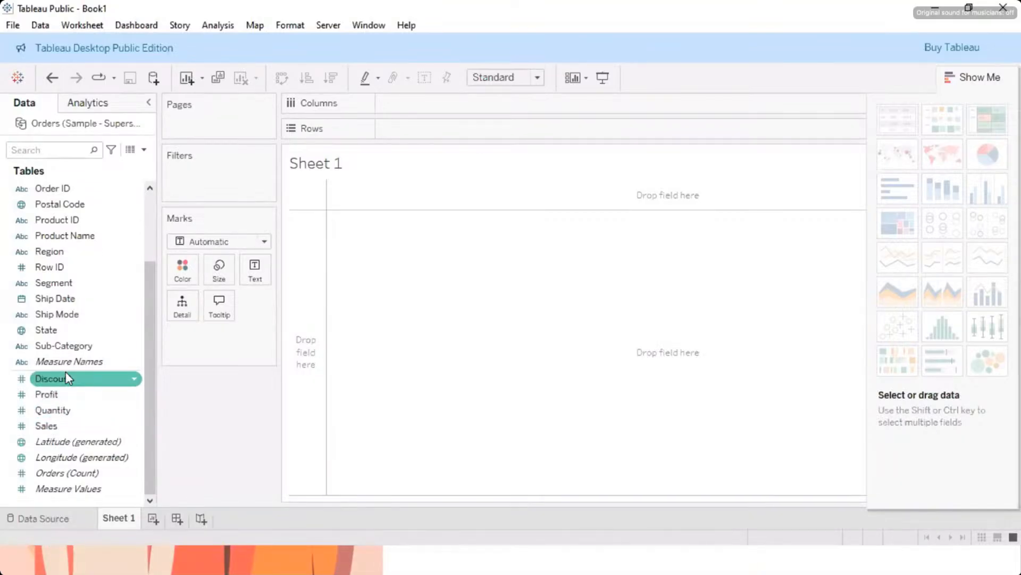
pyautogui.click(53, 425)
pyautogui.click(50, 441)
pyautogui.click(54, 410)
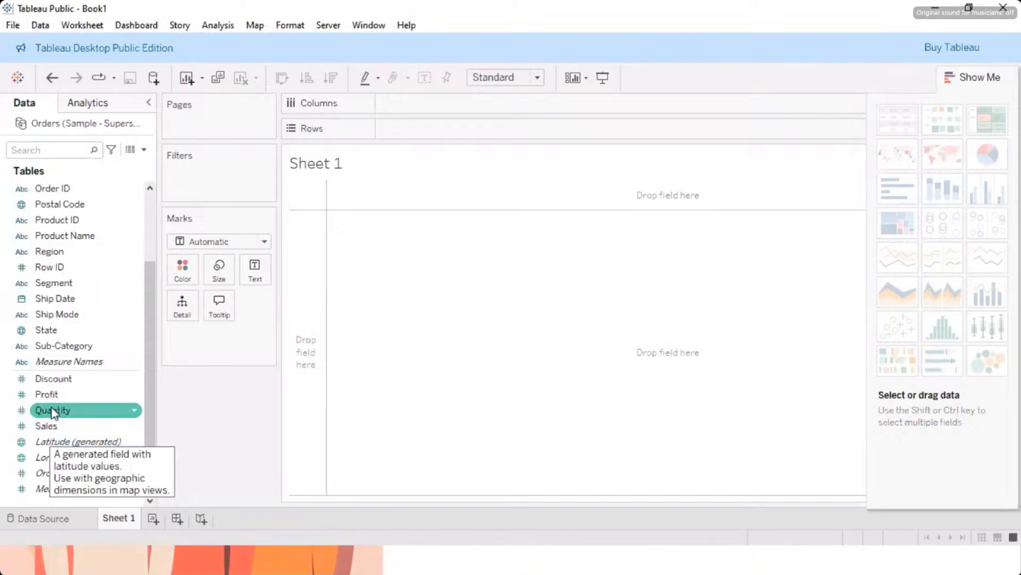
pyautogui.click(53, 378)
pyautogui.click(53, 347)
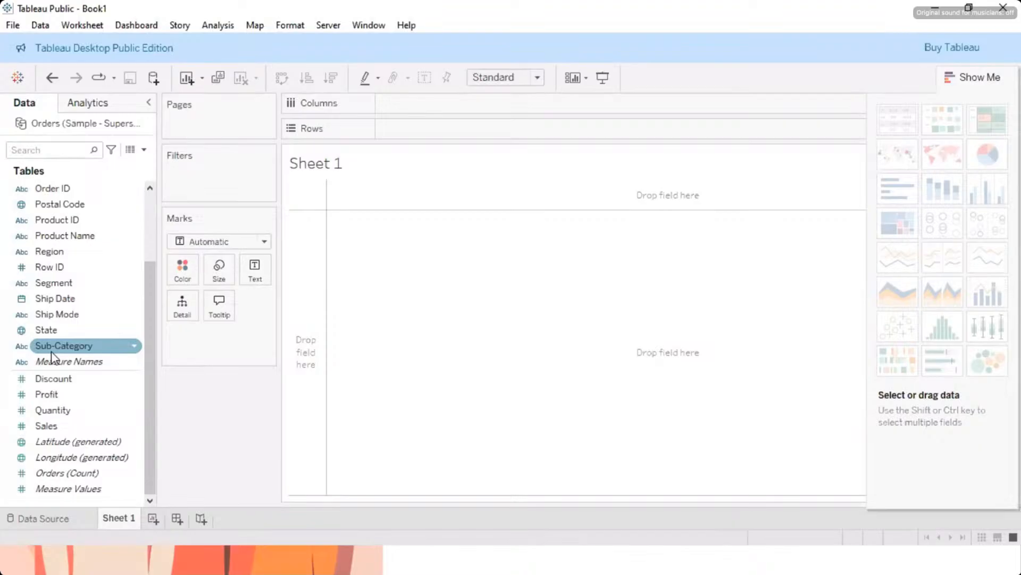
pyautogui.click(53, 378)
pyautogui.click(55, 394)
pyautogui.click(52, 411)
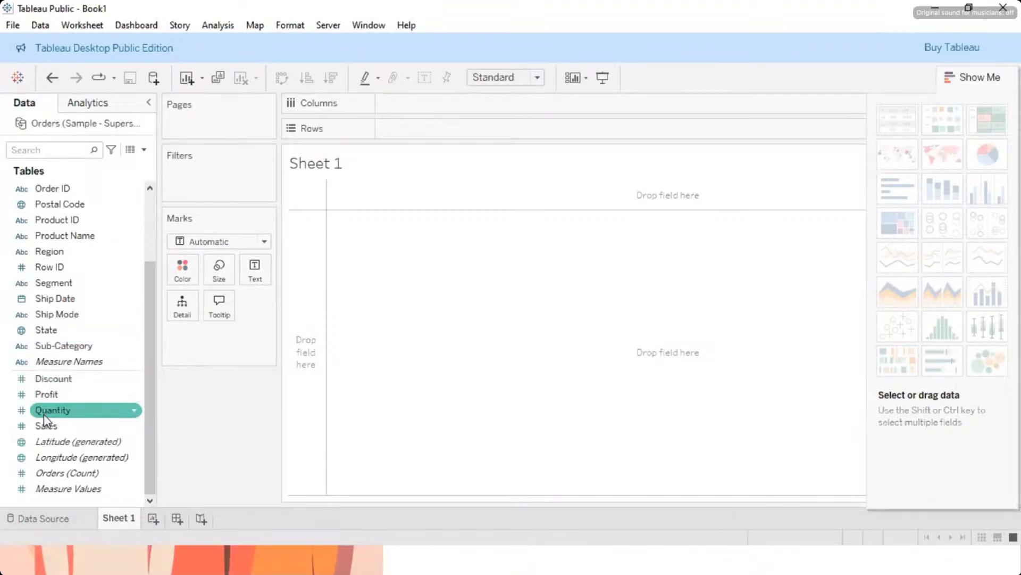
pyautogui.click(45, 427)
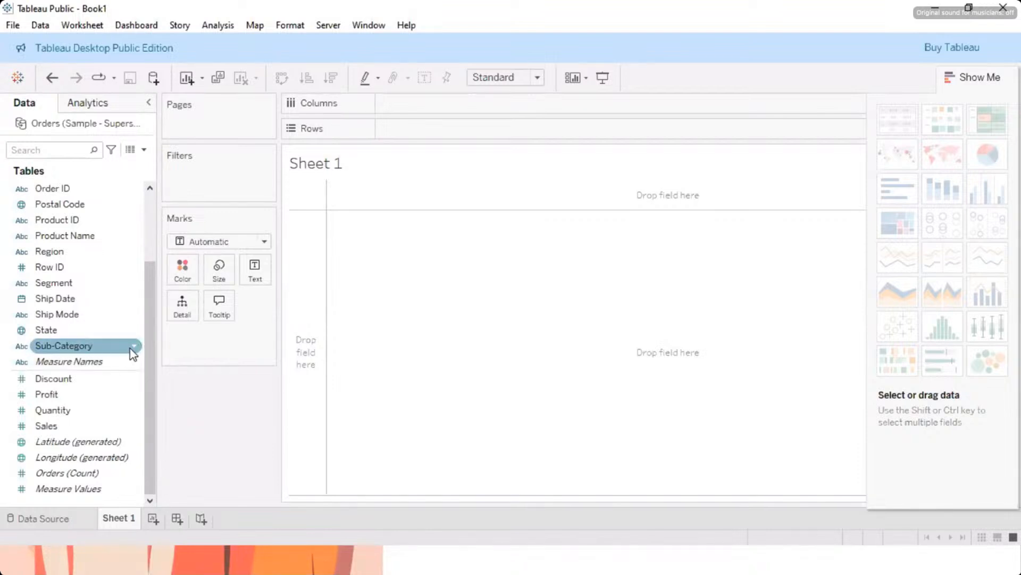
# Step: Place Sub-Category on the rows to list all product sub-categories
pyautogui.click(67, 346)
pyautogui.click(63, 350)
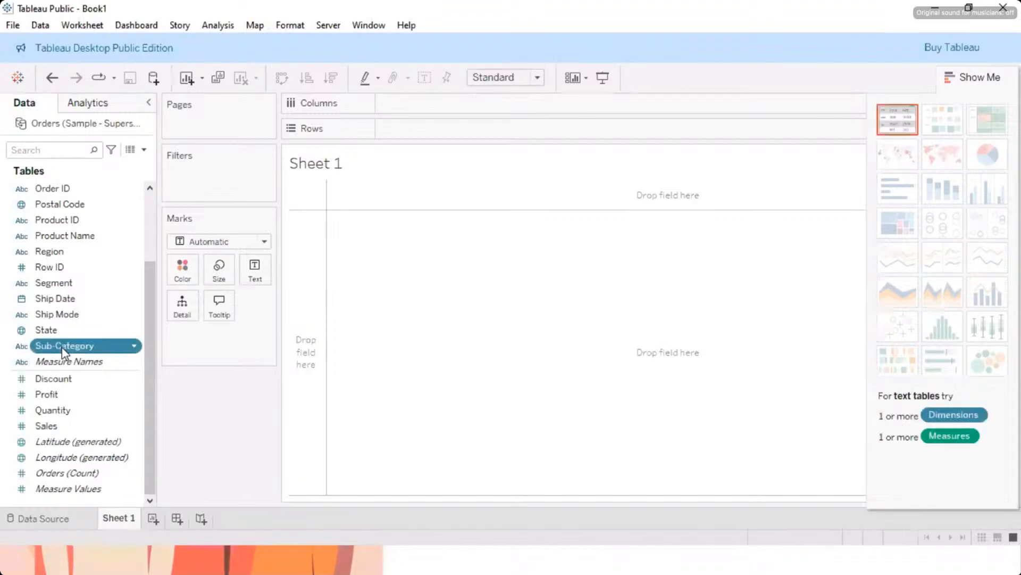
pyautogui.click(63, 351)
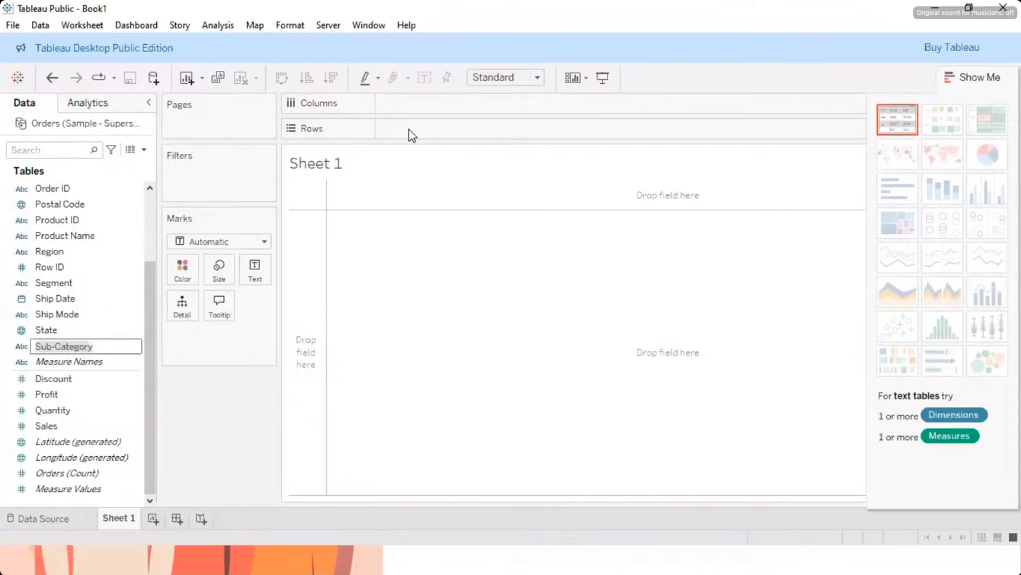
pyautogui.click(112, 329)
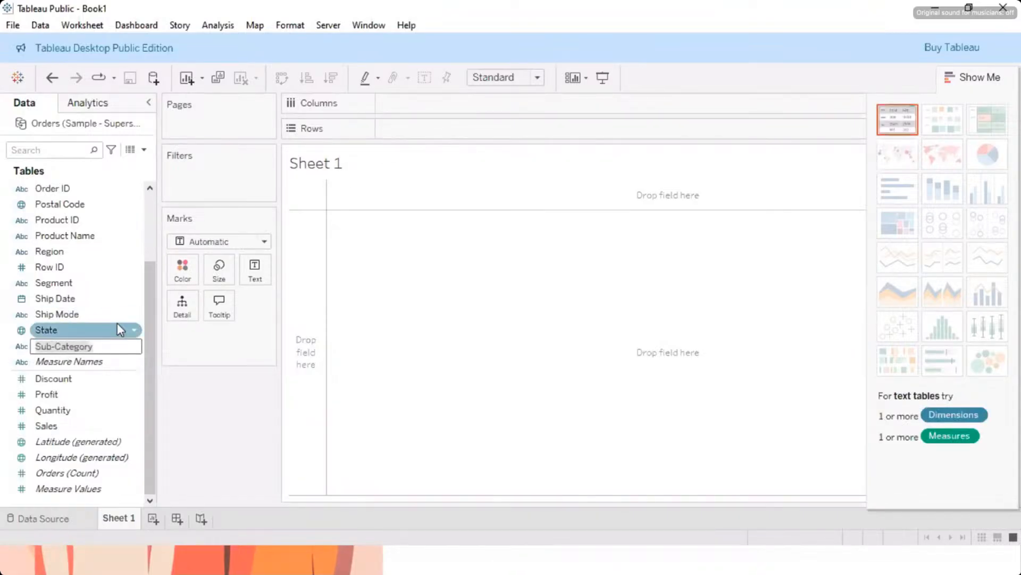
pyautogui.click(97, 347)
pyautogui.moveTo(123, 327); pyautogui.dragTo(433, 132)
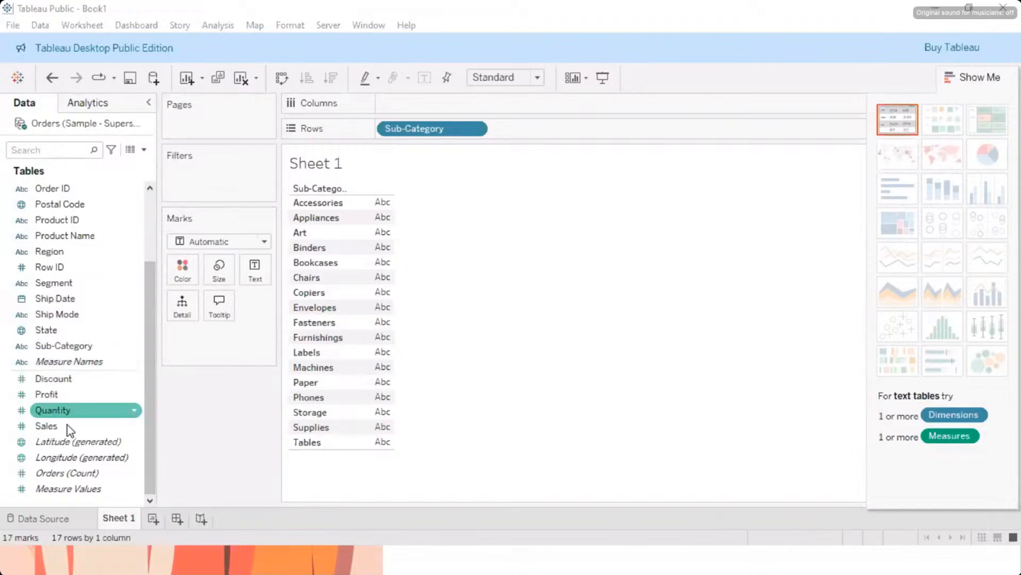
# Step: Add Sales and Profit as summed value columns in the sub-category table
pyautogui.moveTo(68, 431); pyautogui.dragTo(364, 217)
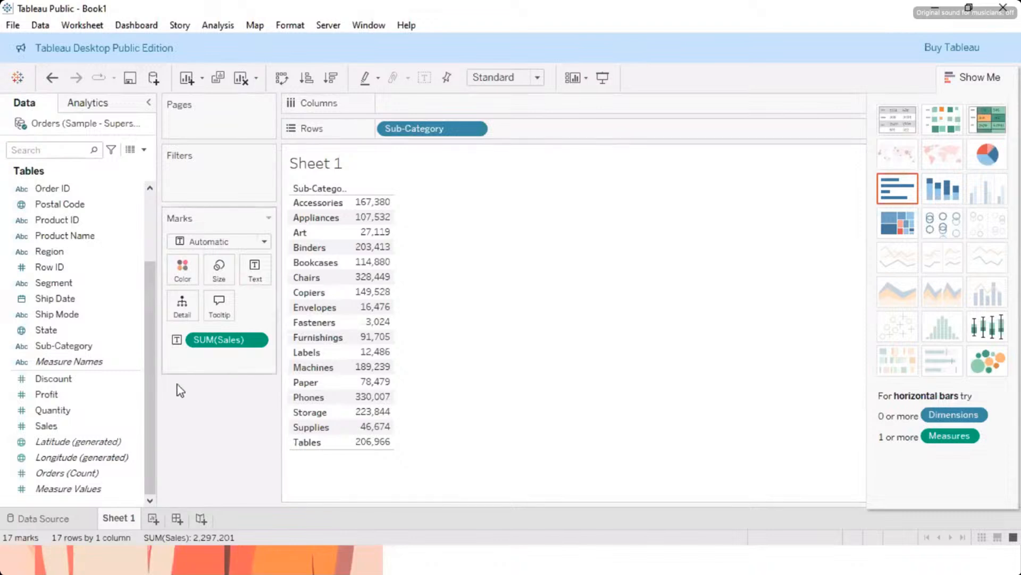
pyautogui.moveTo(69, 400); pyautogui.dragTo(379, 260)
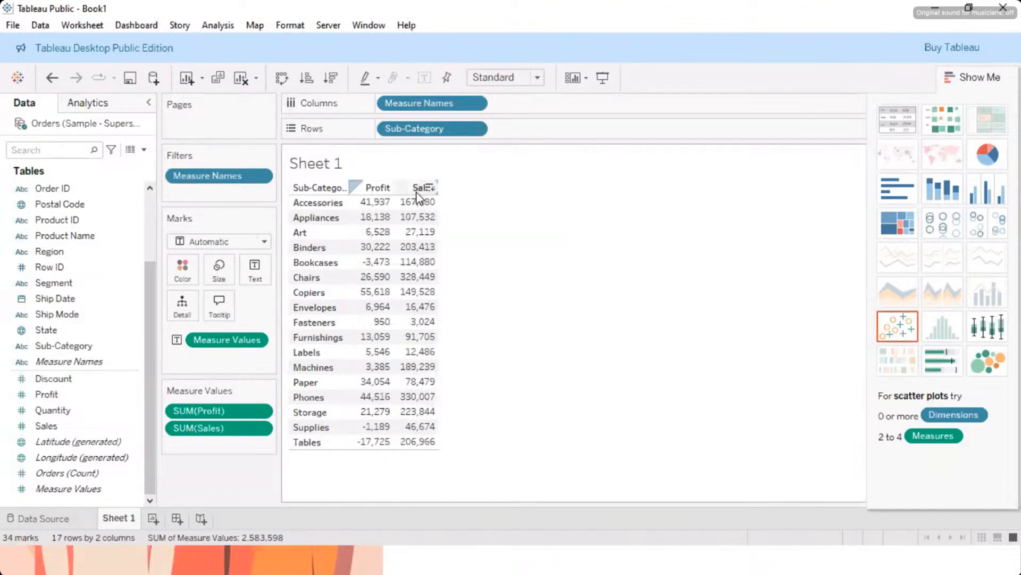
pyautogui.moveTo(421, 215)
pyautogui.moveTo(381, 227)
pyautogui.moveTo(416, 257)
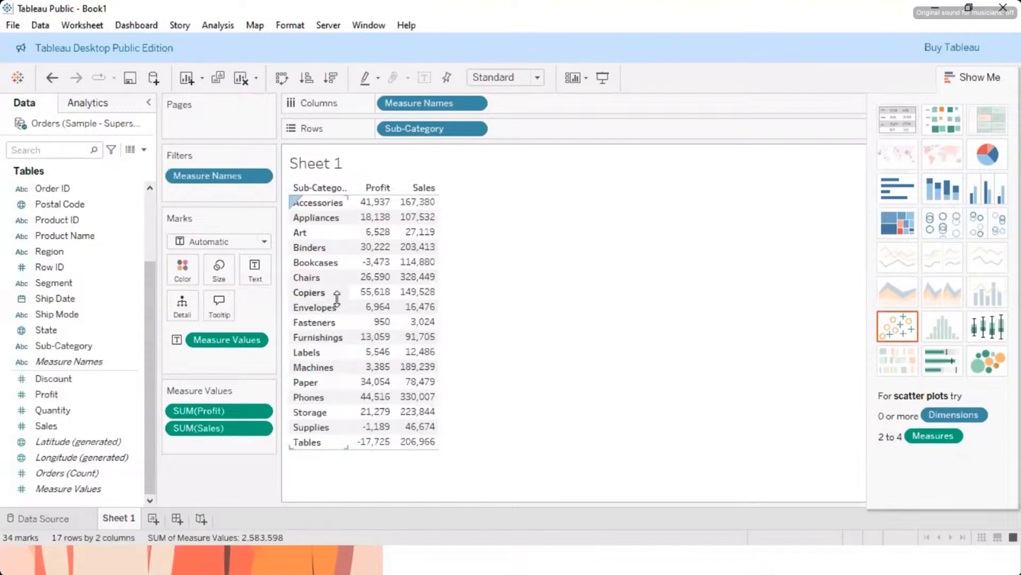
pyautogui.moveTo(394, 297)
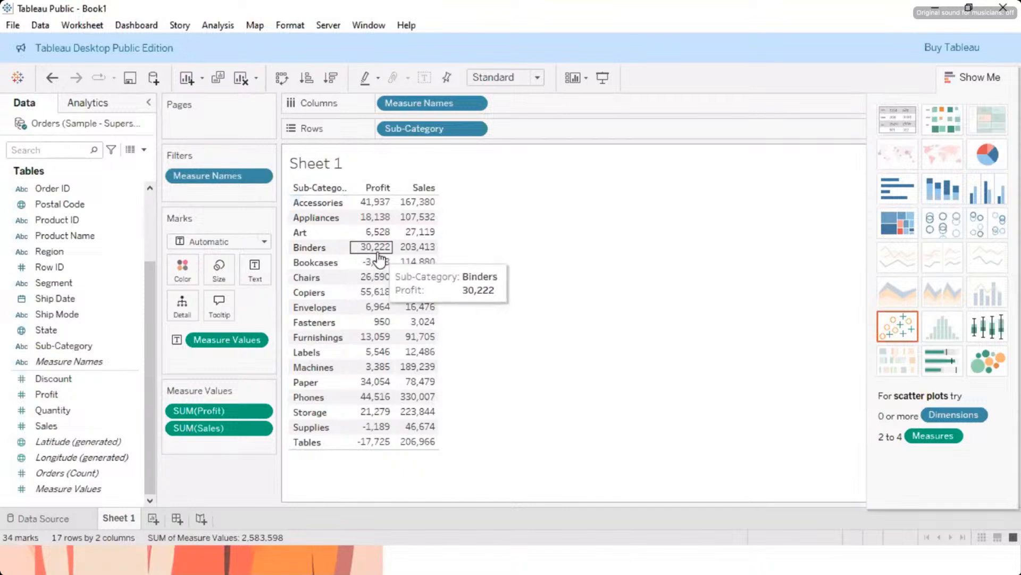
pyautogui.moveTo(381, 270)
pyautogui.moveTo(427, 288)
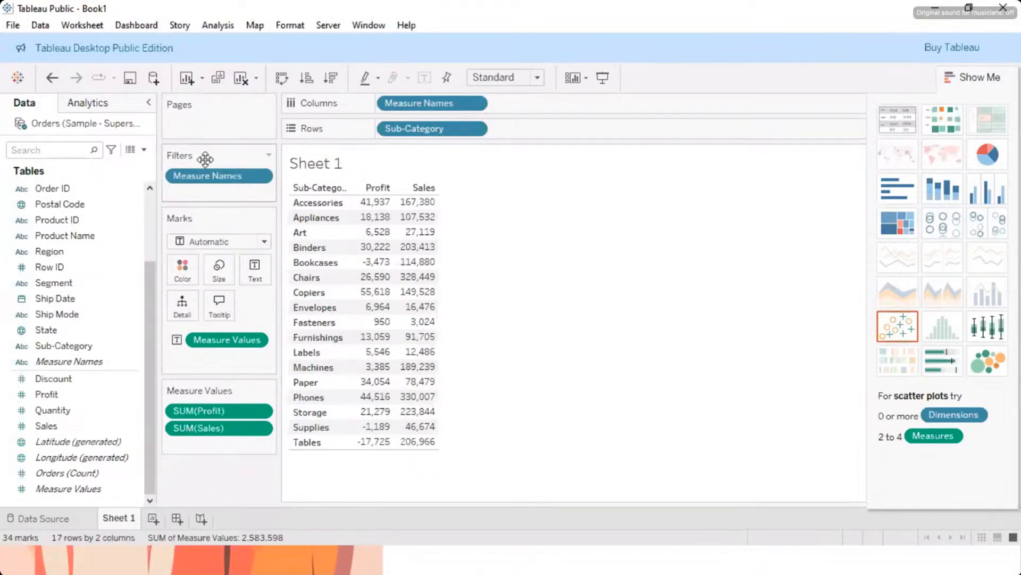
# Step: Start a new calculated field and expand the function reference in its editor
pyautogui.click(226, 30)
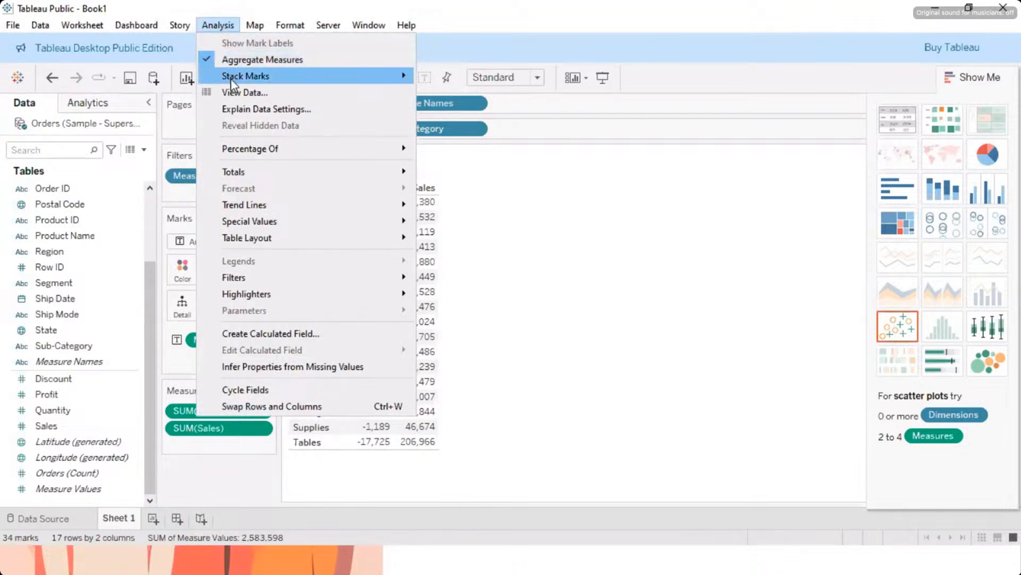
pyautogui.click(260, 334)
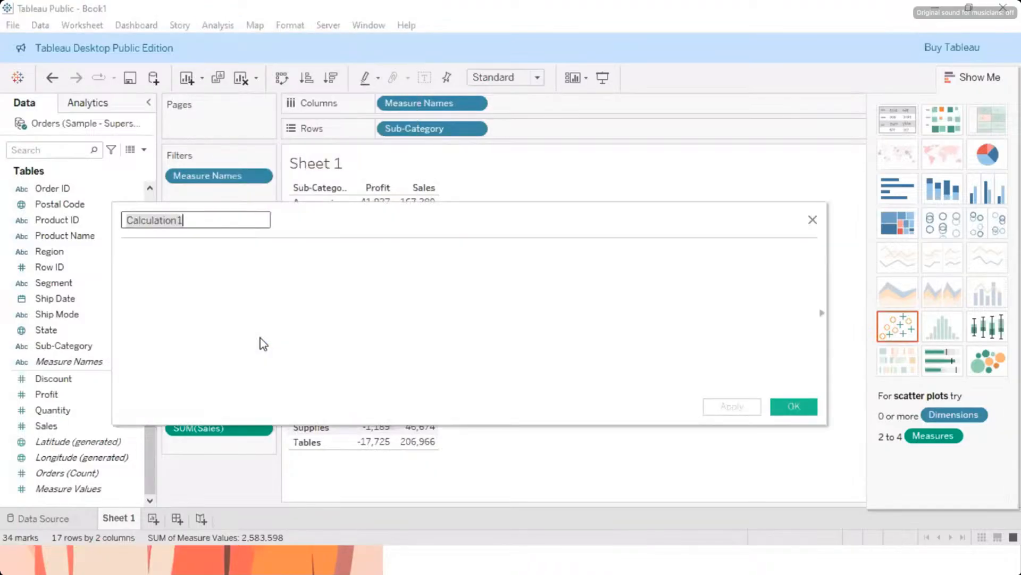
pyautogui.click(824, 320)
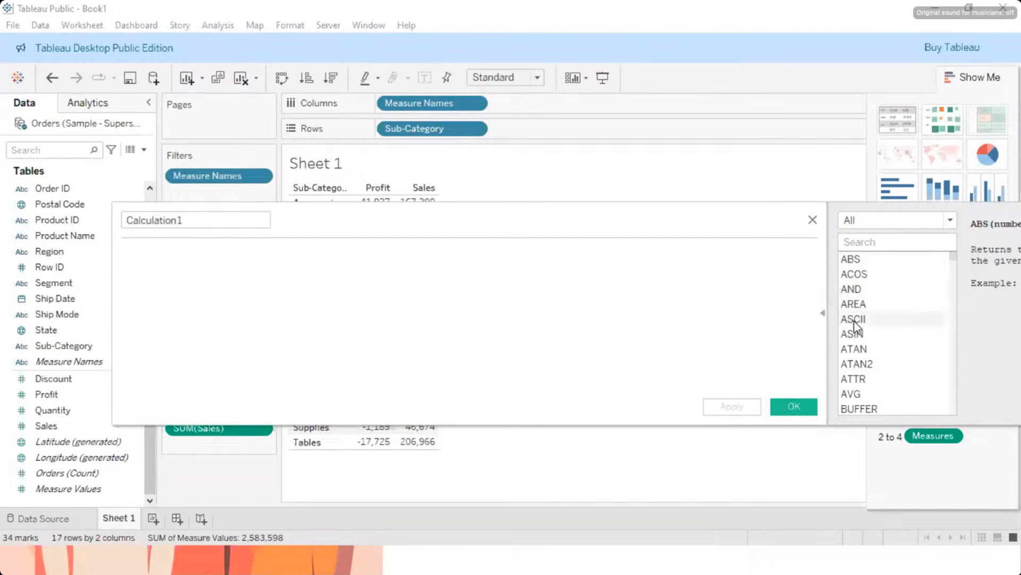
# Step: Browse the list of available calculation functions in the calculated field editor
pyautogui.scroll(-2, 854, 321)
pyautogui.scroll(-7, 854, 321)
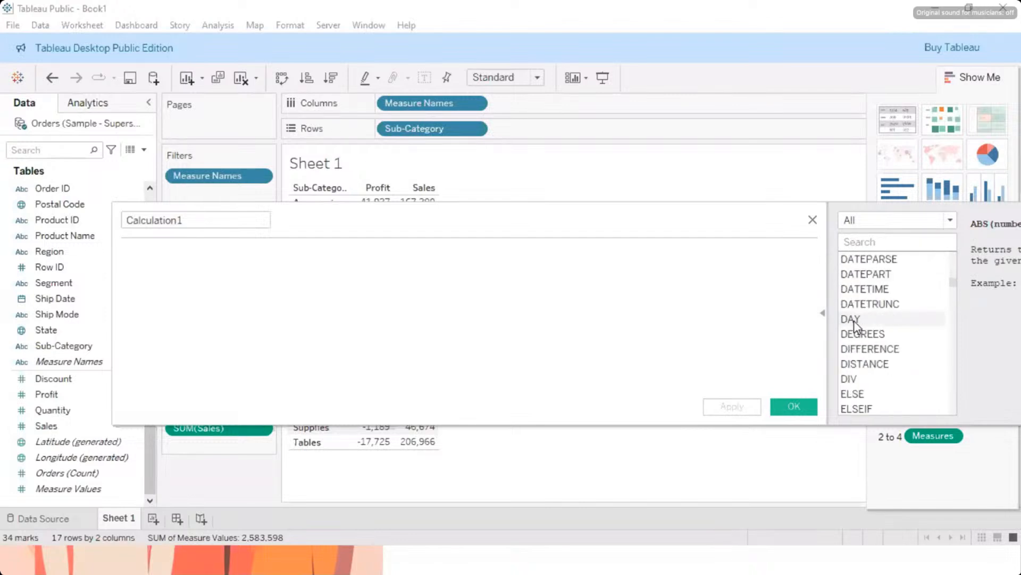
pyautogui.scroll(8, 854, 321)
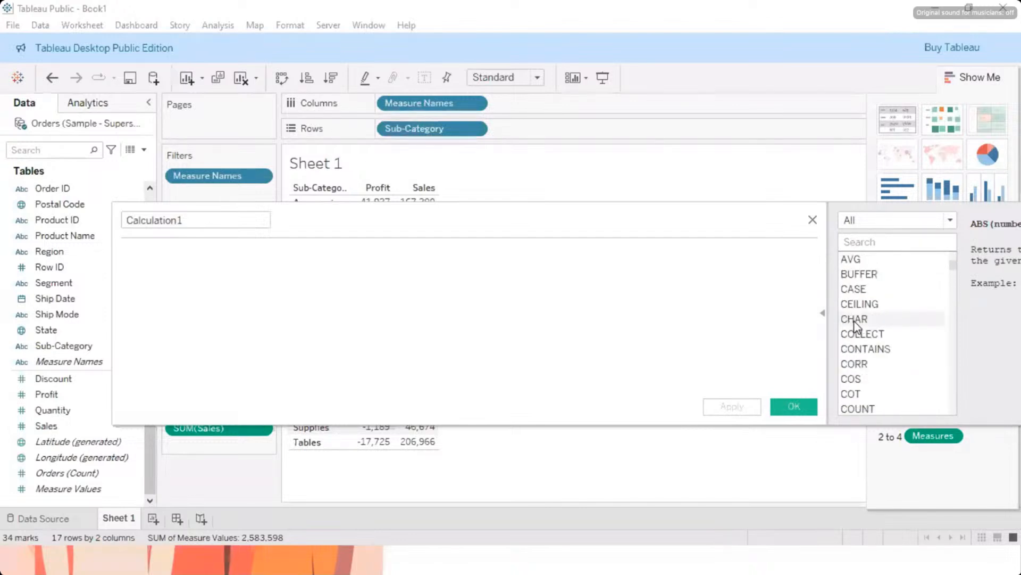
pyautogui.scroll(-2, 853, 288)
pyautogui.scroll(-3, 876, 383)
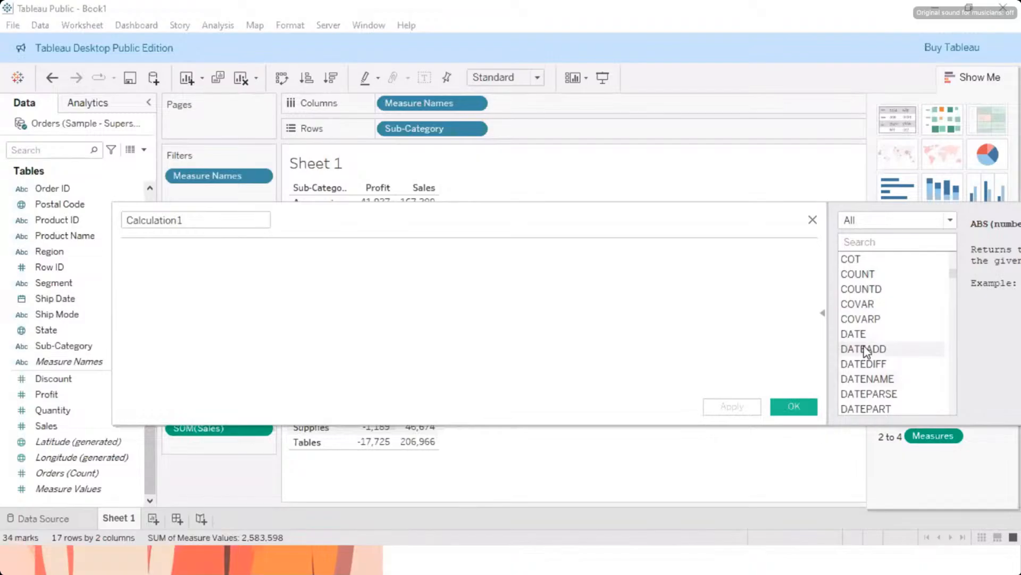
pyautogui.scroll(-9, 863, 351)
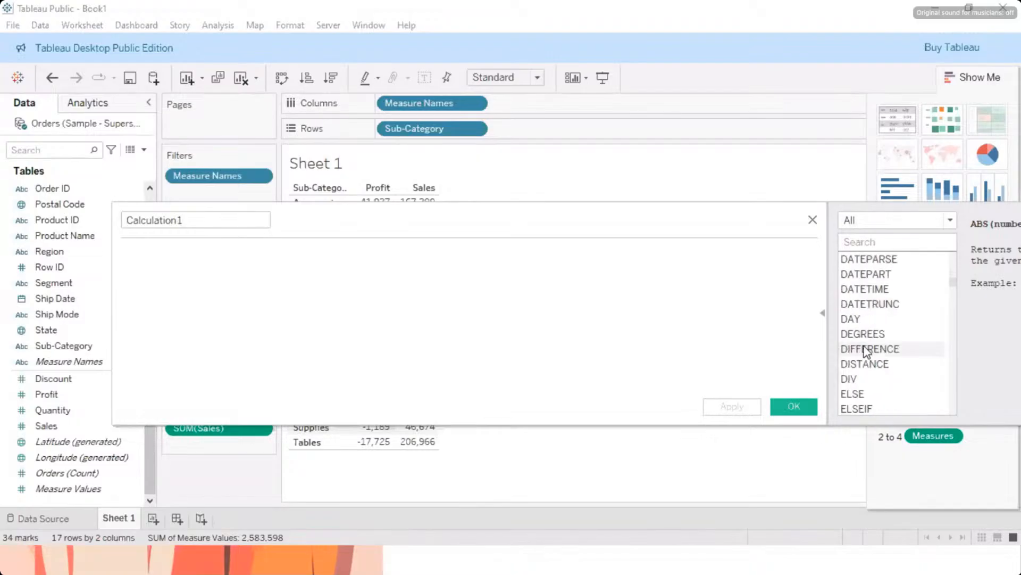
pyautogui.scroll(-10, 862, 355)
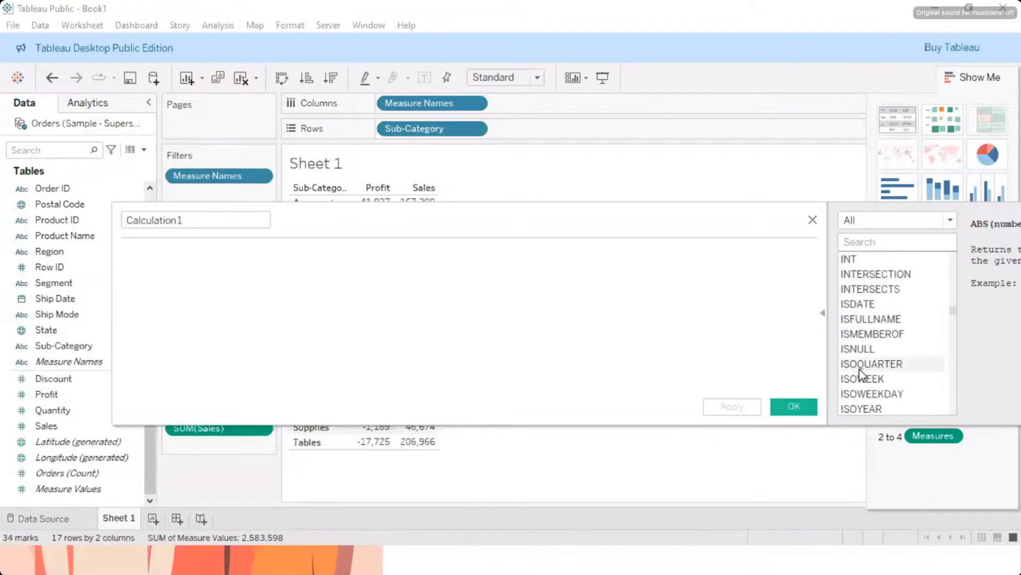
pyautogui.scroll(-6, 862, 374)
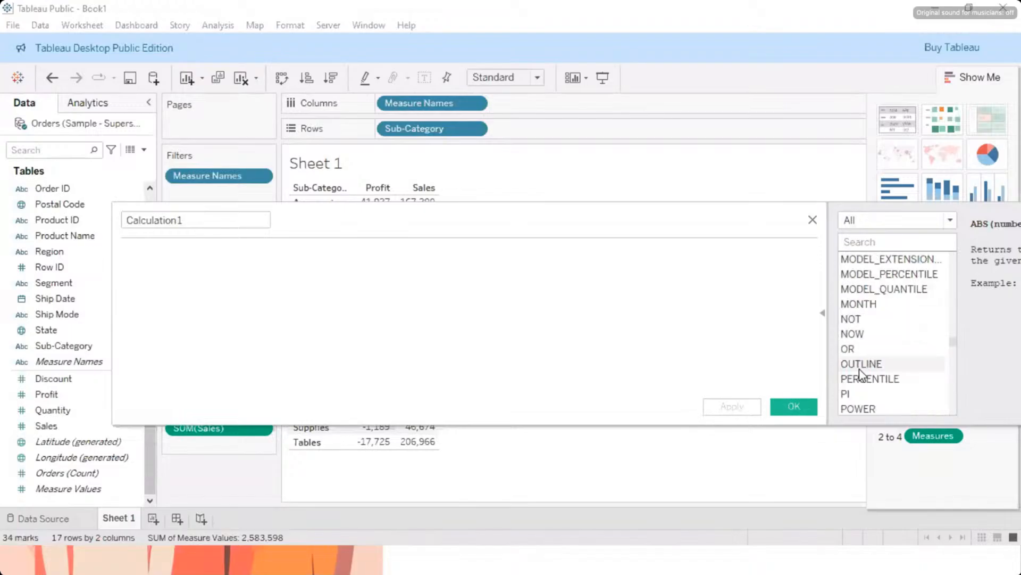
pyautogui.scroll(9, 856, 372)
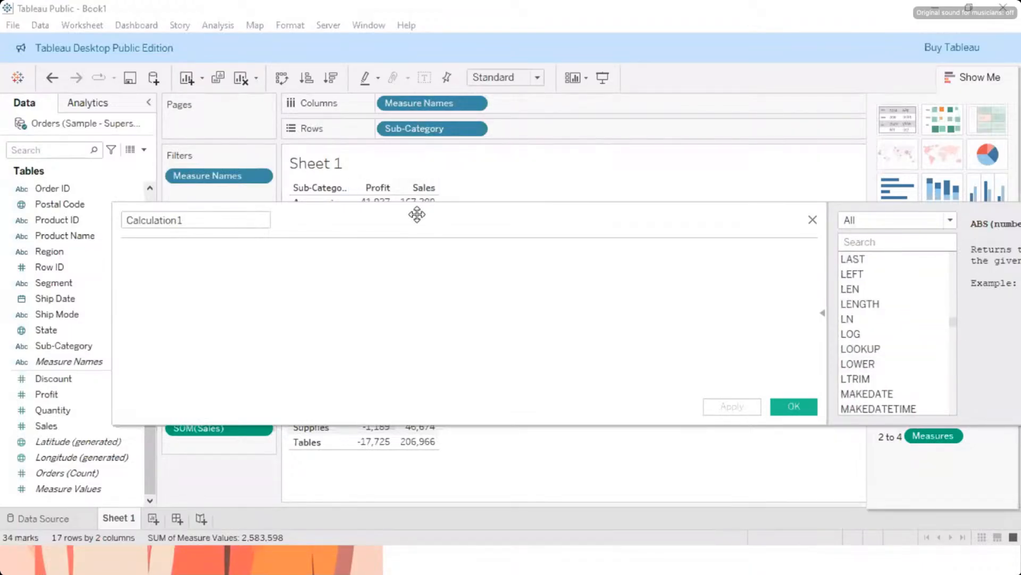
# Step: Name the new calculated field Cost
pyautogui.click(205, 220)
pyautogui.moveTo(189, 220); pyautogui.dragTo(119, 219)
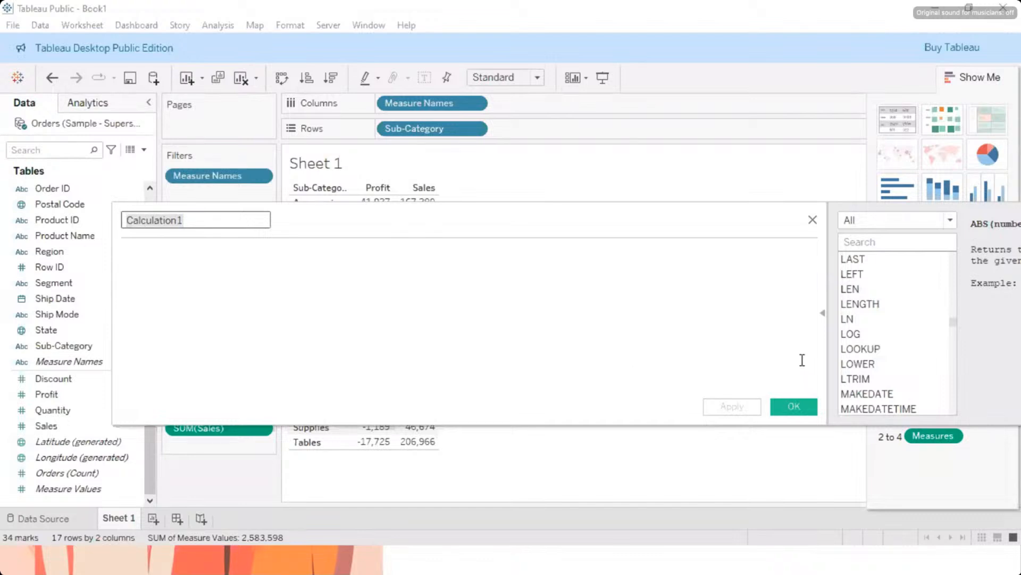
pyautogui.write('Cost')
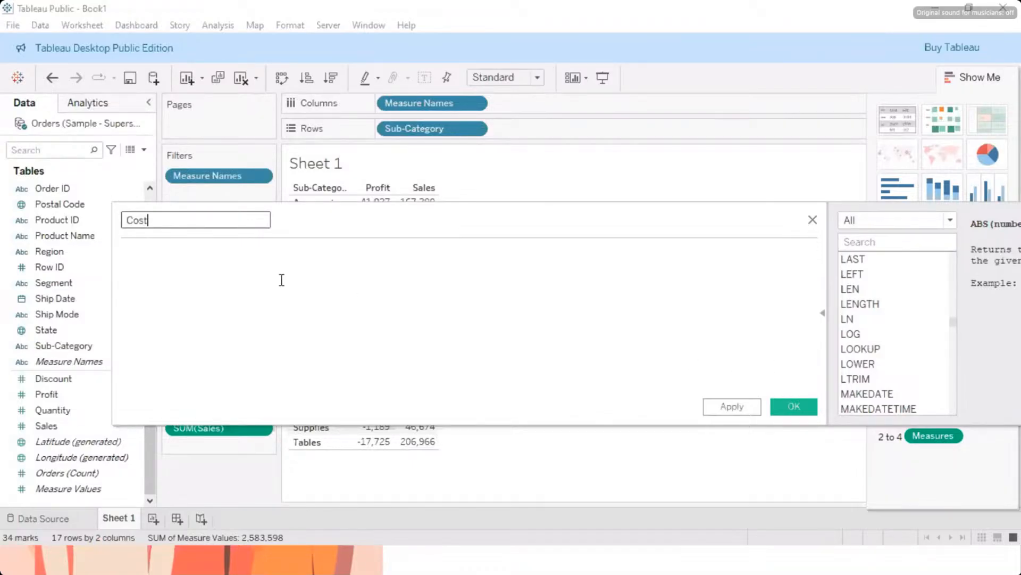
pyautogui.click(225, 267)
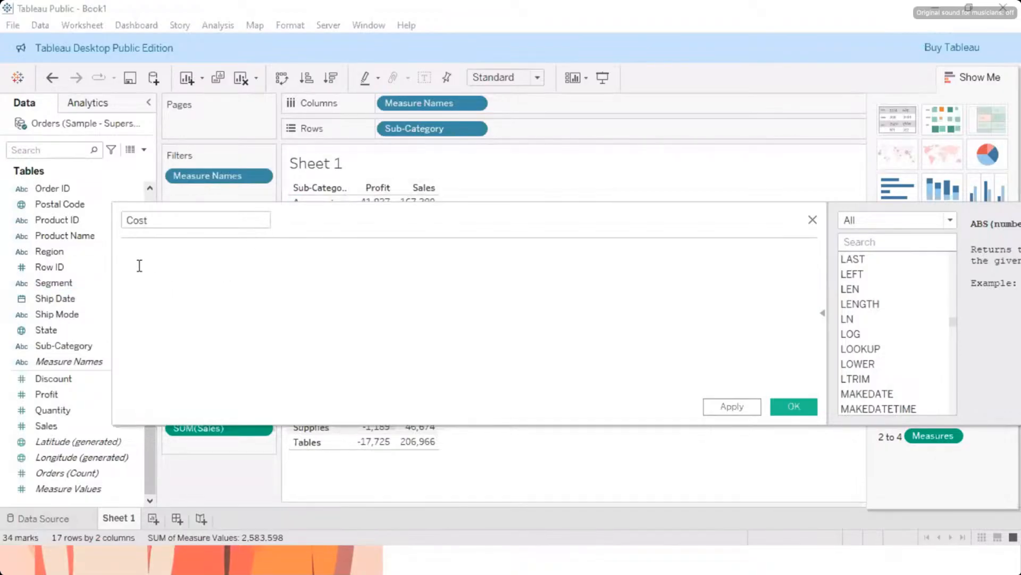
# Step: Begin the Cost formula with the summed sales, SUM([Sales])
pyautogui.write('s')
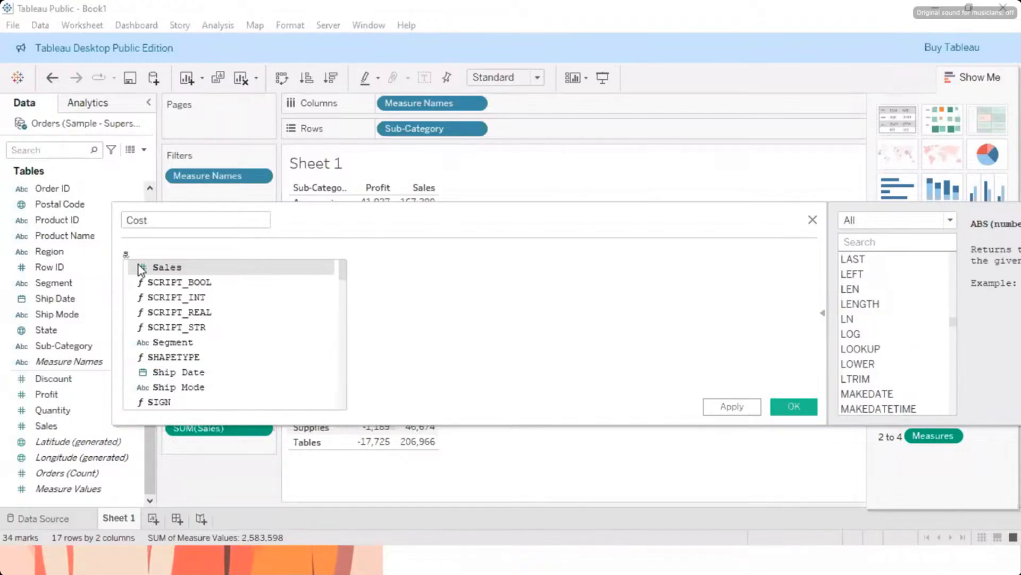
pyautogui.press('Escape')
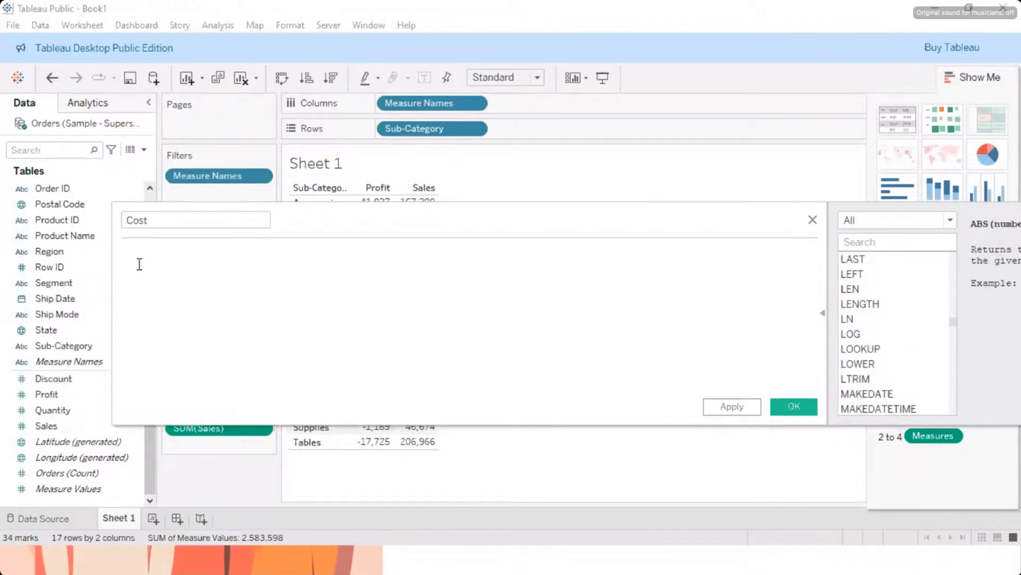
pyautogui.write('u')
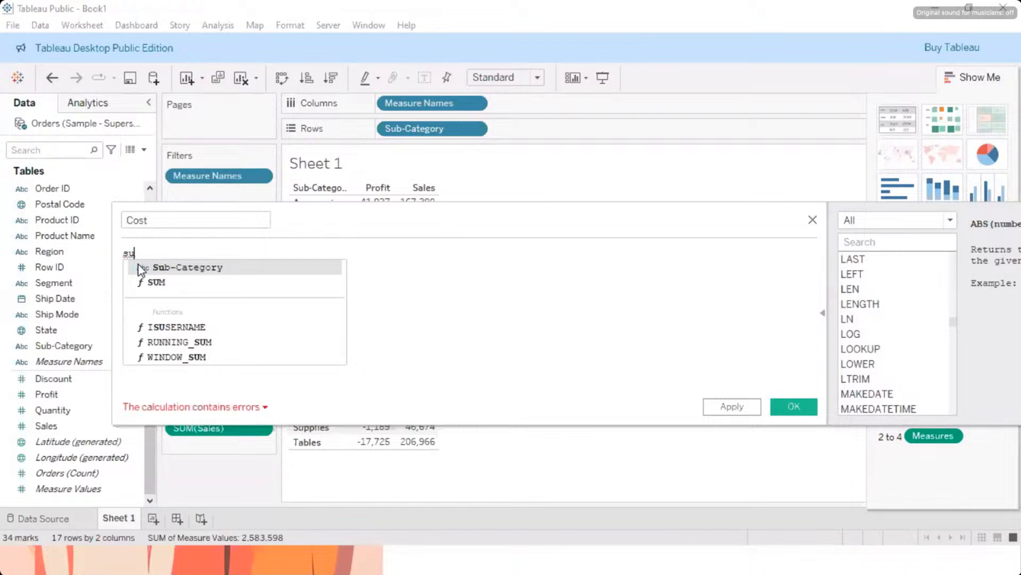
pyautogui.press('BackSpace')
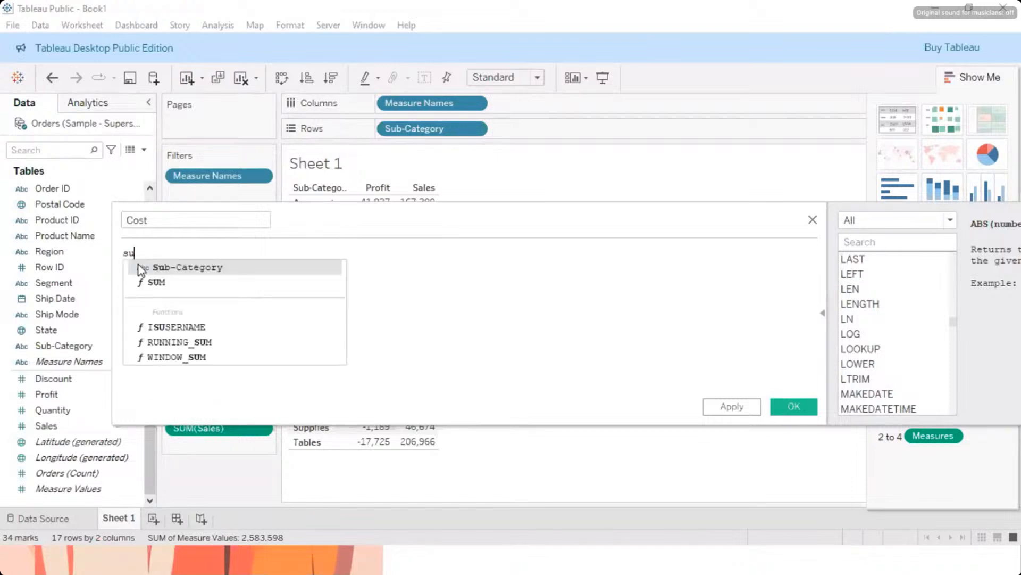
pyautogui.press('Return')
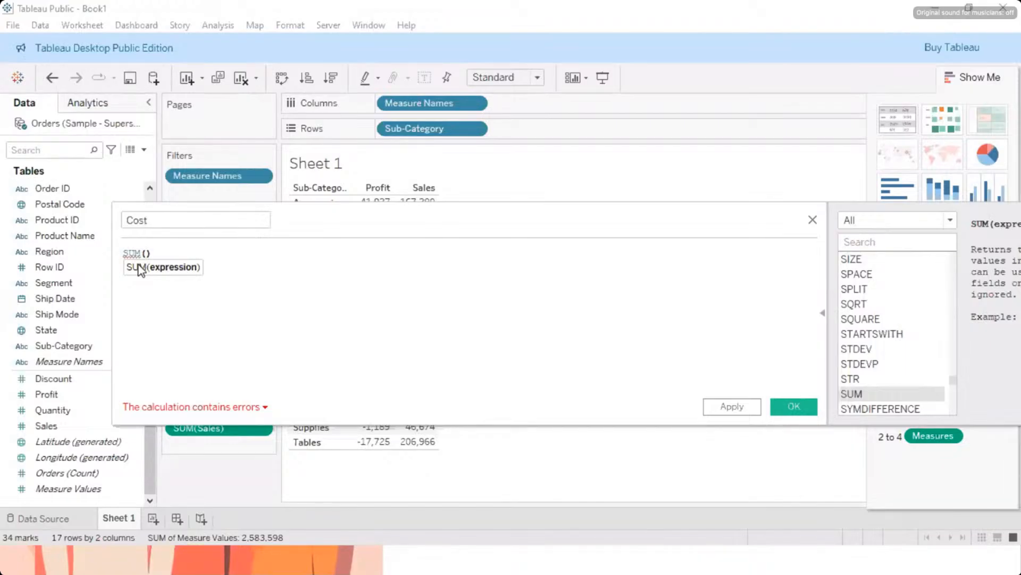
pyautogui.write('sales')
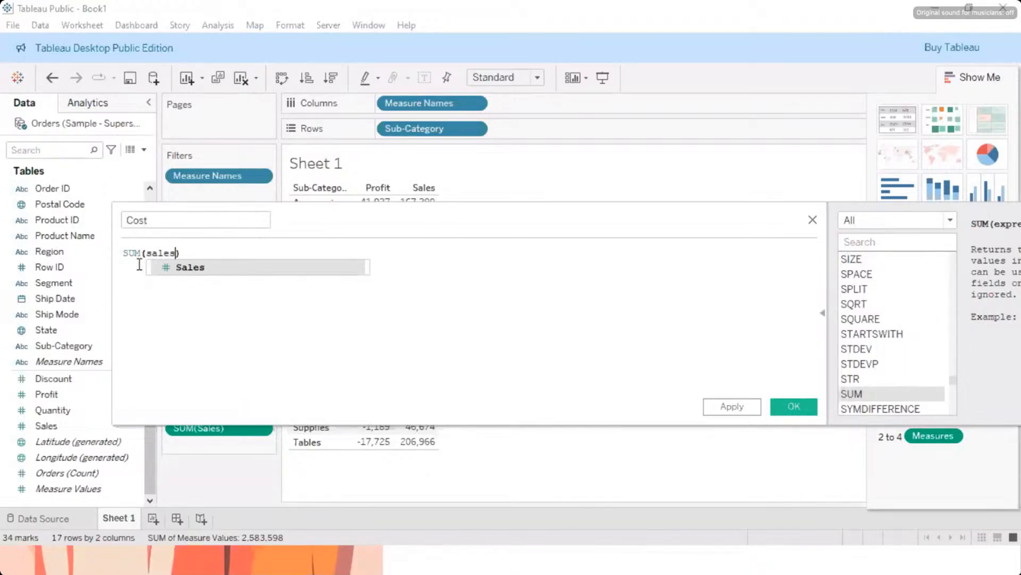
pyautogui.press('Return')
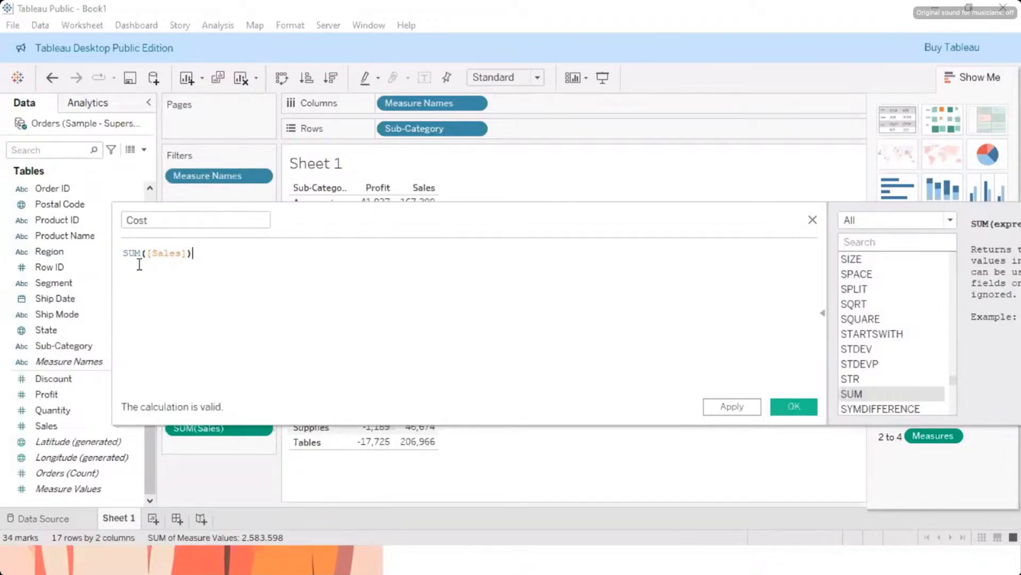
# Step: Subtract SUM([Profit]) from the summed sales in the Cost formula
pyautogui.write('-')
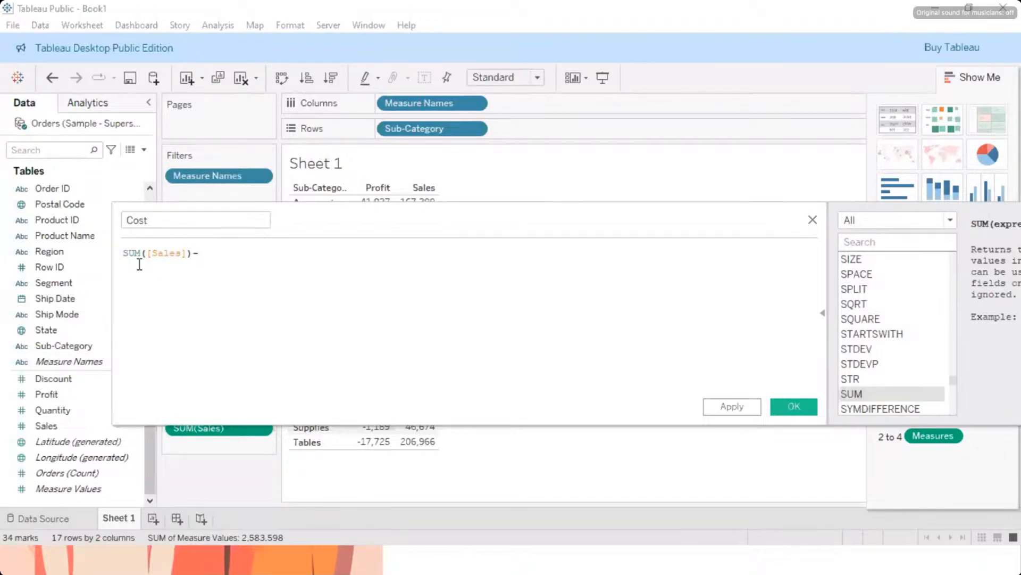
pyautogui.write('su')
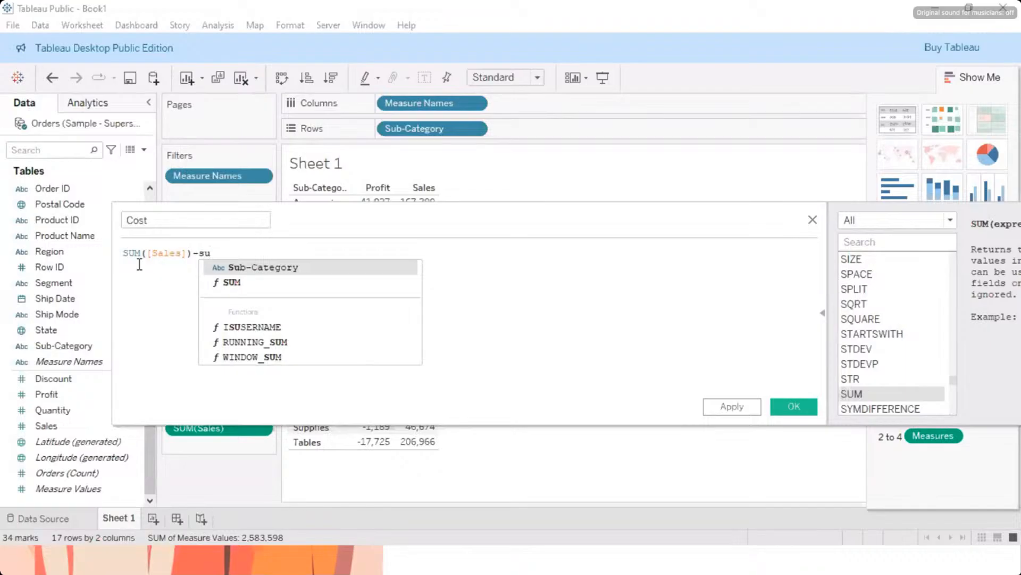
pyautogui.press('Down')
pyautogui.press('Return')
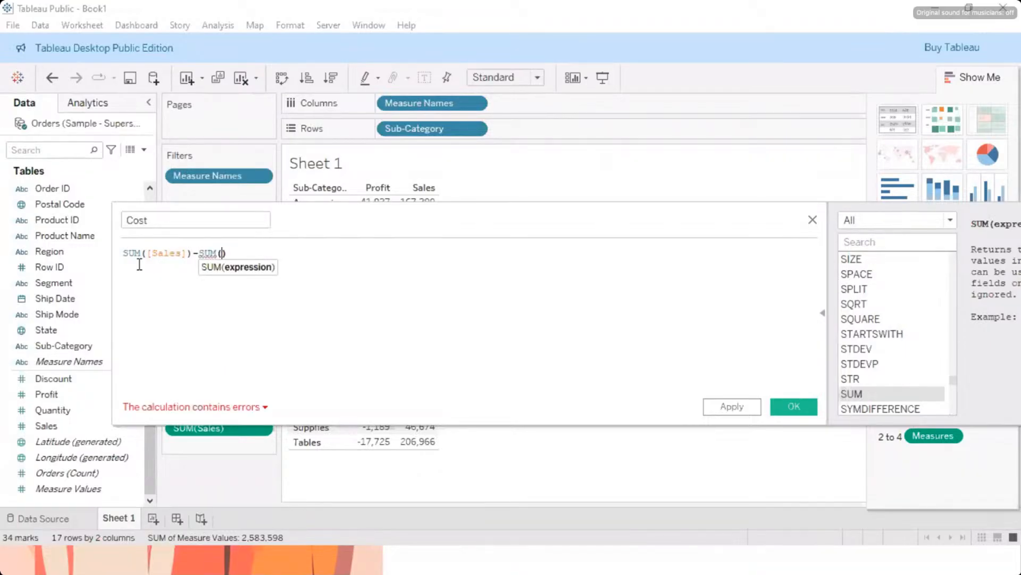
pyautogui.write('Profit')
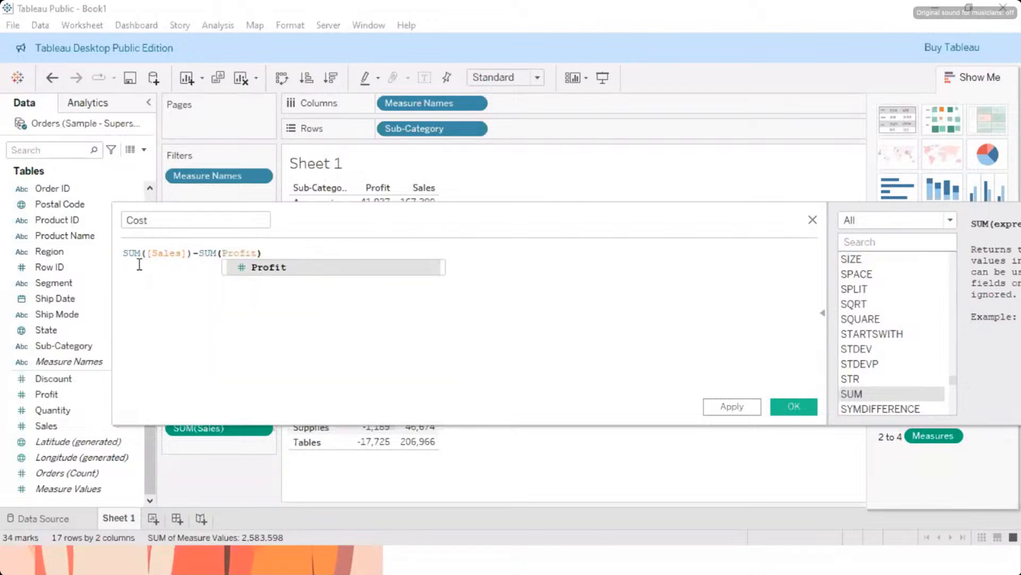
pyautogui.press('Return')
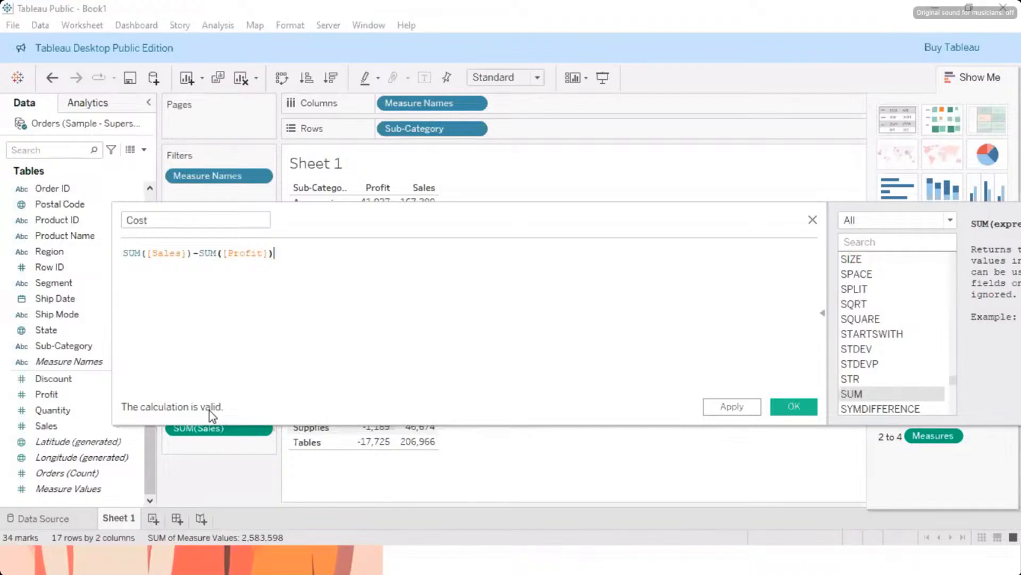
pyautogui.press('BackSpace')
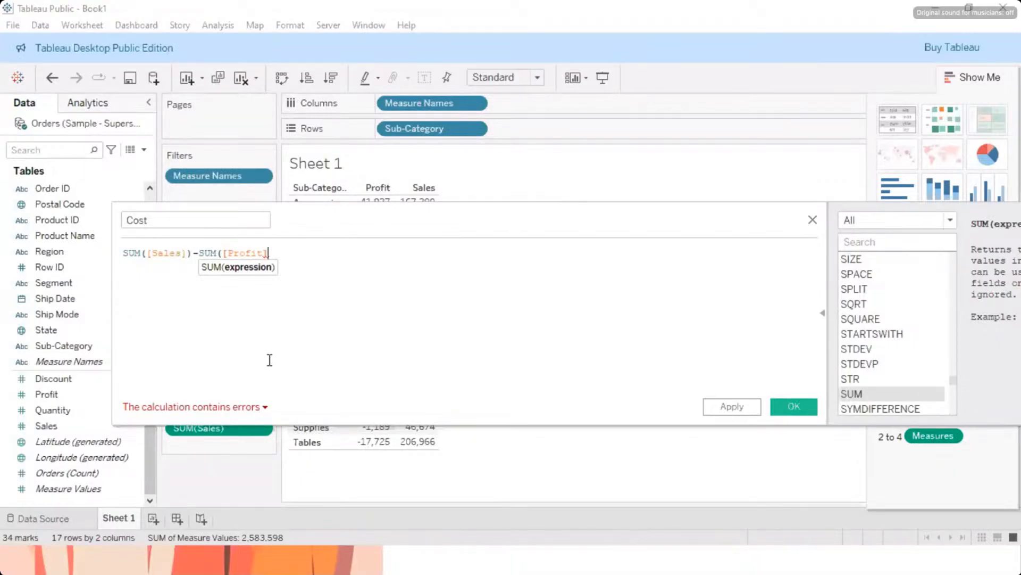
pyautogui.write(')')
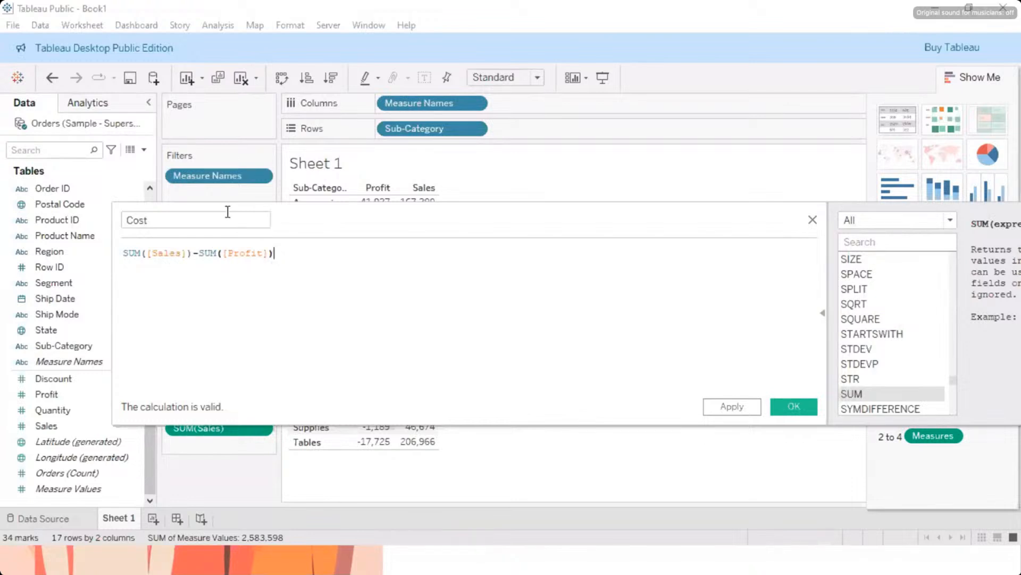
# Step: Apply the Cost calculation and close its editor, keeping the field
pyautogui.moveTo(160, 220); pyautogui.dragTo(121, 221)
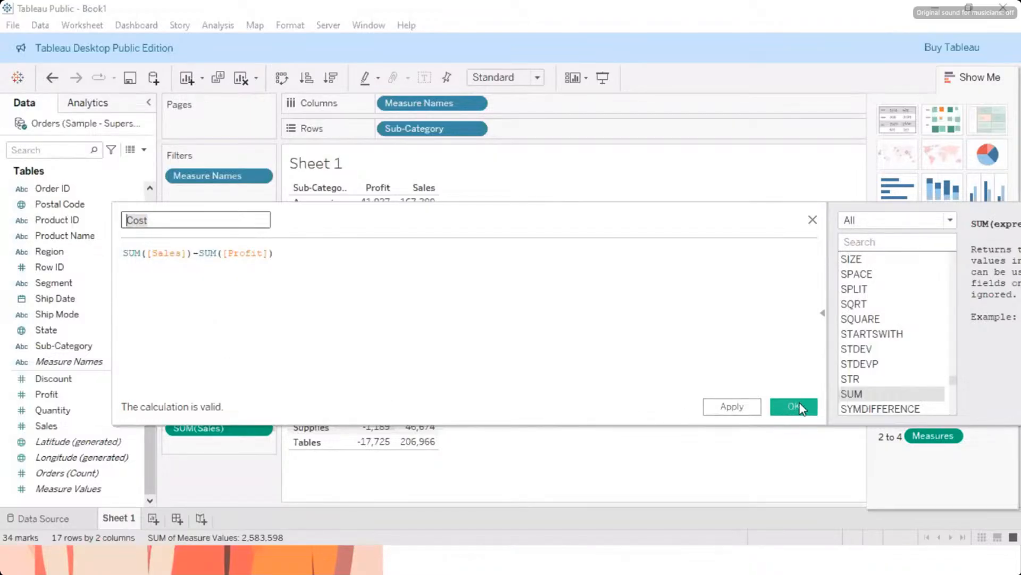
pyautogui.click(733, 407)
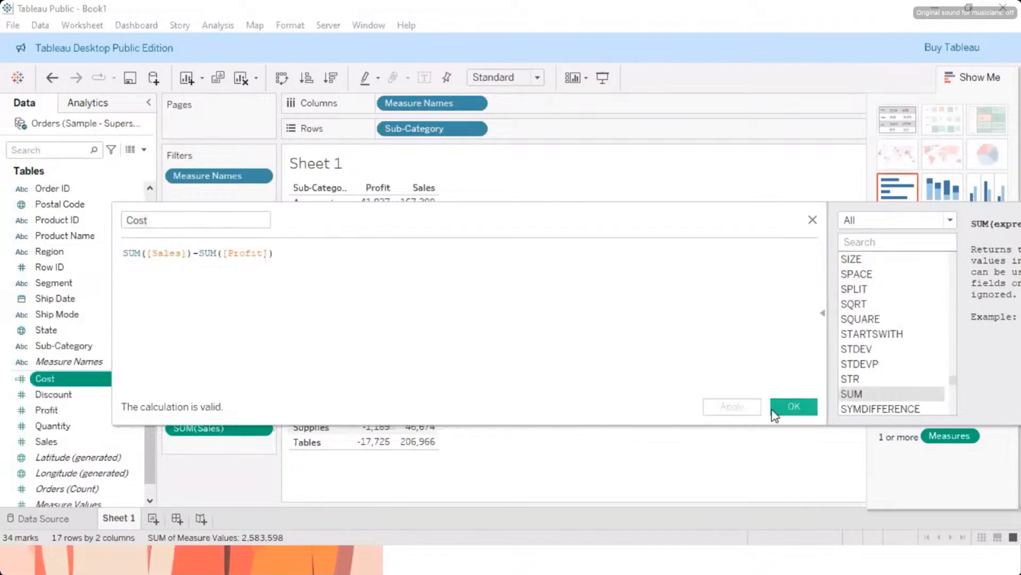
pyautogui.click(784, 413)
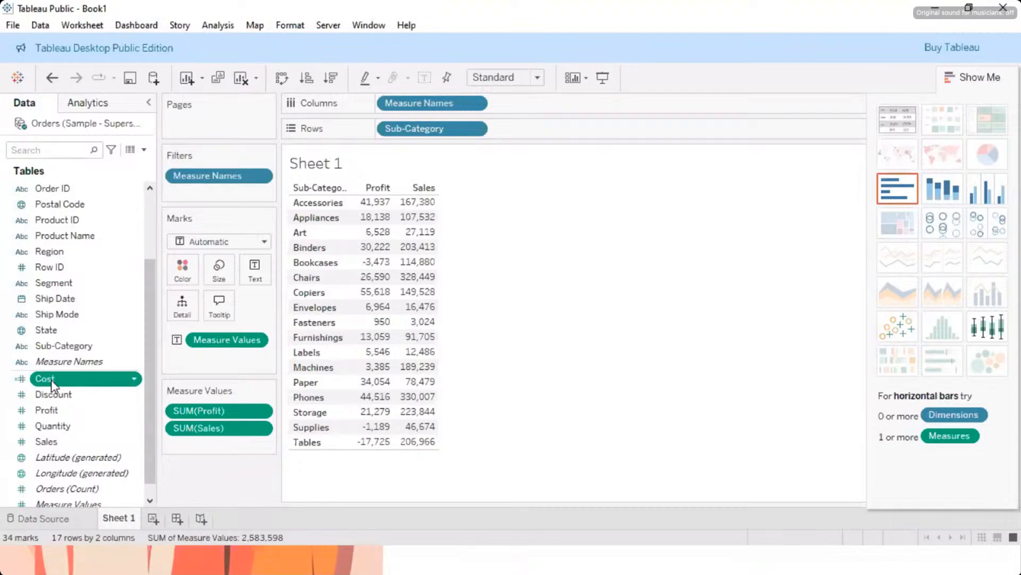
# Step: Add Cost as a value column in the sub-category table and place it after Sales
pyautogui.moveTo(51, 379); pyautogui.dragTo(401, 208)
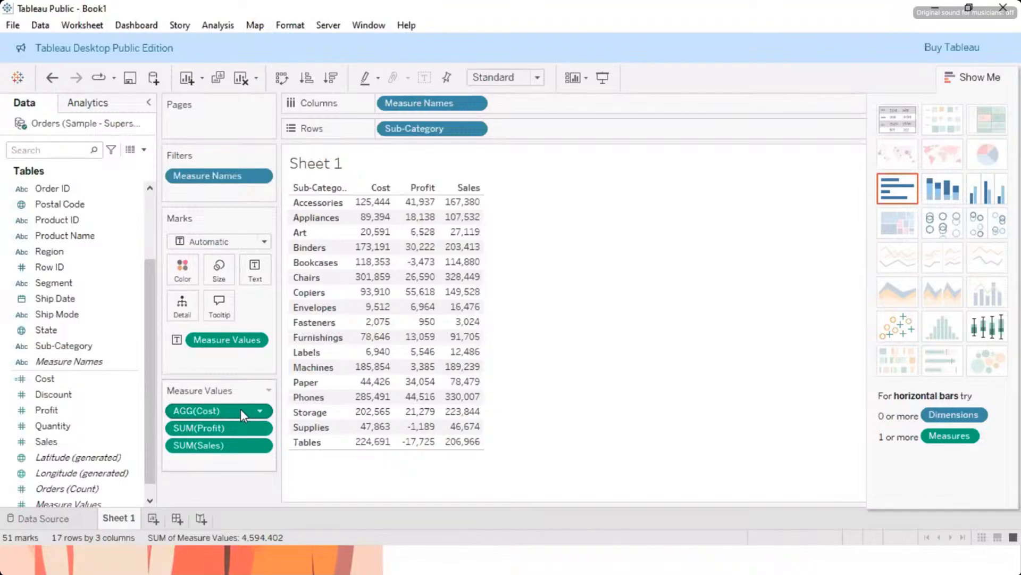
pyautogui.moveTo(240, 409); pyautogui.dragTo(238, 453)
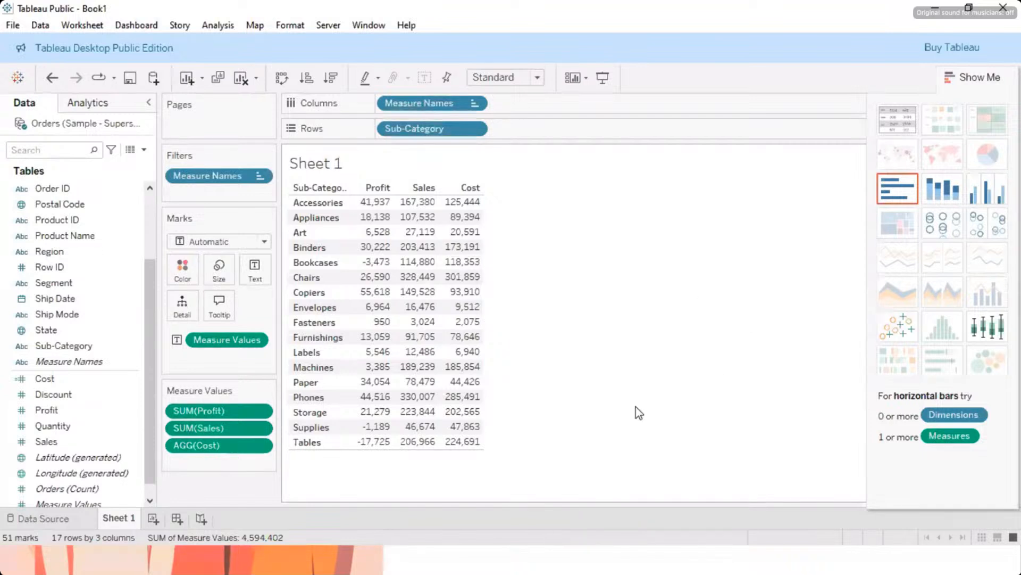
# Step: Add a new blank worksheet and delete the Cost calculated field, accepting the effect on Sheet 1
pyautogui.hotkey('alt', 'Tab')
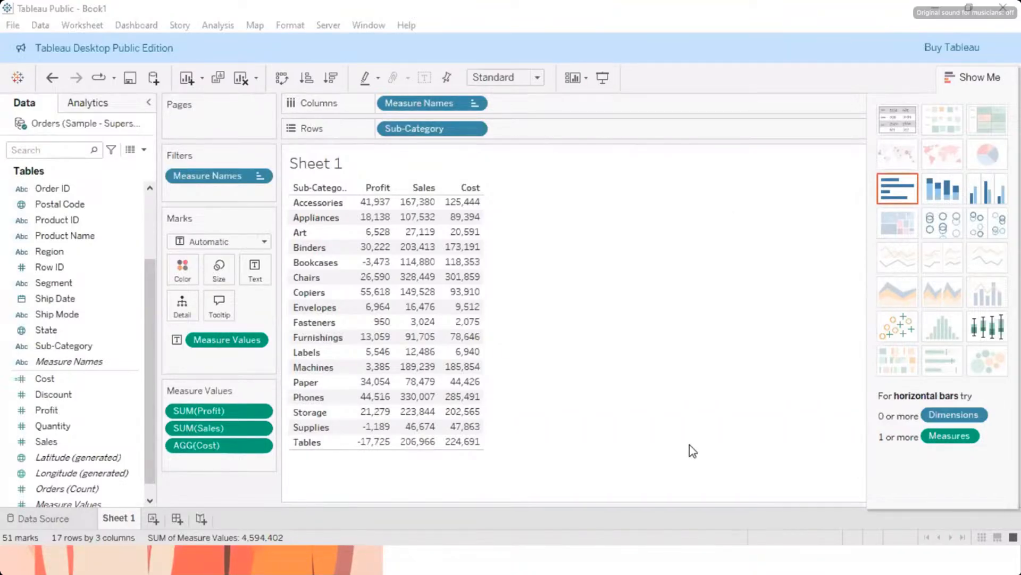
pyautogui.click(154, 520)
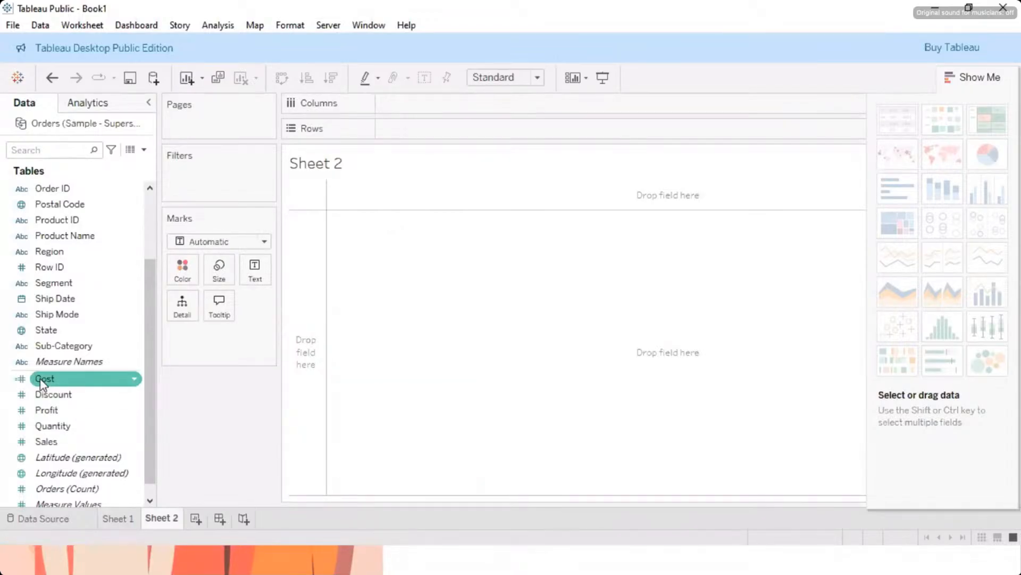
pyautogui.click(137, 380)
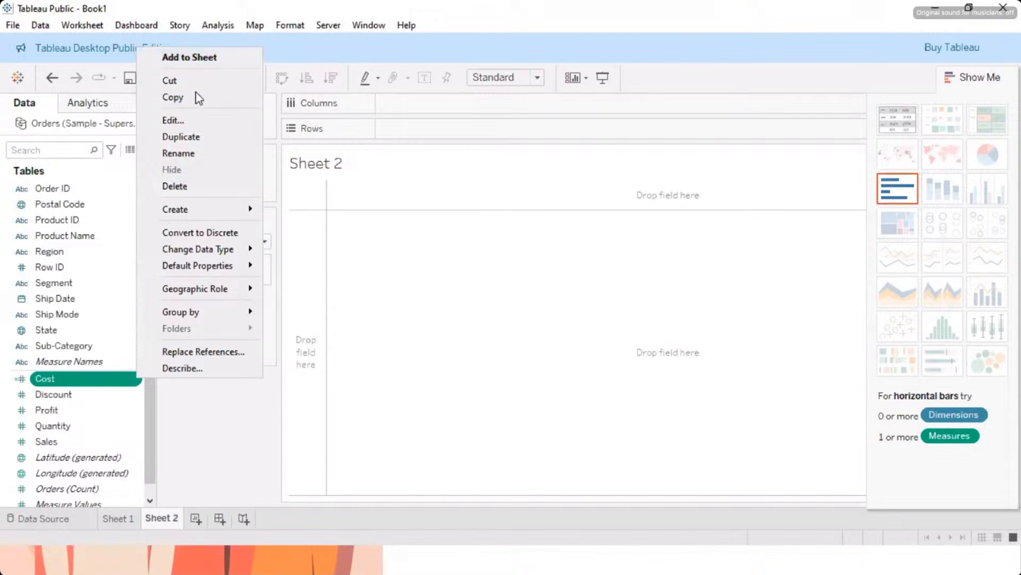
pyautogui.click(196, 185)
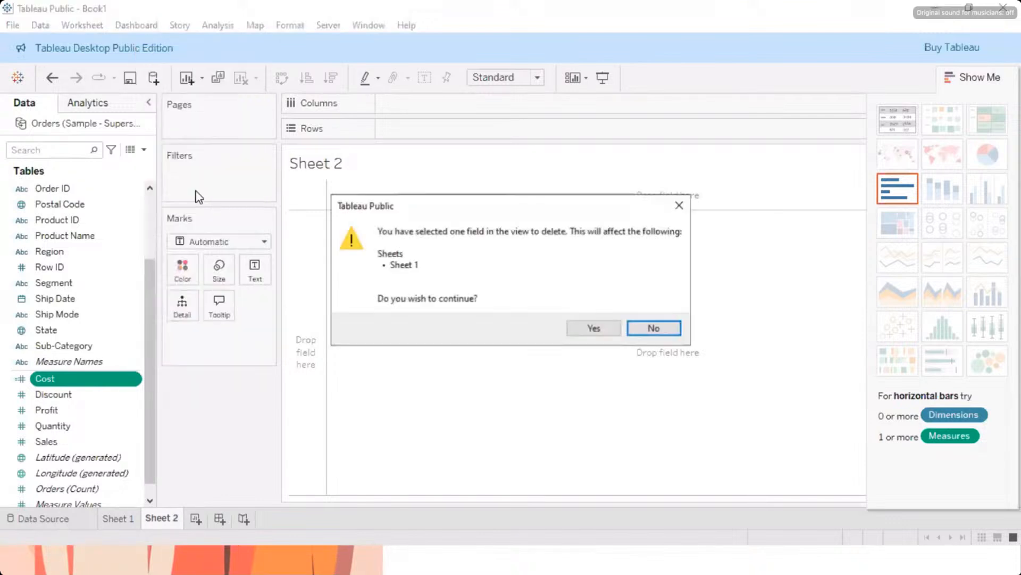
pyautogui.click(584, 332)
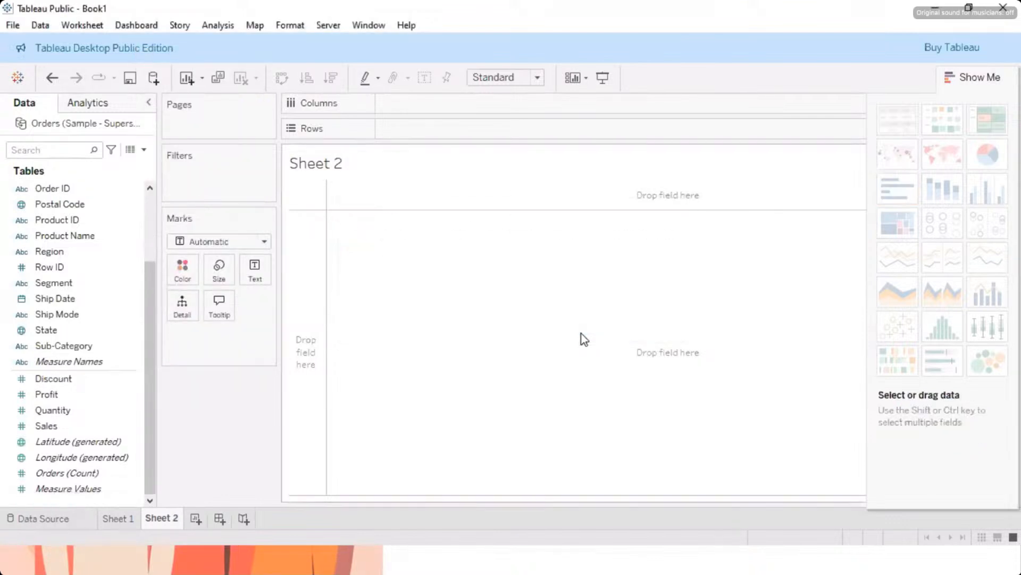
pyautogui.scroll(3, 80, 408)
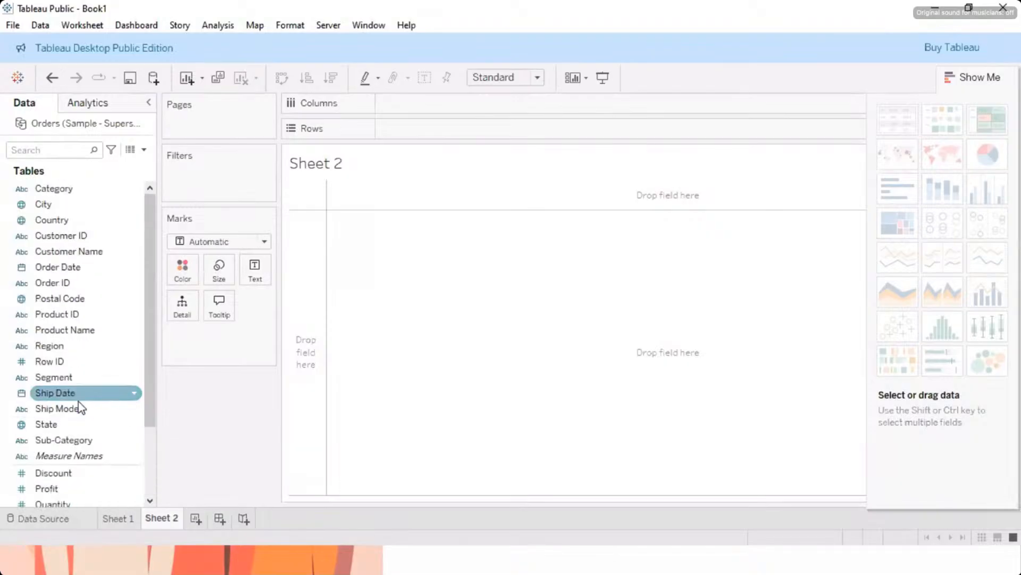
pyautogui.click(73, 407)
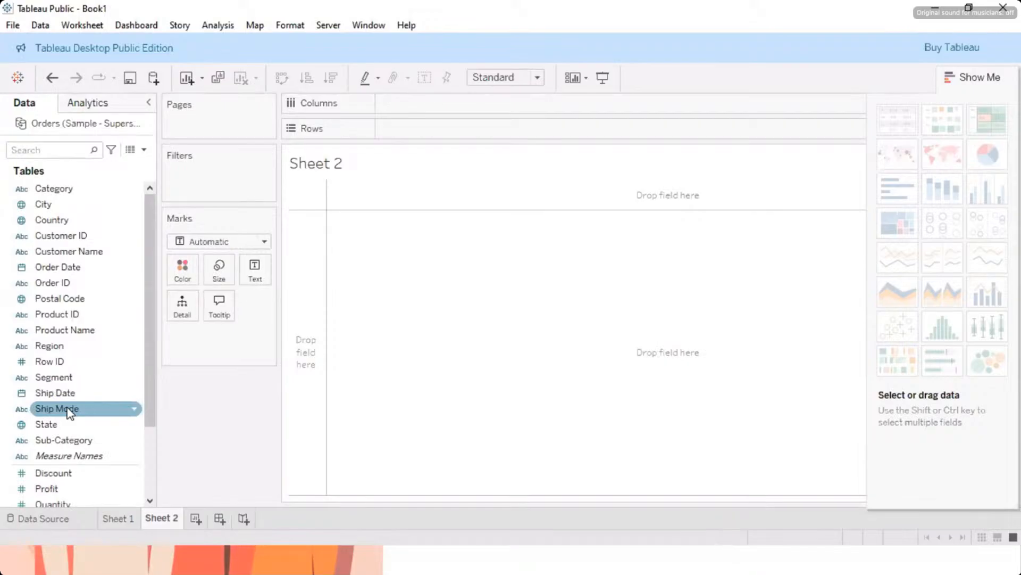
pyautogui.click(46, 204)
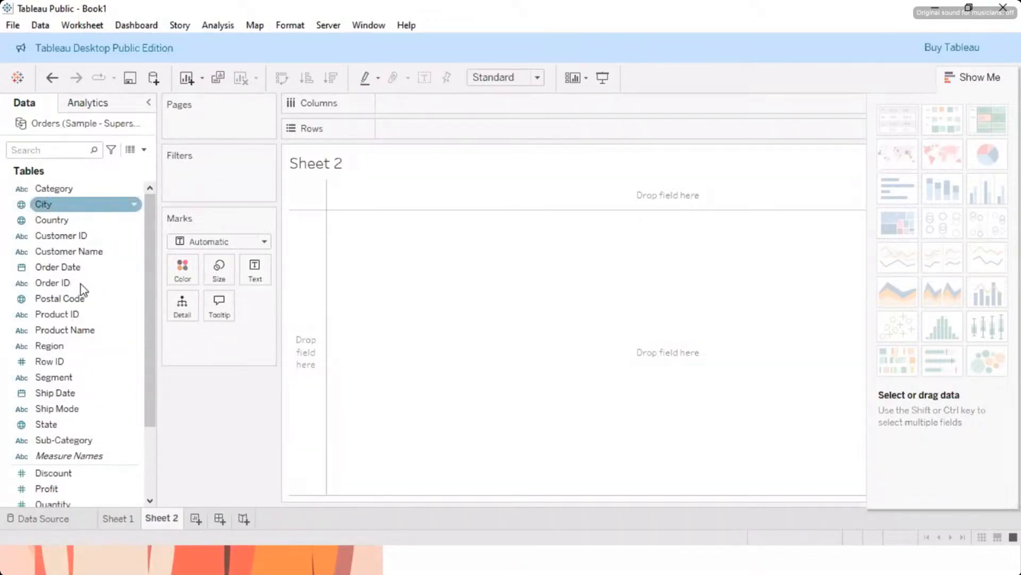
pyautogui.click(80, 333)
pyautogui.click(39, 302)
pyautogui.click(44, 362)
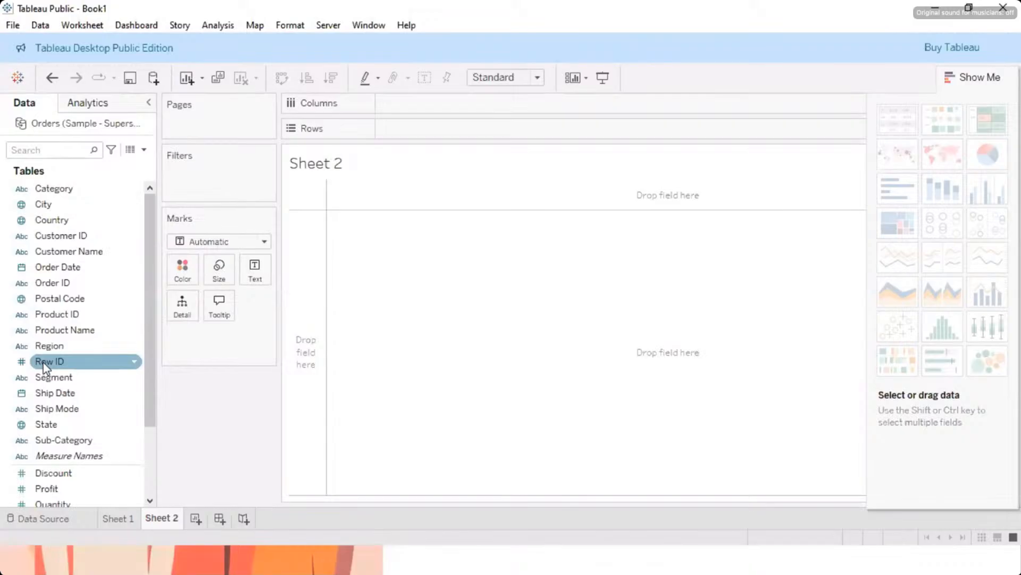
pyautogui.click(88, 207)
pyautogui.click(59, 283)
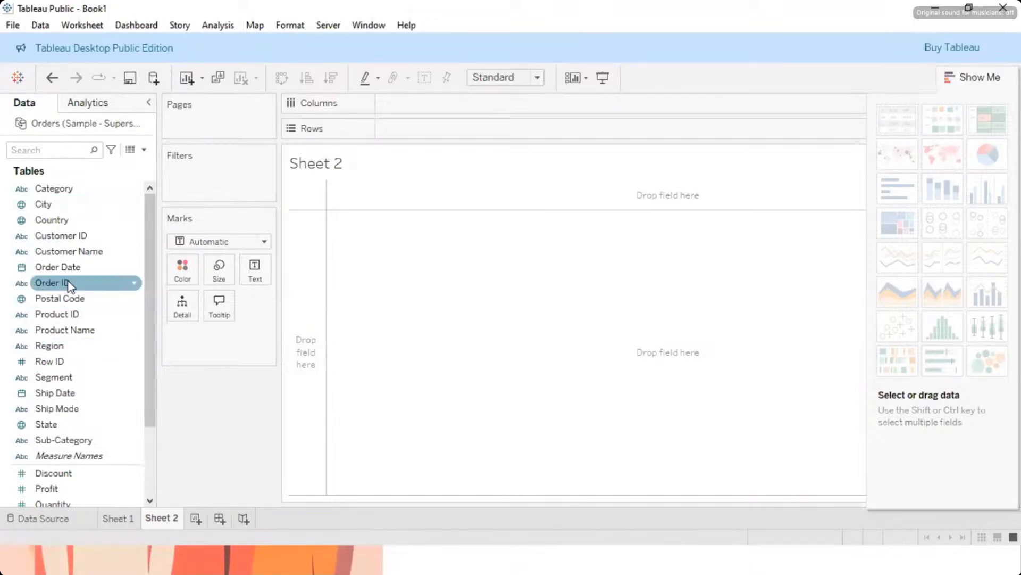
pyautogui.click(74, 330)
pyautogui.click(48, 362)
pyautogui.click(57, 408)
pyautogui.click(85, 329)
# Step: Place Sub-Category on the rows of Sheet 2
pyautogui.click(90, 441)
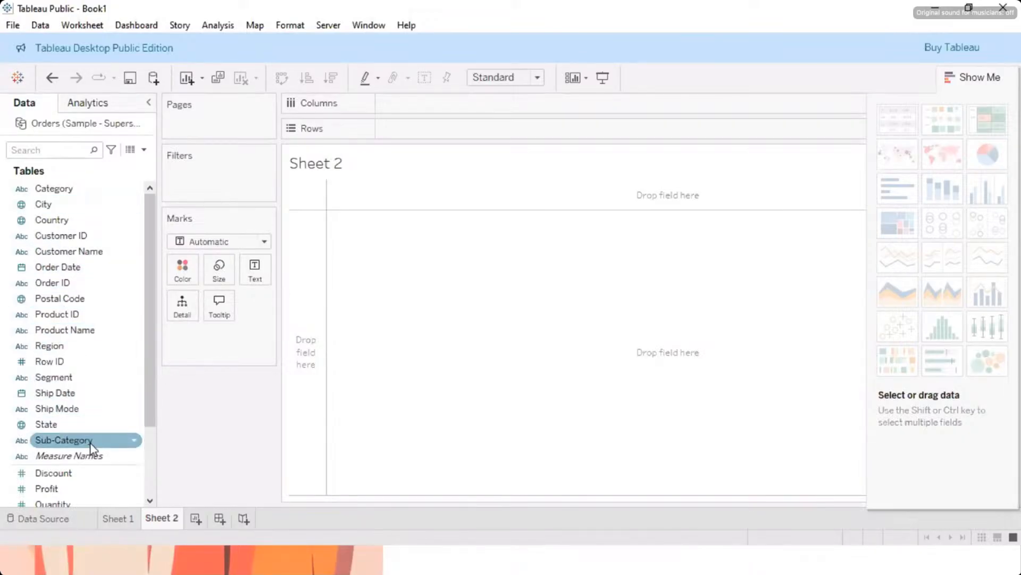
pyautogui.moveTo(91, 442); pyautogui.dragTo(436, 129)
pyautogui.click(33, 488)
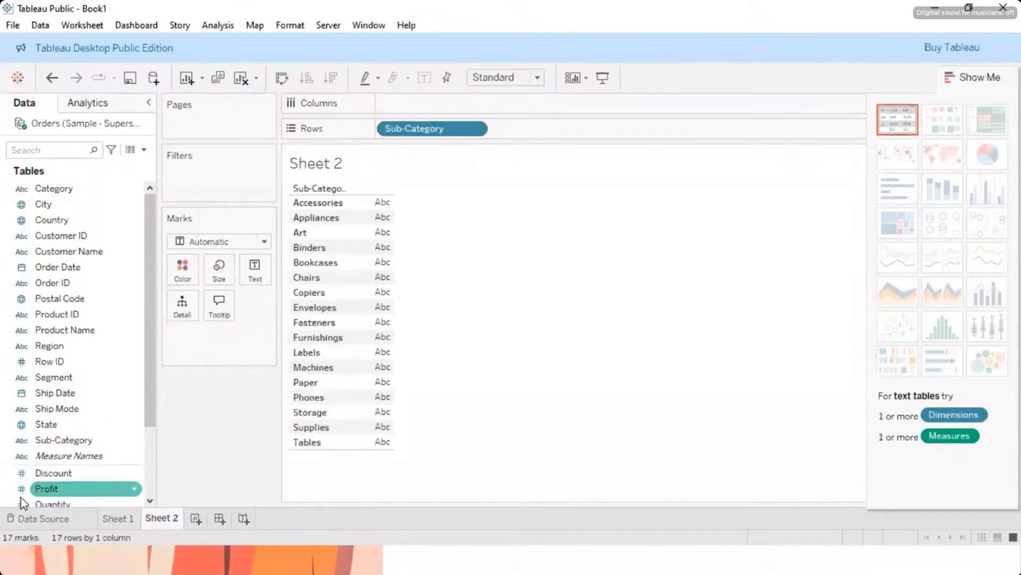
pyautogui.click(33, 474)
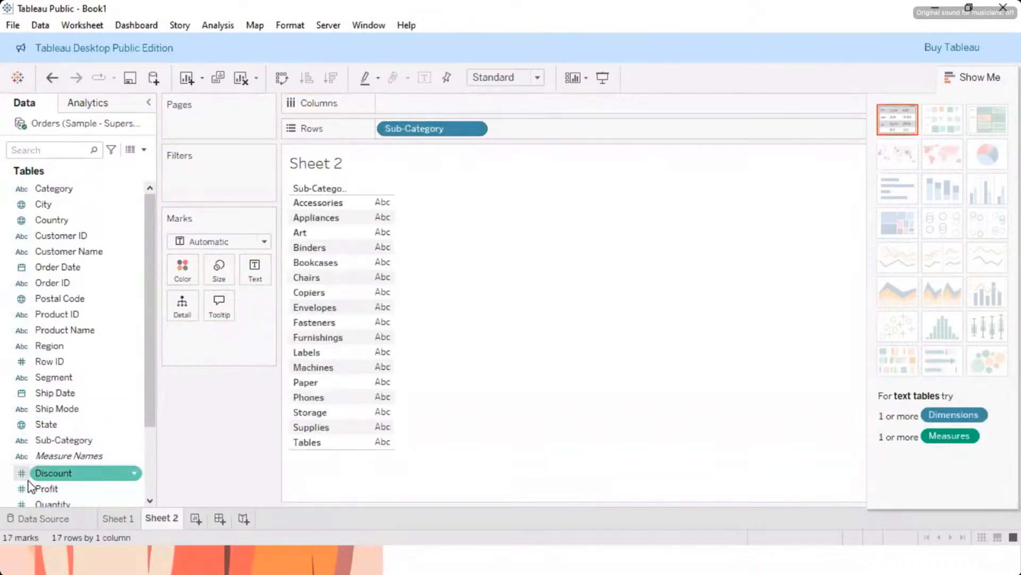
# Step: Add Sales and Profit as value columns in the Sheet 2 sub-category table
pyautogui.scroll(-1, 56, 486)
pyautogui.click(59, 472)
pyautogui.moveTo(60, 477); pyautogui.dragTo(365, 234)
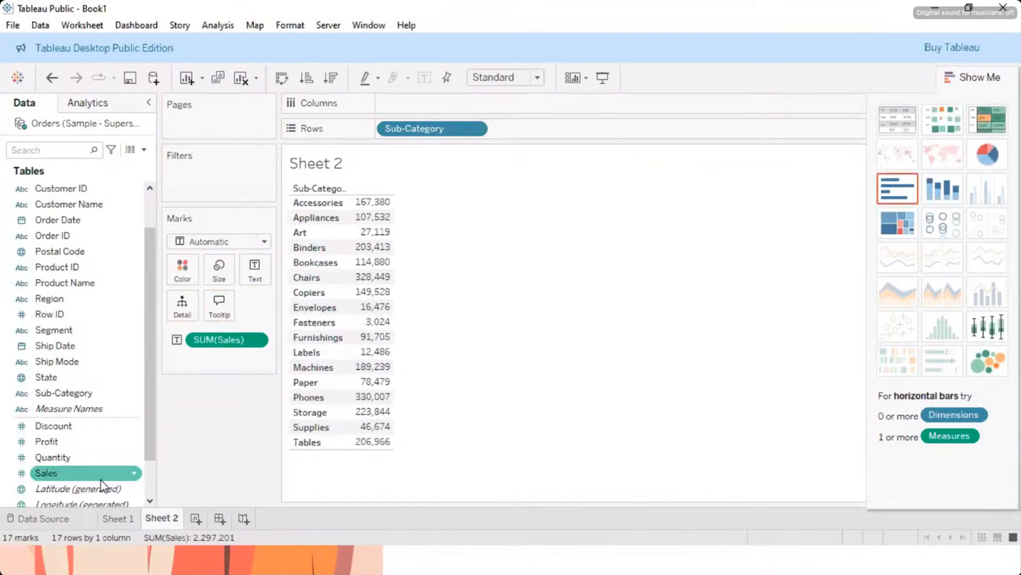
pyautogui.moveTo(62, 442); pyautogui.dragTo(362, 334)
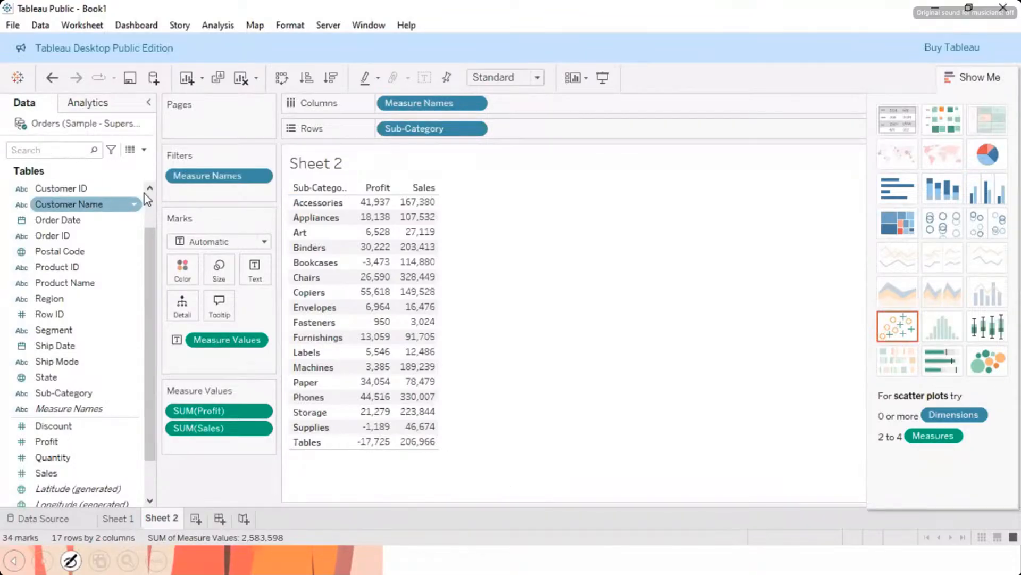
# Step: Create a new calculated field from the Analysis commands and name it Cost
pyautogui.click(213, 26)
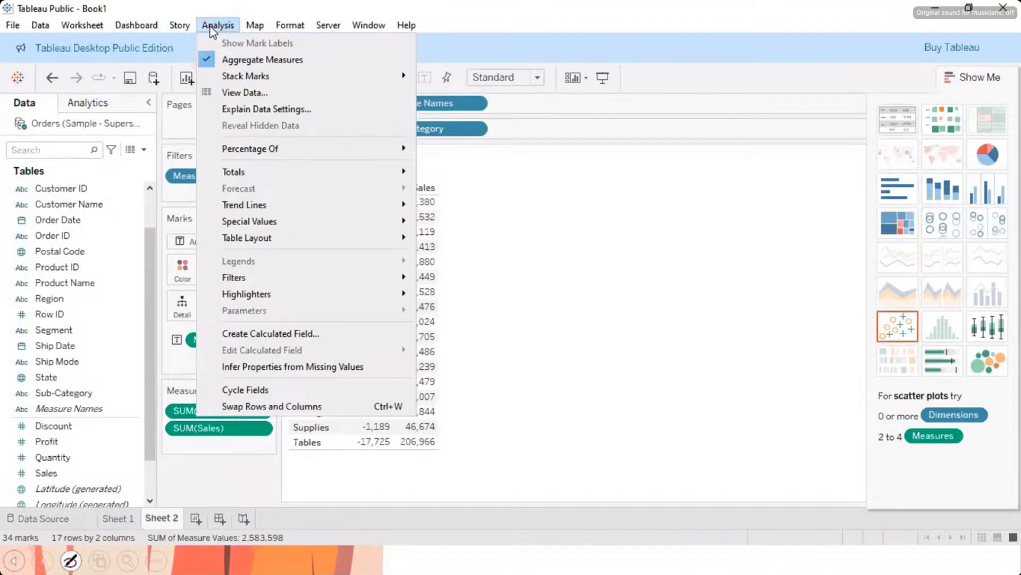
pyautogui.click(251, 334)
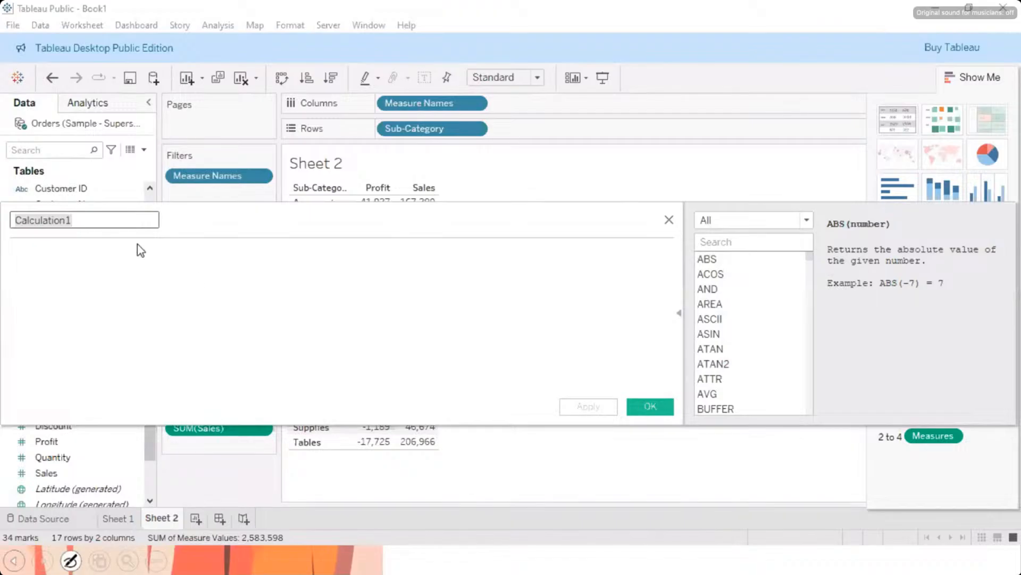
pyautogui.press('BackSpace')
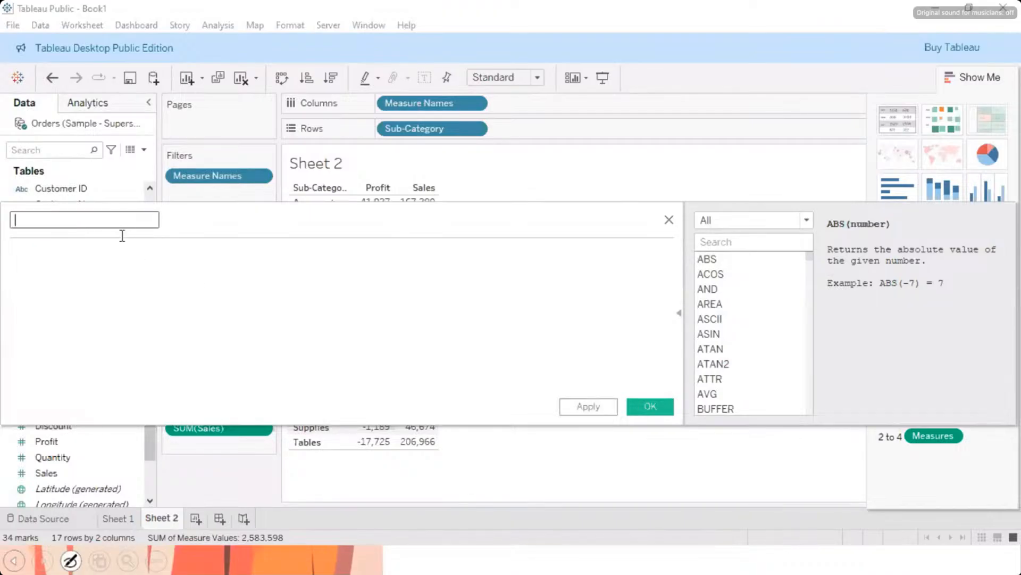
pyautogui.write('Cost')
pyautogui.click(47, 267)
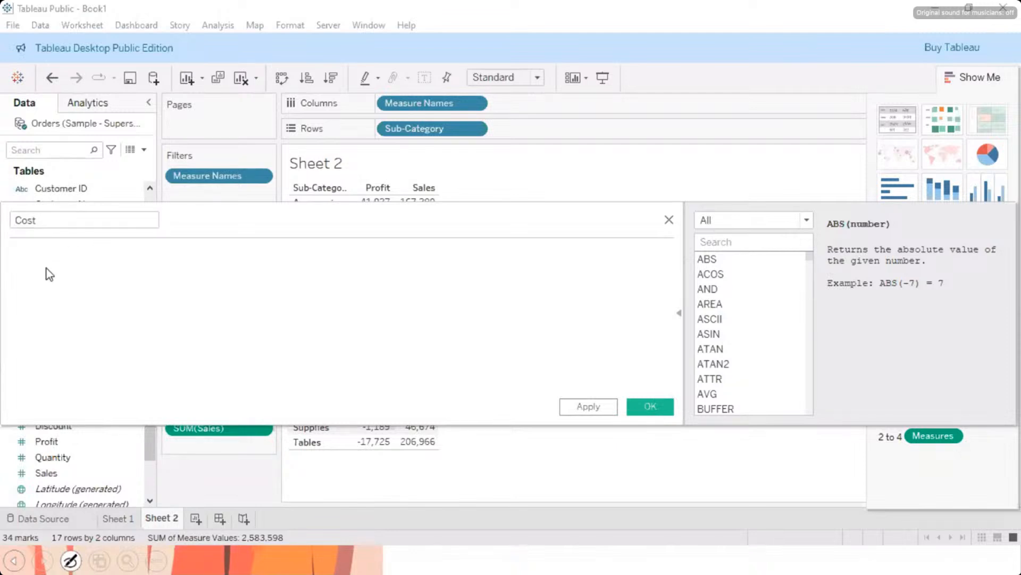
# Step: Begin the Cost formula with SUM([Sales]), using the suggested function and field
pyautogui.write('sum')
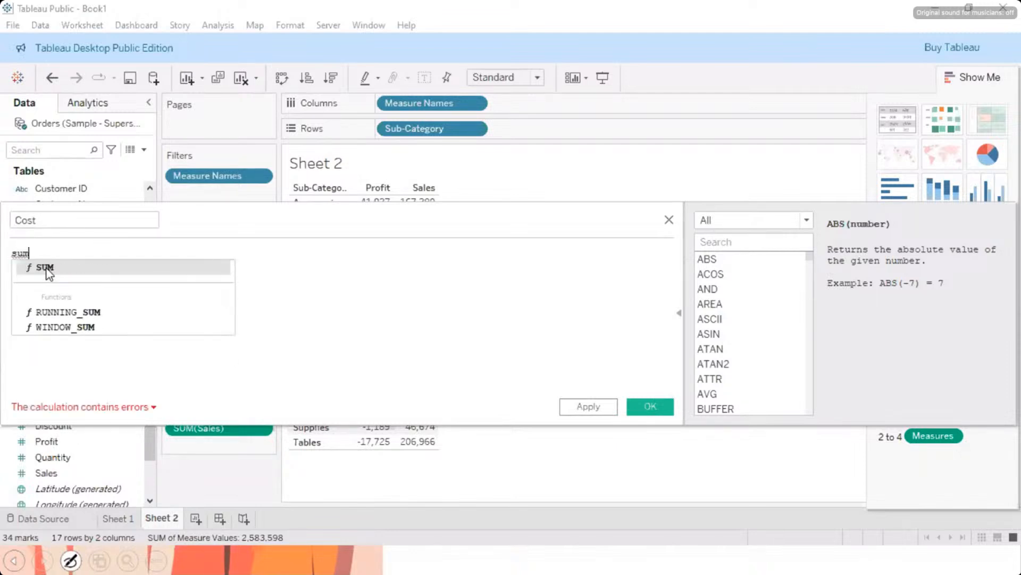
pyautogui.press('BackSpace')
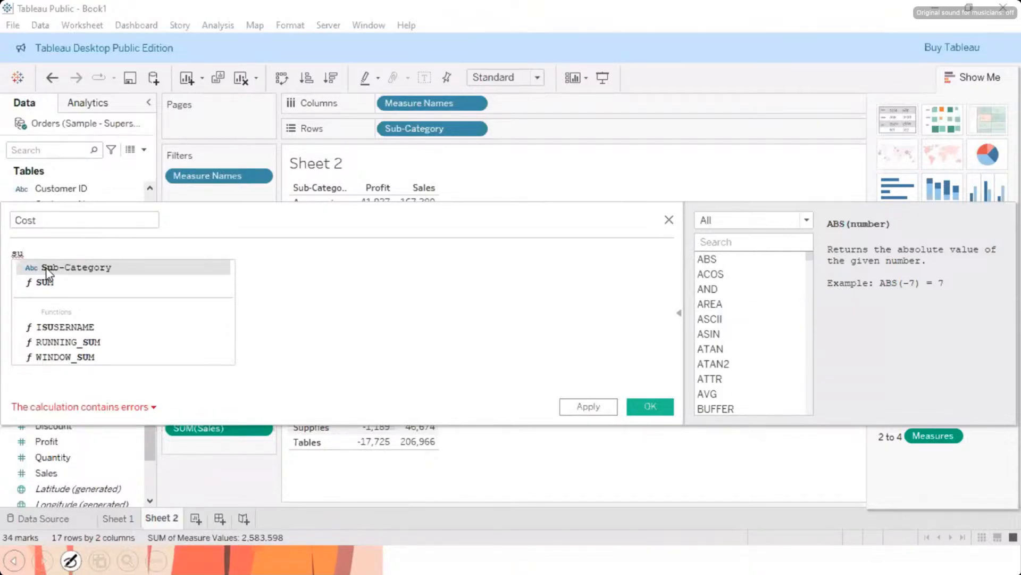
pyautogui.press('Down')
pyautogui.press('Return')
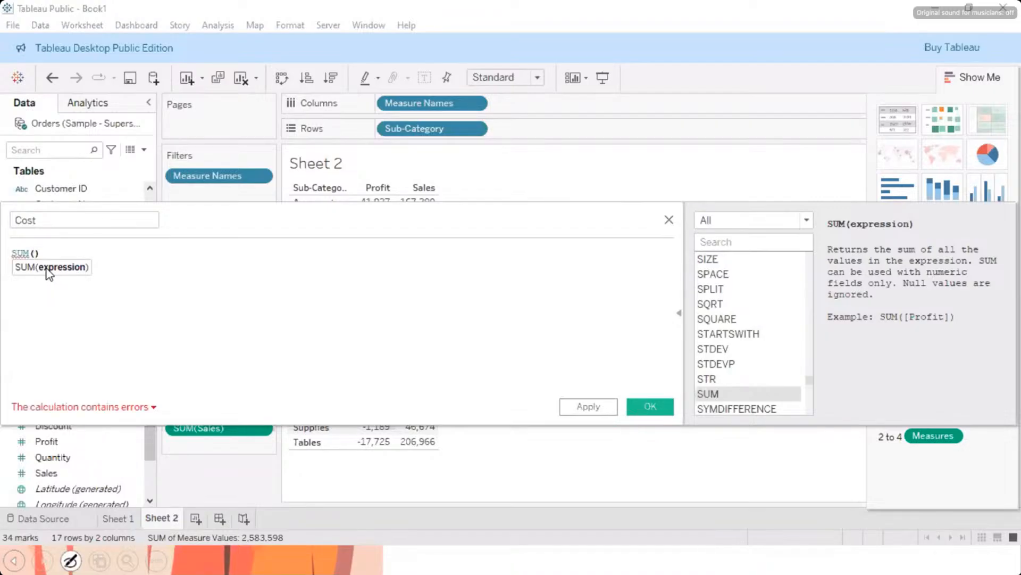
pyautogui.write('sal')
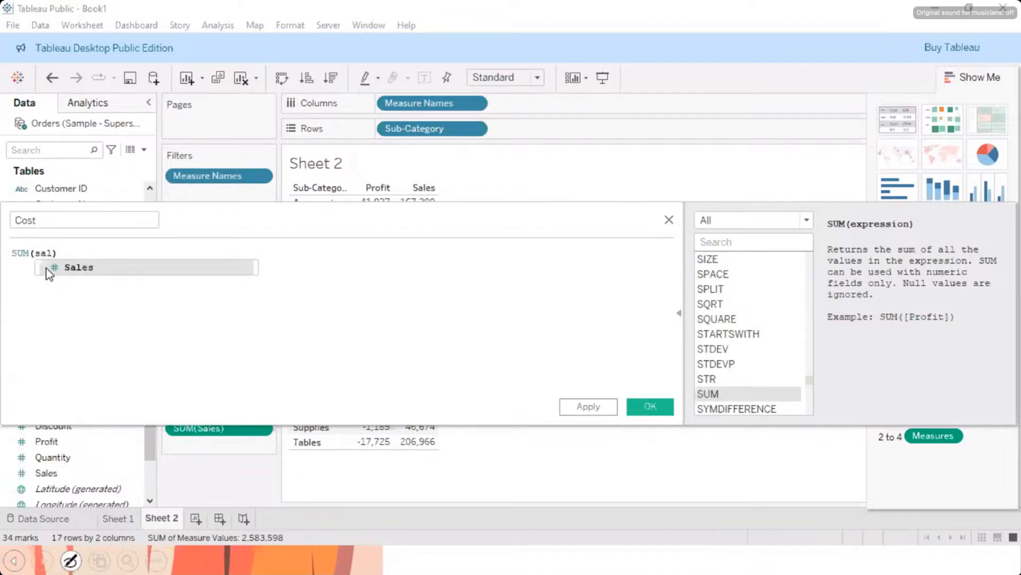
pyautogui.click(46, 268)
# Step: Complete the Cost formula by subtracting SUM([Profit]) from the sales sum
pyautogui.write('-')
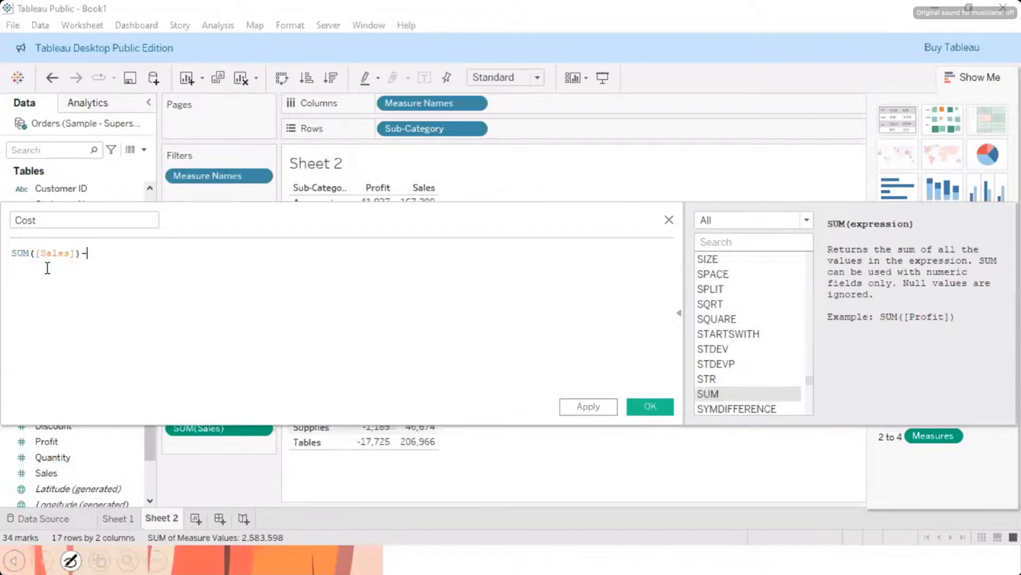
pyautogui.write('sum')
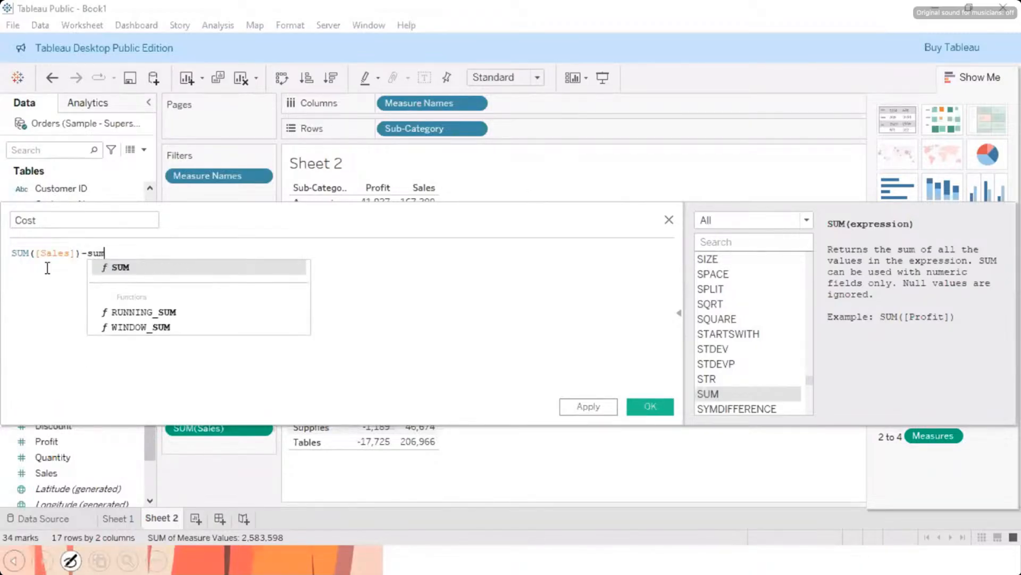
pyautogui.press('Return')
pyautogui.write('p')
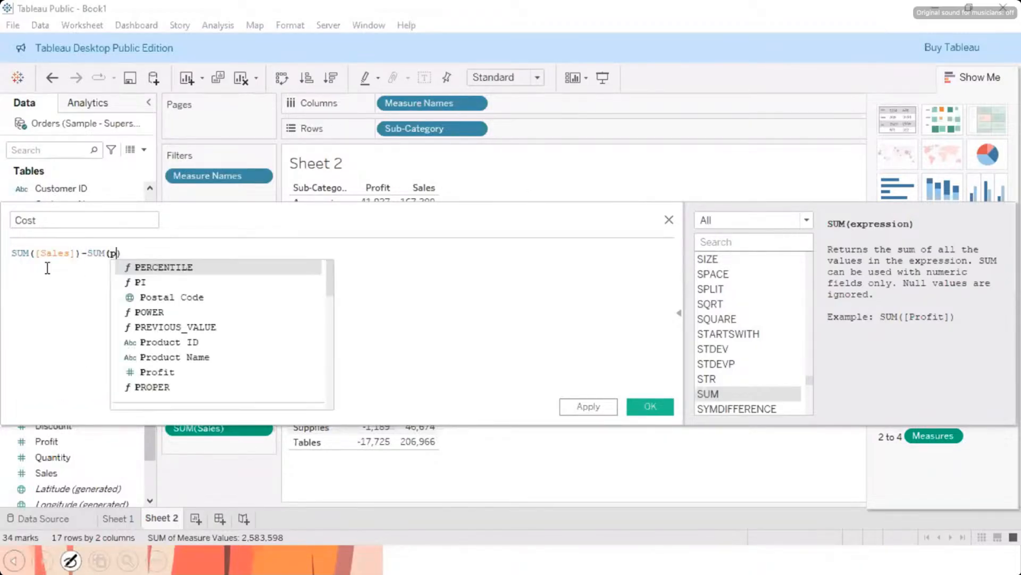
pyautogui.write('ro')
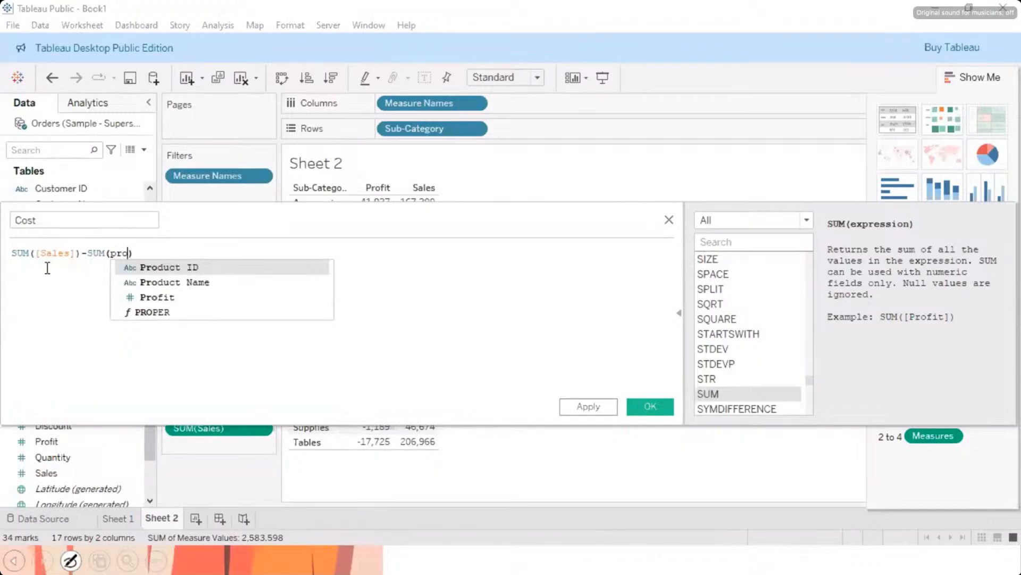
pyautogui.press('Down')
pyautogui.press('Down')
pyautogui.press('Return')
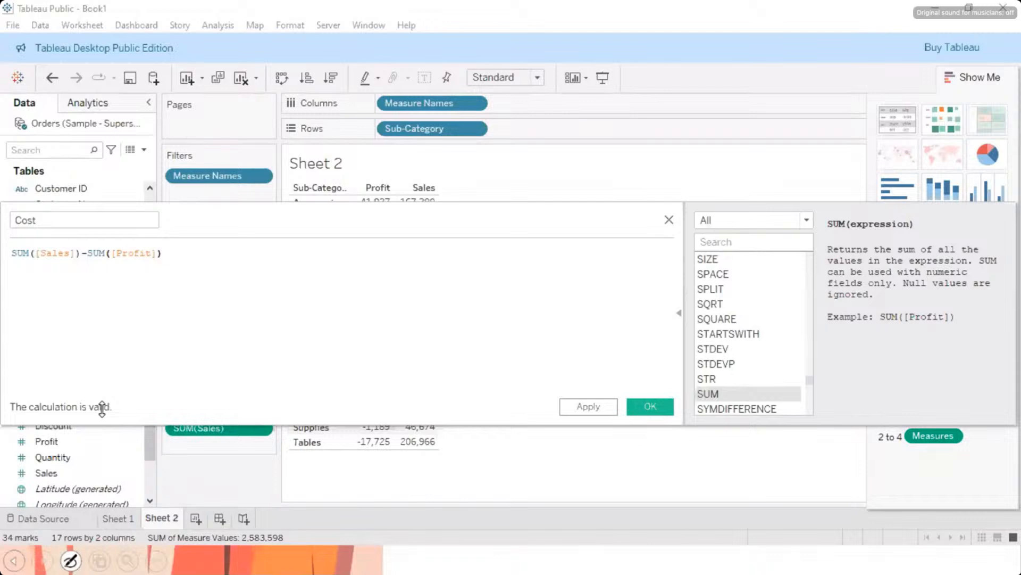
# Step: Browse the function list up to its start, and apply and accept the Cost calculation
pyautogui.scroll(15, 721, 306)
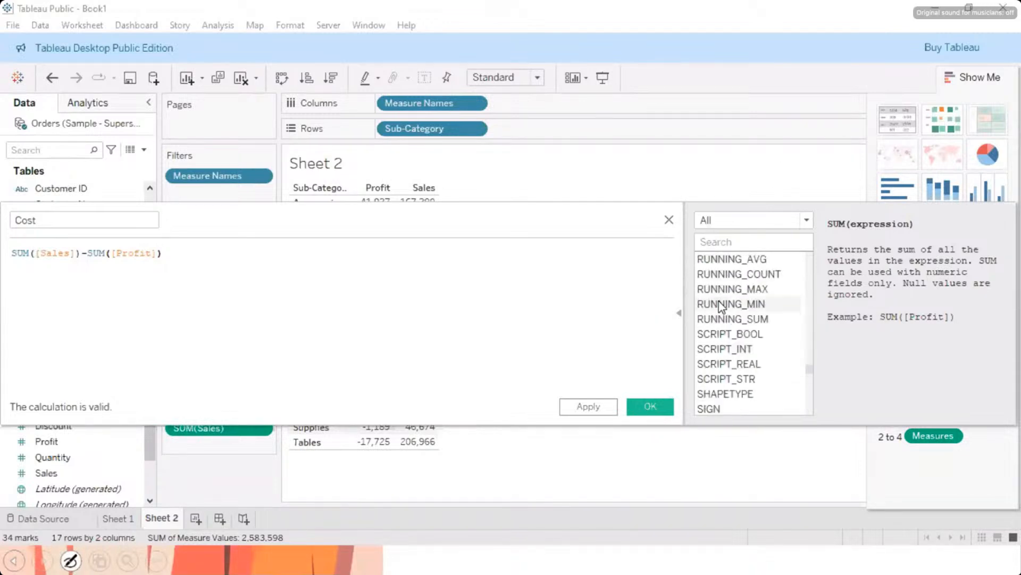
pyautogui.scroll(5, 722, 306)
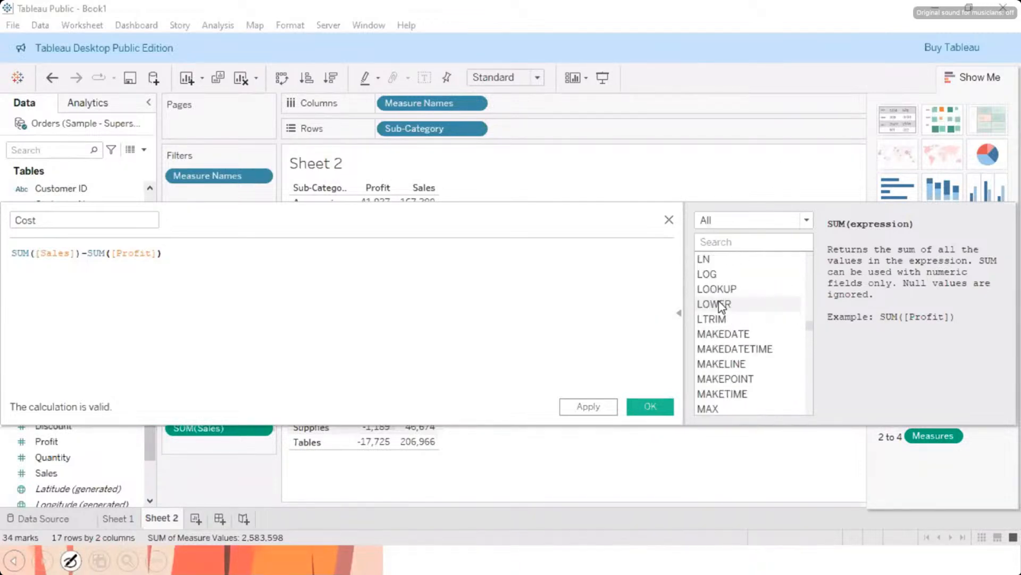
pyautogui.scroll(20, 722, 306)
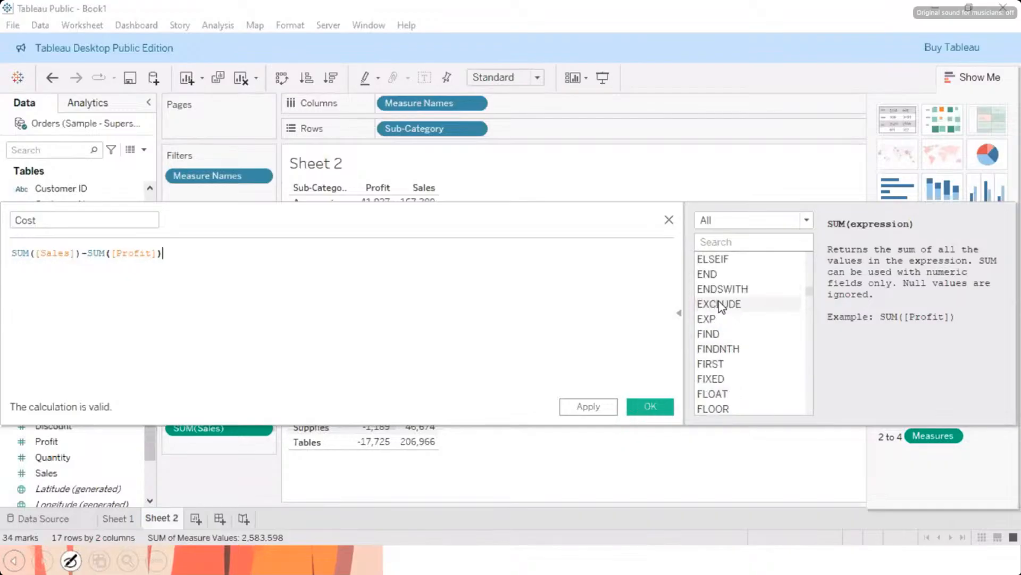
pyautogui.scroll(10, 721, 306)
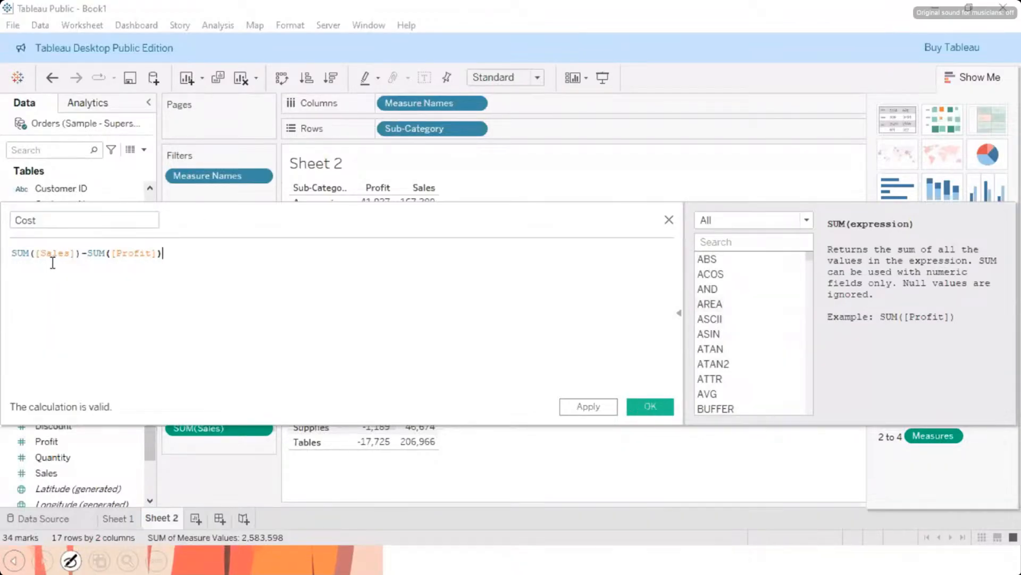
pyautogui.click(590, 408)
pyautogui.click(652, 407)
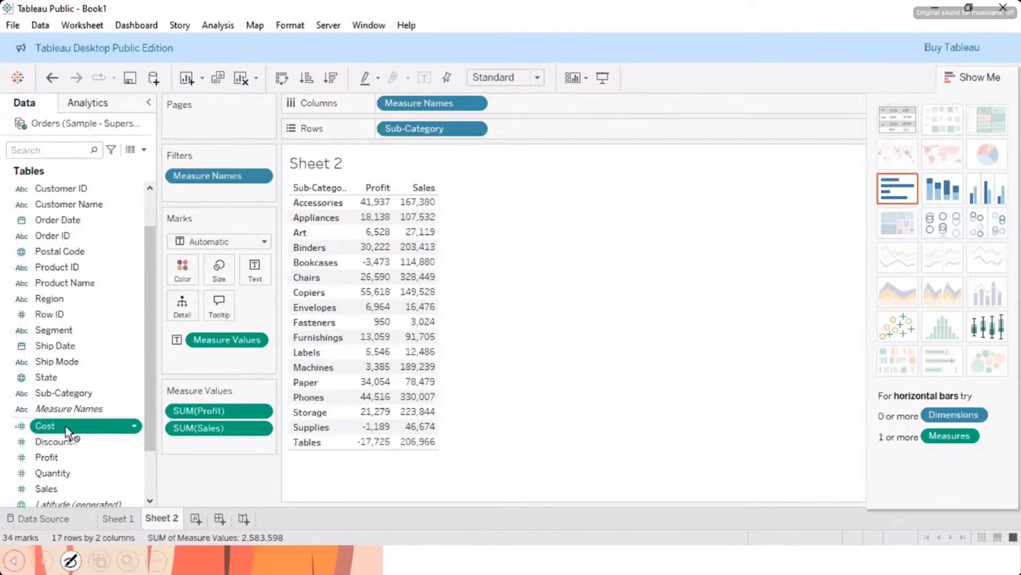
# Step: Add Cost to the Sheet 2 table and arrange the value columns as Profit, Sales, Cost
pyautogui.moveTo(66, 426); pyautogui.dragTo(356, 264)
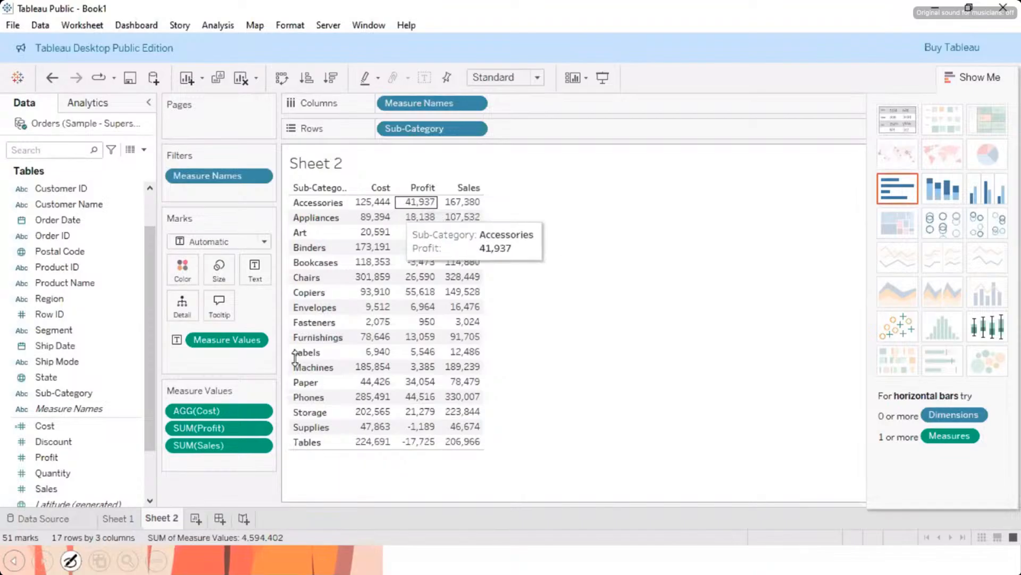
pyautogui.moveTo(255, 407); pyautogui.dragTo(240, 452)
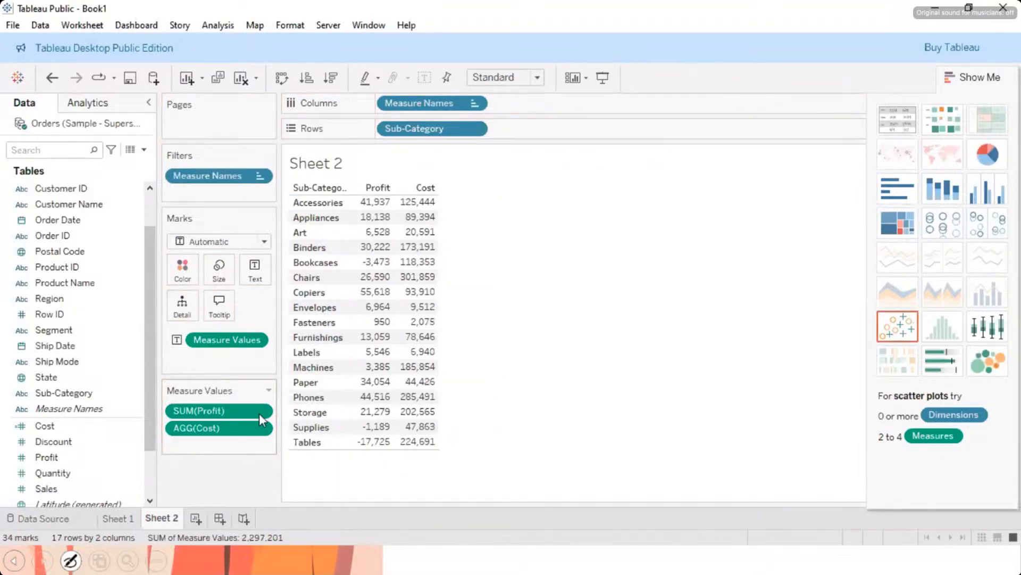
pyautogui.hotkey('ctrl', 'z')
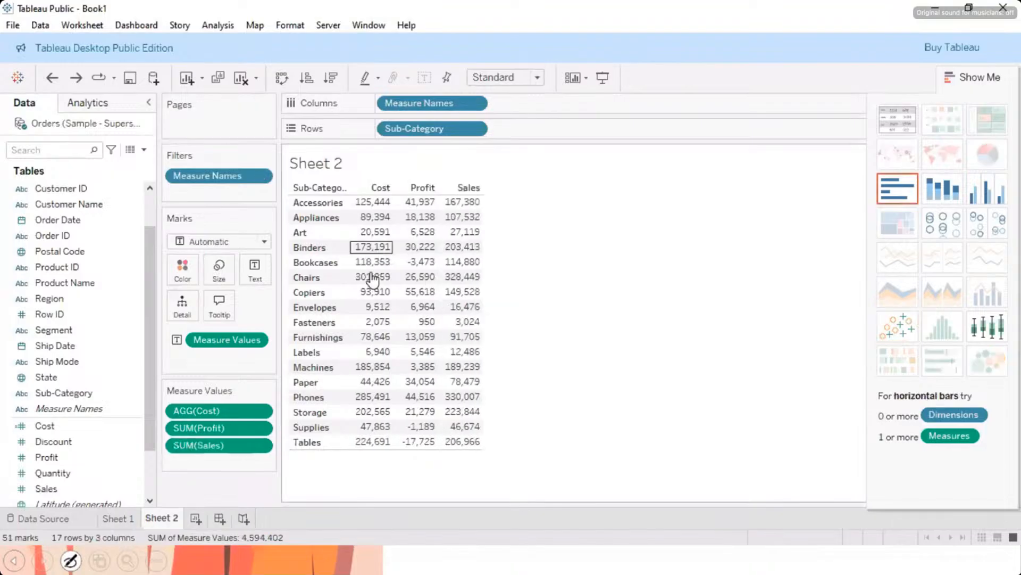
pyautogui.moveTo(228, 429); pyautogui.dragTo(229, 451)
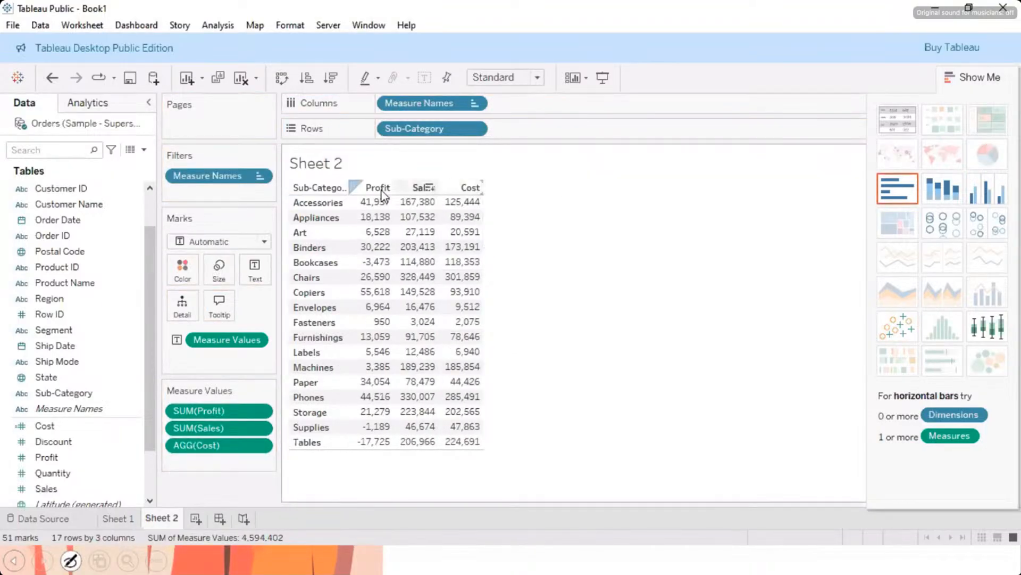
# Step: Replace the sheet name placeholder in the Sheet 2 title with "Calculated Field"
pyautogui.doubleClick(338, 165)
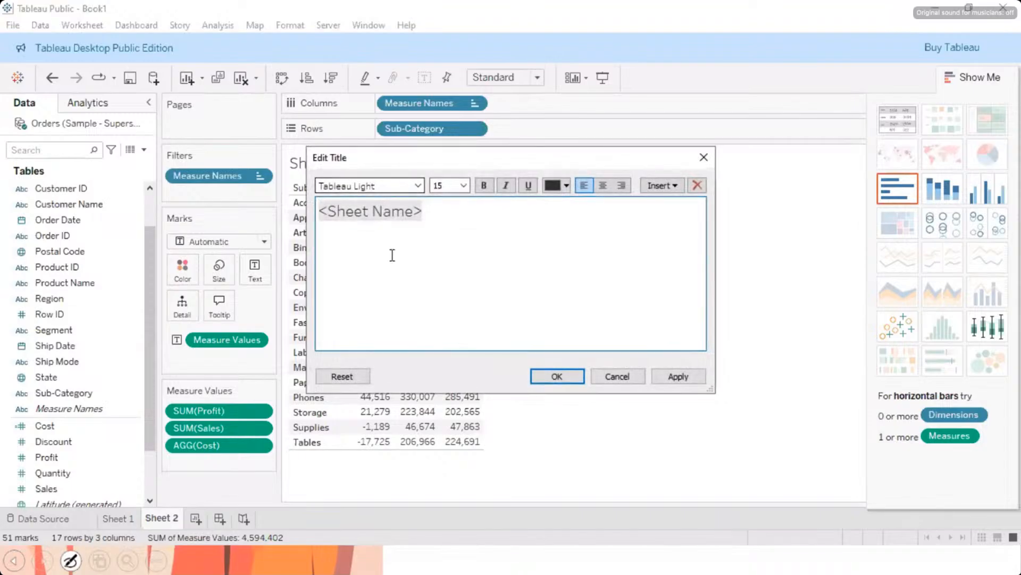
pyautogui.write('Calculat')
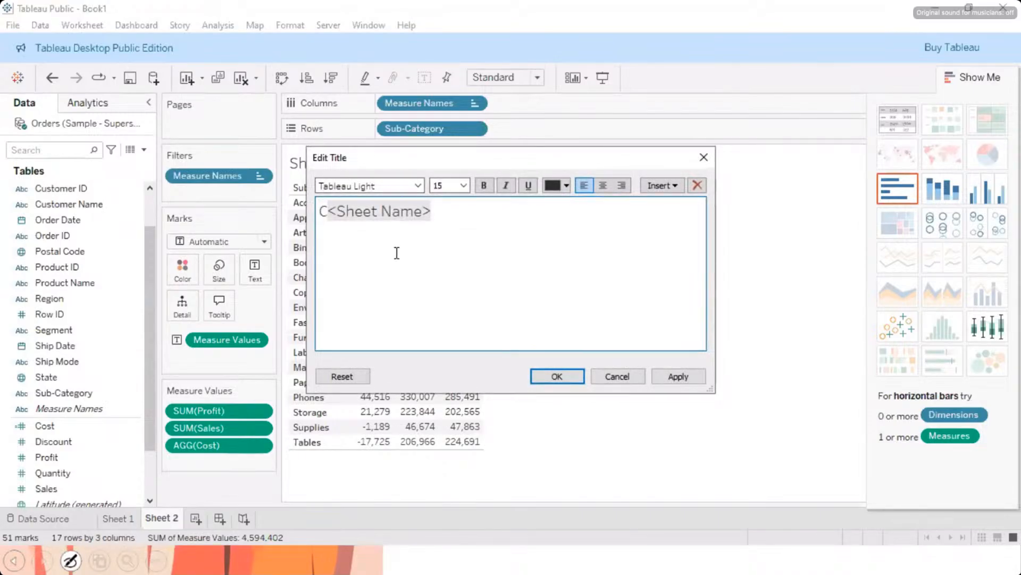
pyautogui.write('ed Field')
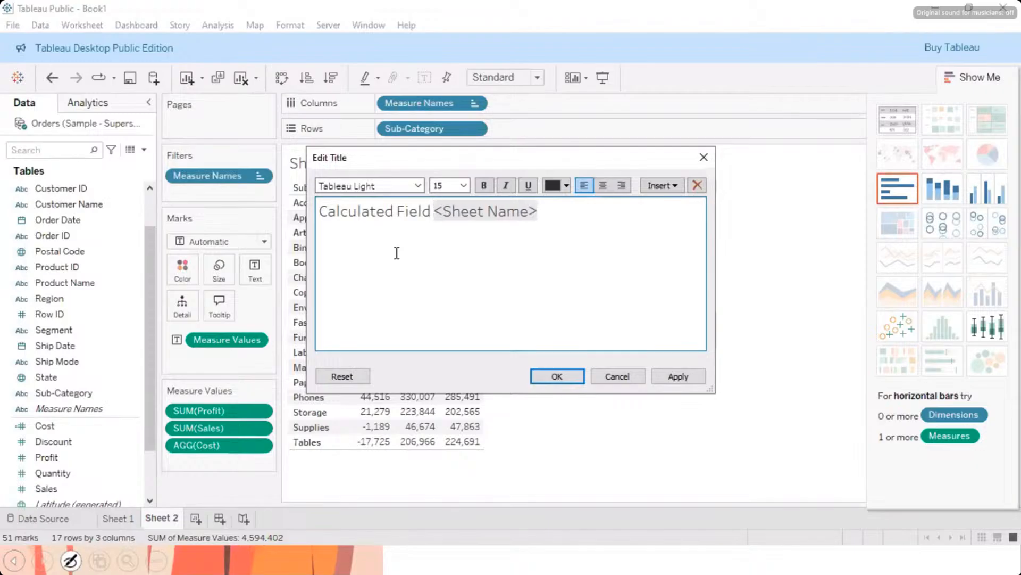
pyautogui.press('BackSpace')
pyautogui.press('BackSpace')
pyautogui.press('BackSpace')
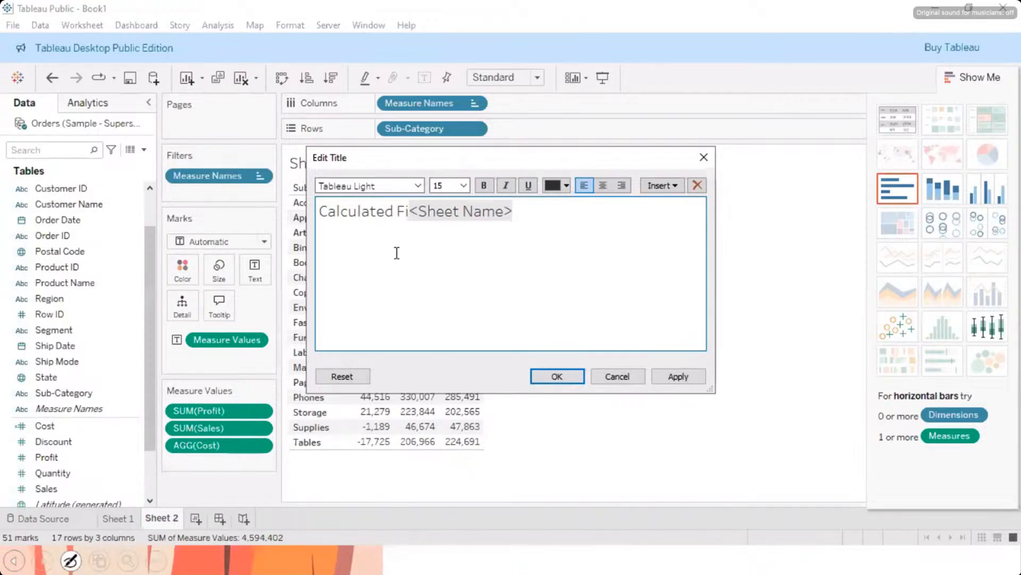
pyautogui.write('eld')
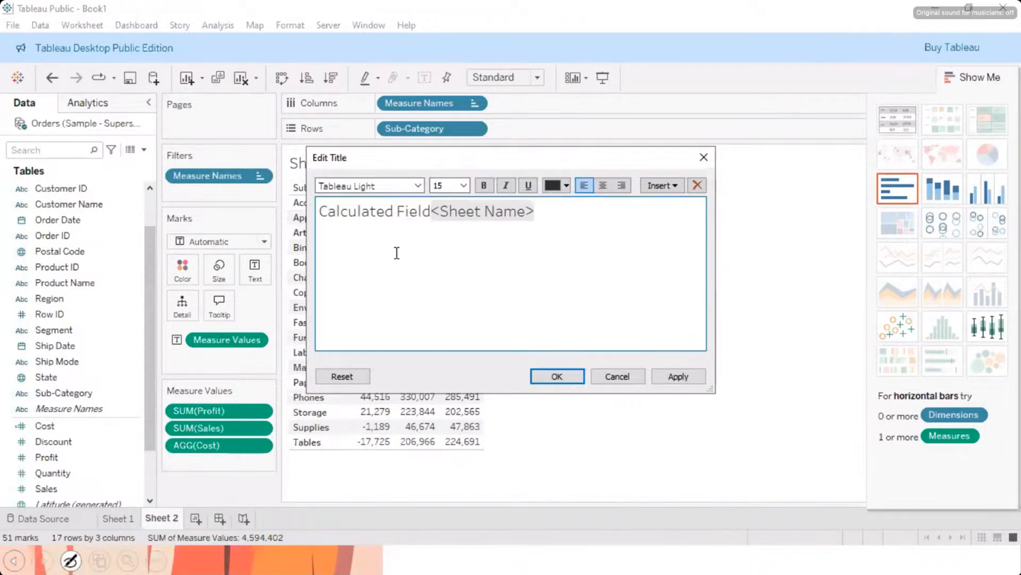
pyautogui.hotkey('shift', 'Right')
pyautogui.hotkey('shift', 'Right')
pyautogui.hotkey('shift', 'Right')
pyautogui.hotkey('shift', 'Right')
pyautogui.hotkey('shift', 'Right')
pyautogui.hotkey('shift', 'Right')
pyautogui.hotkey('shift', 'Right')
pyautogui.hotkey('shift', 'Right')
pyautogui.hotkey('shift', 'Right')
pyautogui.hotkey('shift', 'Right')
pyautogui.hotkey('shift', 'Right')
pyautogui.hotkey('shift', 'Right')
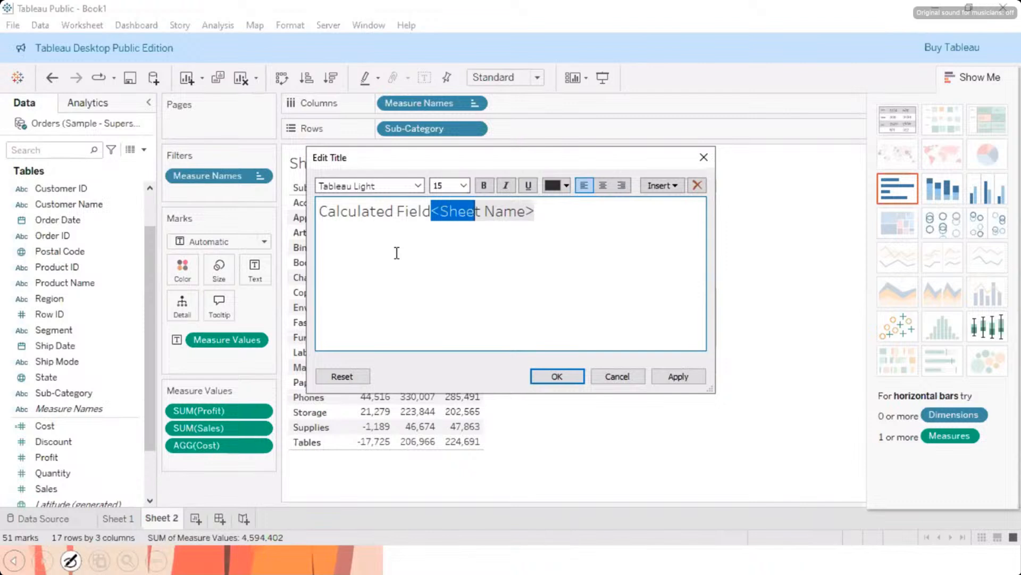
pyautogui.press('Delete')
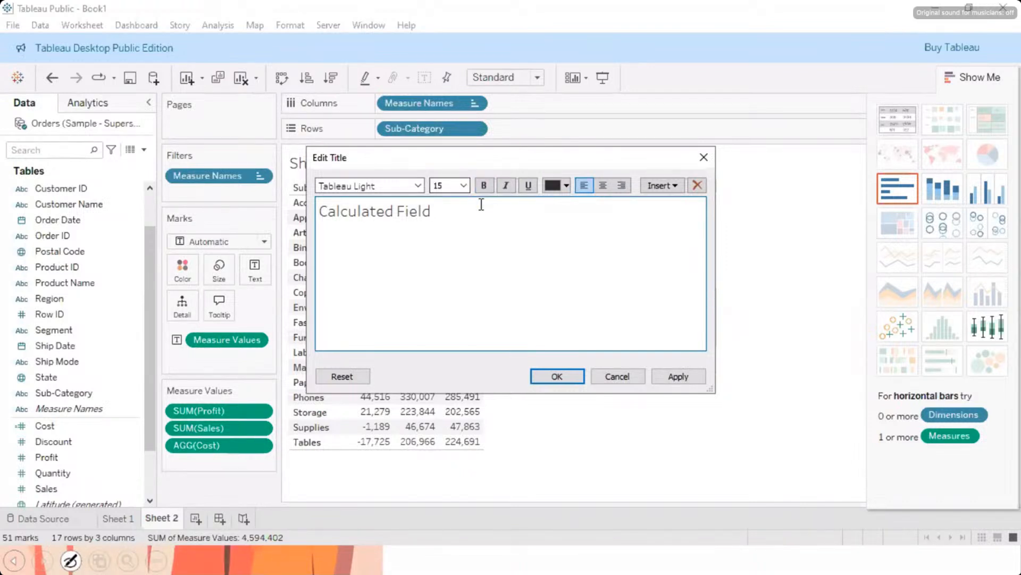
# Step: Format the whole title text in size 22 and pink, and apply the title changes
pyautogui.moveTo(438, 214); pyautogui.dragTo(318, 220)
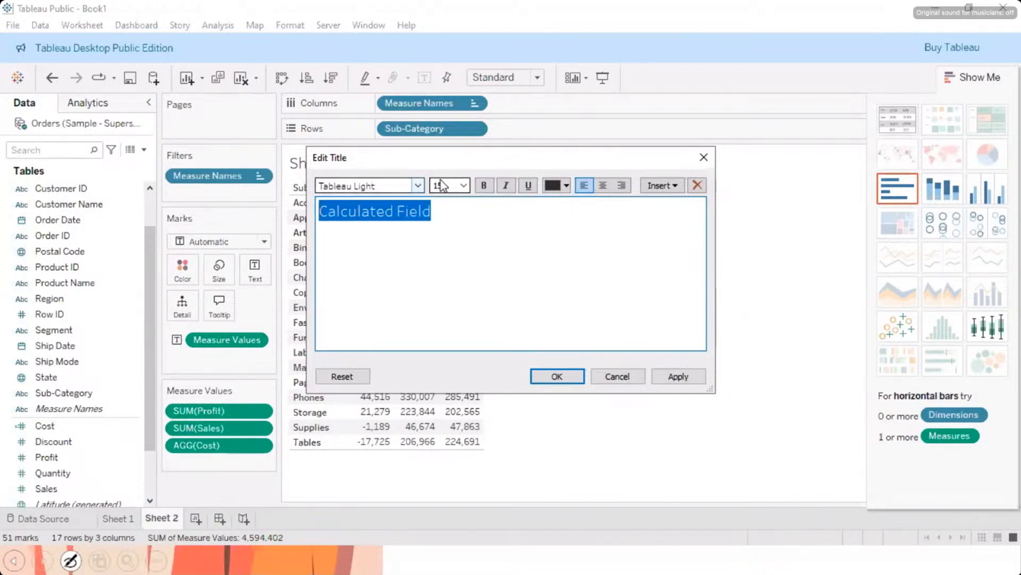
pyautogui.click(463, 186)
pyautogui.click(451, 295)
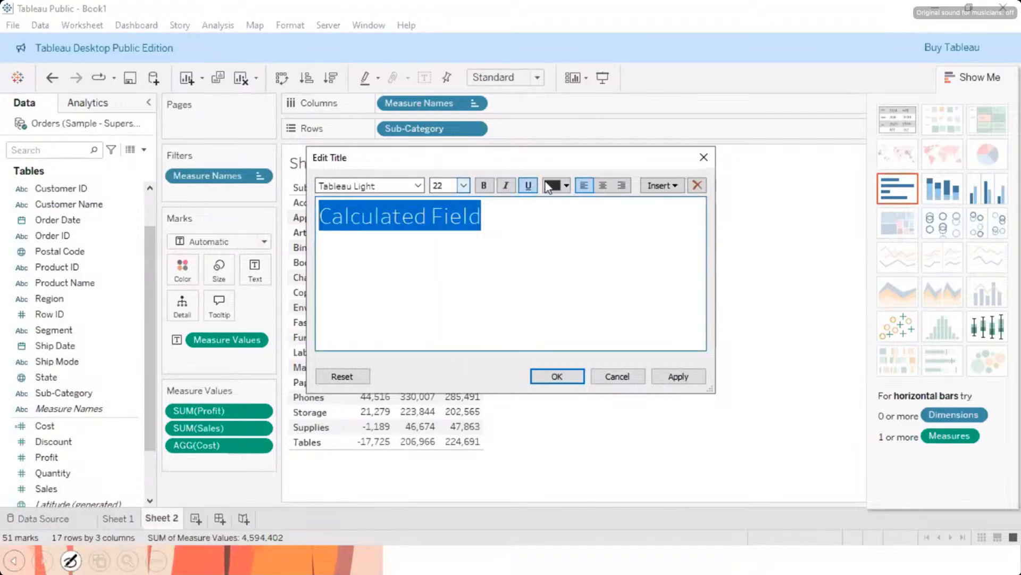
pyautogui.click(566, 185)
pyautogui.click(595, 245)
pyautogui.click(665, 379)
pyautogui.click(559, 377)
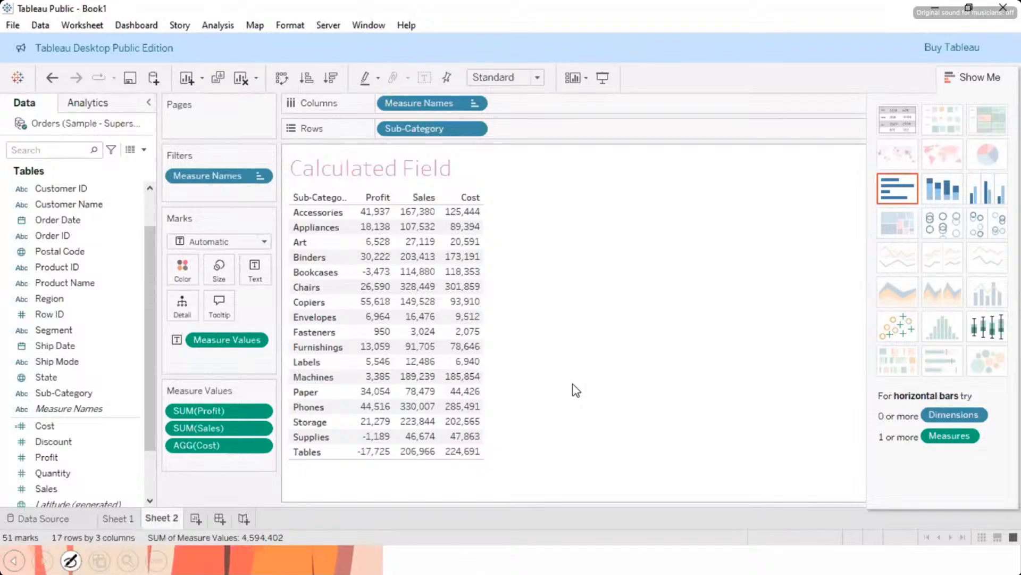
# Step: Rename Sheet 2 as "Calculated field"
pyautogui.doubleClick(155, 518)
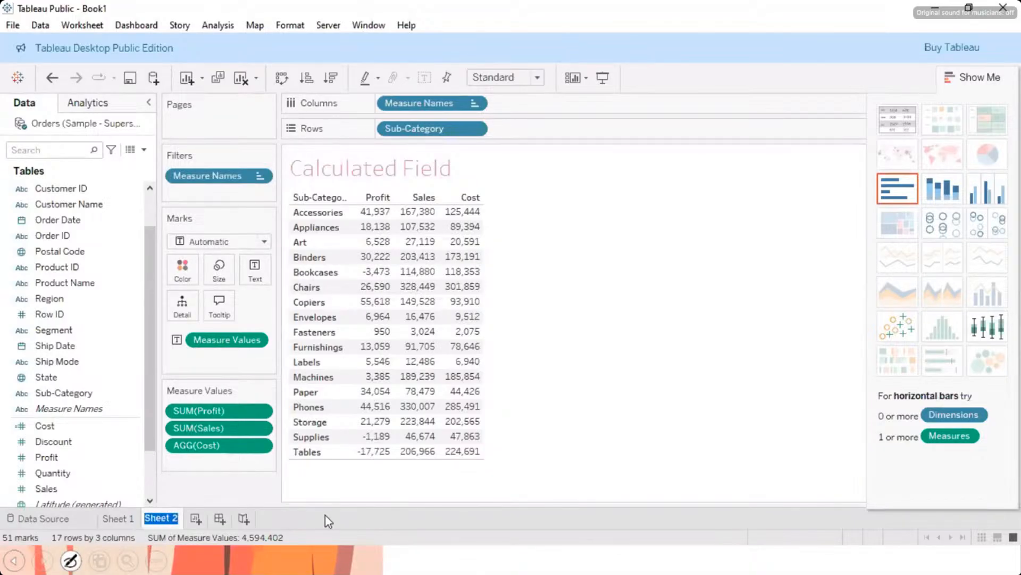
pyautogui.write('Calculated files')
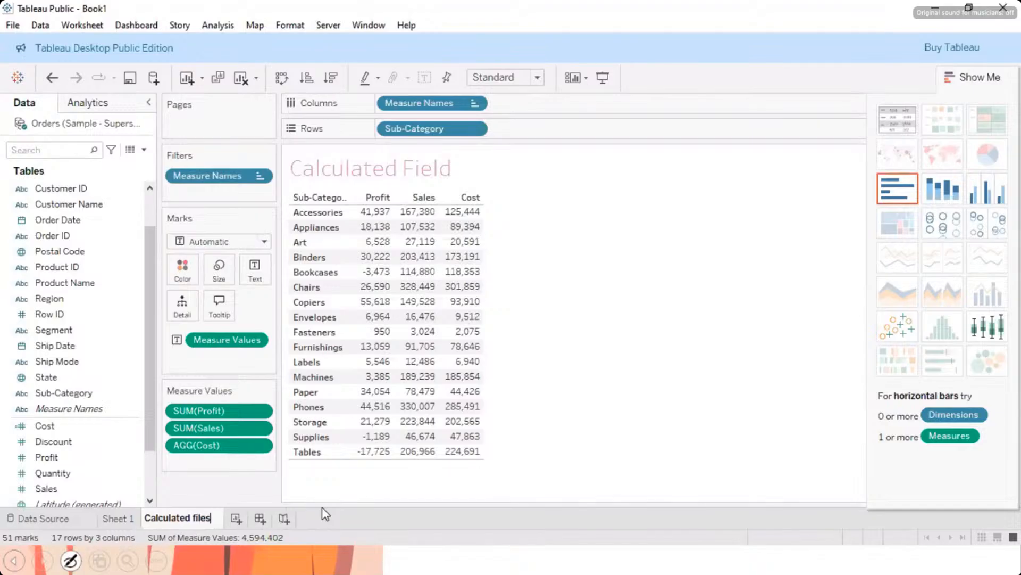
pyautogui.press('BackSpace')
pyautogui.write('d')
pyautogui.press('BackSpace')
pyautogui.press('BackSpace')
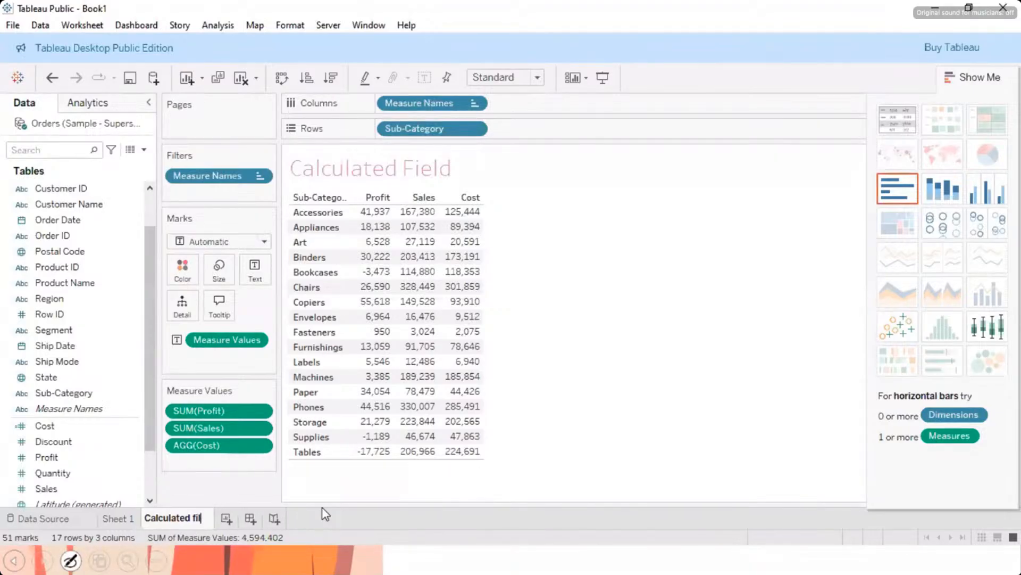
pyautogui.write('eld')
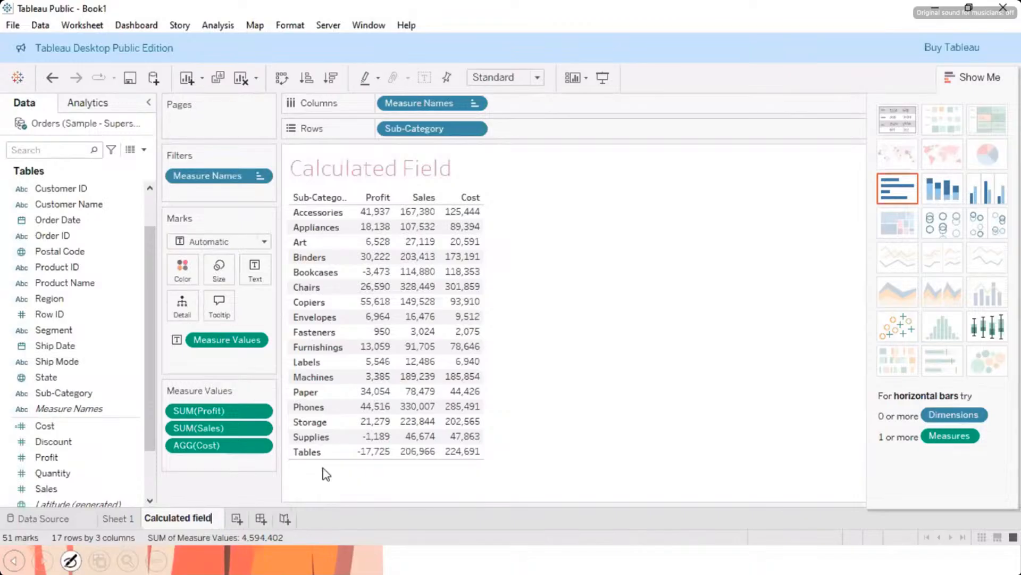
pyautogui.press('Return')
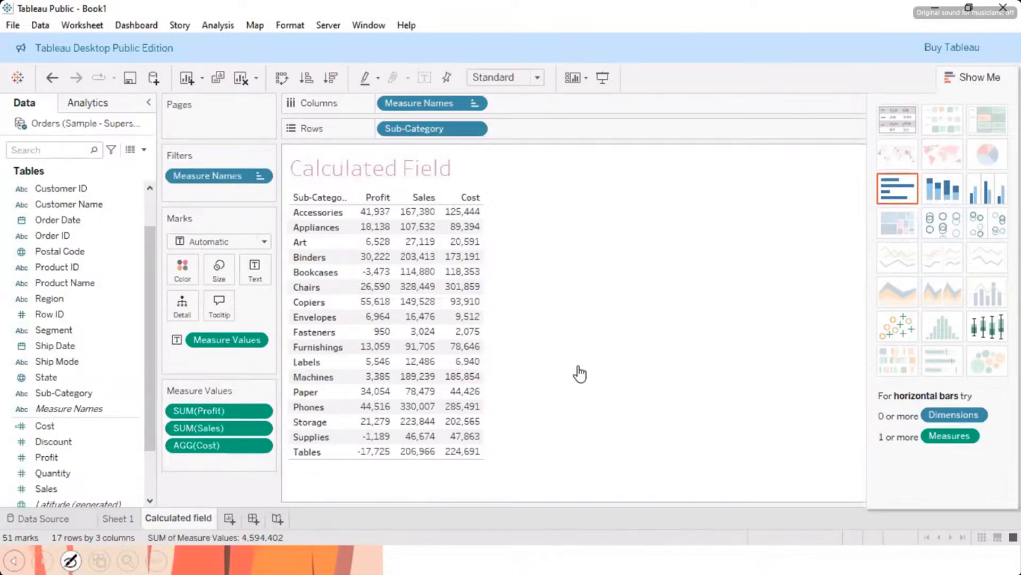
# Step: Switch to the Word notes, examine the cost and string function exercises, and return to Tableau
pyautogui.click(63, 444)
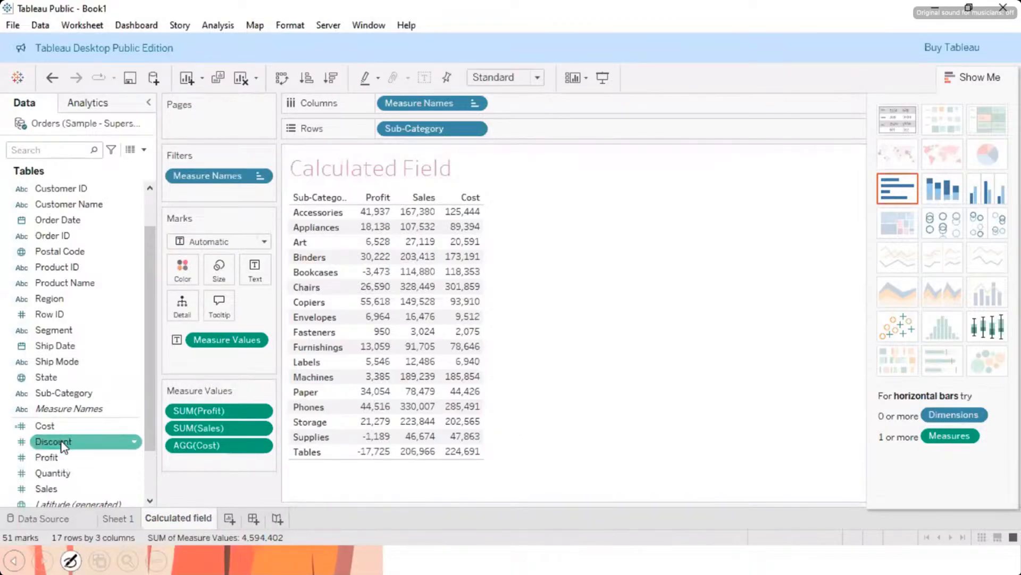
pyautogui.click(61, 434)
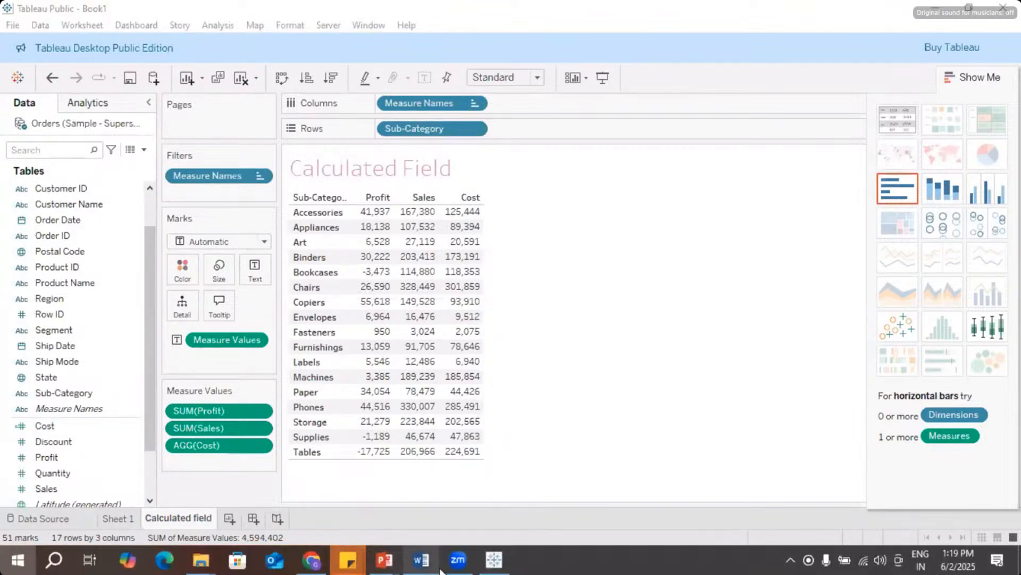
pyautogui.press('super')
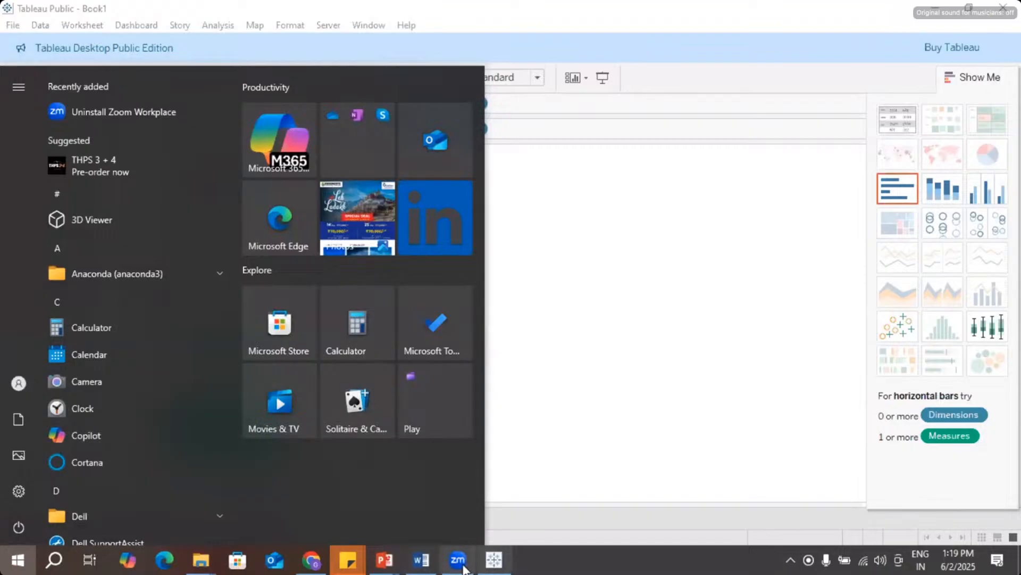
pyautogui.click(422, 559)
pyautogui.scroll(10, 280, 285)
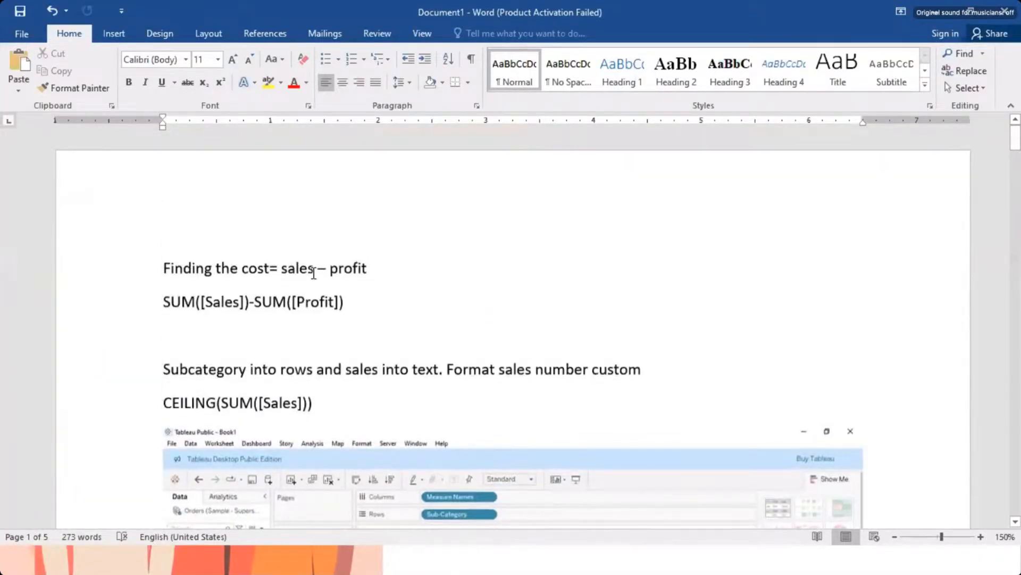
pyautogui.scroll(-10, 314, 273)
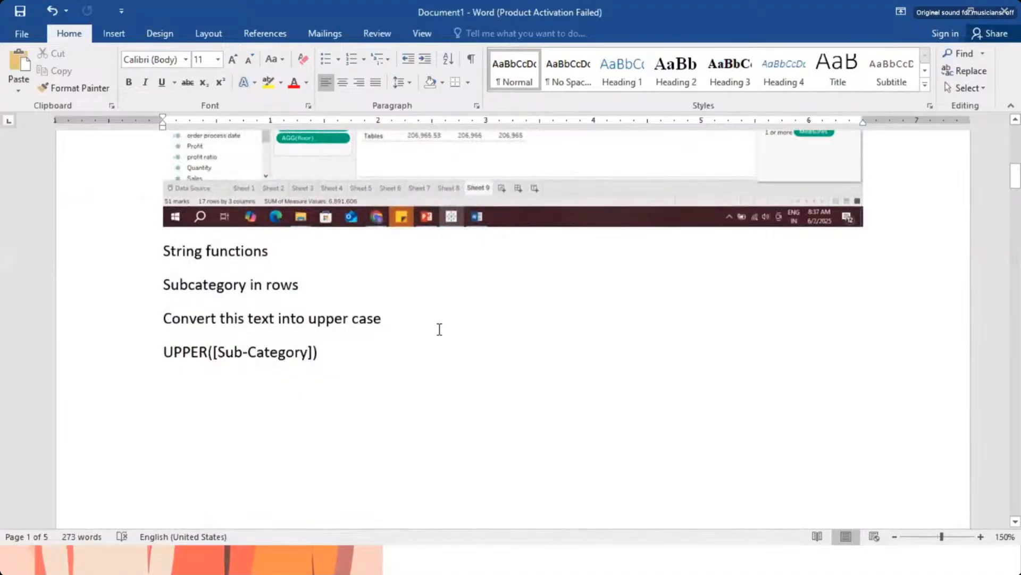
pyautogui.scroll(5, 522, 365)
pyautogui.scroll(-4, 523, 366)
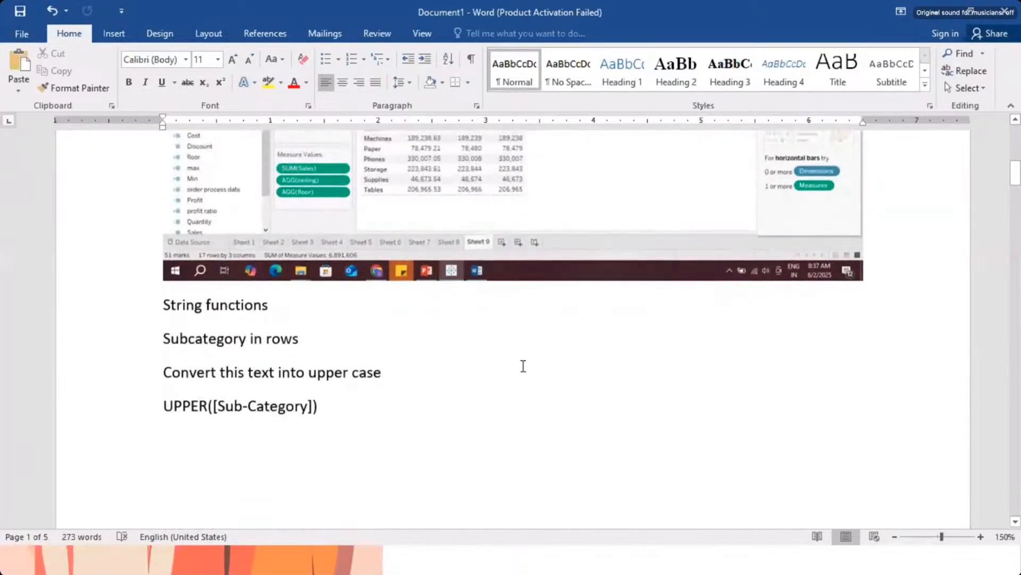
pyautogui.scroll(-3, 524, 366)
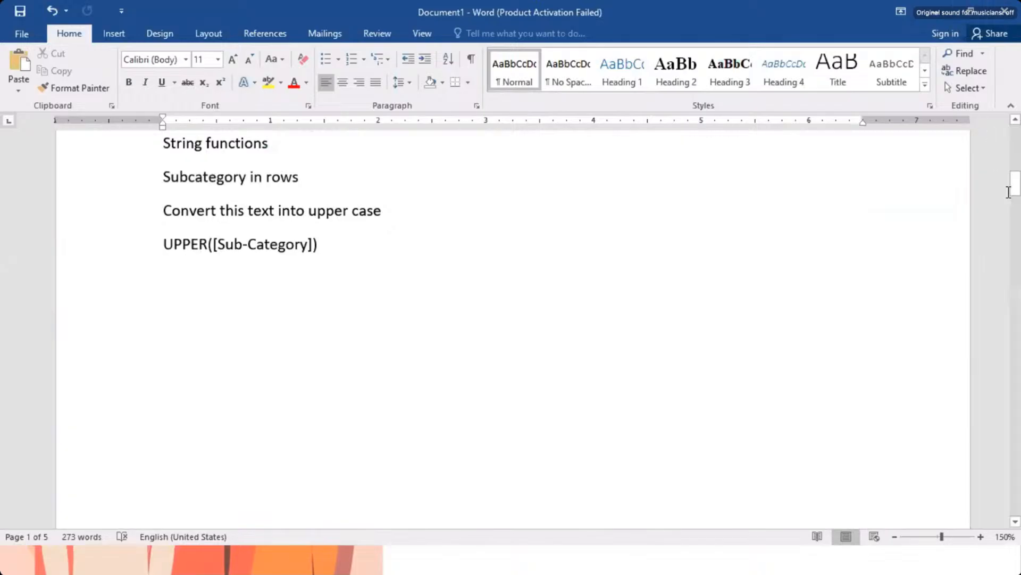
pyautogui.click(945, 15)
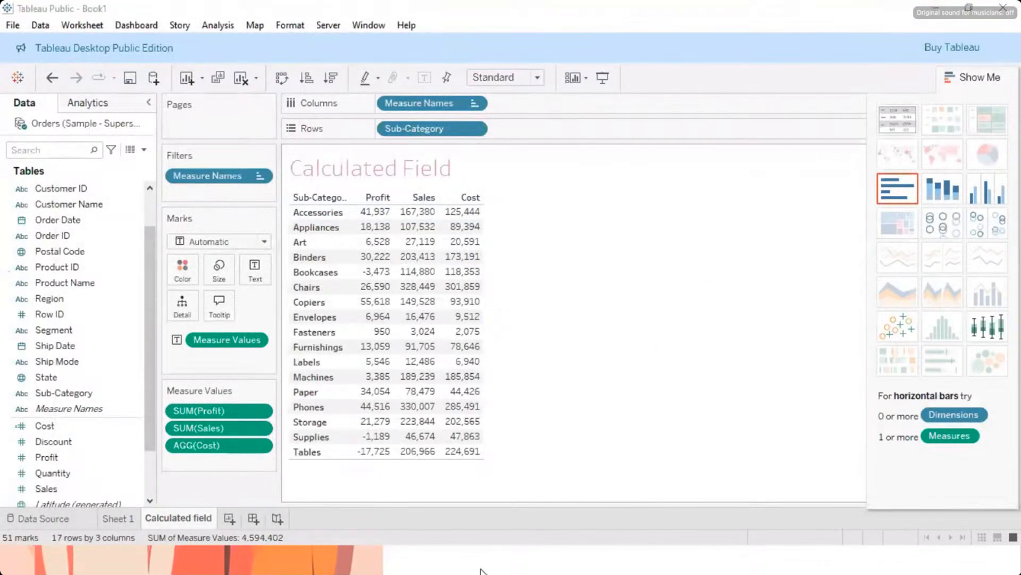
pyautogui.press('super')
pyautogui.press('Escape')
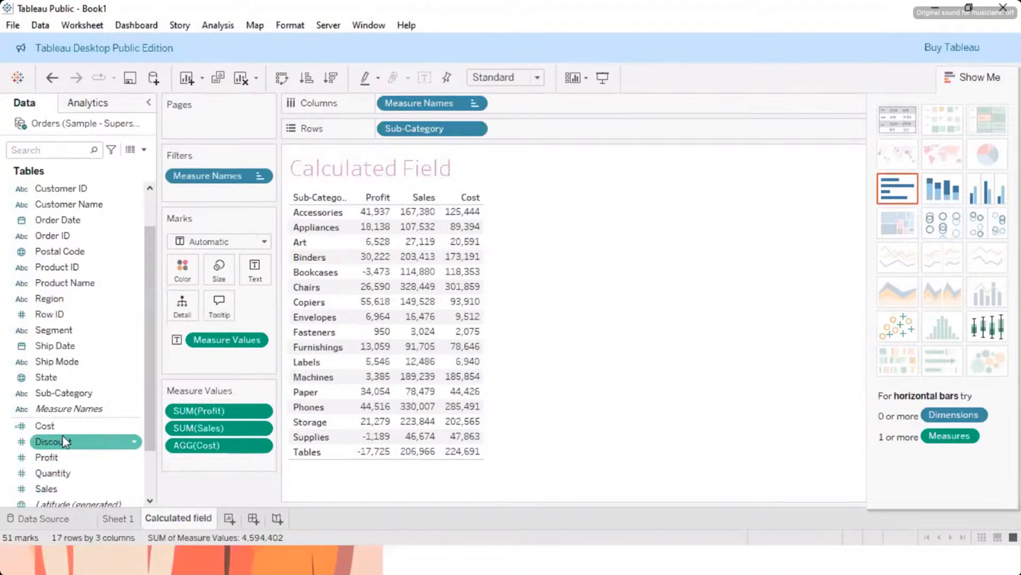
# Step: Create a new worksheet and list the Sub-Category values as its rows
pyautogui.scroll(1, 59, 267)
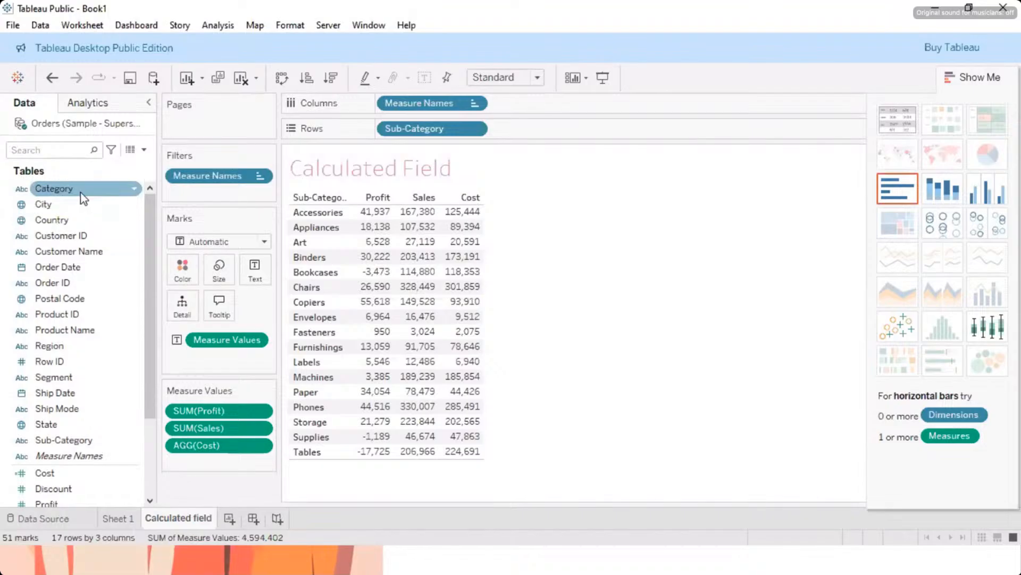
pyautogui.click(229, 518)
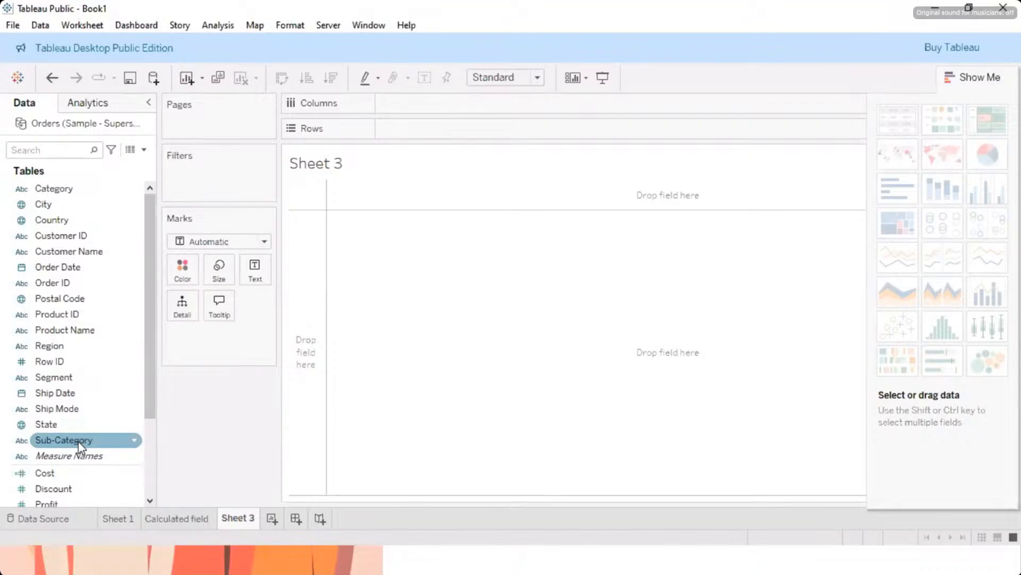
pyautogui.moveTo(79, 446); pyautogui.dragTo(324, 439)
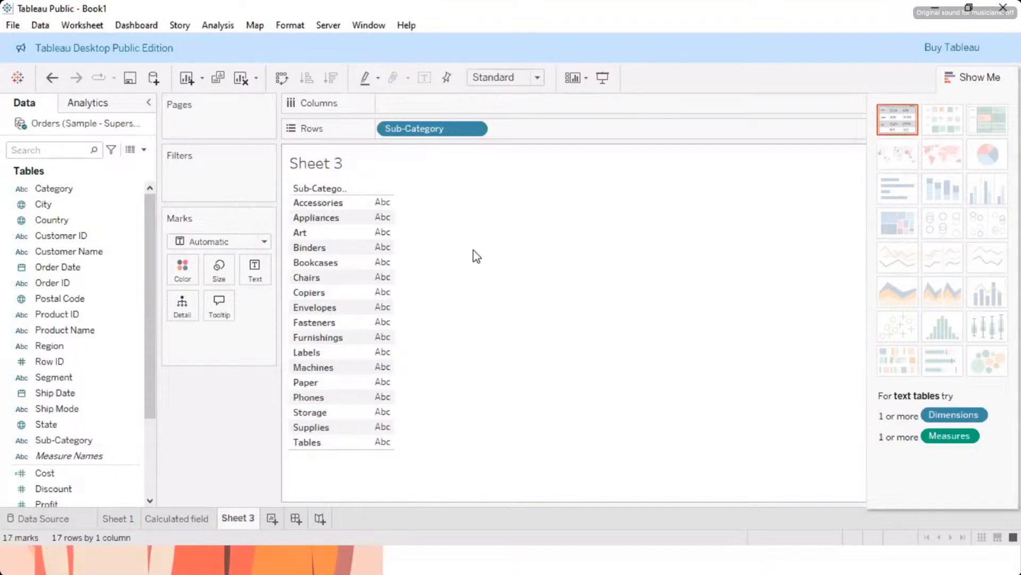
pyautogui.click(474, 128)
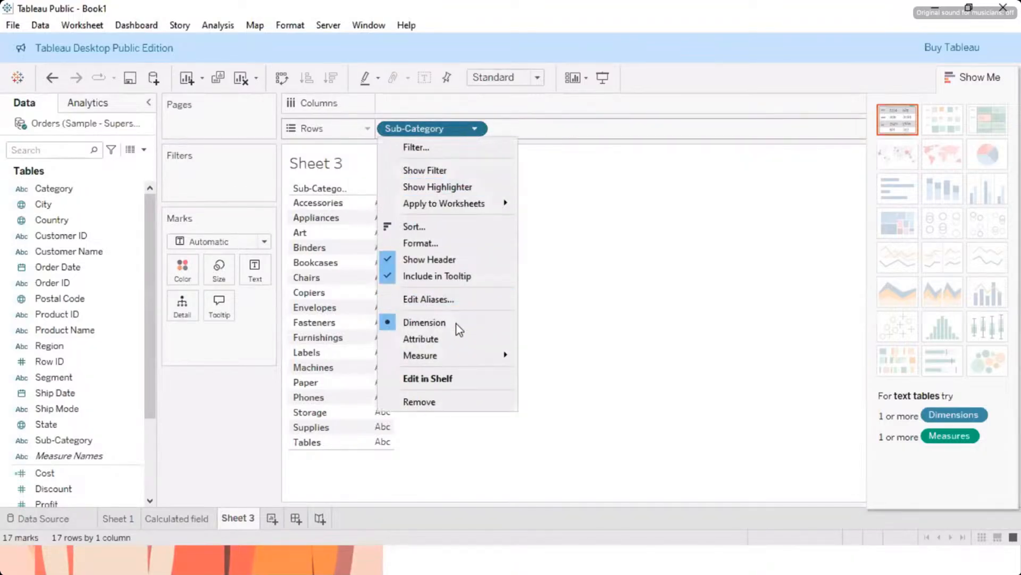
pyautogui.moveTo(454, 362)
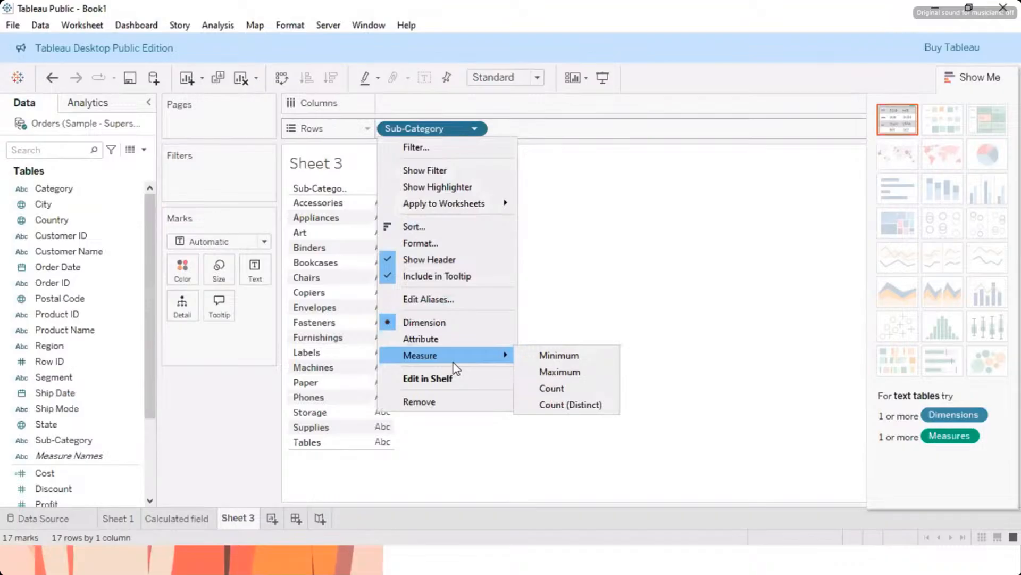
pyautogui.click(591, 298)
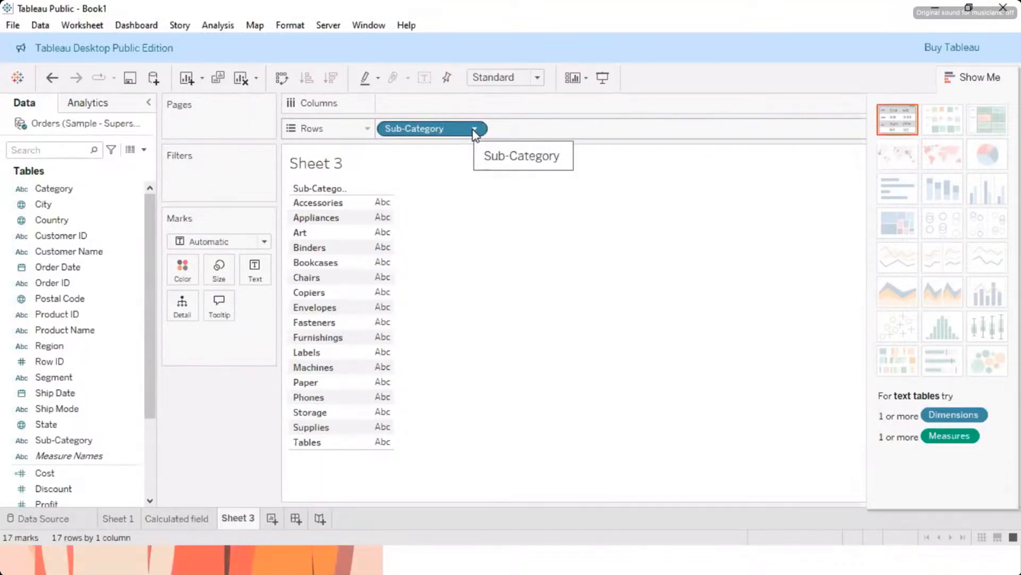
# Step: Create a new calculated field and insert the UPPER function from the function list into its formula
pyautogui.click(215, 26)
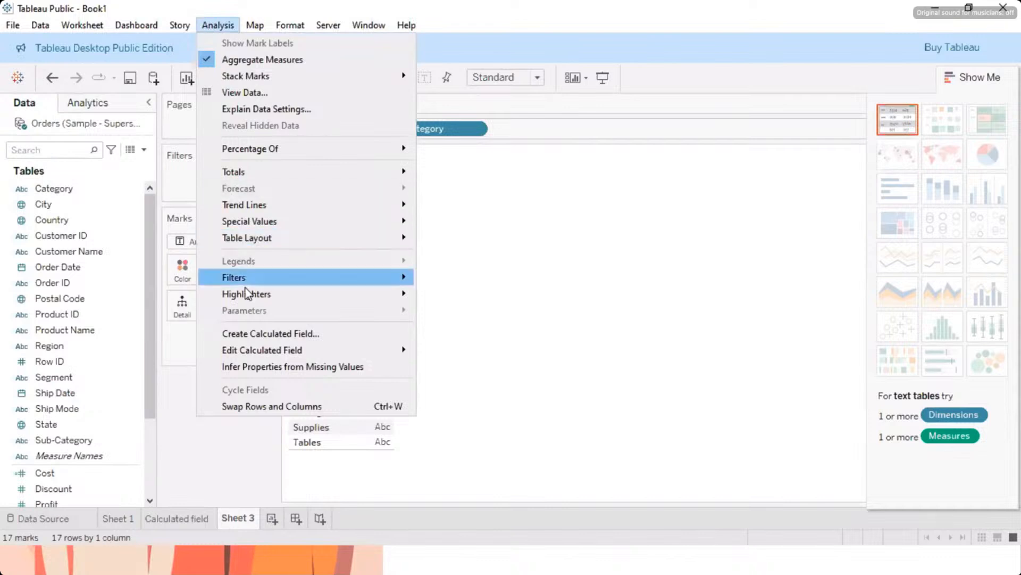
pyautogui.click(257, 334)
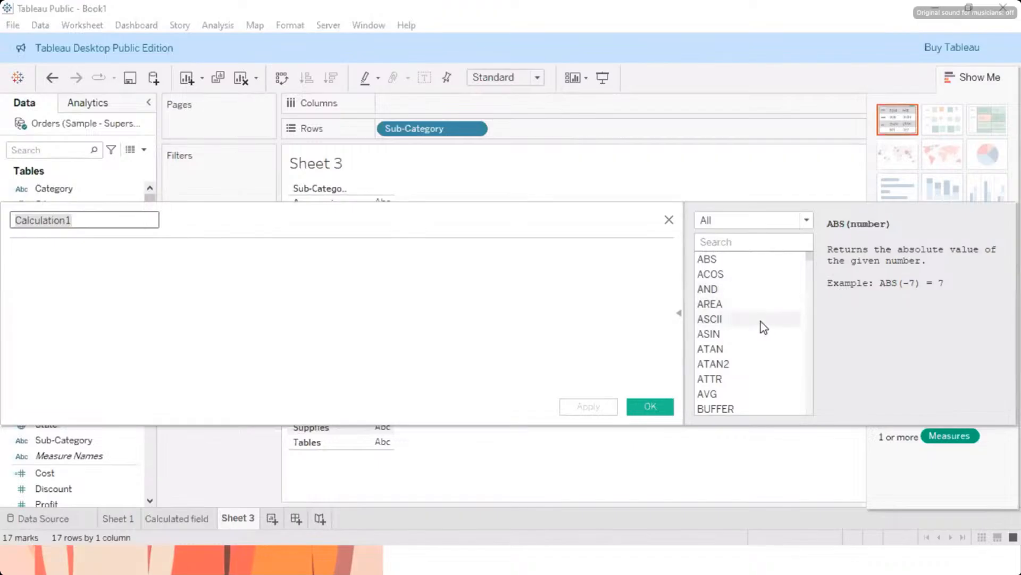
pyautogui.scroll(-3, 761, 322)
pyautogui.scroll(-10, 761, 322)
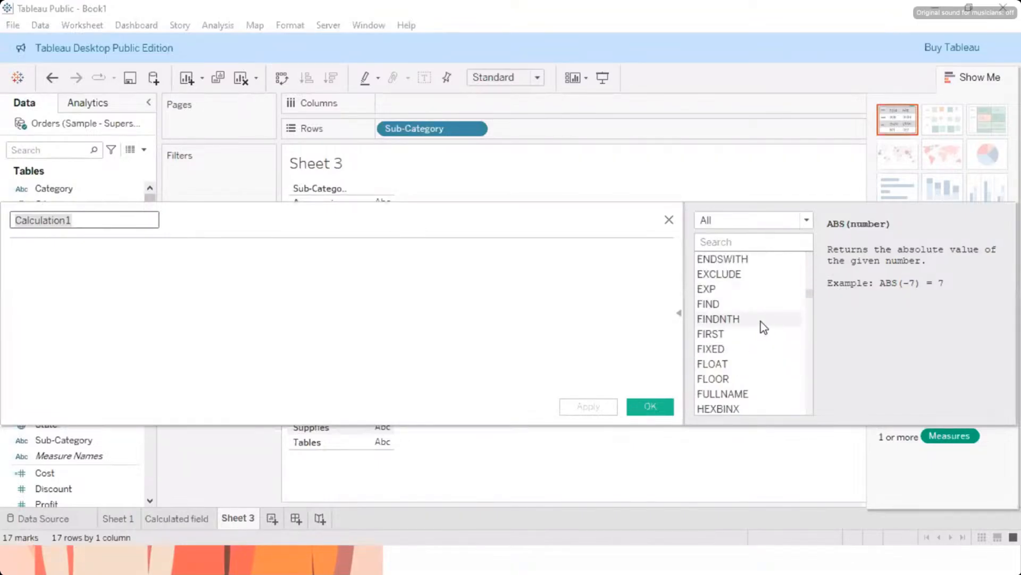
pyautogui.scroll(-3, 761, 322)
pyautogui.scroll(-8, 761, 321)
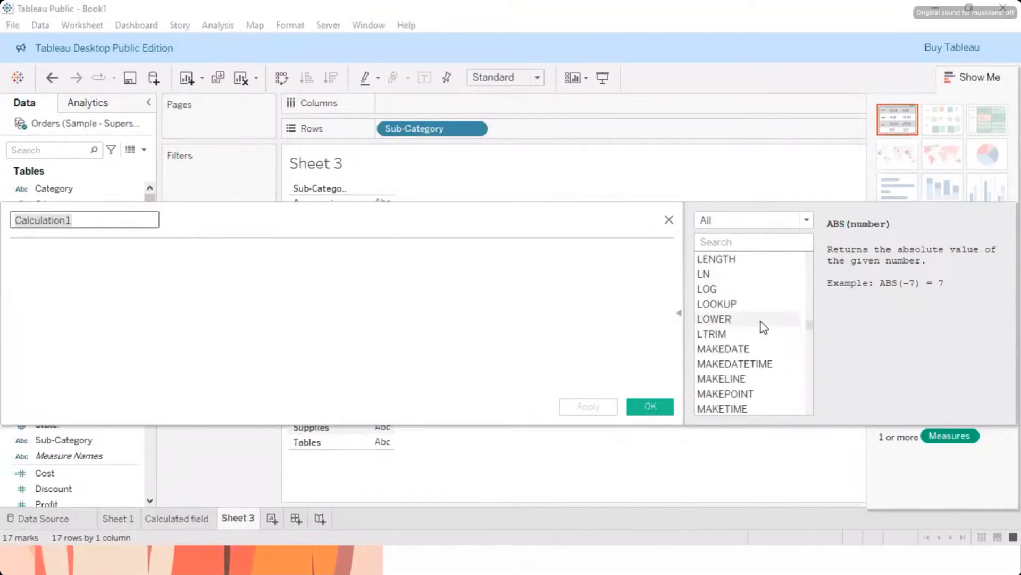
pyautogui.scroll(2, 761, 321)
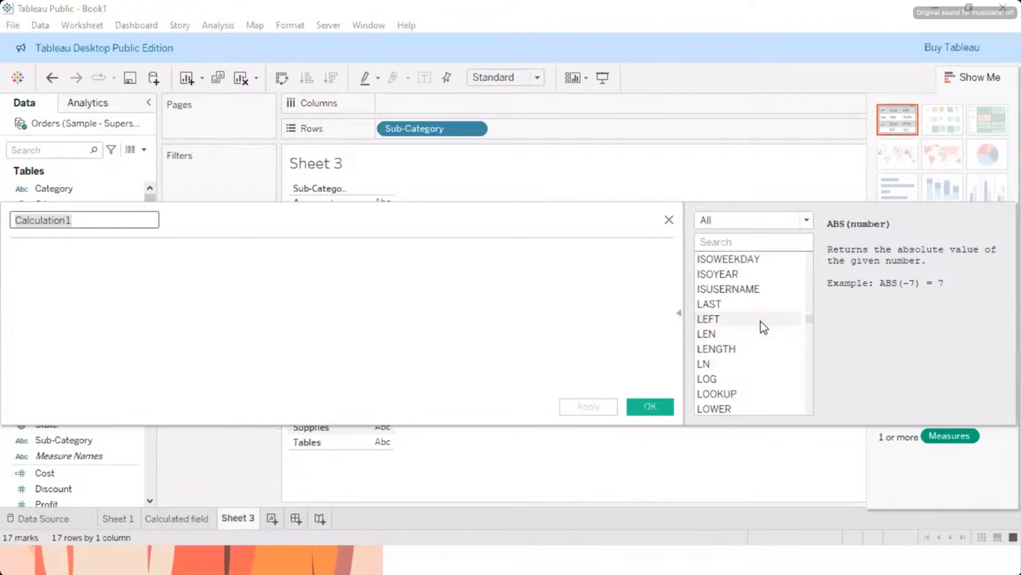
pyautogui.scroll(-4, 761, 321)
pyautogui.scroll(-20, 761, 321)
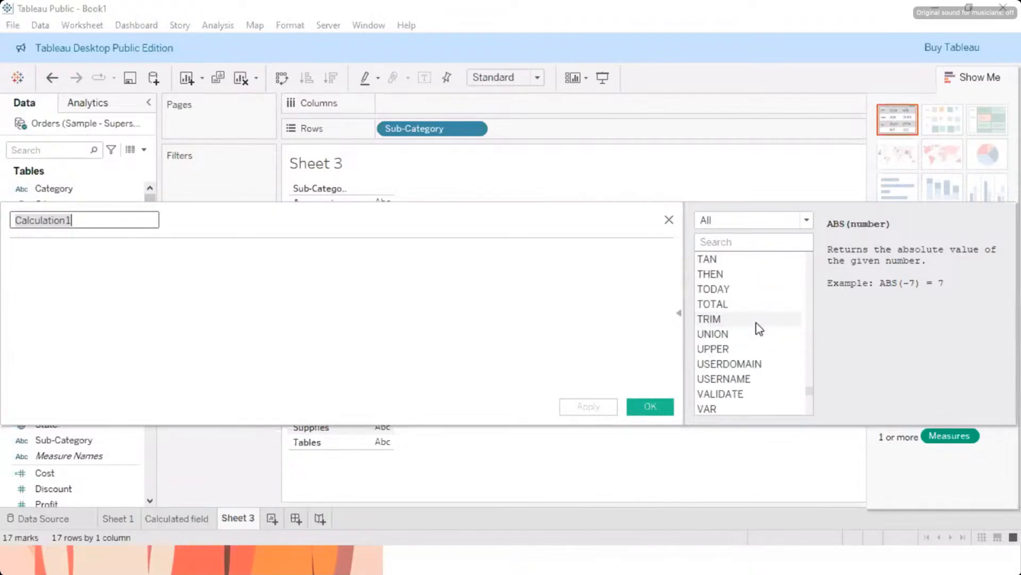
pyautogui.scroll(2, 758, 326)
pyautogui.scroll(1, 758, 325)
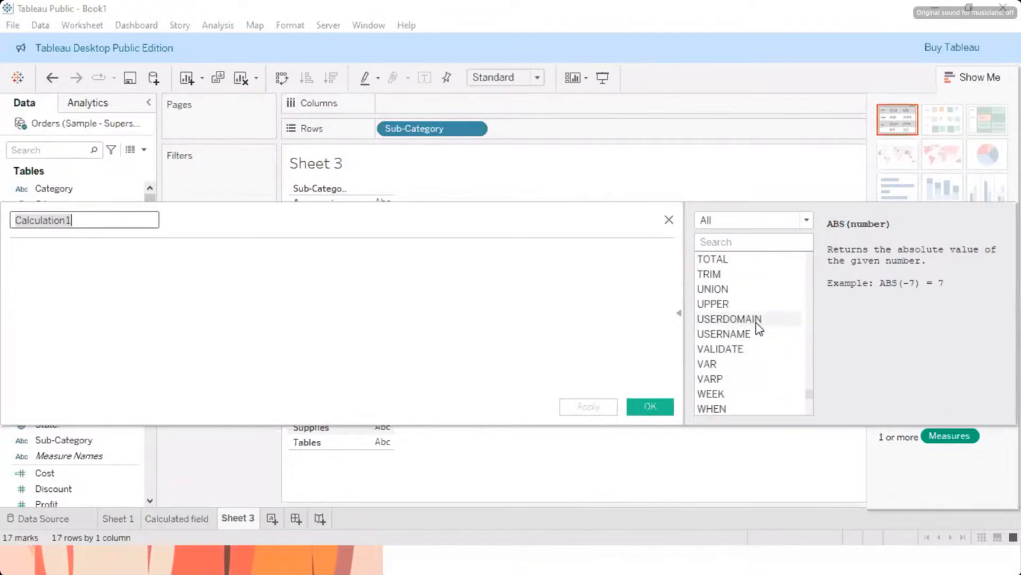
pyautogui.doubleClick(721, 306)
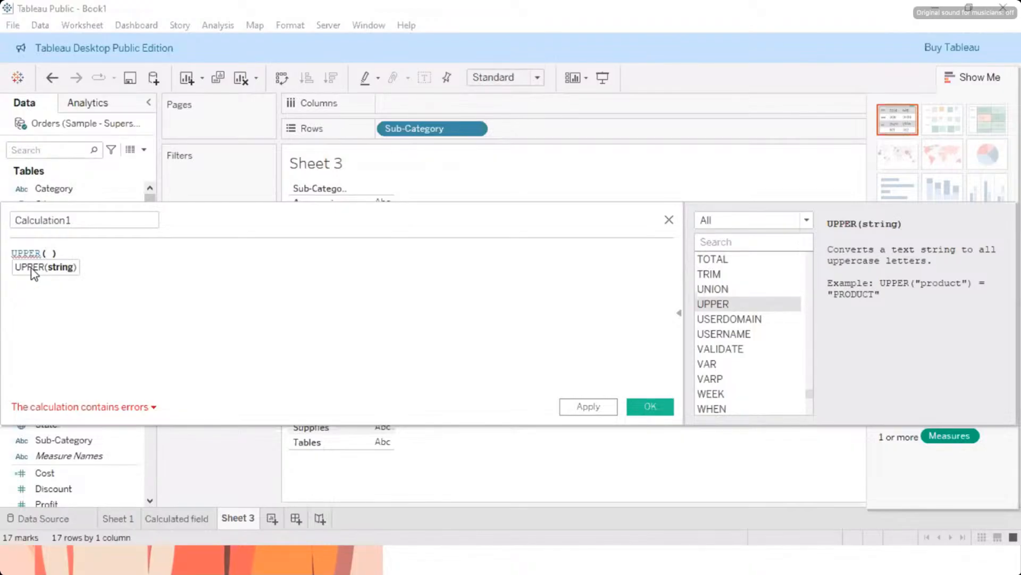
# Step: Insert the Sub-Category field as the argument of UPPER in the formula
pyautogui.write('su')
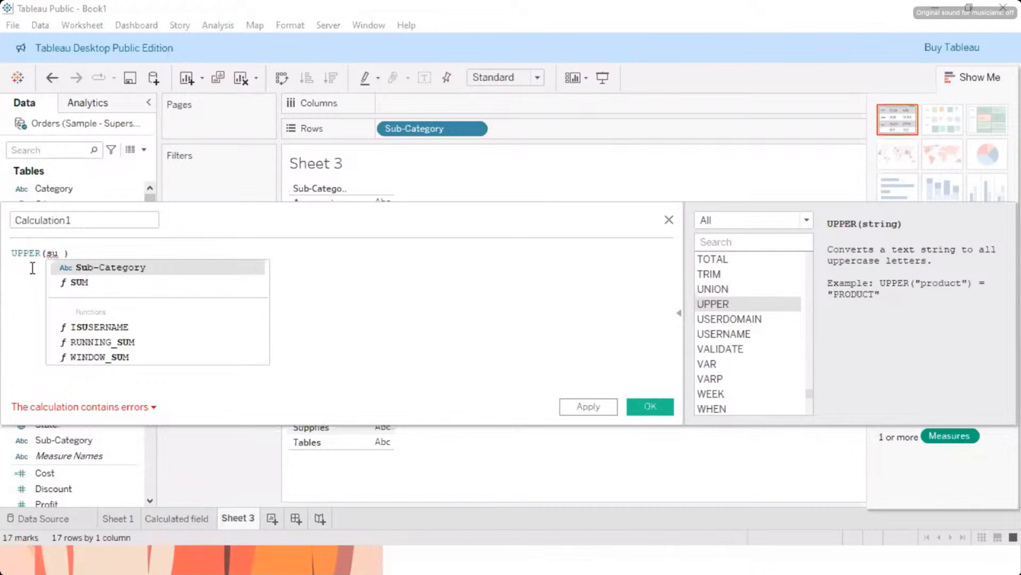
pyautogui.press('BackSpace')
pyautogui.press('BackSpace')
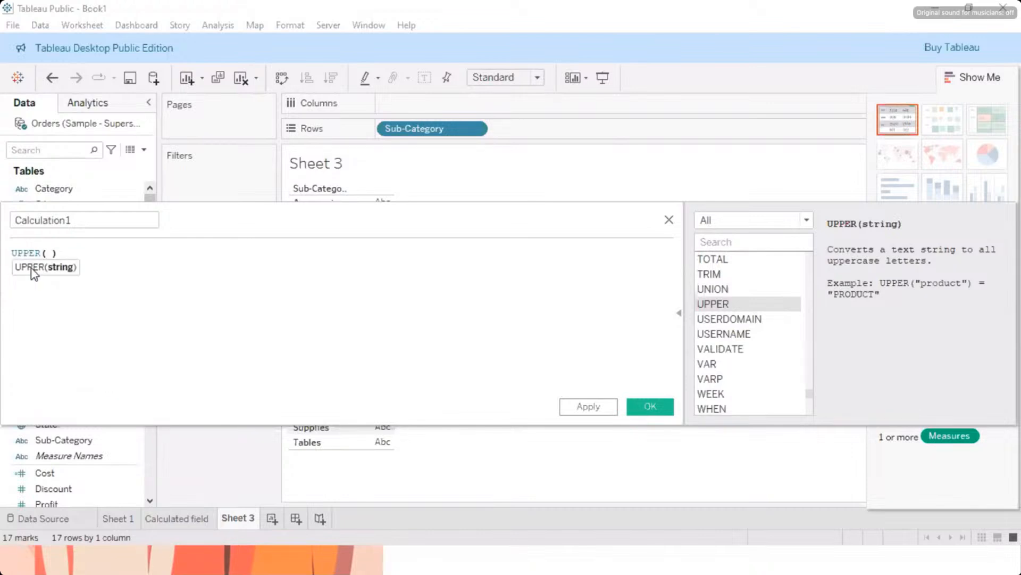
pyautogui.write('sub')
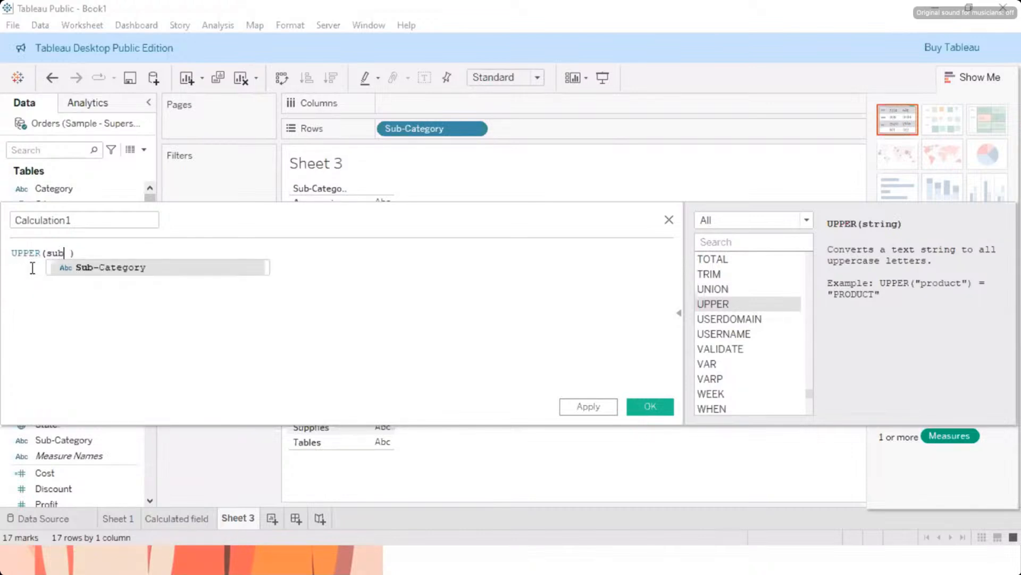
pyautogui.click(98, 267)
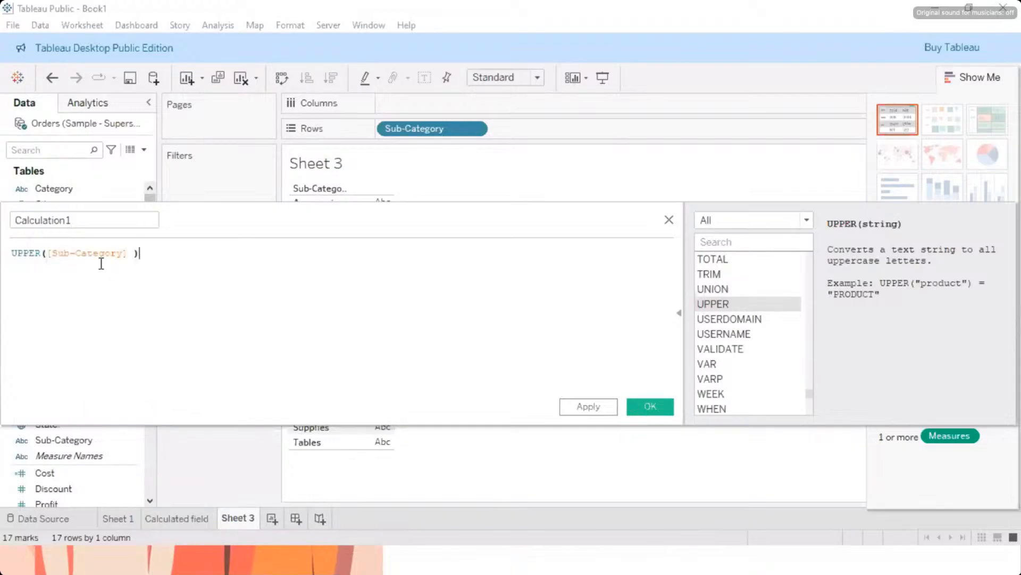
# Step: Name the calculated field "upper" and apply the calculation
pyautogui.click(80, 220)
pyautogui.moveTo(73, 219); pyautogui.dragTo(2, 220)
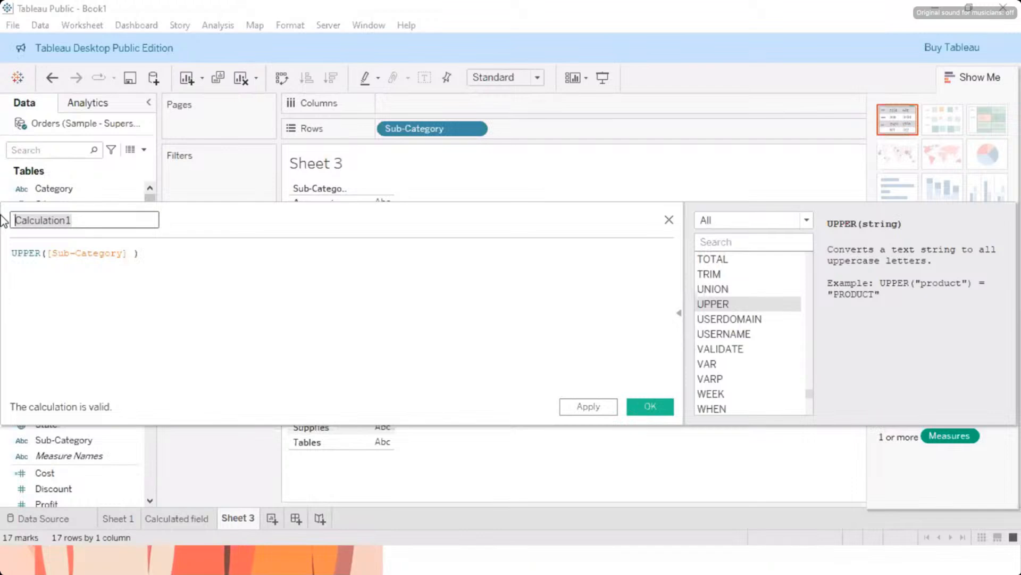
pyautogui.write('upee')
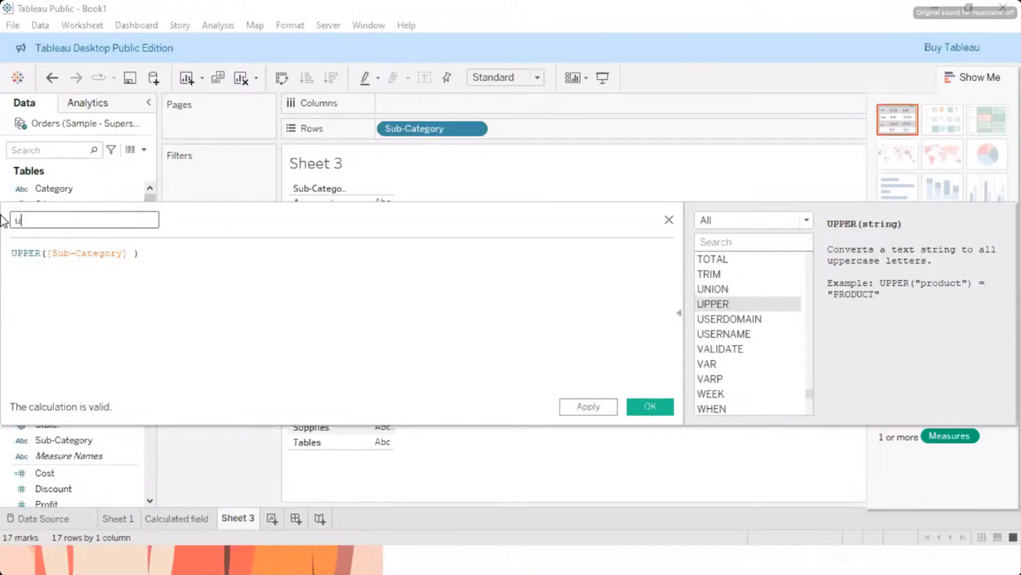
pyautogui.press('BackSpace')
pyautogui.press('BackSpace')
pyautogui.write('per')
pyautogui.click(599, 407)
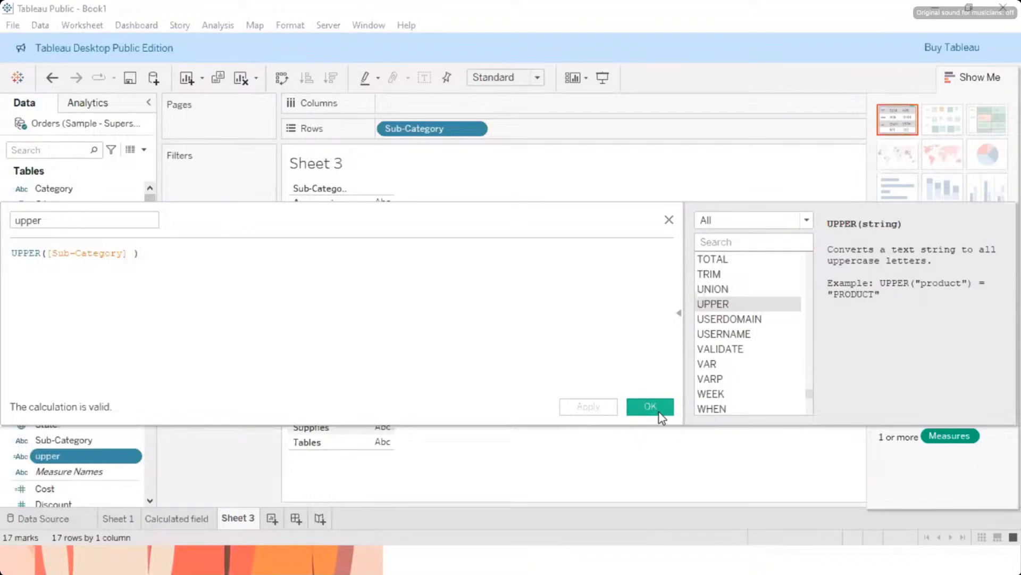
# Step: Accept the calculation and add the upper field to the table rows after Sub-Category
pyautogui.click(660, 412)
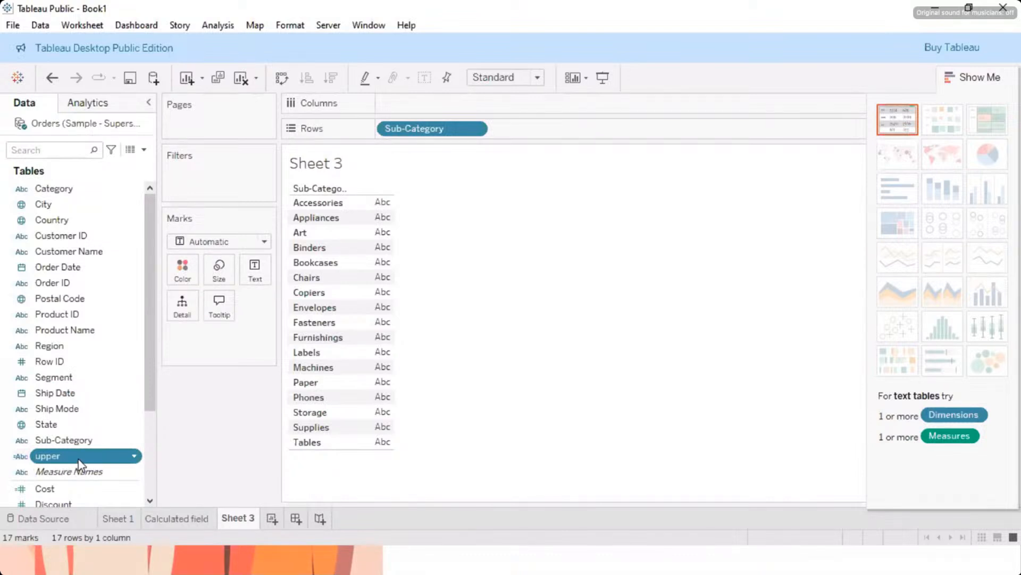
pyautogui.moveTo(79, 463); pyautogui.dragTo(367, 273)
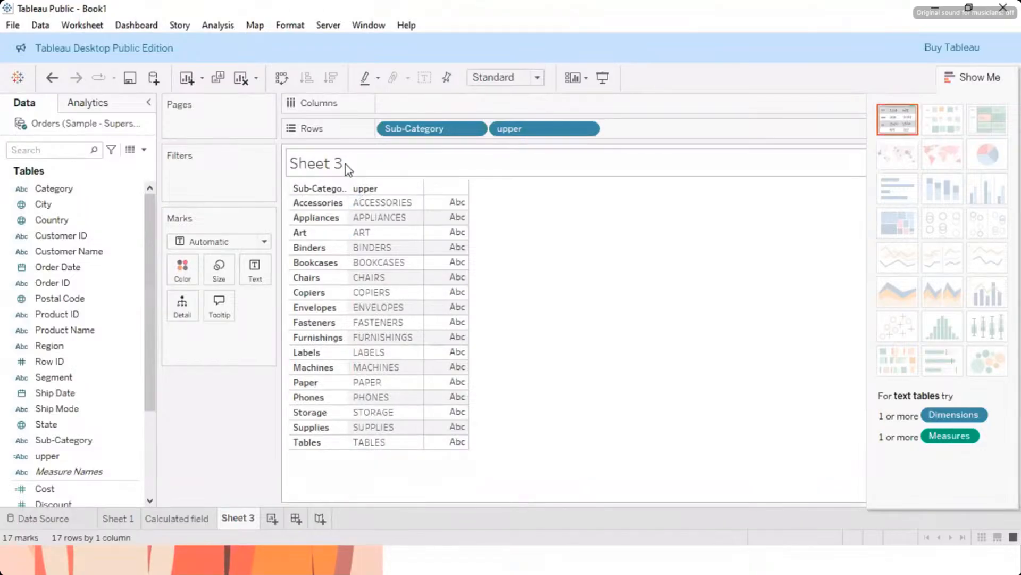
# Step: Replace the sheet title text of Sheet 3 with "Upper case"
pyautogui.doubleClick(333, 164)
pyautogui.moveTo(423, 212); pyautogui.dragTo(311, 214)
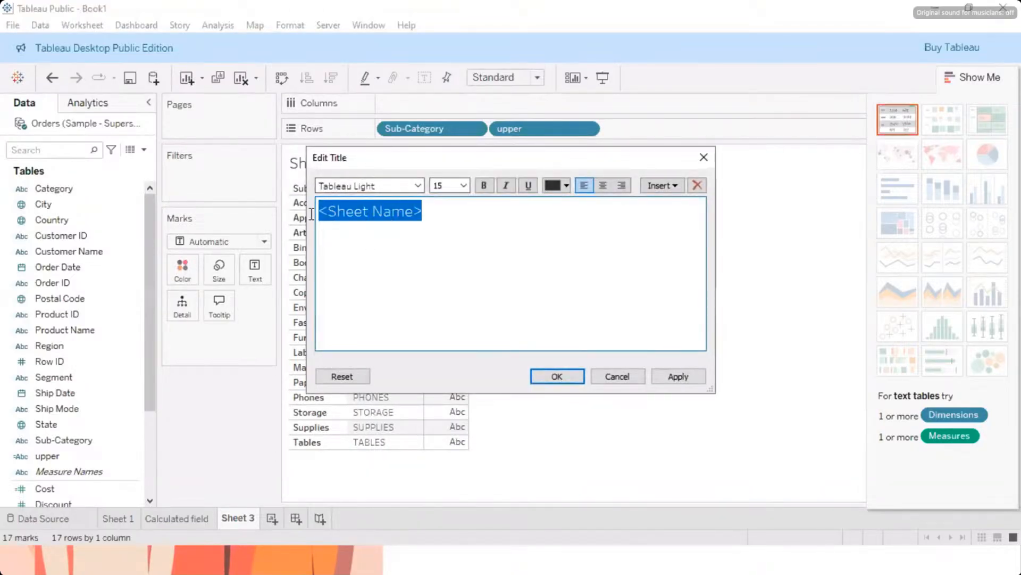
pyautogui.write('Up')
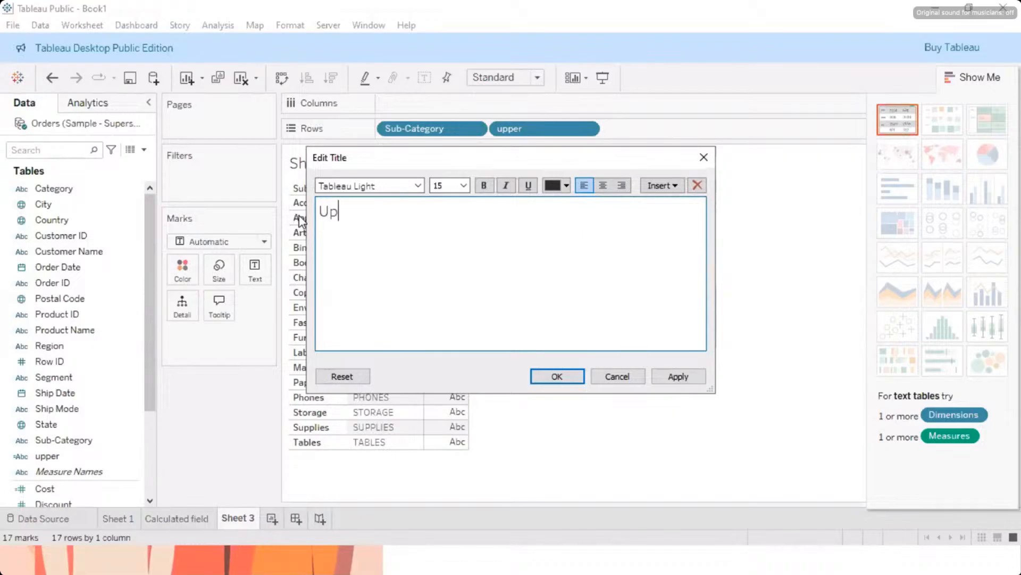
pyautogui.write('per case')
pyautogui.click(687, 376)
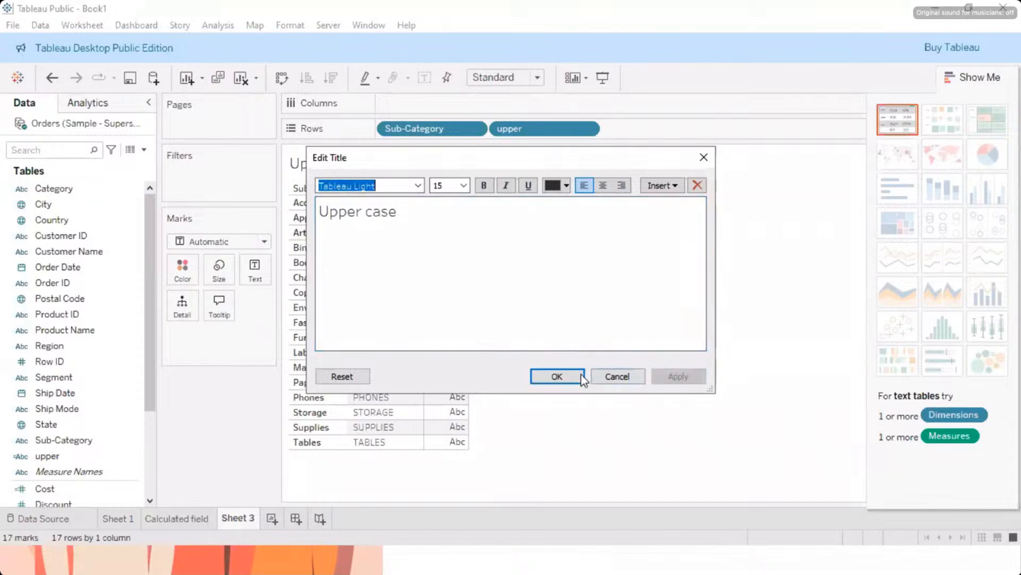
pyautogui.click(582, 377)
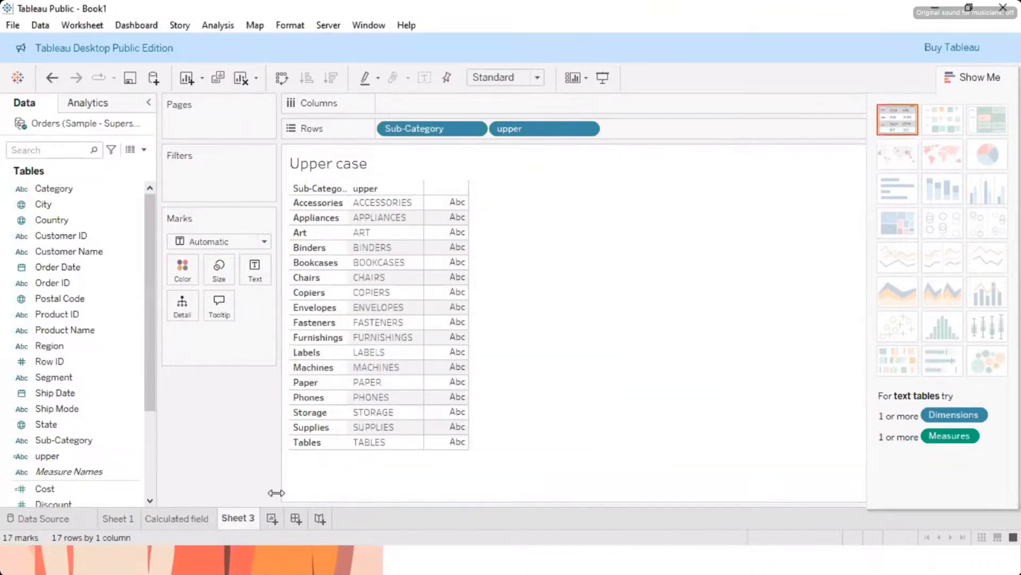
# Step: Rename the Sheet 3 worksheet as "upper case"
pyautogui.doubleClick(237, 518)
pyautogui.write('upper case')
# Step: Create a new worksheet and list the Sub-Category values as its rows
pyautogui.click(295, 519)
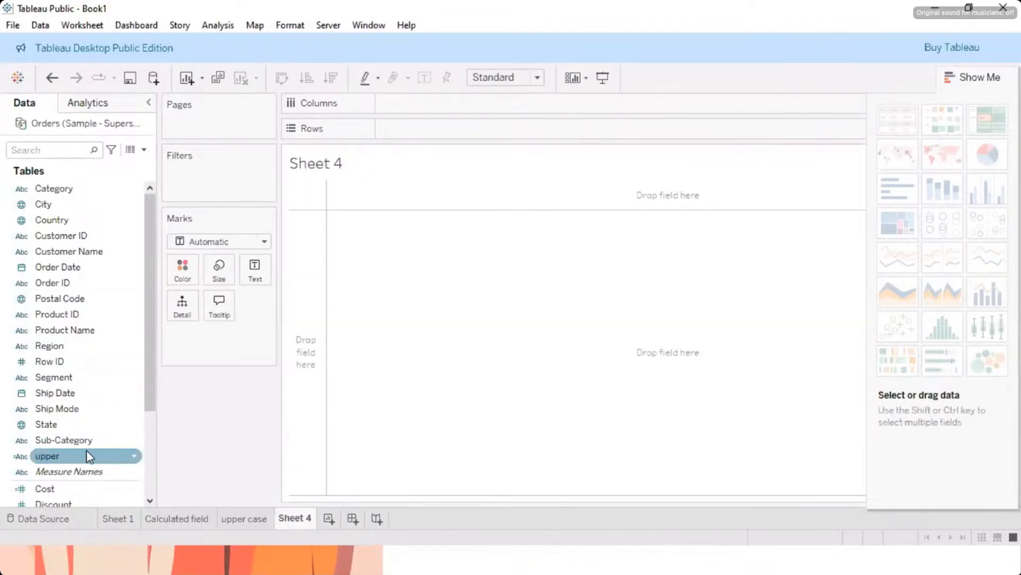
pyautogui.moveTo(85, 441); pyautogui.dragTo(426, 134)
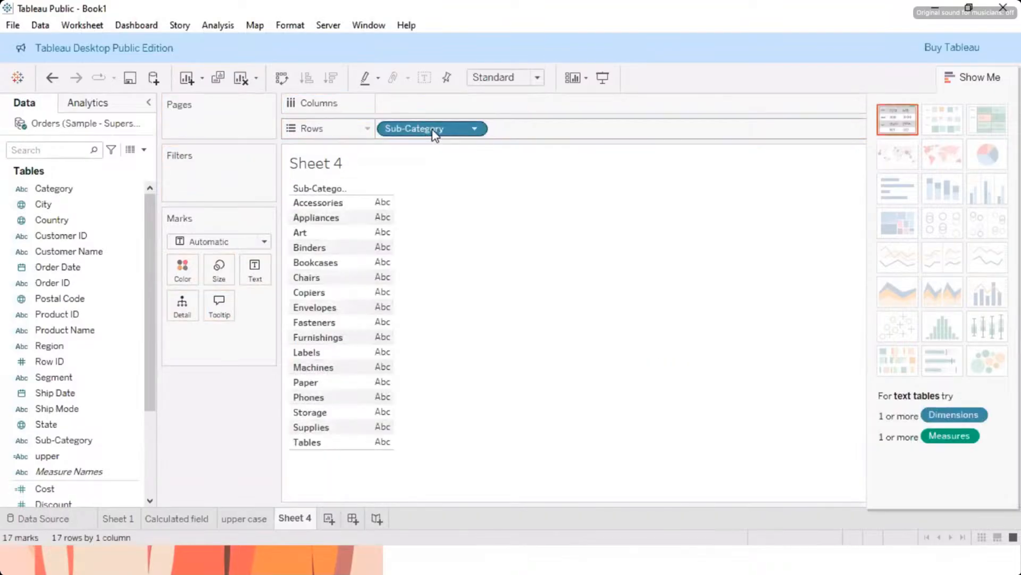
pyautogui.click(230, 27)
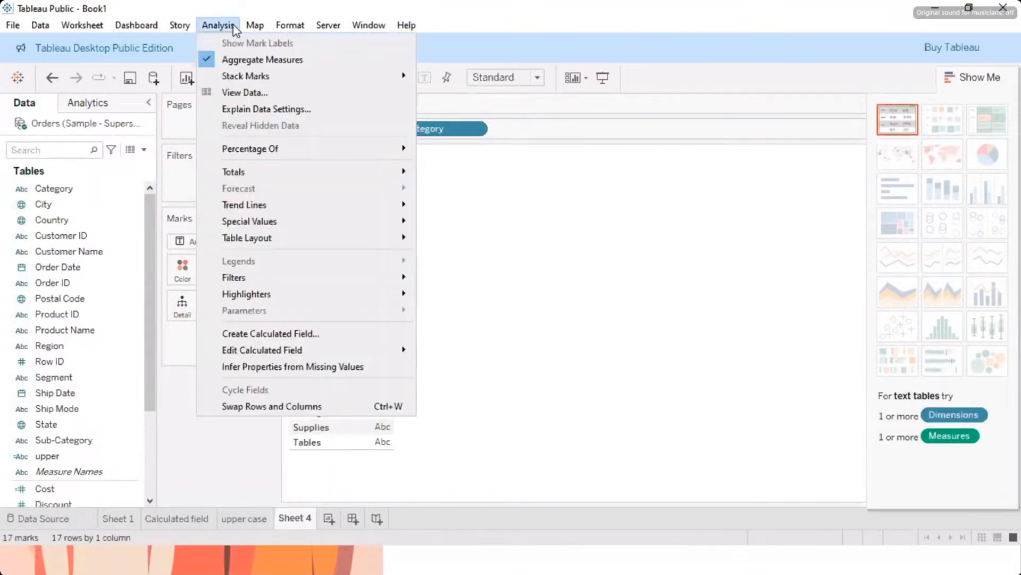
pyautogui.click(621, 350)
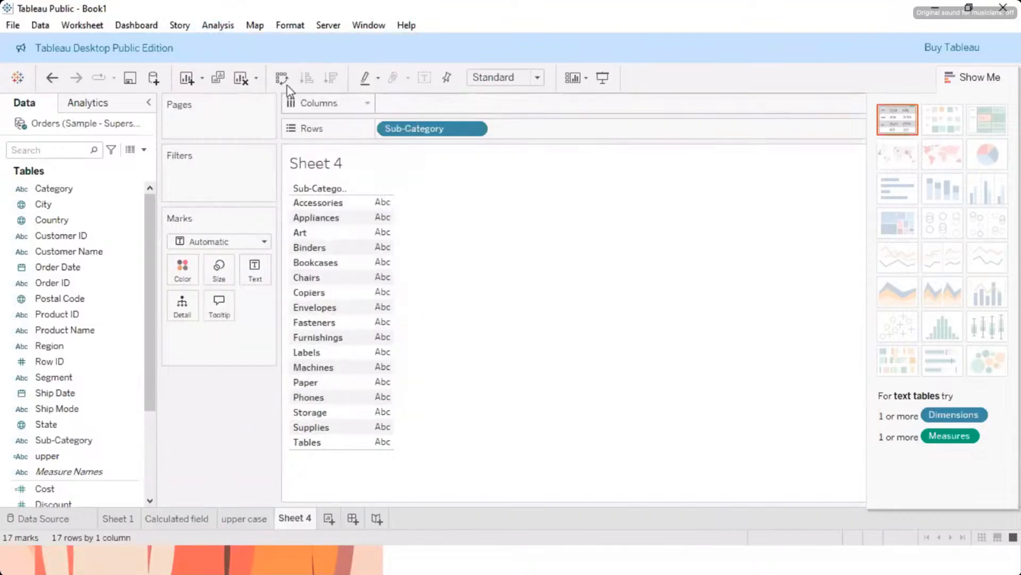
pyautogui.click(219, 27)
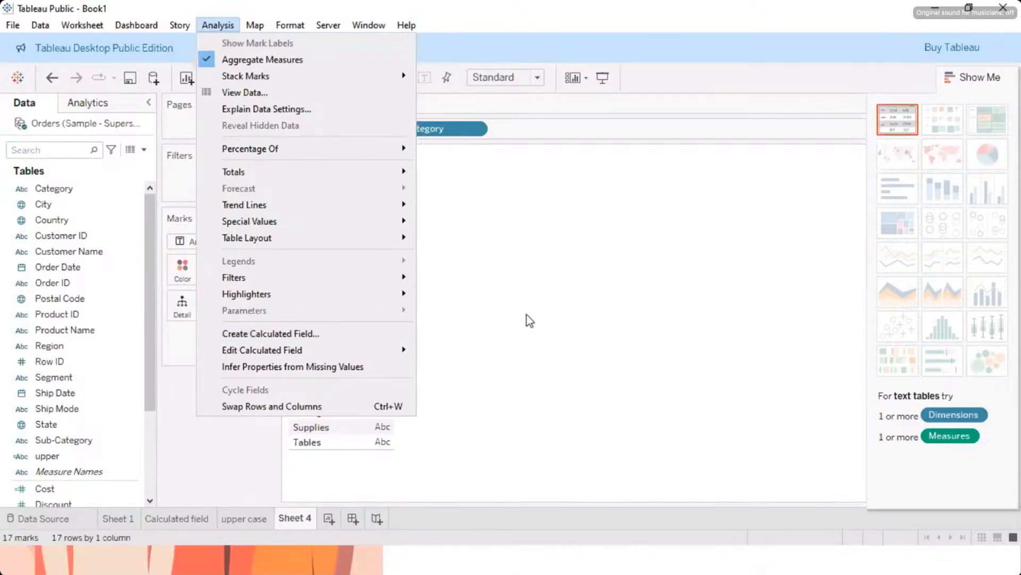
pyautogui.click(568, 319)
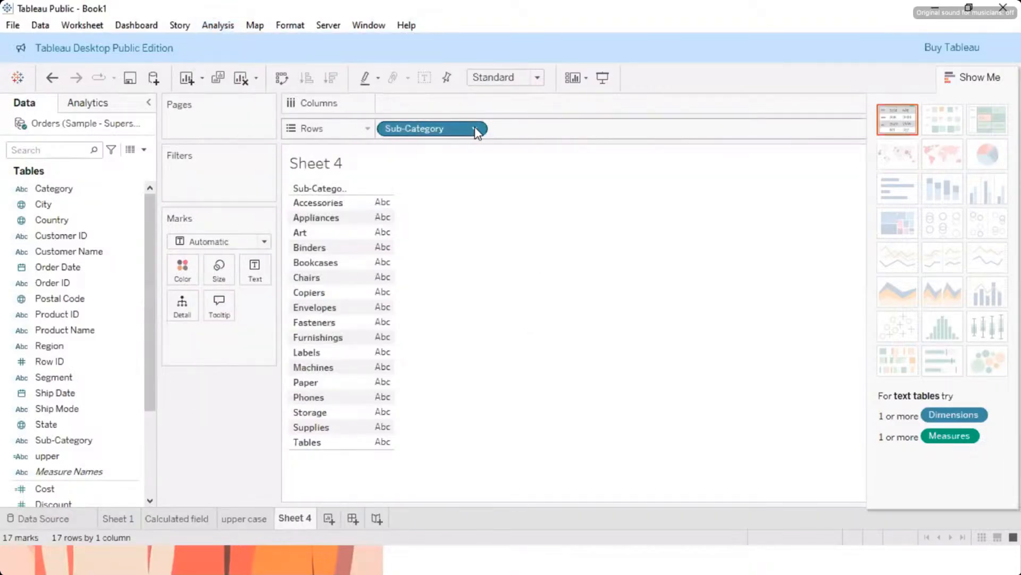
pyautogui.click(475, 130)
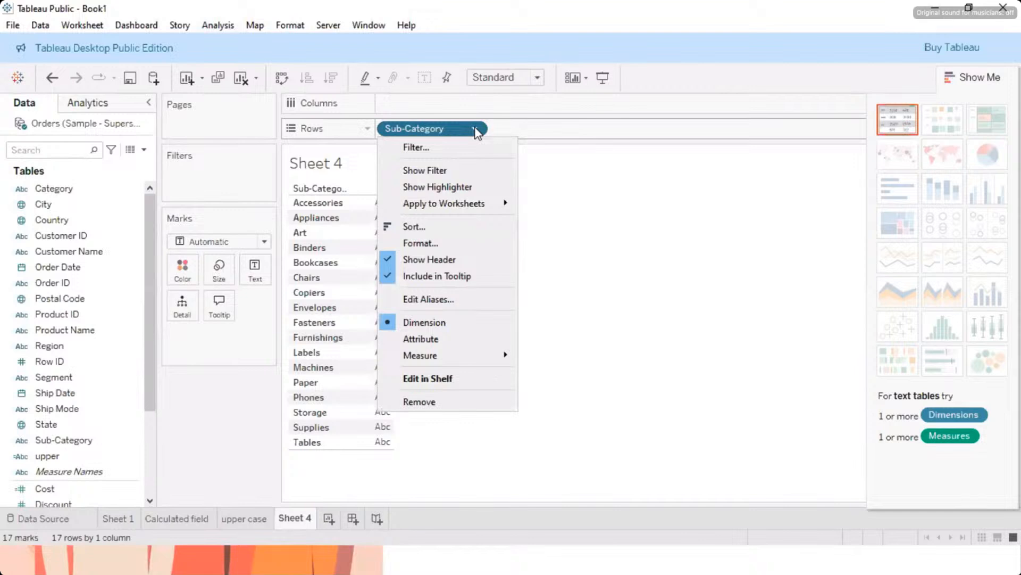
pyautogui.click(96, 320)
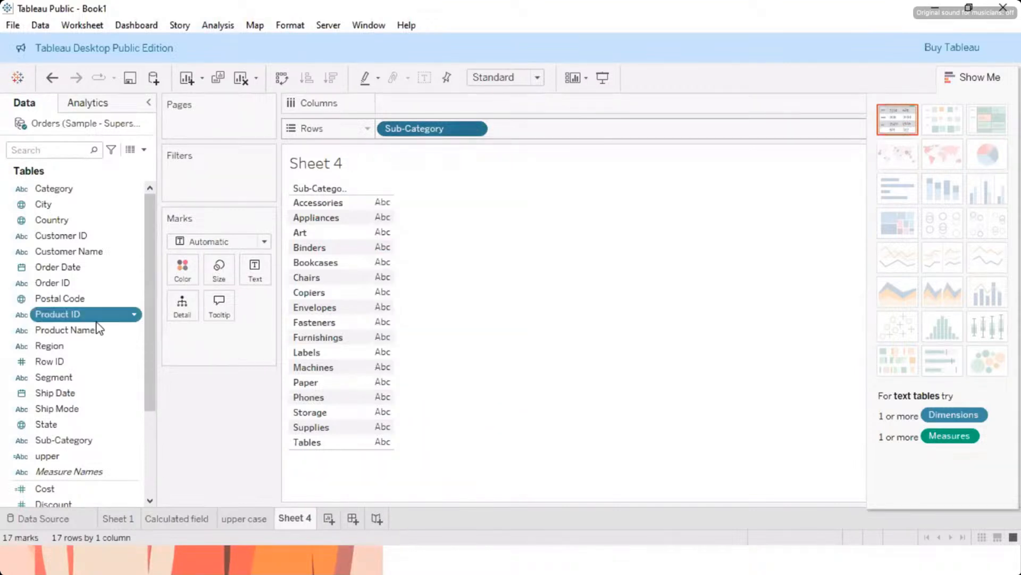
pyautogui.click(134, 315)
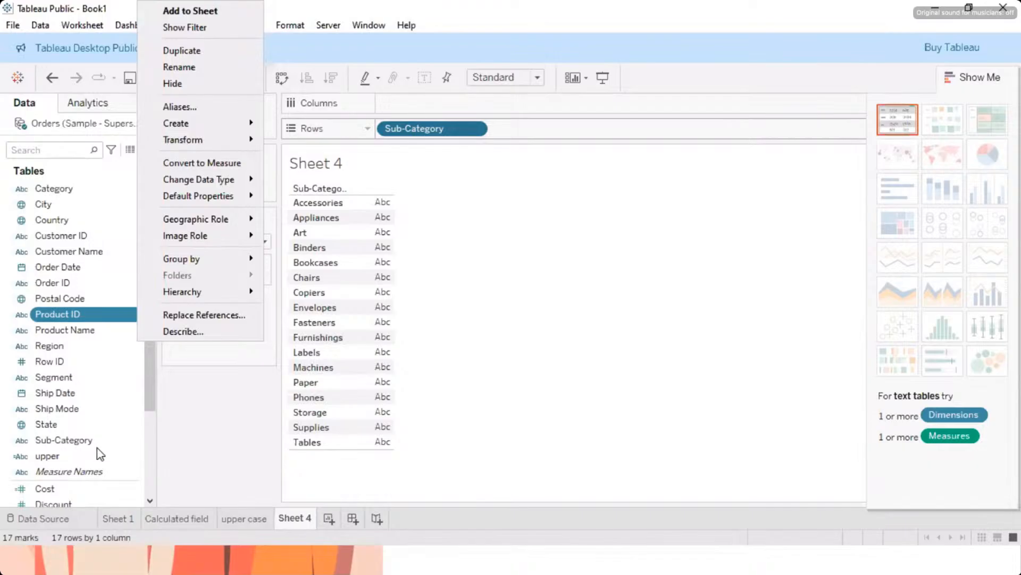
pyautogui.click(94, 485)
pyautogui.click(138, 473)
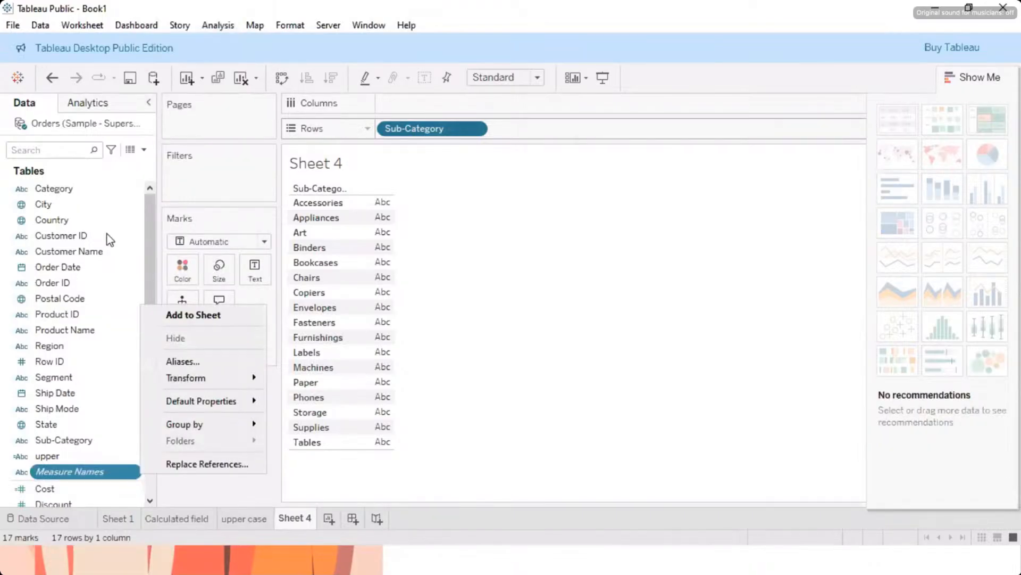
pyautogui.click(107, 170)
# Step: Add Measure Values to the Sub-Category table on Sheet 4
pyautogui.scroll(-3, 107, 391)
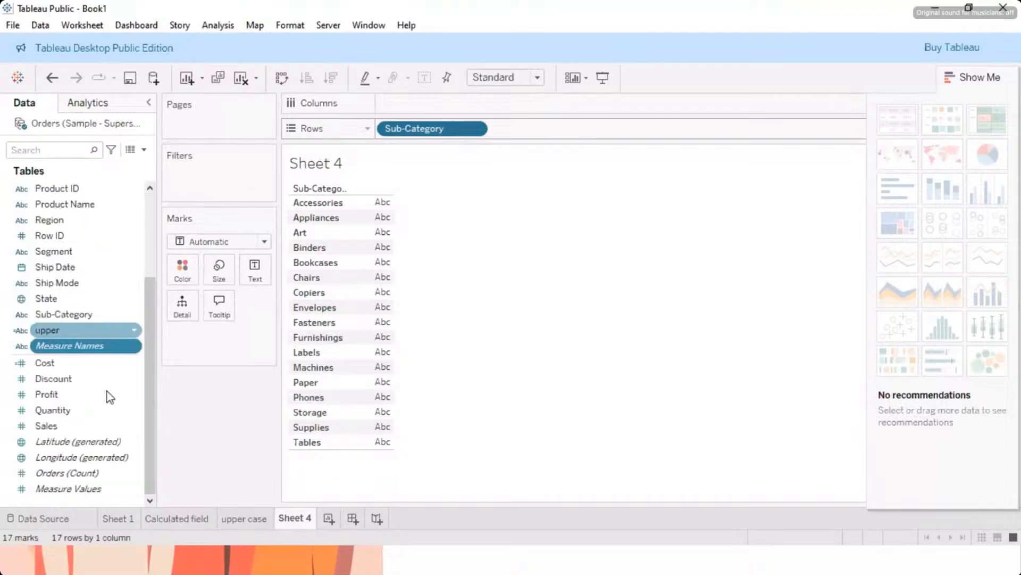
pyautogui.click(121, 498)
pyautogui.click(121, 491)
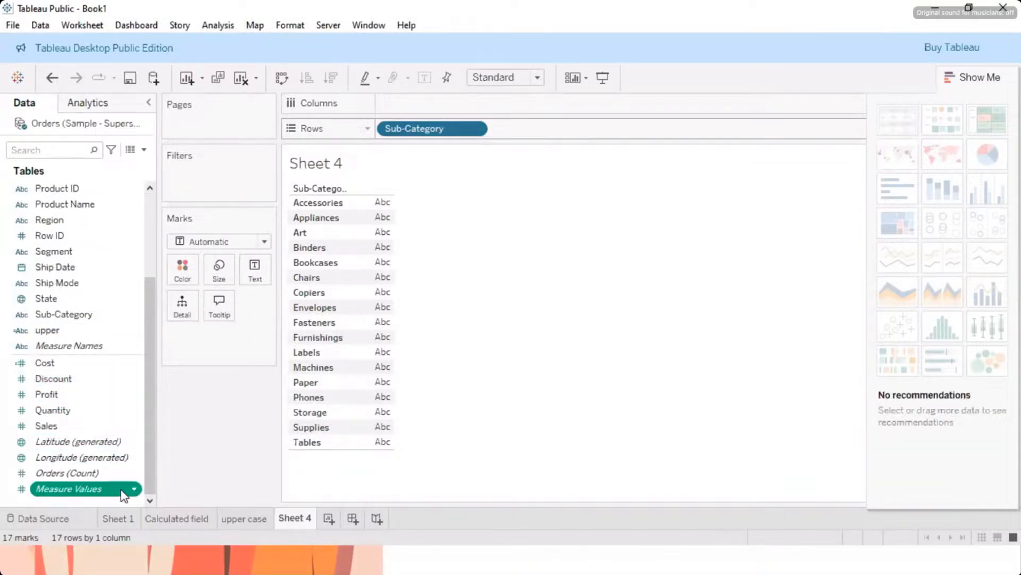
pyautogui.doubleClick(121, 489)
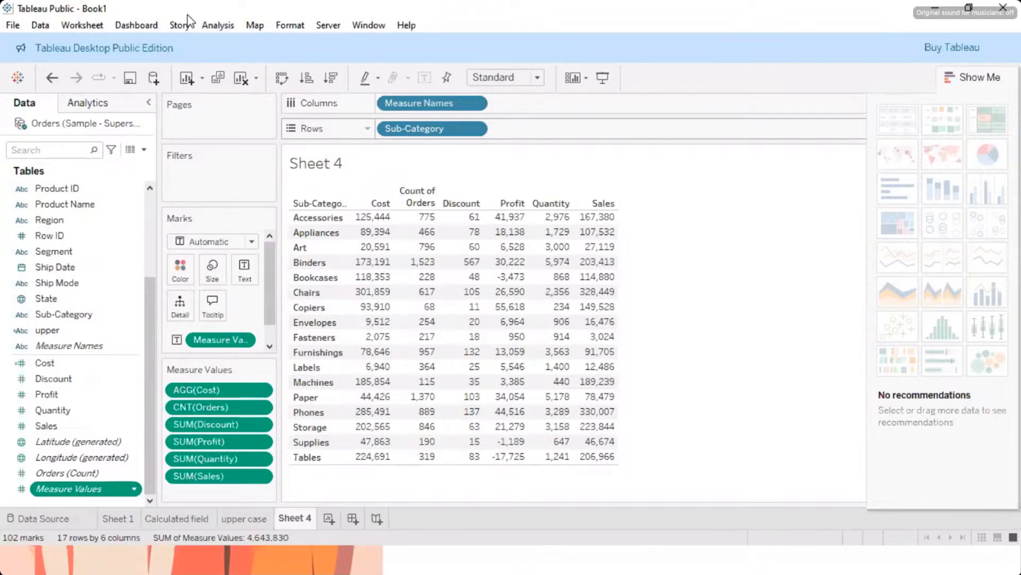
# Step: Create a new calculated field and name it "Lower"
pyautogui.click(212, 21)
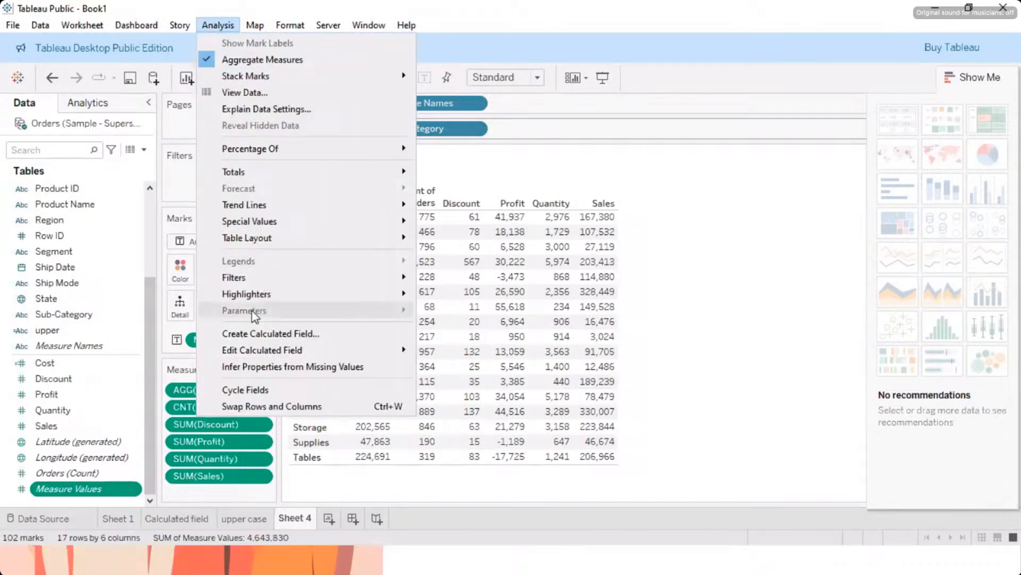
pyautogui.click(268, 335)
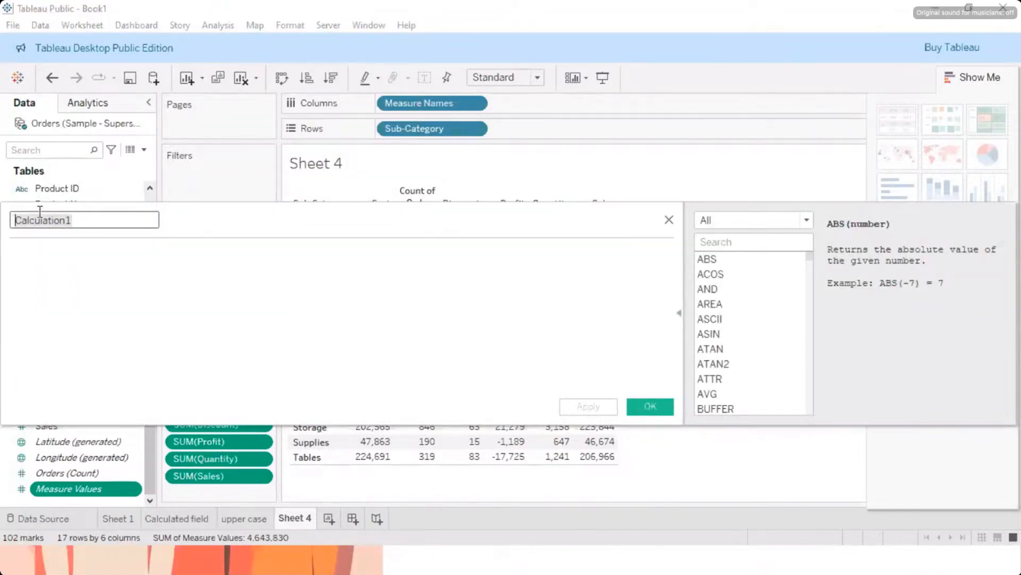
pyautogui.write('Lower')
pyautogui.click(43, 254)
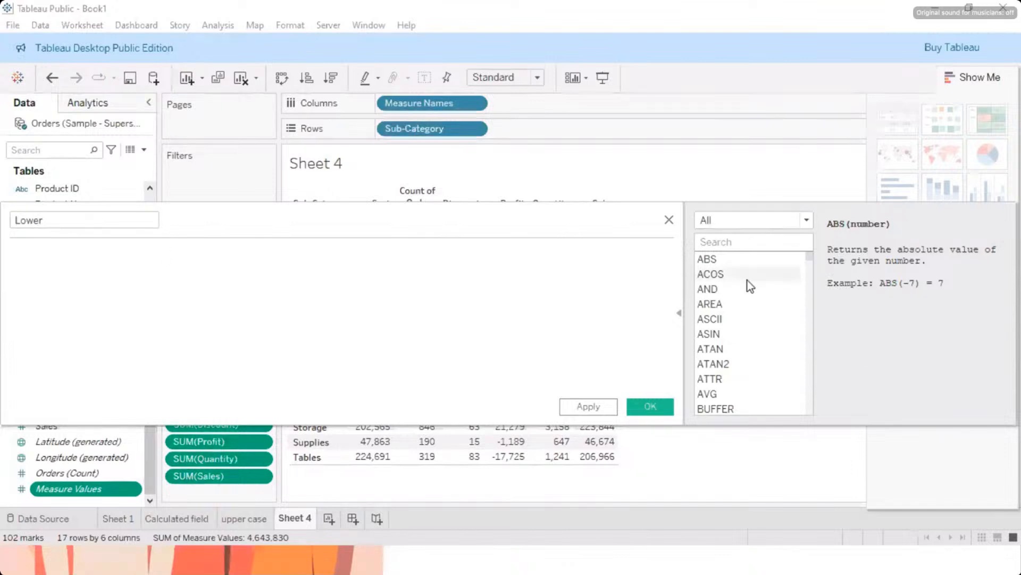
# Step: Filter the function list to String functions and insert LOWER into the formula
pyautogui.scroll(-4, 739, 303)
pyautogui.scroll(-6, 737, 313)
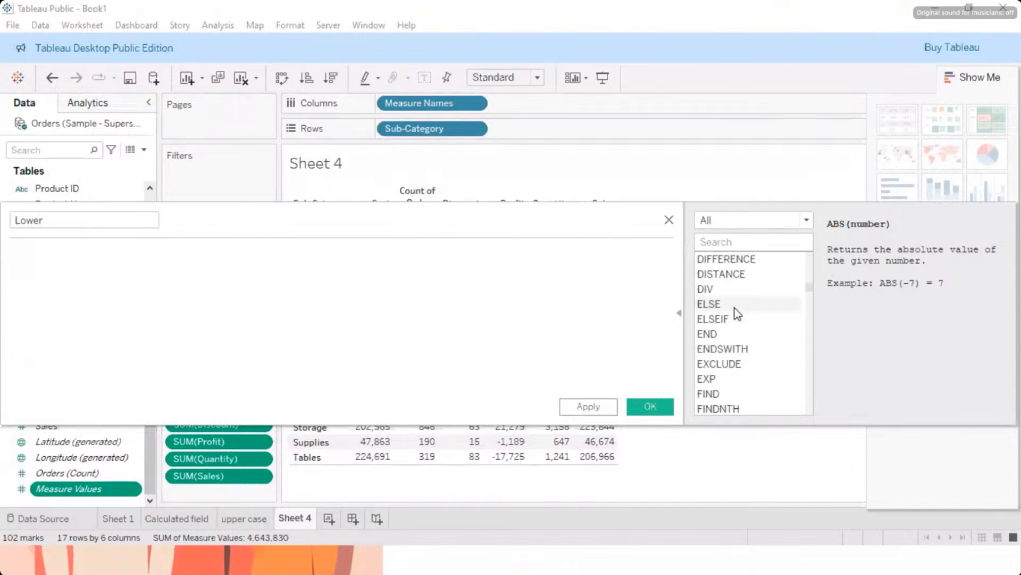
pyautogui.click(808, 219)
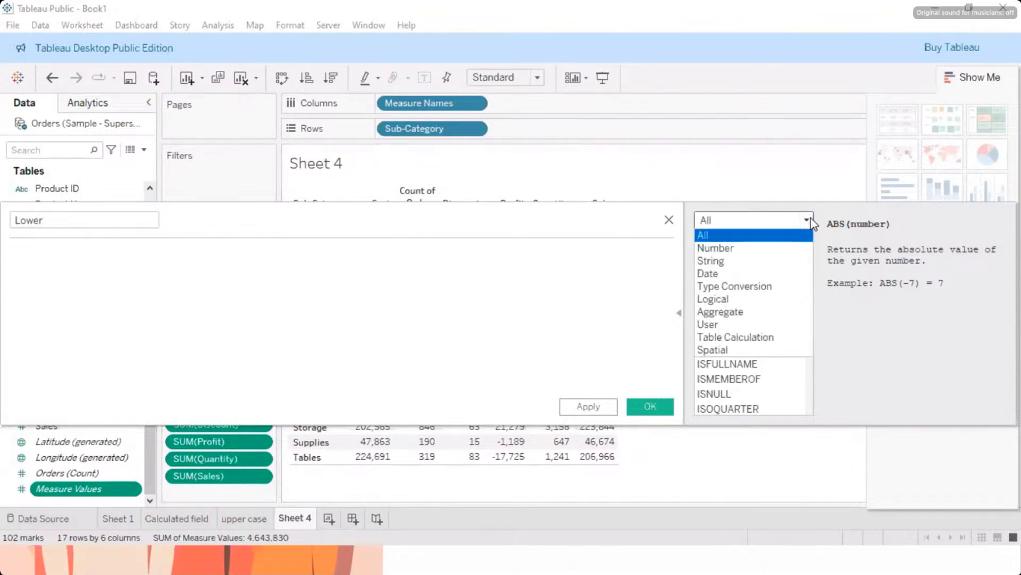
pyautogui.click(713, 260)
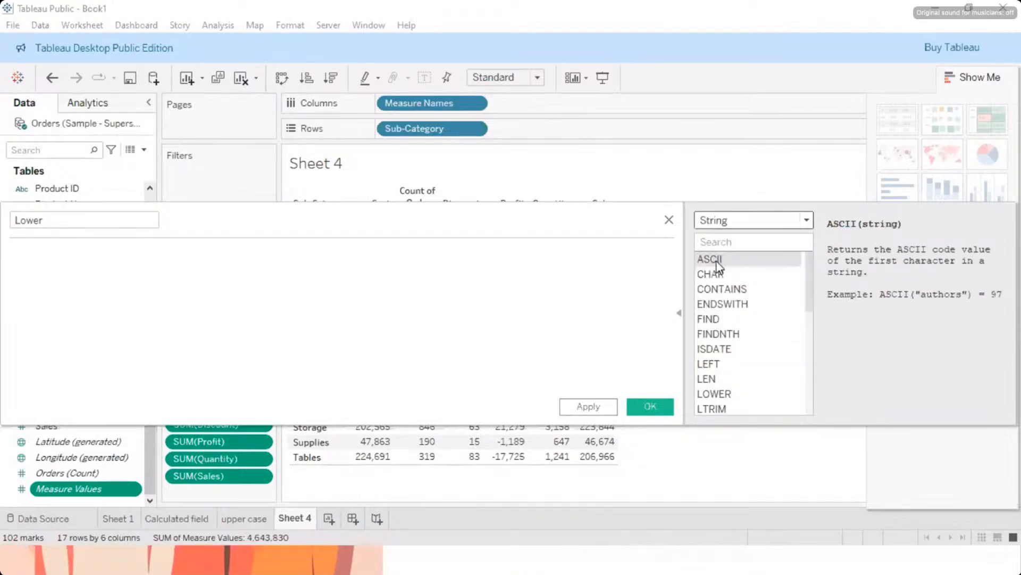
pyautogui.scroll(-3, 740, 319)
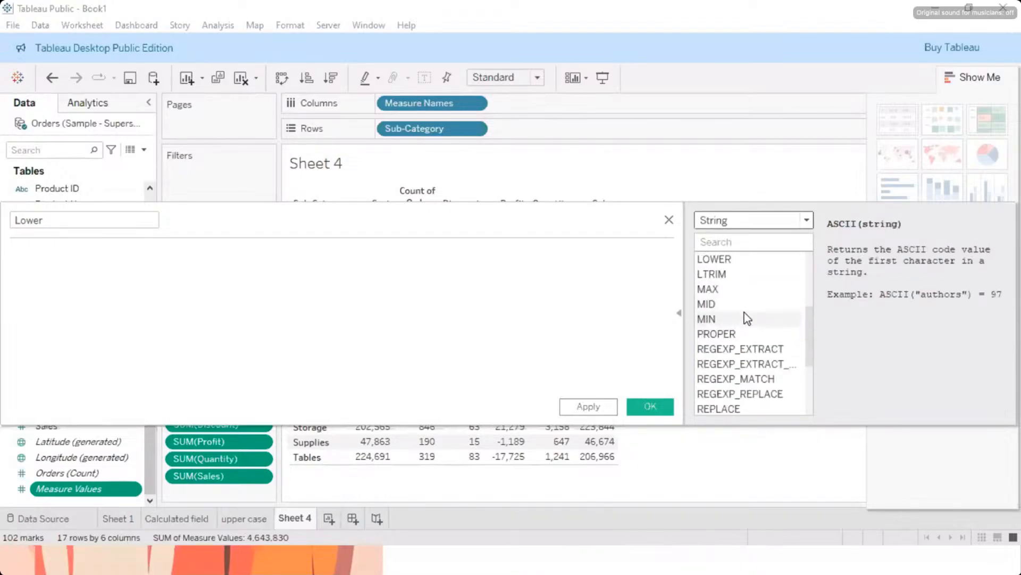
pyautogui.scroll(1, 743, 319)
pyautogui.doubleClick(717, 304)
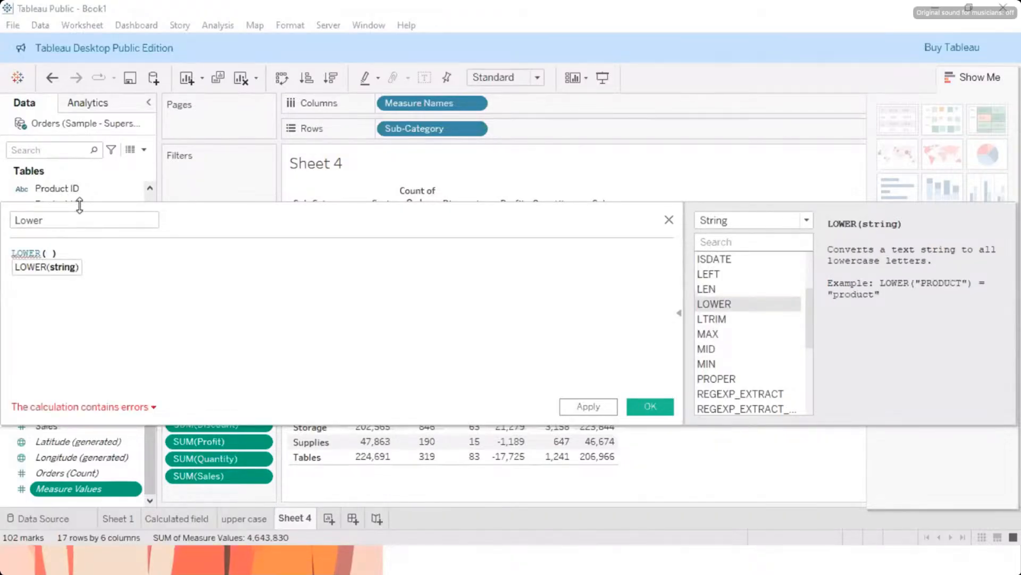
# Step: Insert the Sub-Category field as the argument of LOWER, then apply and accept the calculation
pyautogui.write('sub')
pyautogui.press('Return')
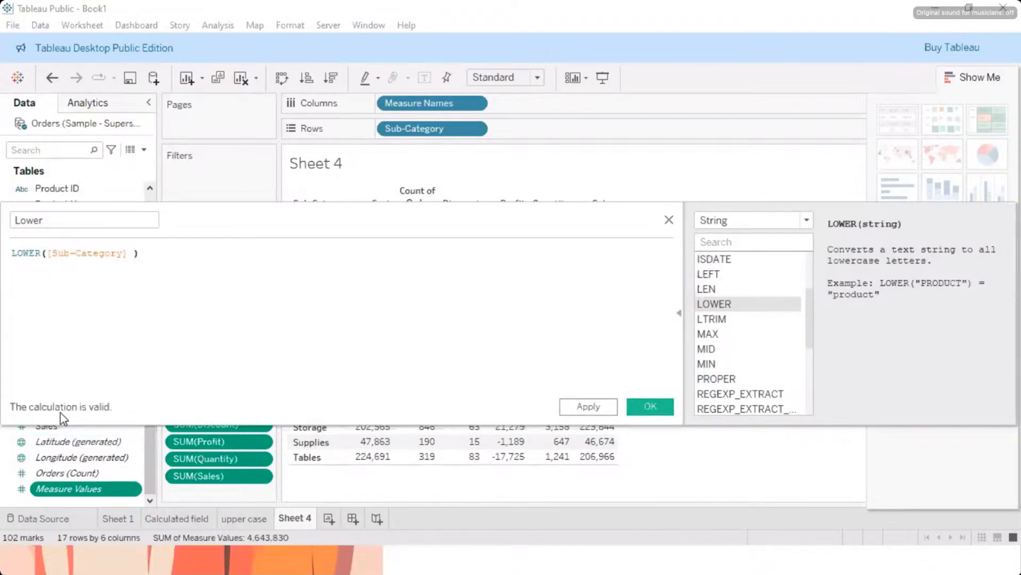
pyautogui.click(588, 407)
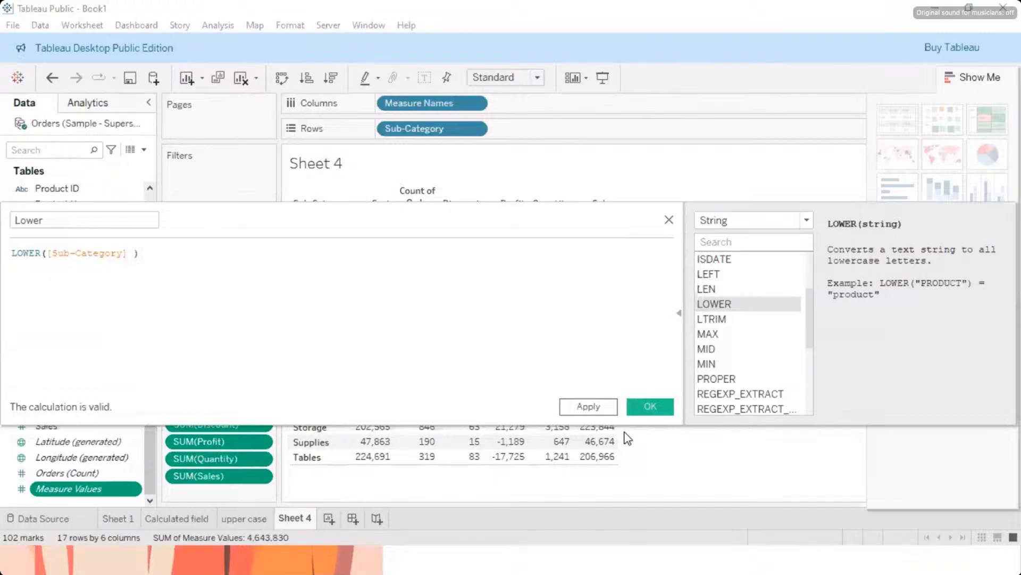
pyautogui.click(650, 407)
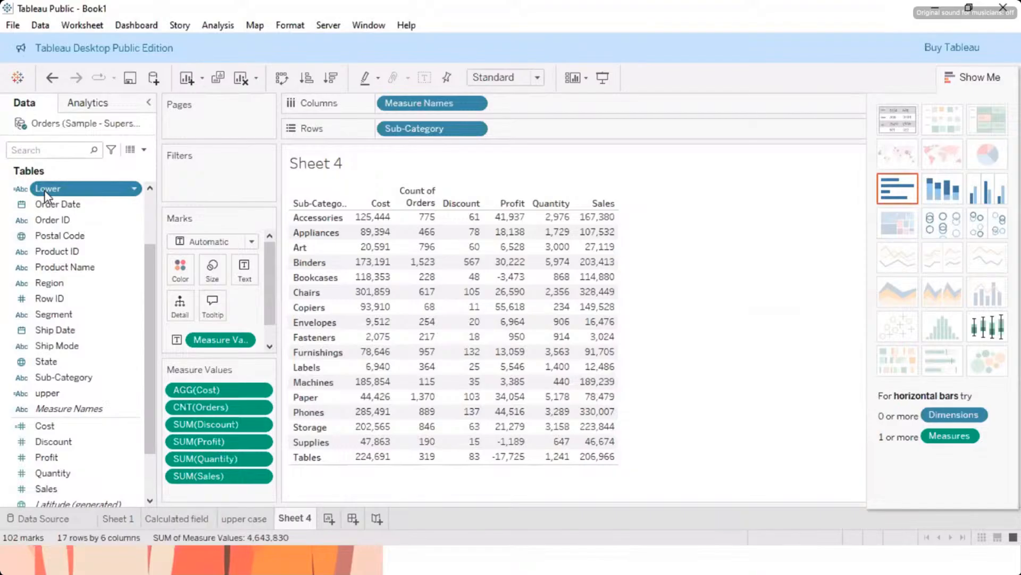
# Step: Create another worksheet and list Sub-Category and the Lower field side by side as its rows
pyautogui.press('F2')
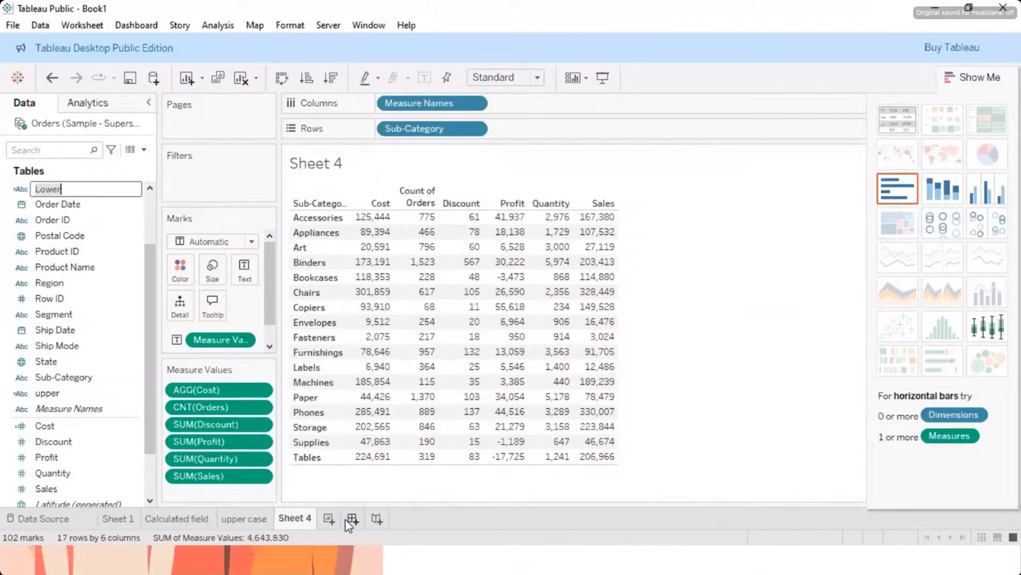
pyautogui.click(329, 518)
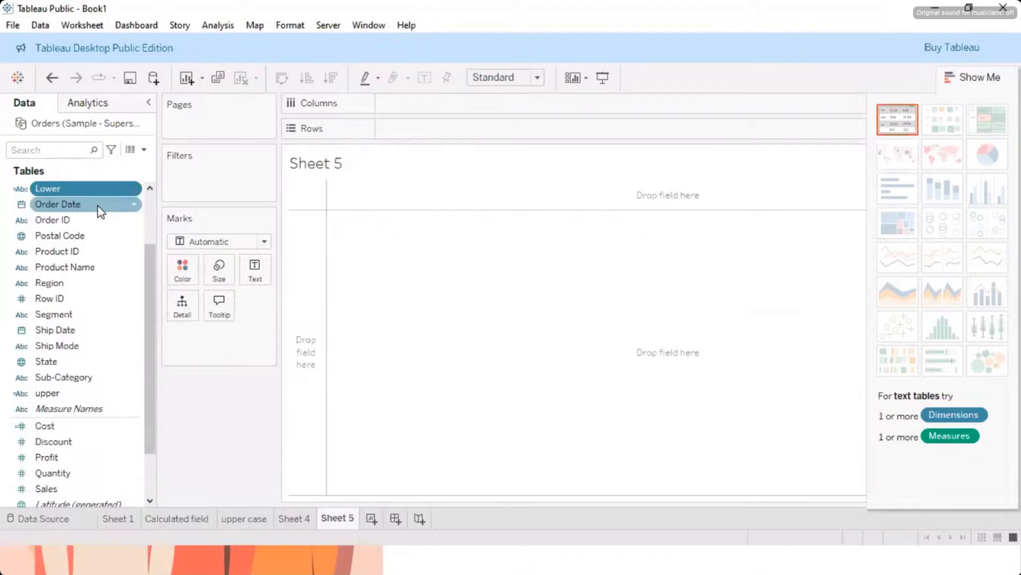
pyautogui.moveTo(63, 377); pyautogui.dragTo(429, 129)
pyautogui.moveTo(48, 188); pyautogui.dragTo(355, 257)
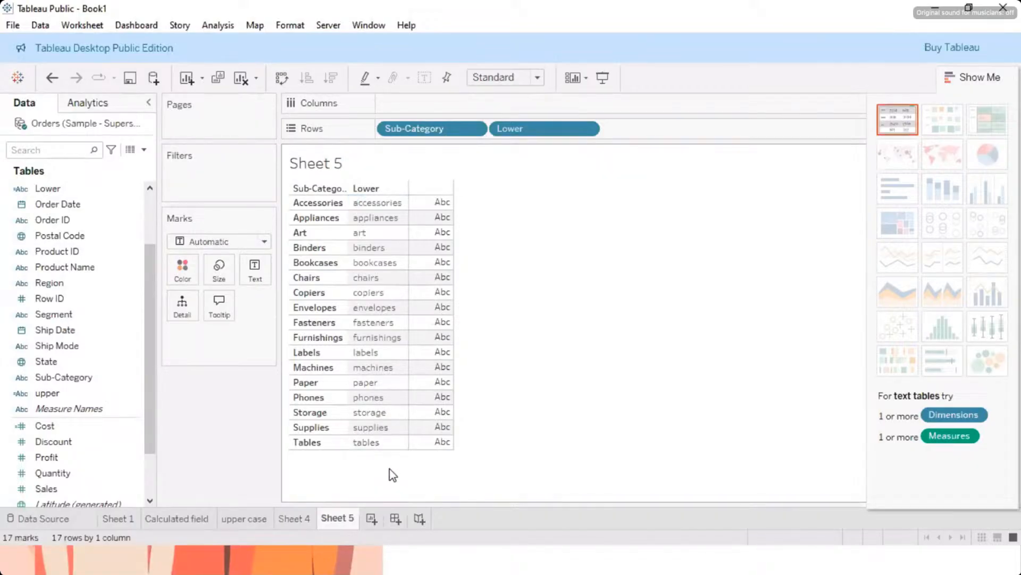
# Step: Switch to the Word notes document and review its String functions section
pyautogui.click(417, 568)
pyautogui.press('super')
pyautogui.click(424, 561)
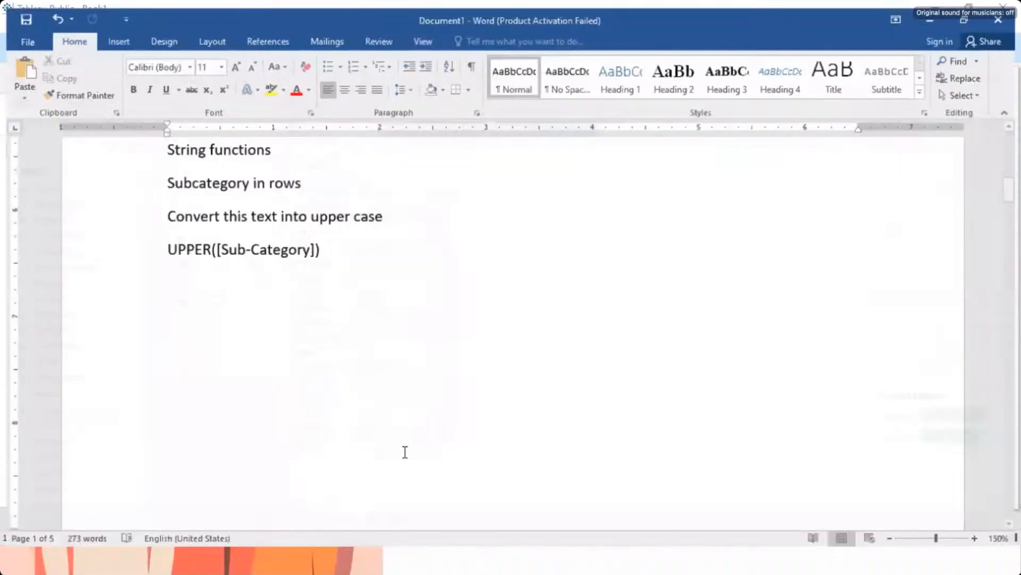
pyautogui.scroll(4, 390, 408)
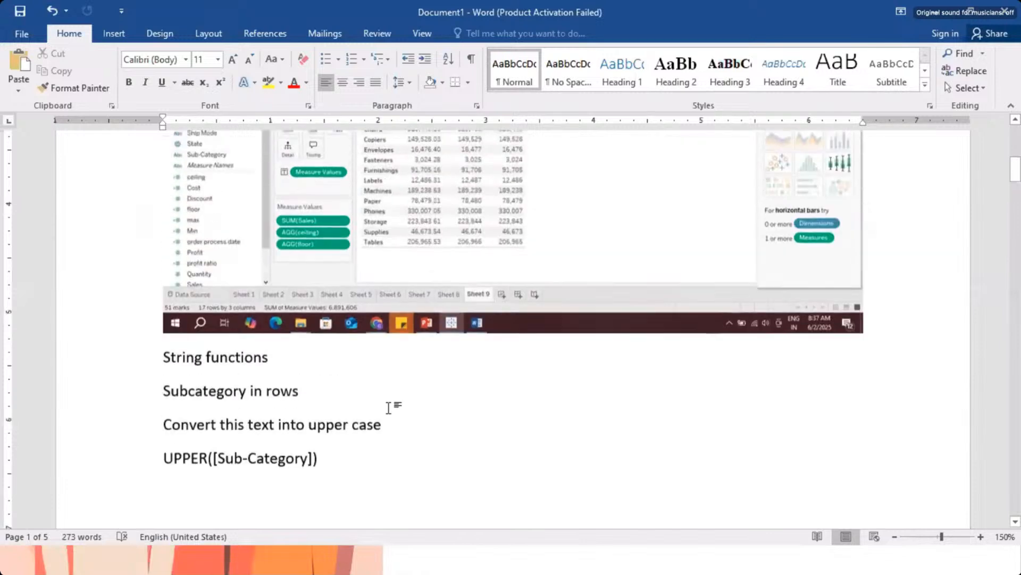
# Step: Review the string function examples in the Word notes up to the LEFT formula and switch back to the Tableau workbook
pyautogui.scroll(7, 389, 411)
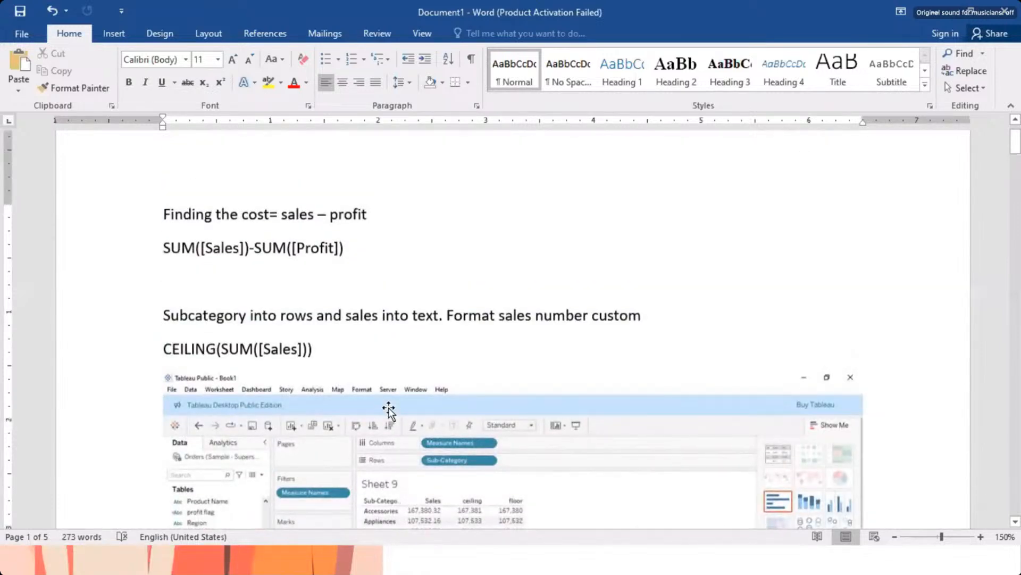
pyautogui.scroll(-15, 389, 410)
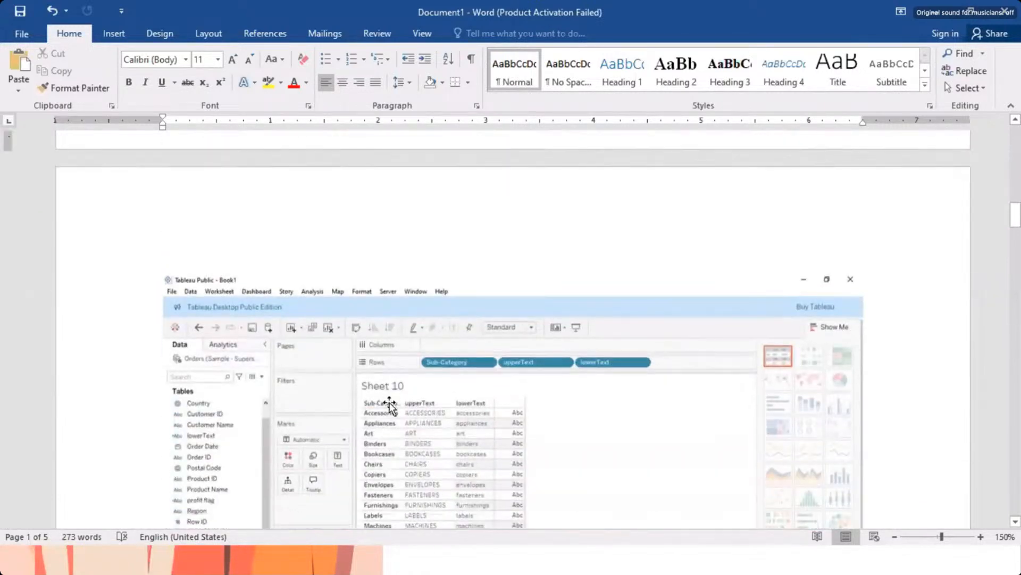
pyautogui.scroll(-5, 390, 409)
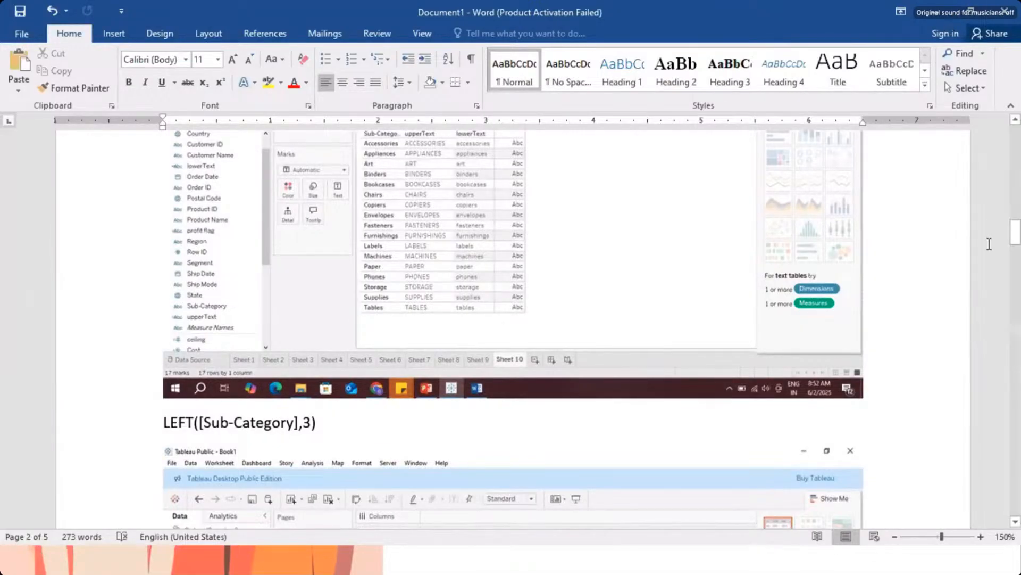
pyautogui.press('super')
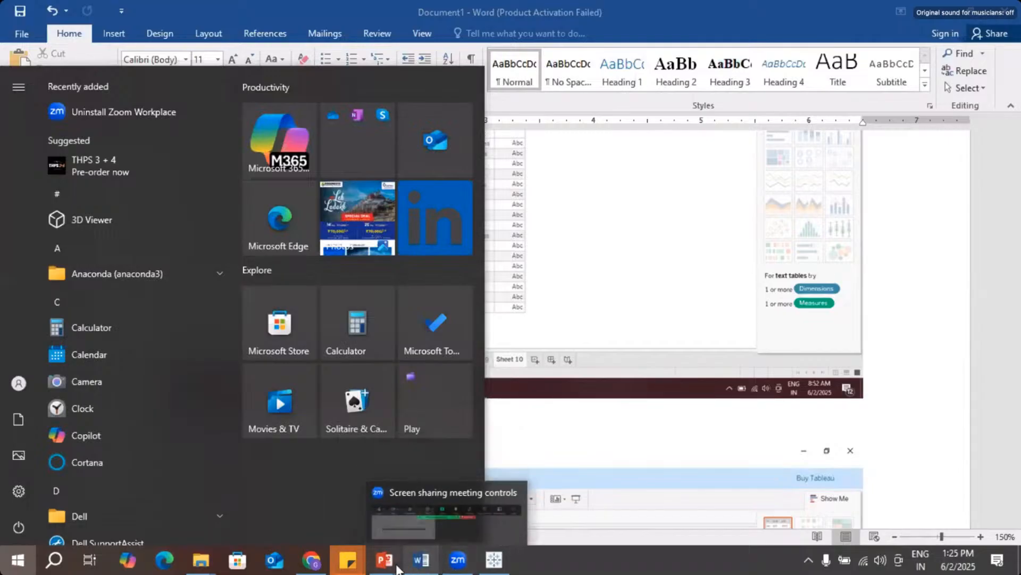
pyautogui.click(494, 559)
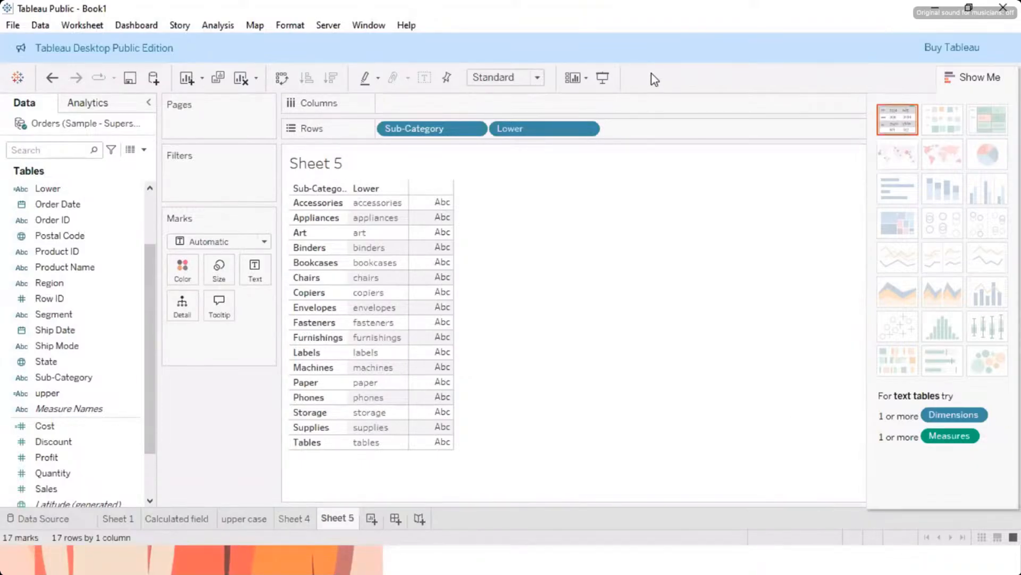
pyautogui.hotkey('alt', 'Tab')
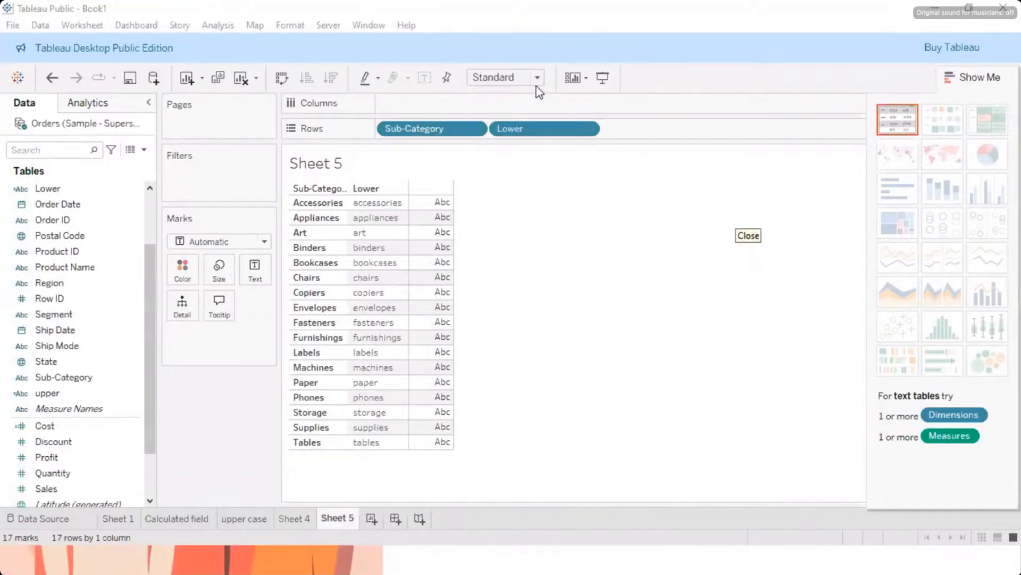
pyautogui.click(740, 219)
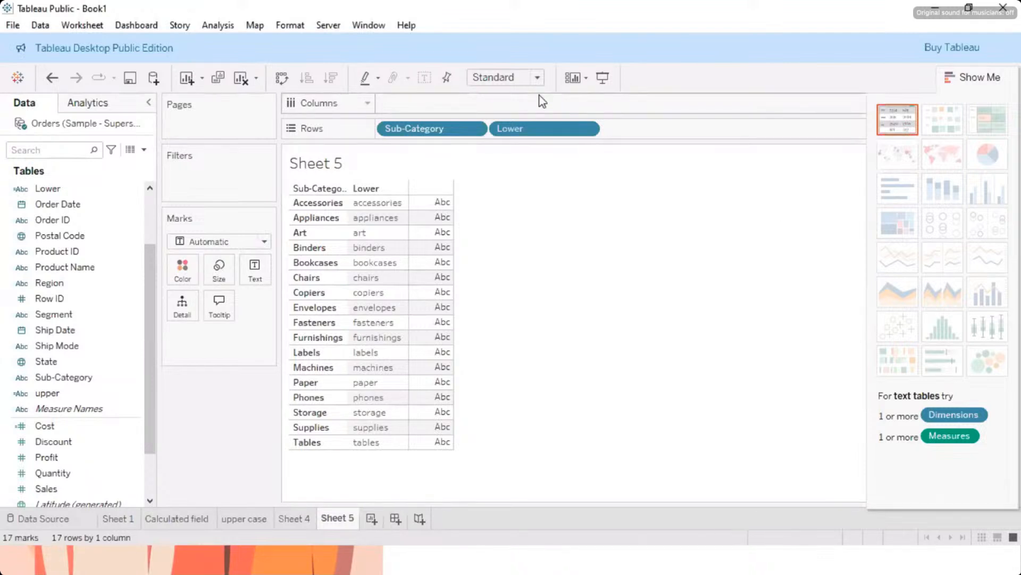
# Step: Start a new calculated field named lower and filter its function list to String functions
pyautogui.click(218, 25)
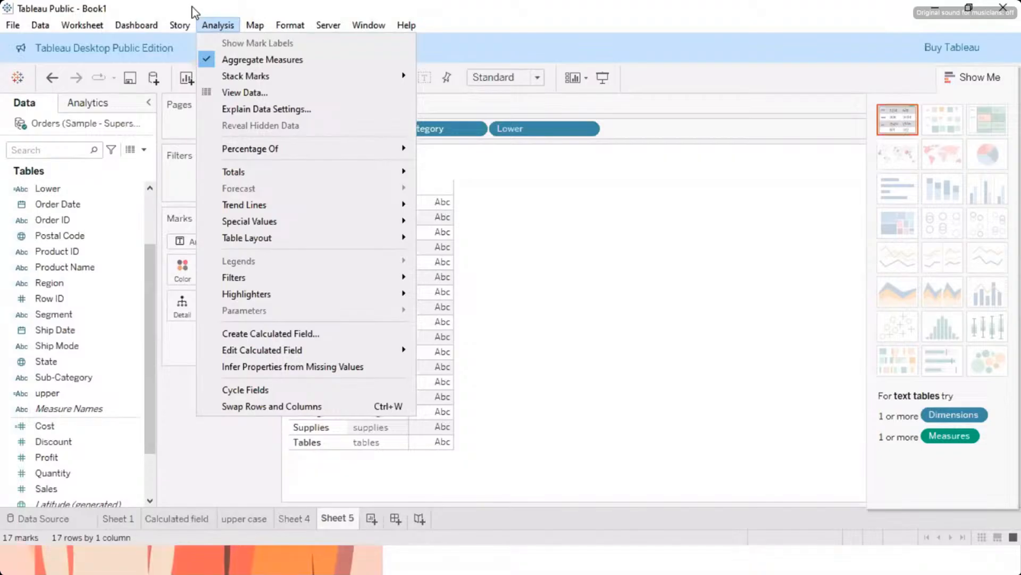
pyautogui.click(281, 333)
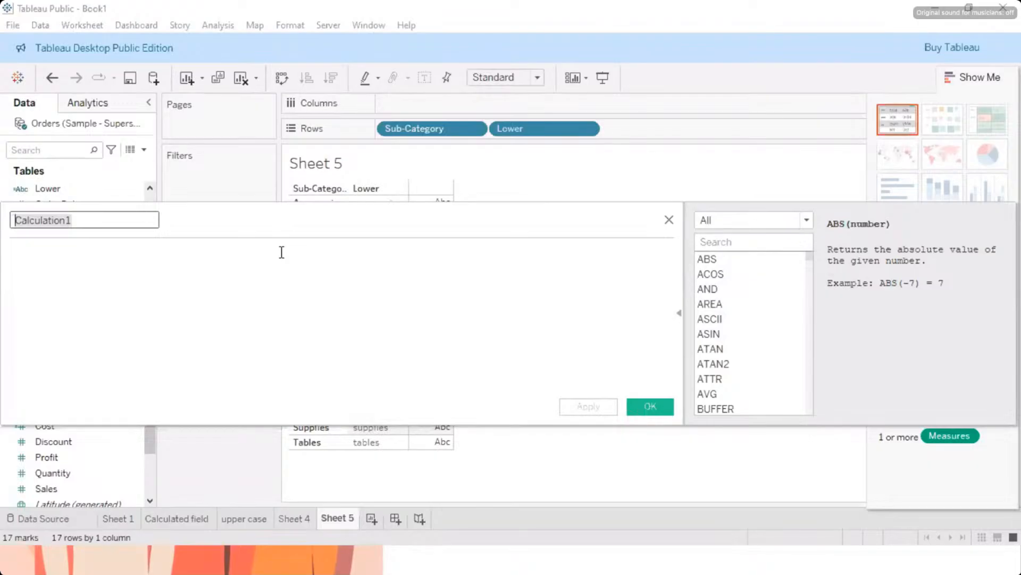
pyautogui.write('lower')
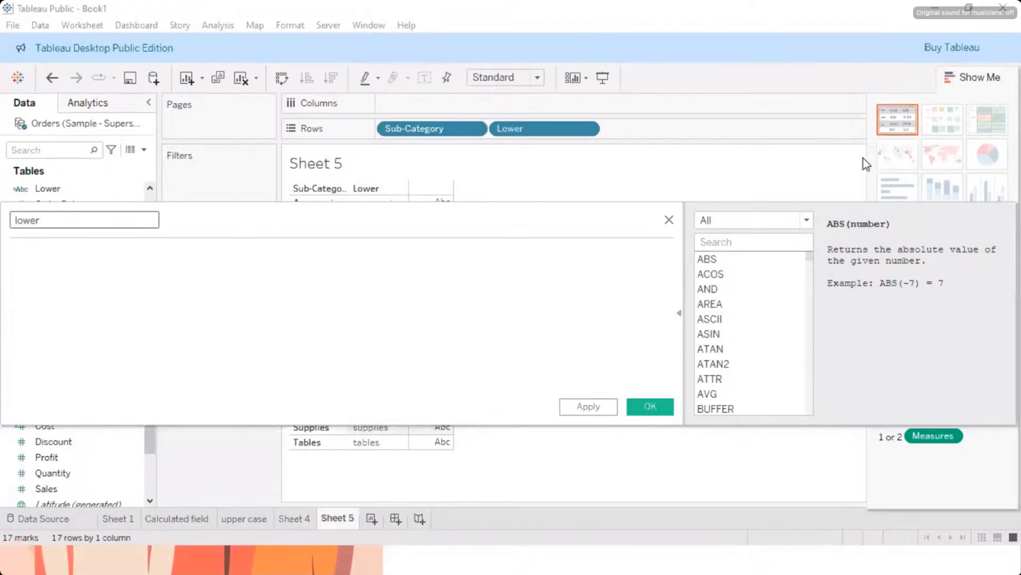
pyautogui.click(806, 220)
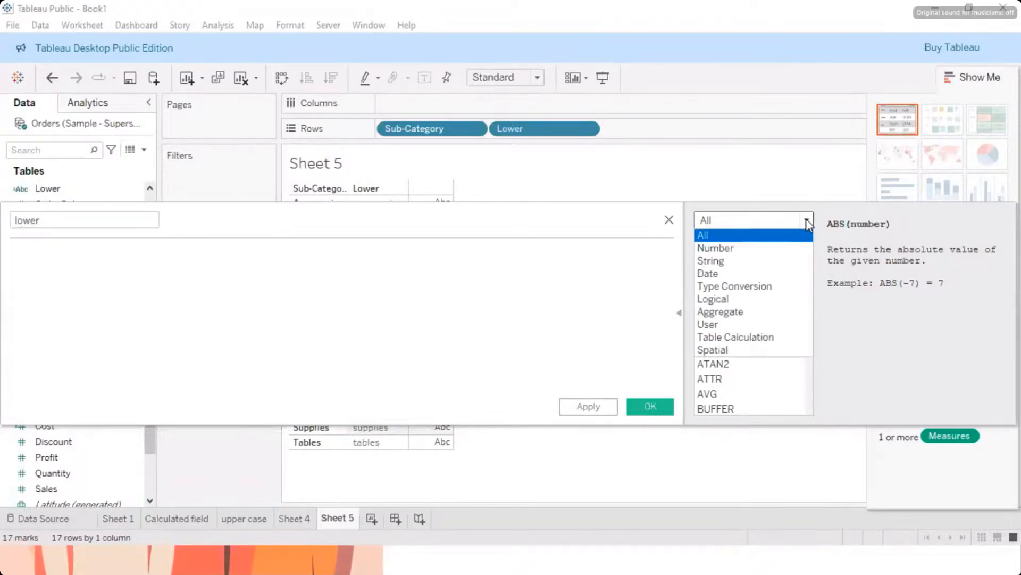
pyautogui.click(719, 260)
pyautogui.scroll(-2, 732, 325)
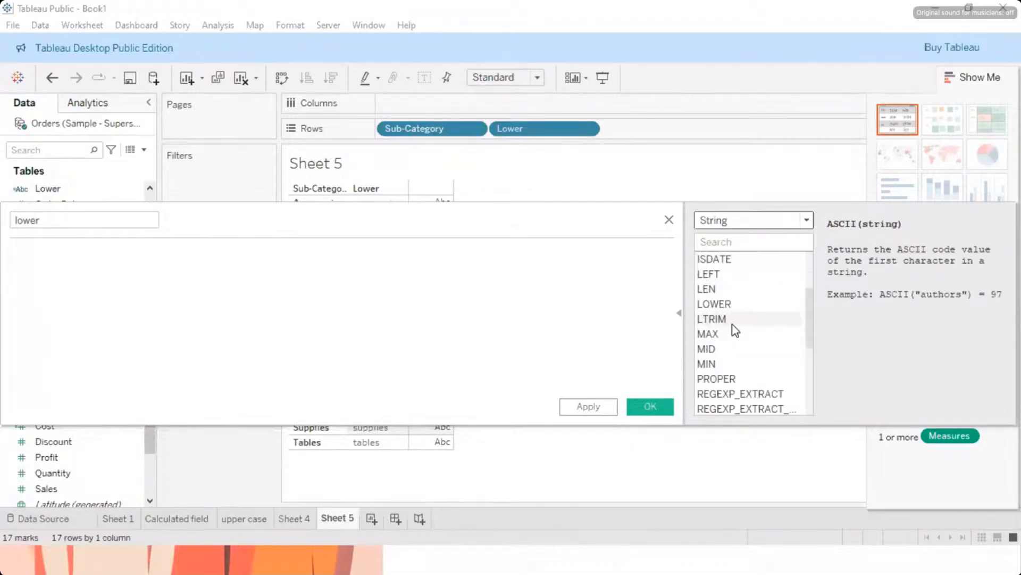
# Step: Build the formula LOWER([Sub-Category]) in the calculation editor and close the editor without saving it
pyautogui.click(715, 304)
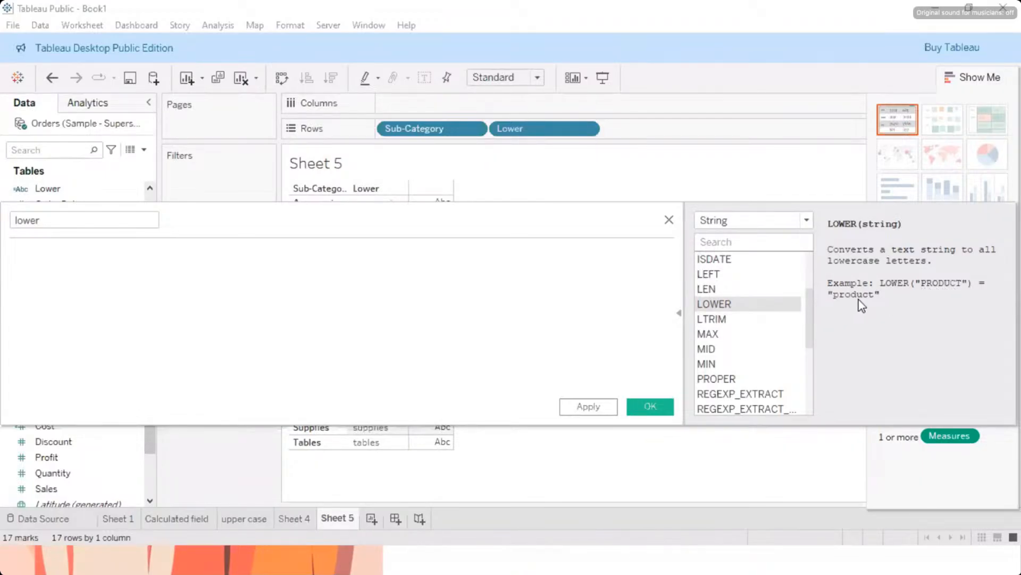
pyautogui.doubleClick(742, 304)
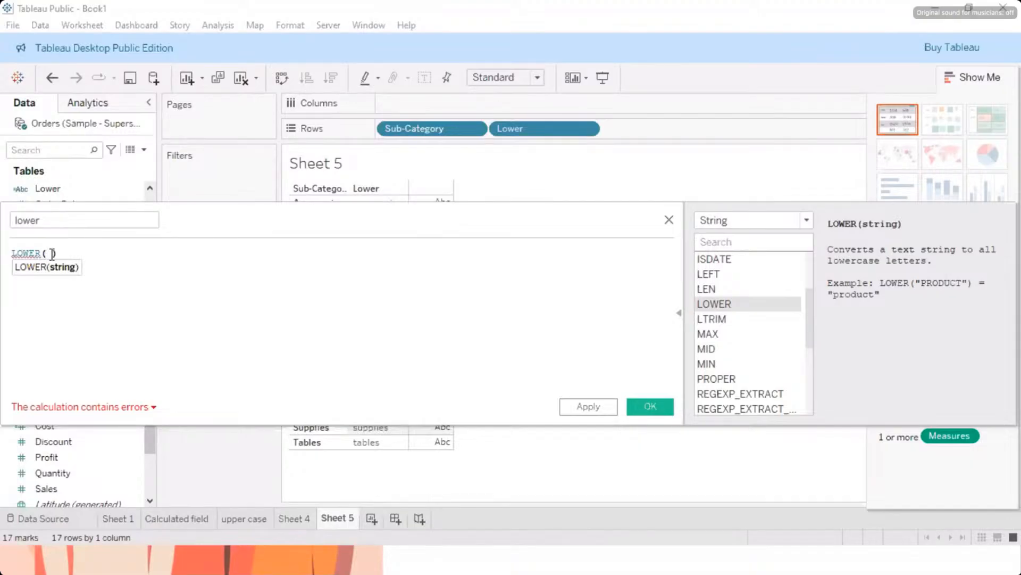
pyautogui.write('sub')
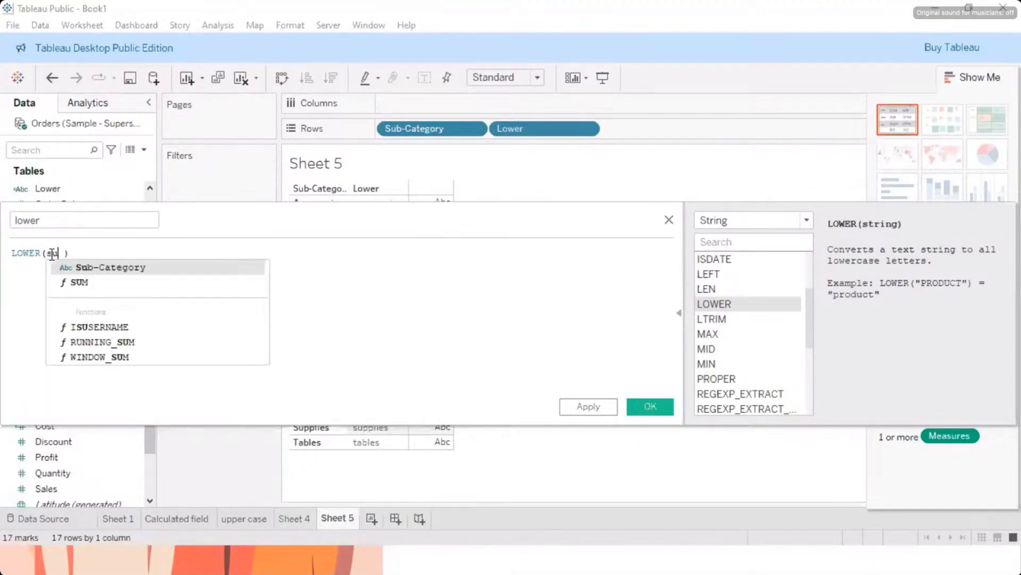
pyautogui.press('Return')
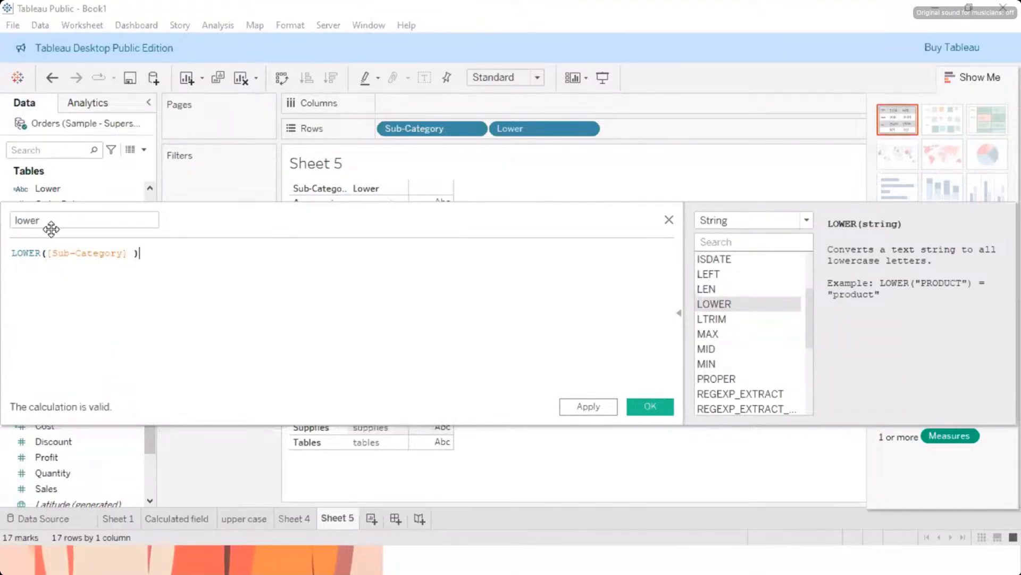
pyautogui.moveTo(50, 223); pyautogui.dragTo(16, 220)
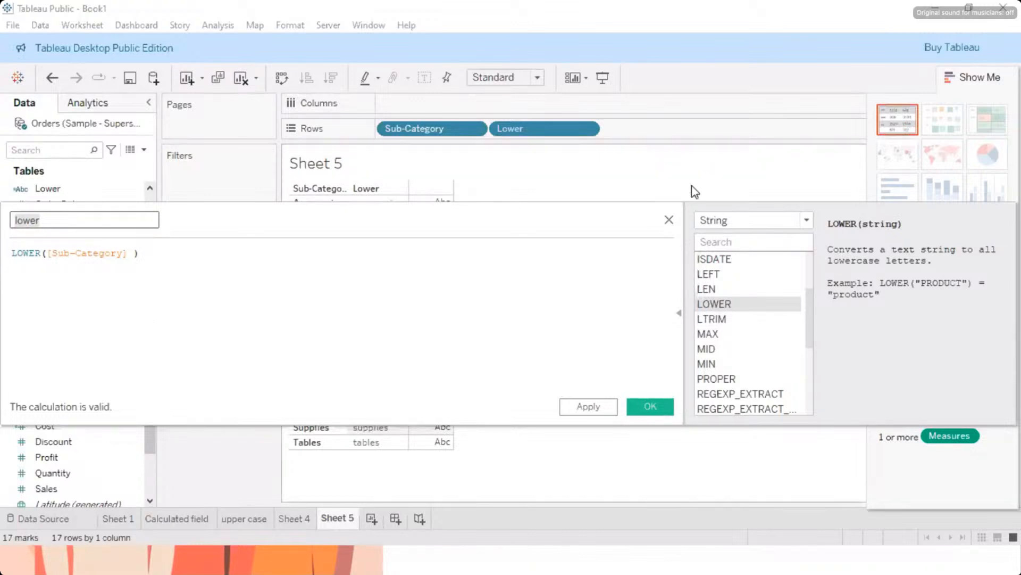
pyautogui.click(250, 176)
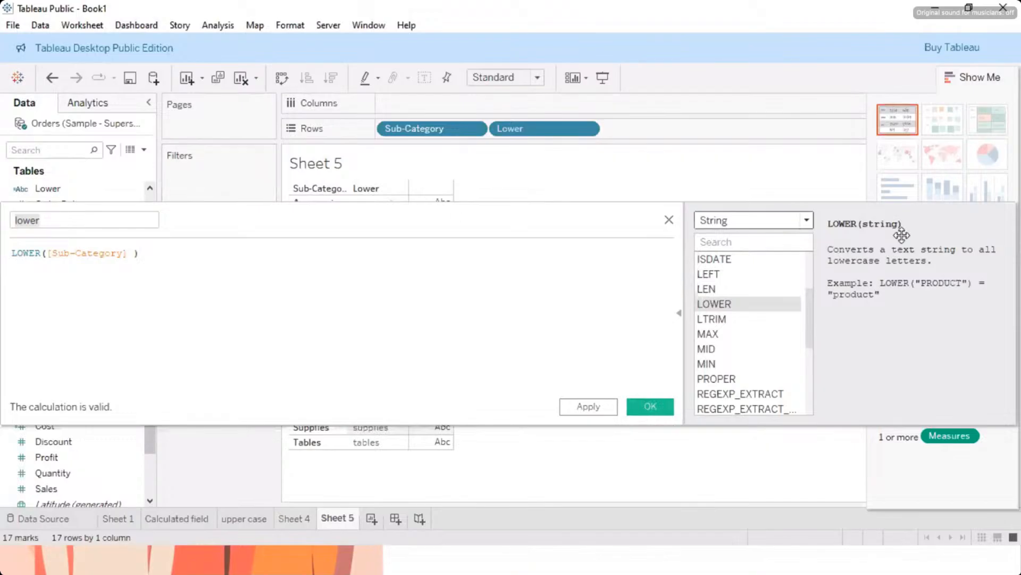
pyautogui.click(669, 220)
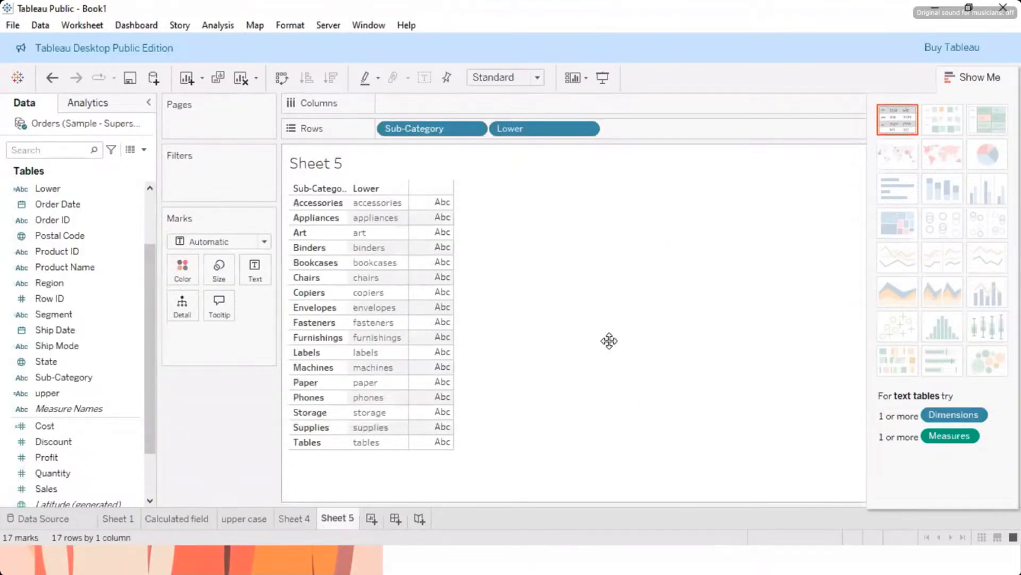
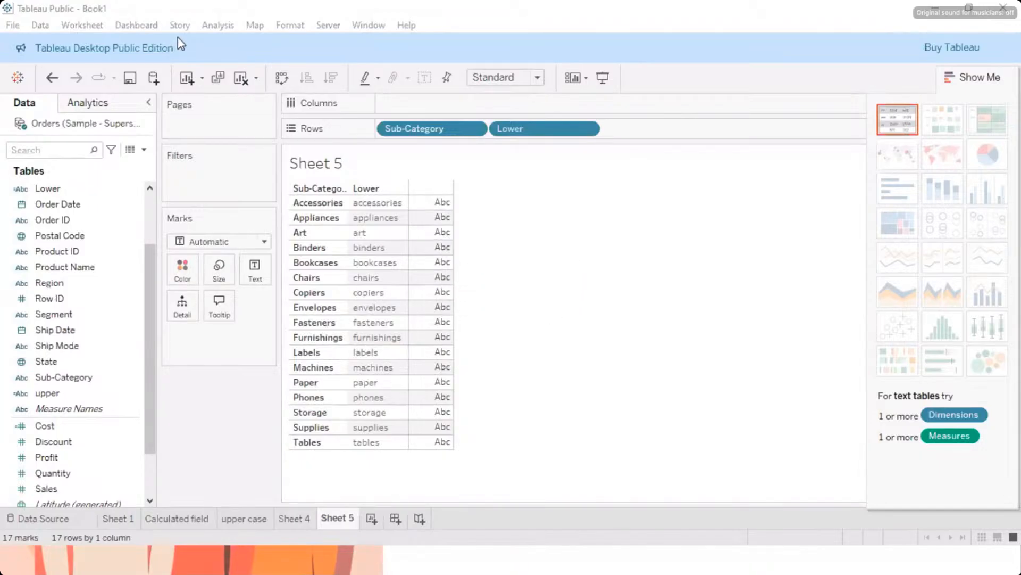
# Step: Start a new calculated field named Left, filter its function list to String functions and view the LEFT function's description
pyautogui.click(214, 27)
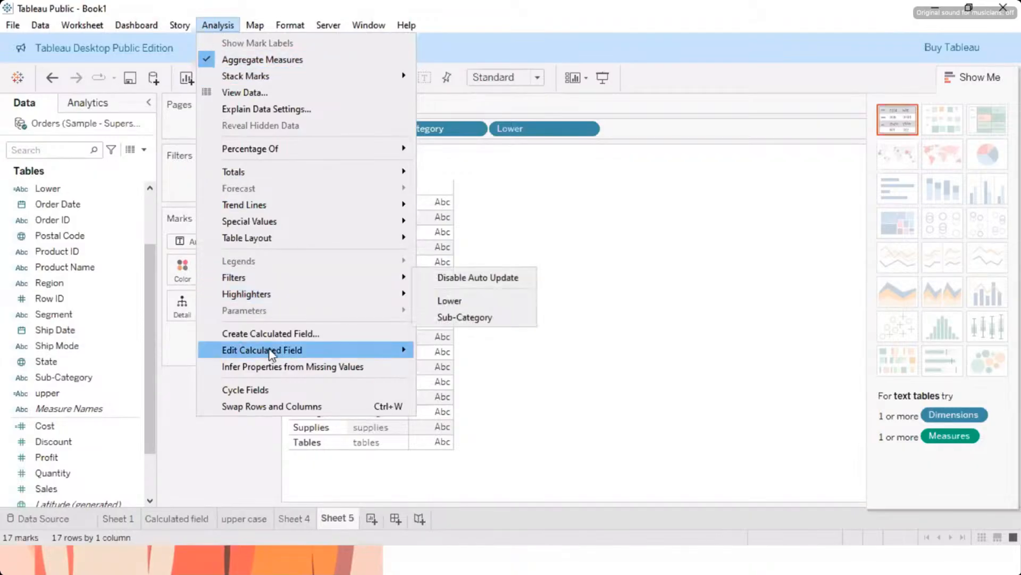
pyautogui.click(275, 334)
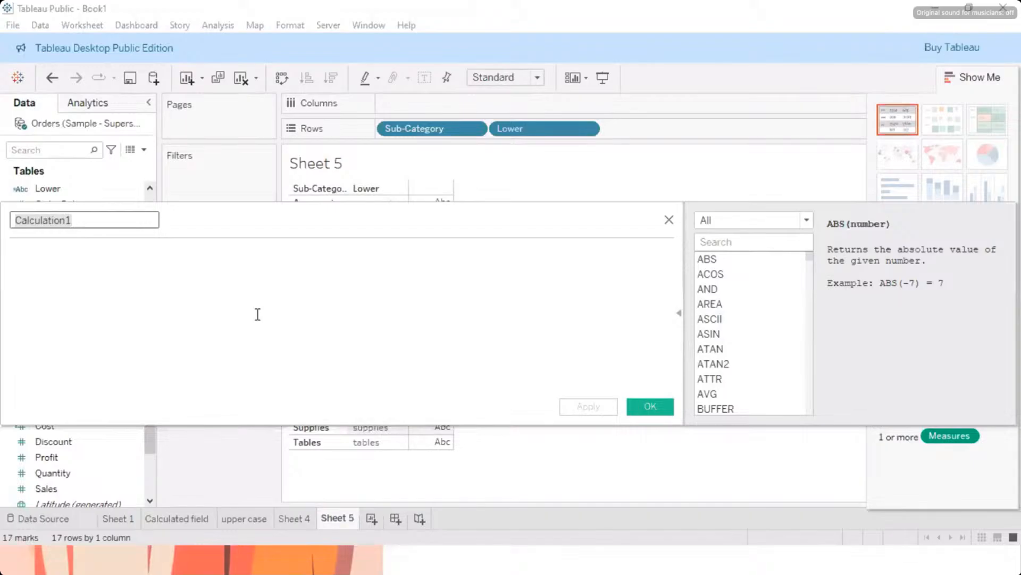
pyautogui.write('Left')
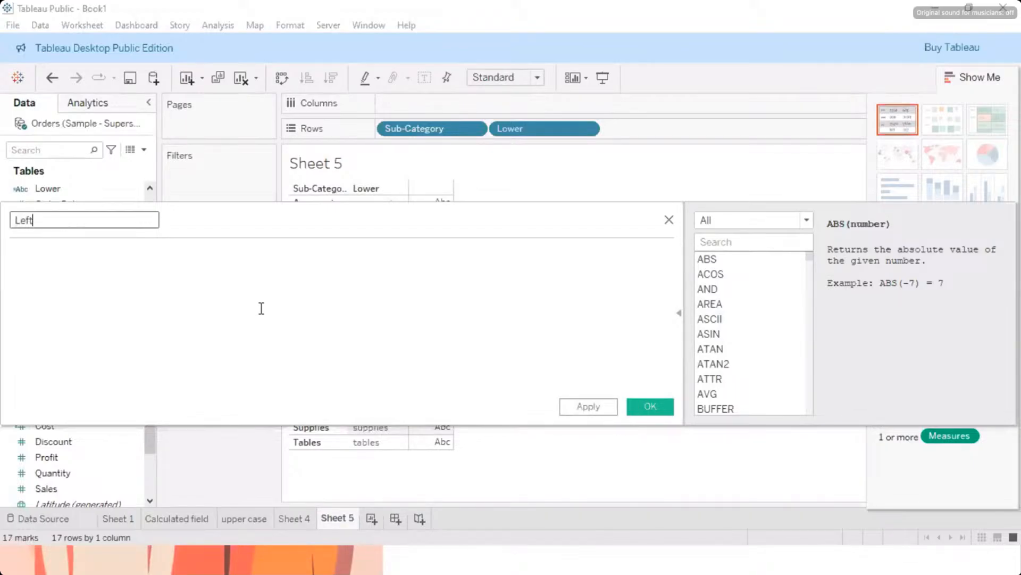
pyautogui.click(264, 306)
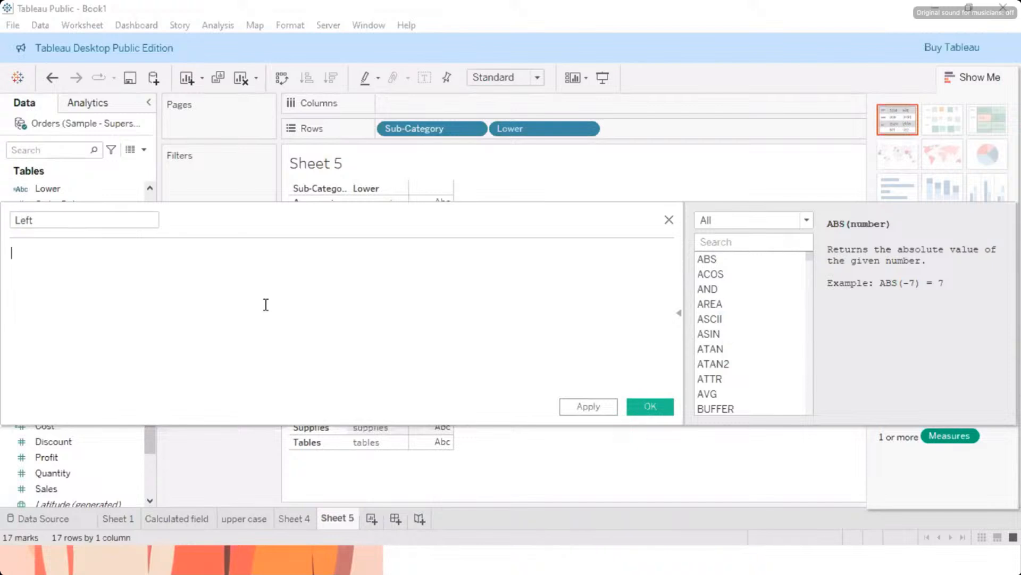
pyautogui.click(808, 220)
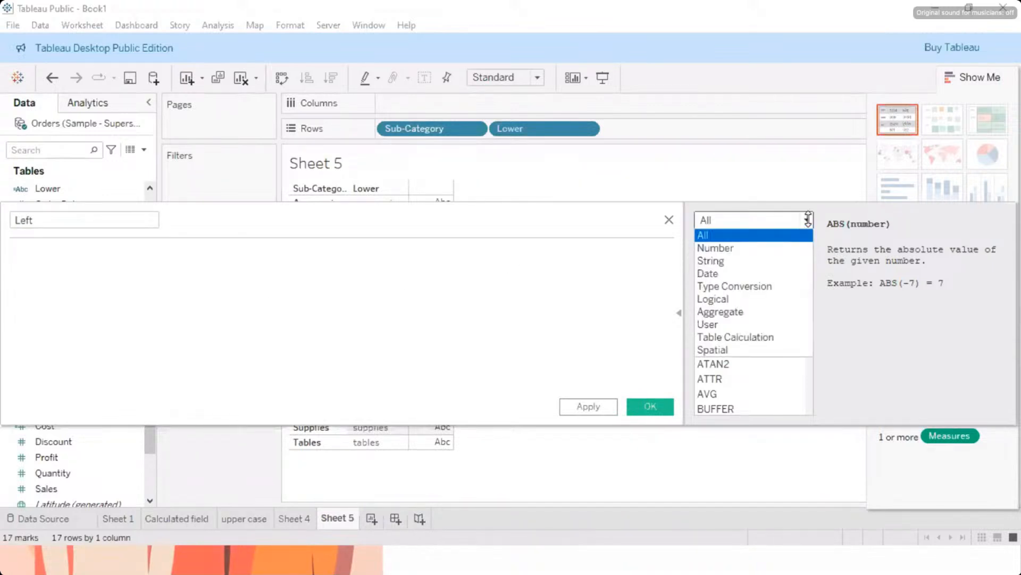
pyautogui.click(740, 258)
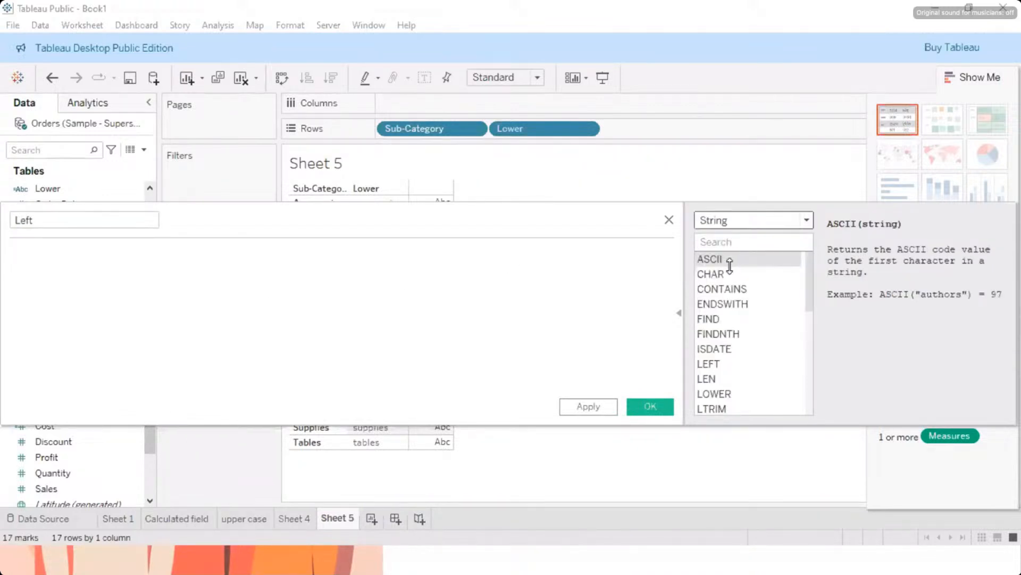
pyautogui.click(718, 364)
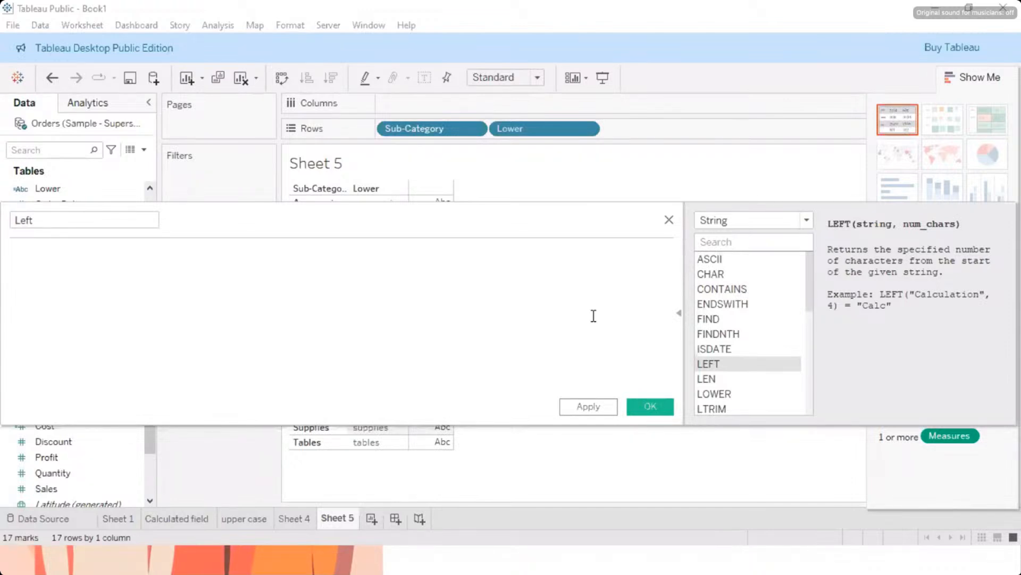
# Step: Build the formula LEFT([Sub-Category],3) in the calculation editor and save the calculated field
pyautogui.doubleClick(742, 366)
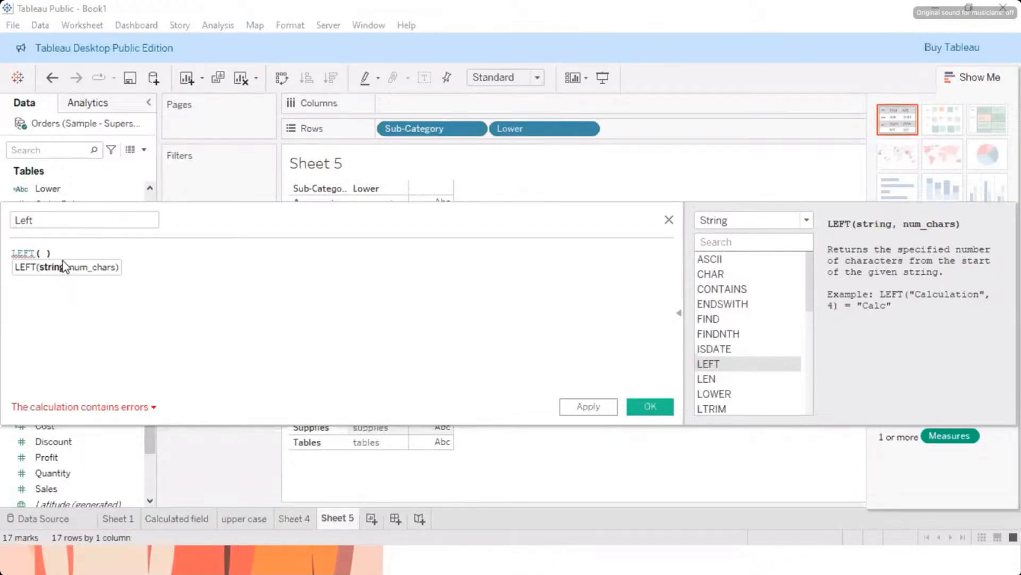
pyautogui.write('sub')
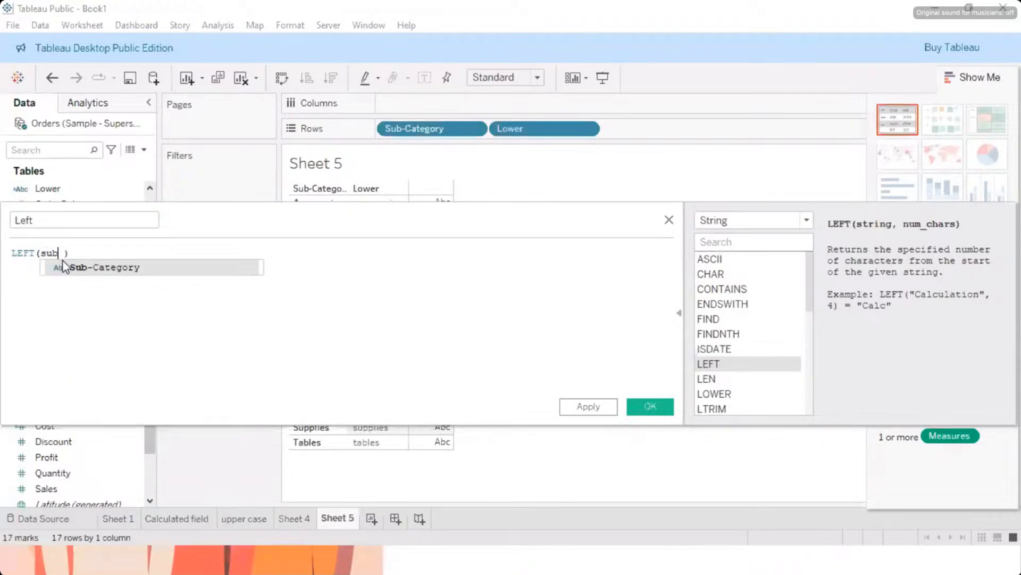
pyautogui.press('Return')
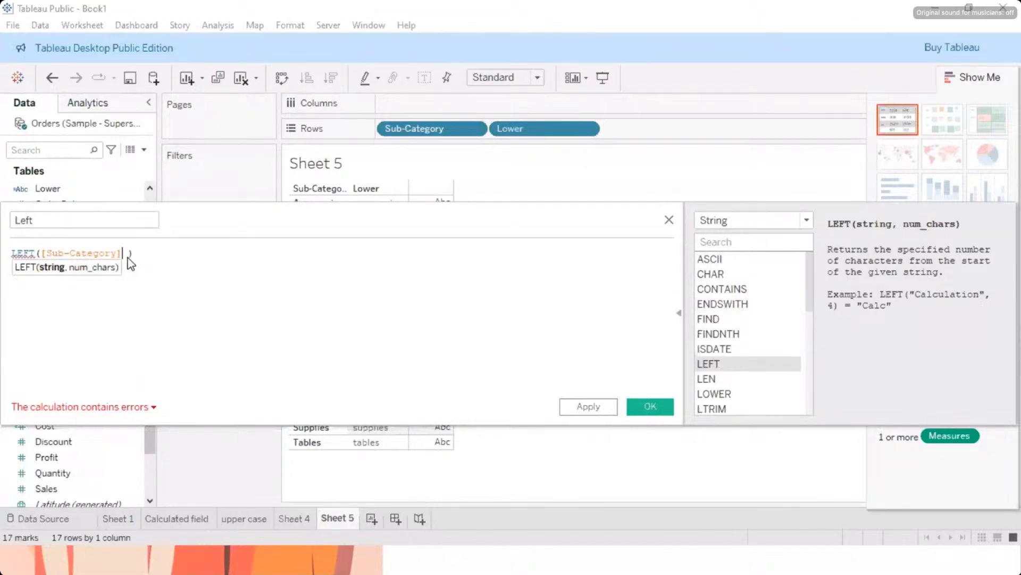
pyautogui.write(',')
pyautogui.write('3')
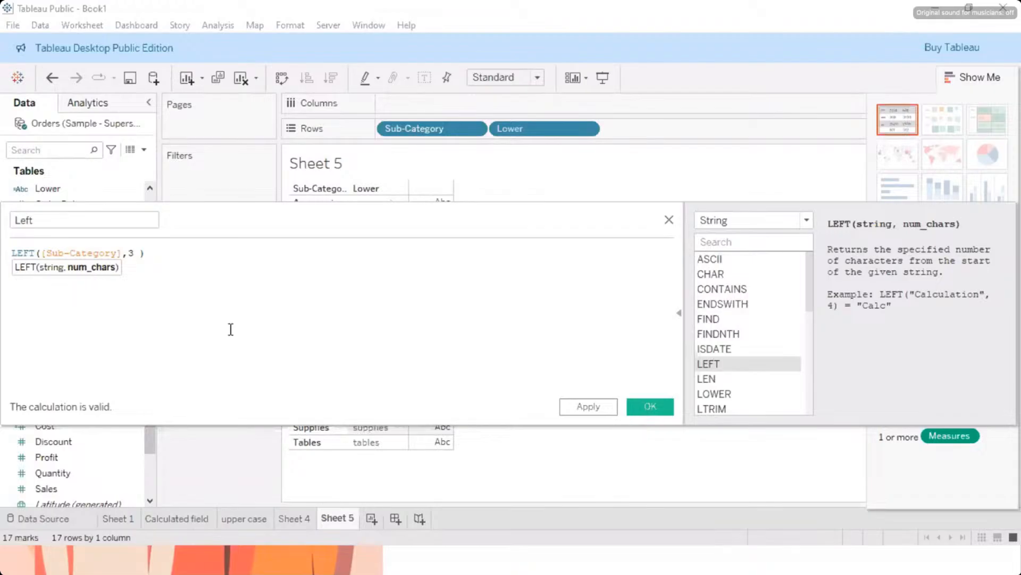
pyautogui.click(589, 407)
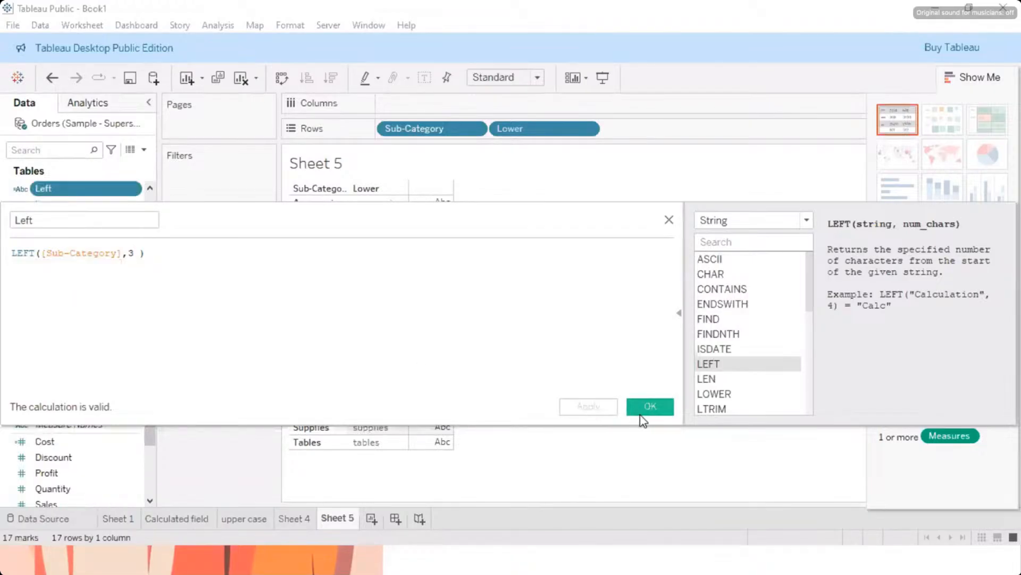
pyautogui.click(646, 411)
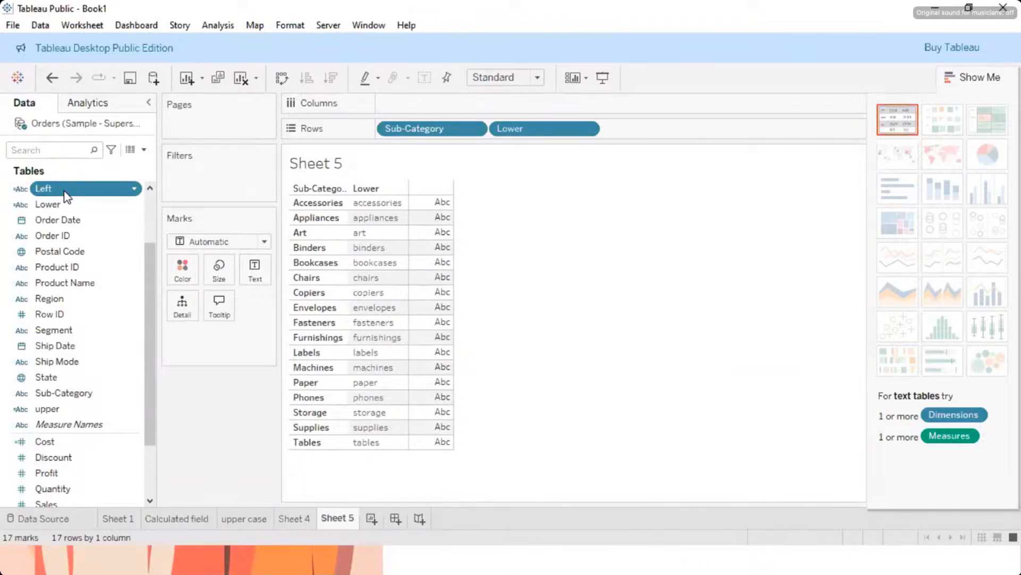
# Step: Add the Left field to the table's rows after Lower and select the Pho entry
pyautogui.moveTo(66, 197); pyautogui.dragTo(415, 232)
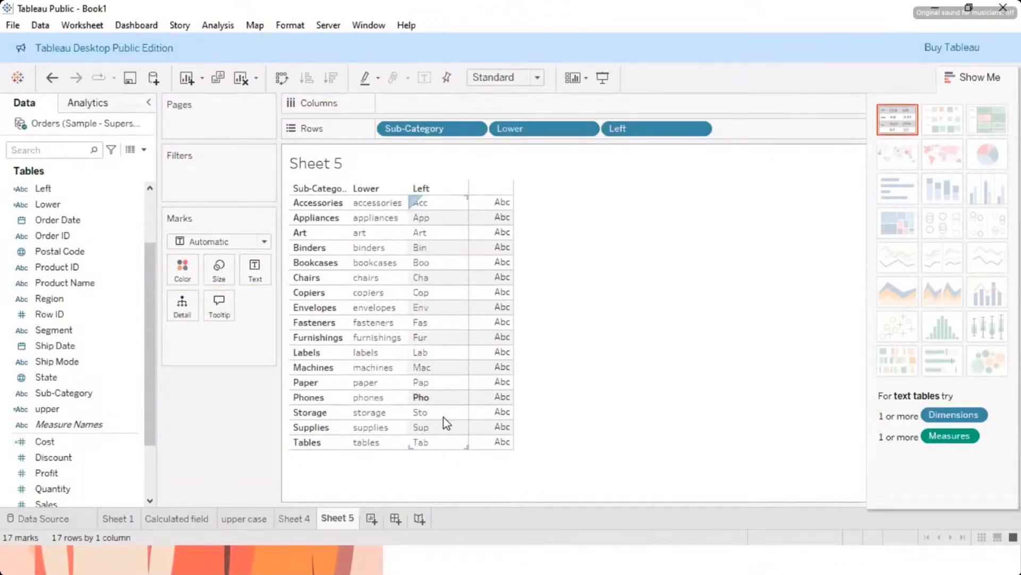
pyautogui.click(441, 396)
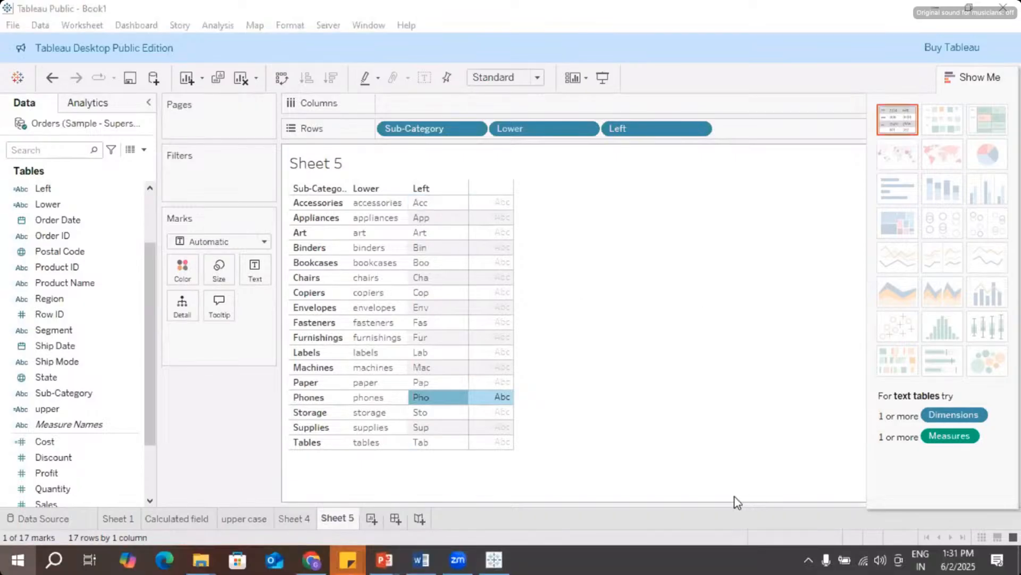
pyautogui.press('super')
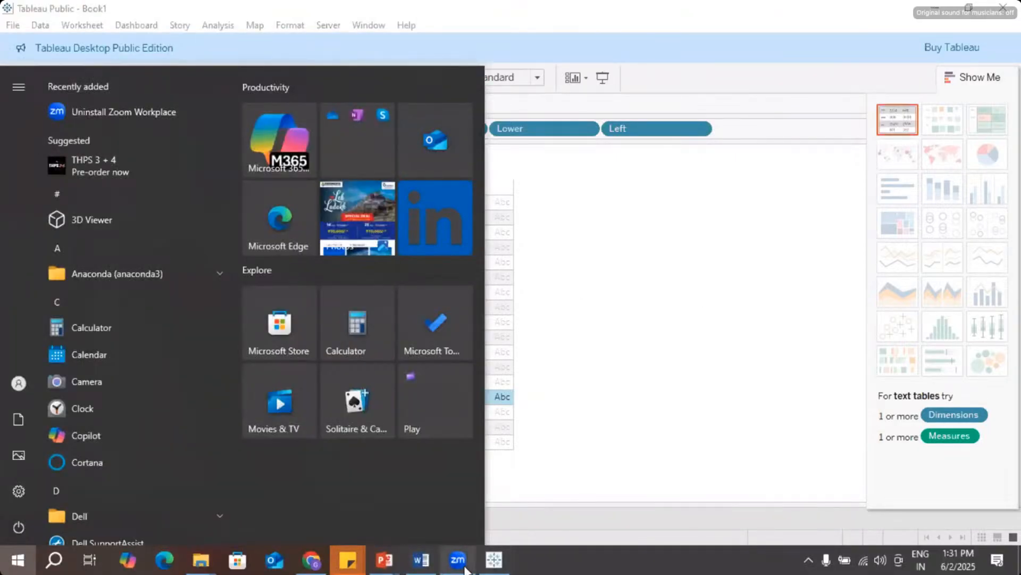
pyautogui.moveTo(458, 559)
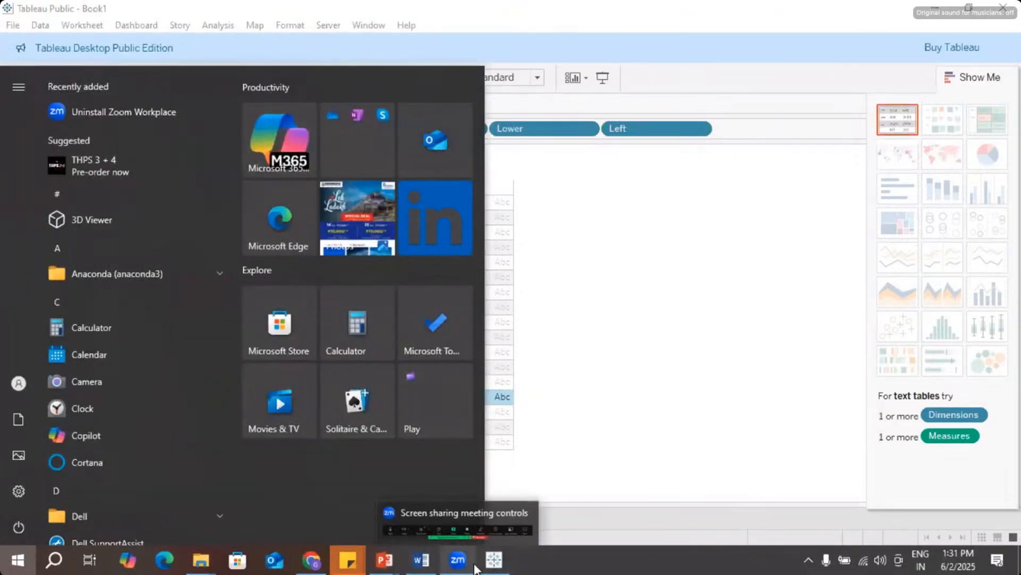
pyautogui.click(457, 524)
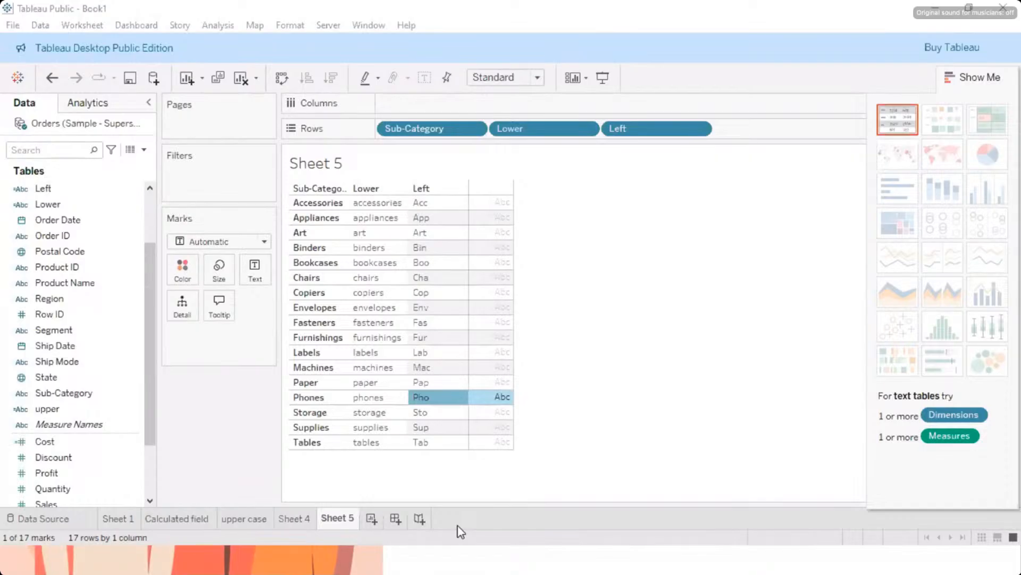
pyautogui.click(820, 363)
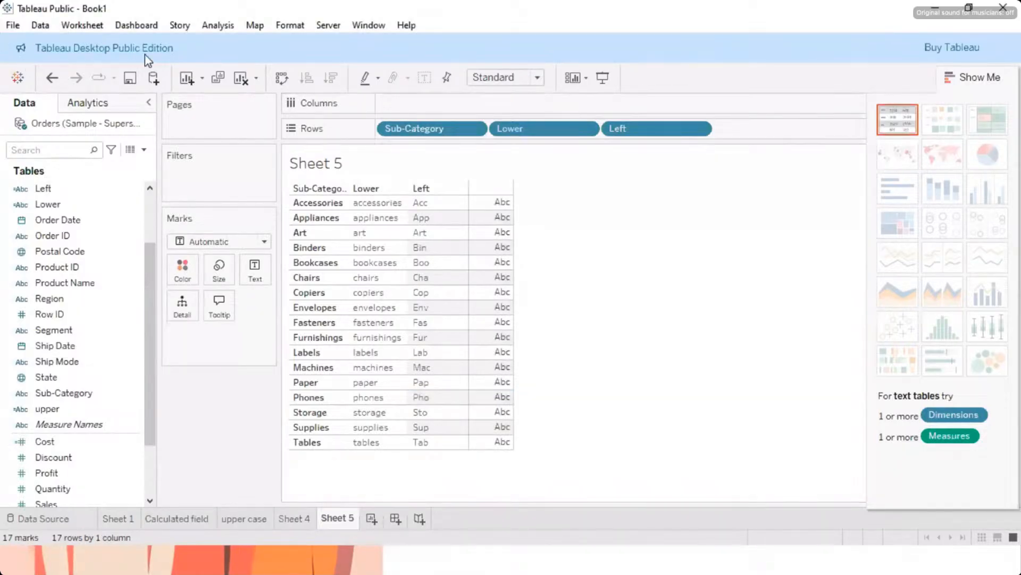
# Step: Open a new calculated field, collapse and expand its function list, and close the editor without saving
pyautogui.click(216, 27)
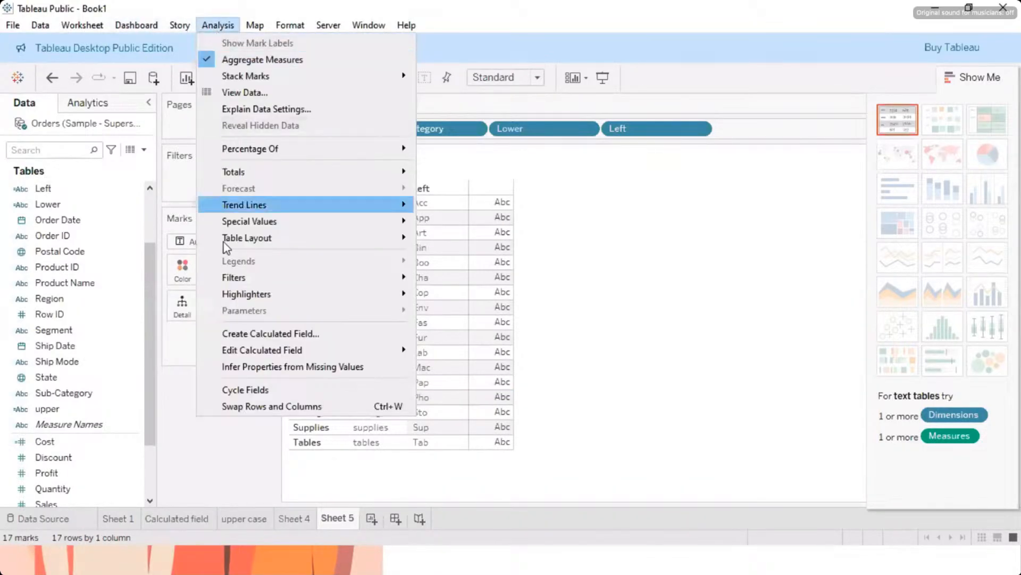
pyautogui.click(239, 334)
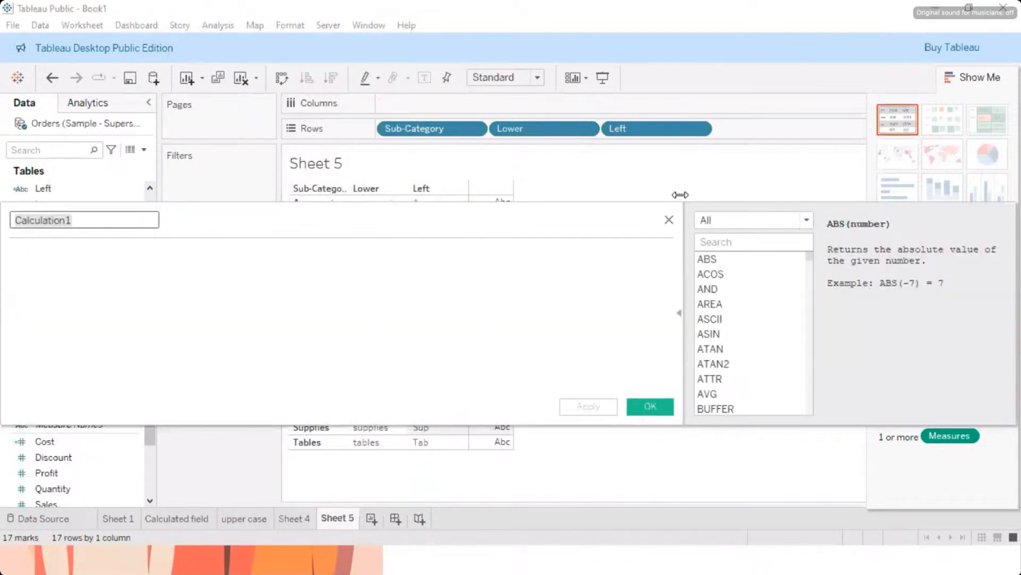
pyautogui.click(680, 316)
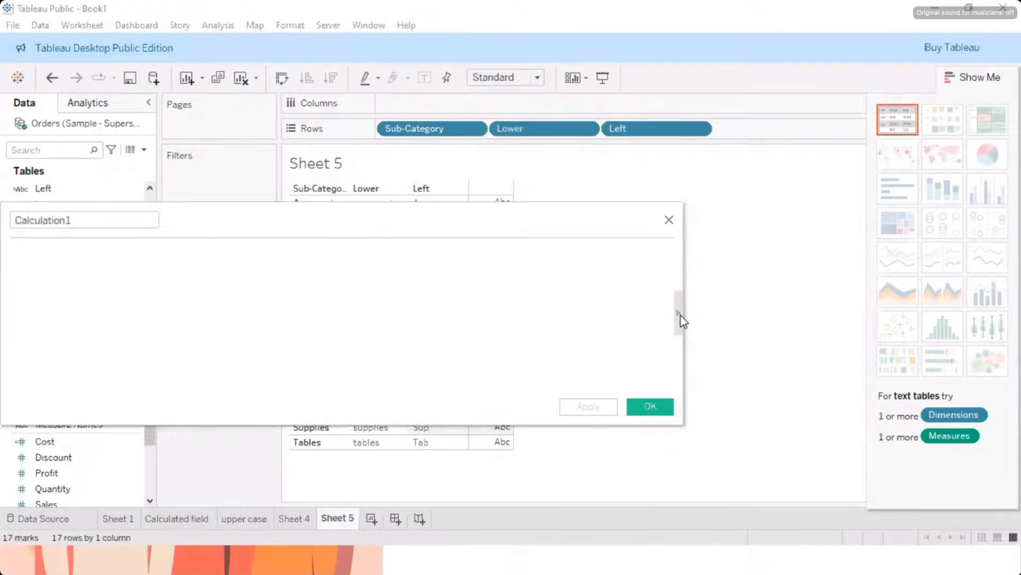
pyautogui.click(680, 316)
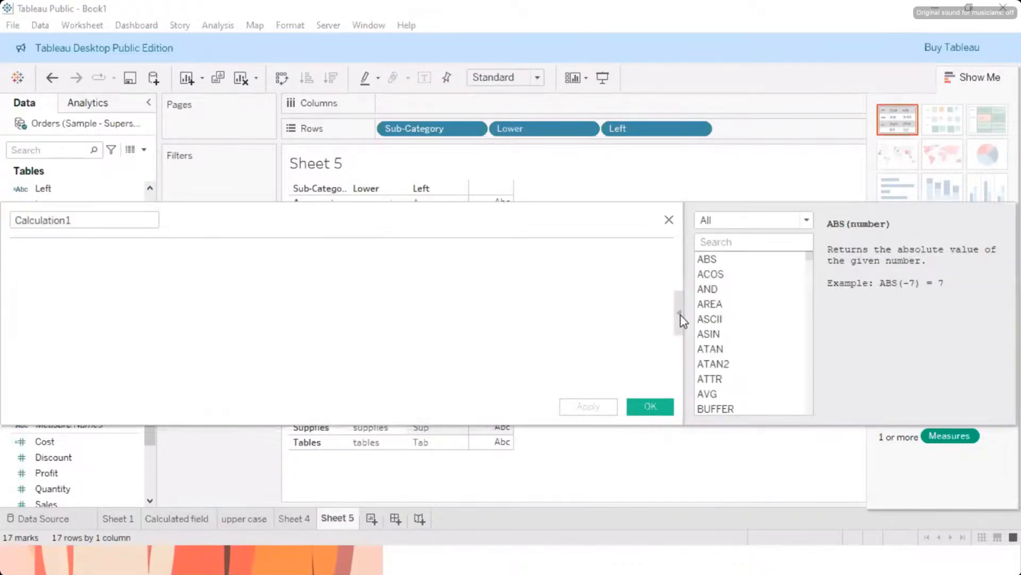
pyautogui.click(680, 316)
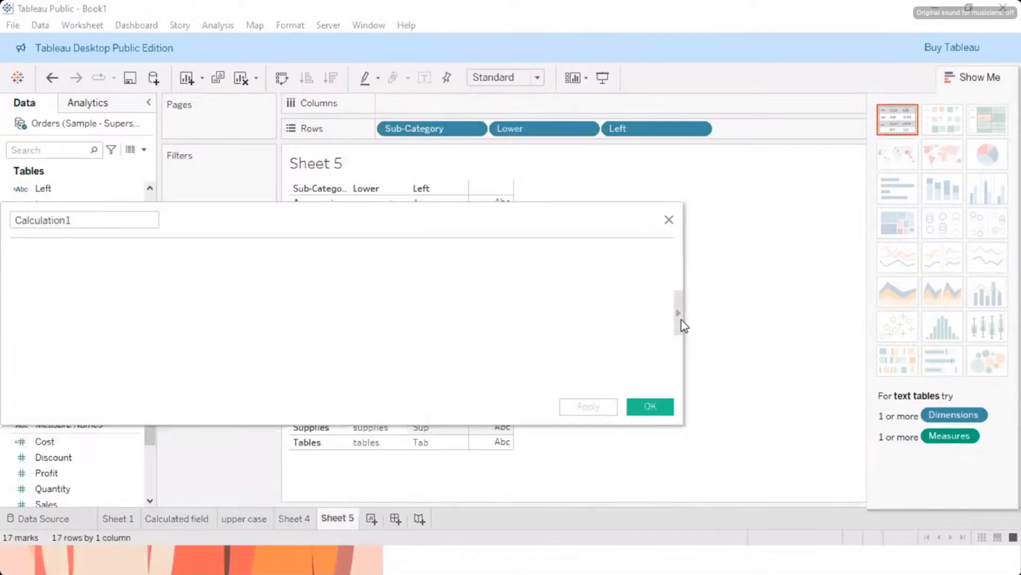
pyautogui.click(678, 314)
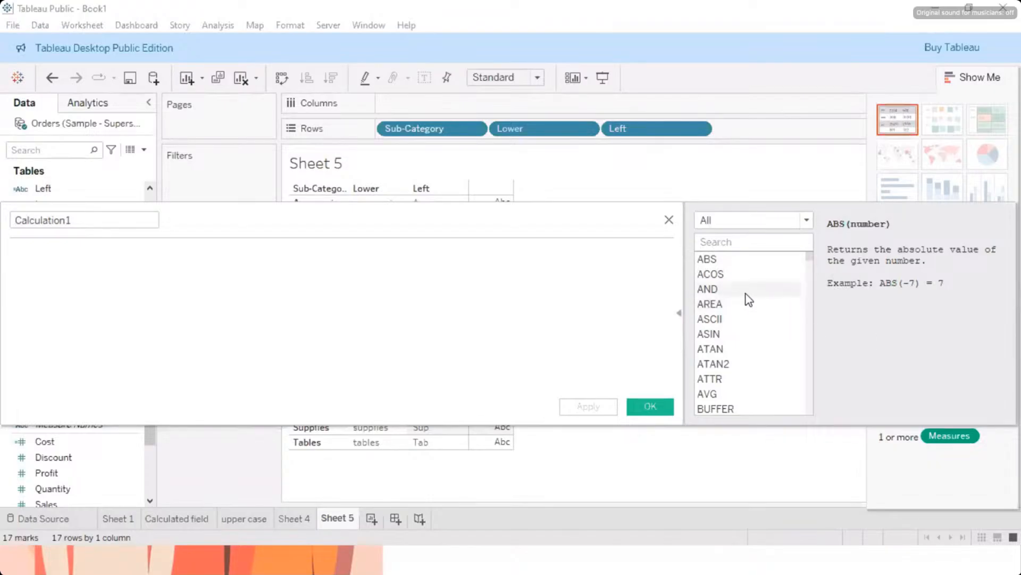
pyautogui.scroll(-5, 744, 304)
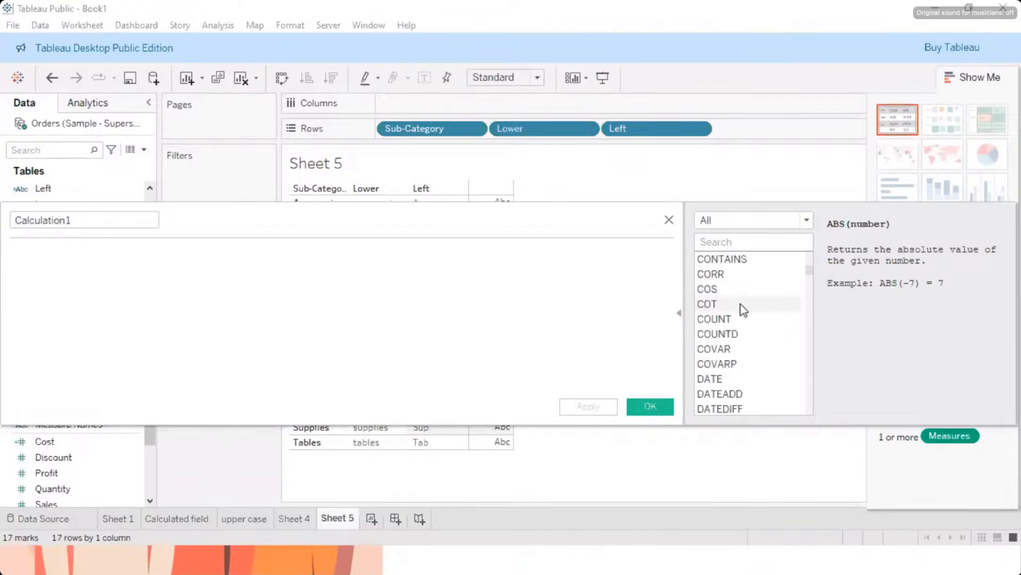
pyautogui.click(680, 316)
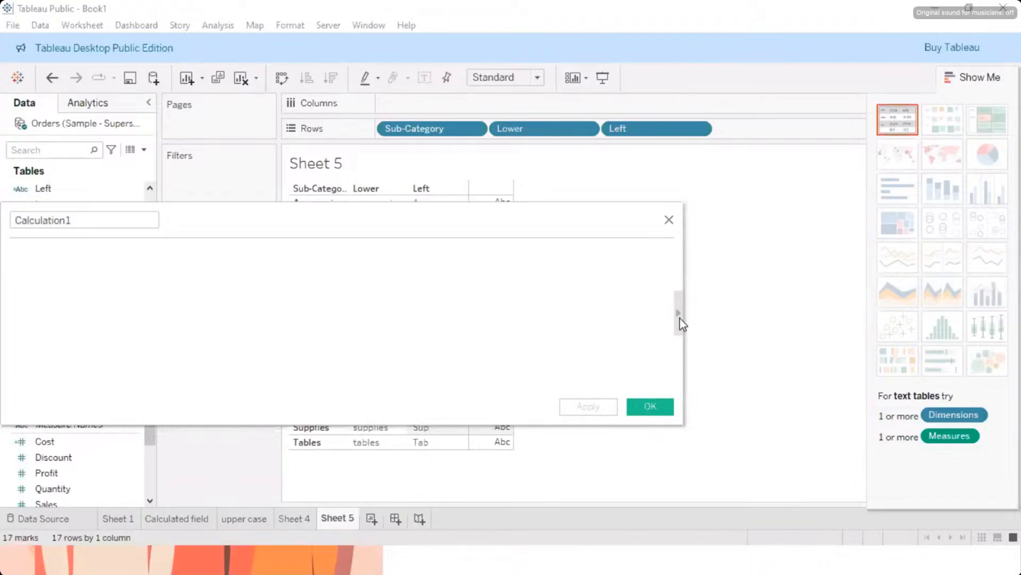
pyautogui.click(669, 220)
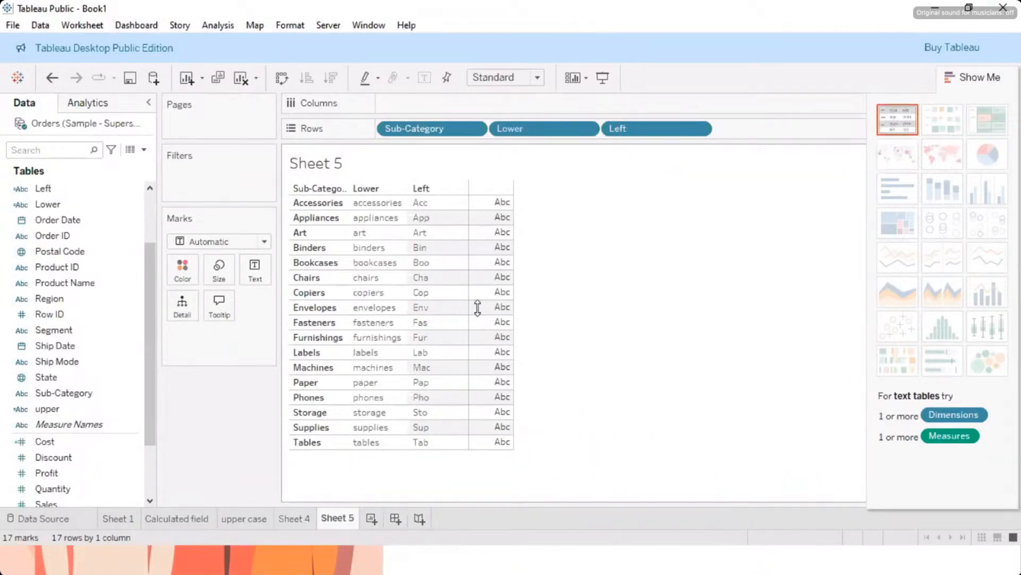
# Step: Start a new calculated field, expand its full function list and view the COUNT function's description
pyautogui.click(220, 30)
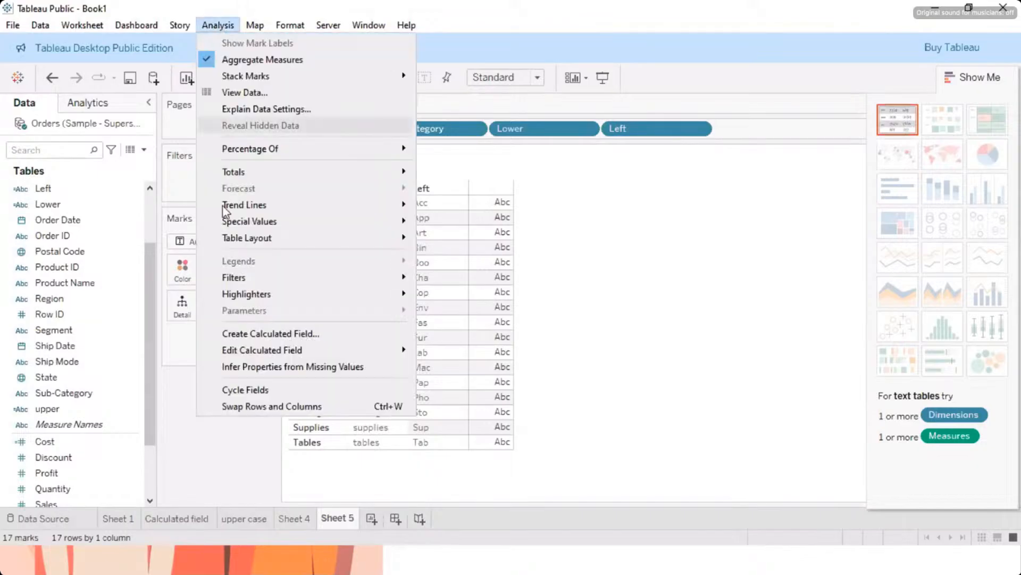
pyautogui.click(246, 335)
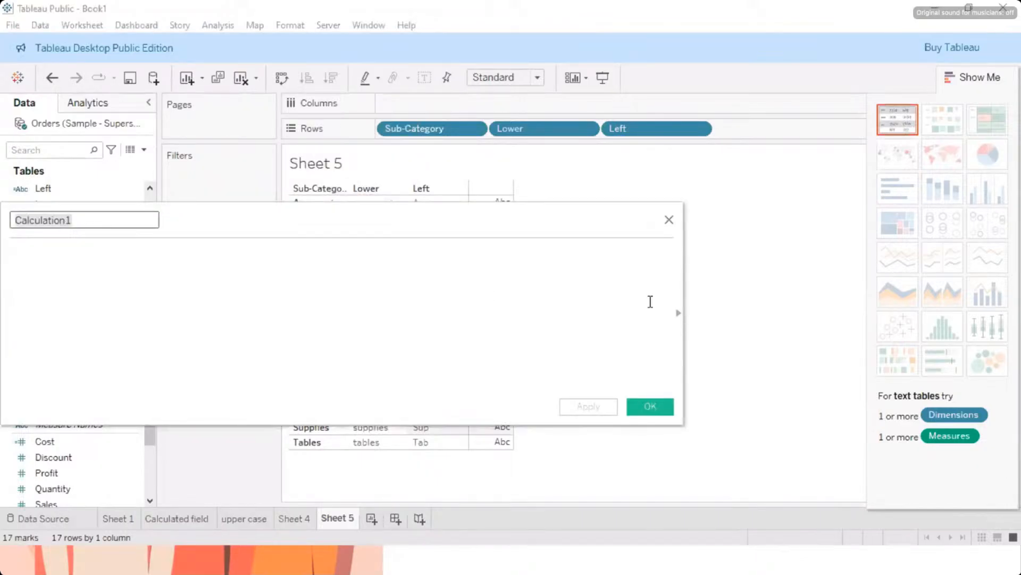
pyautogui.click(679, 319)
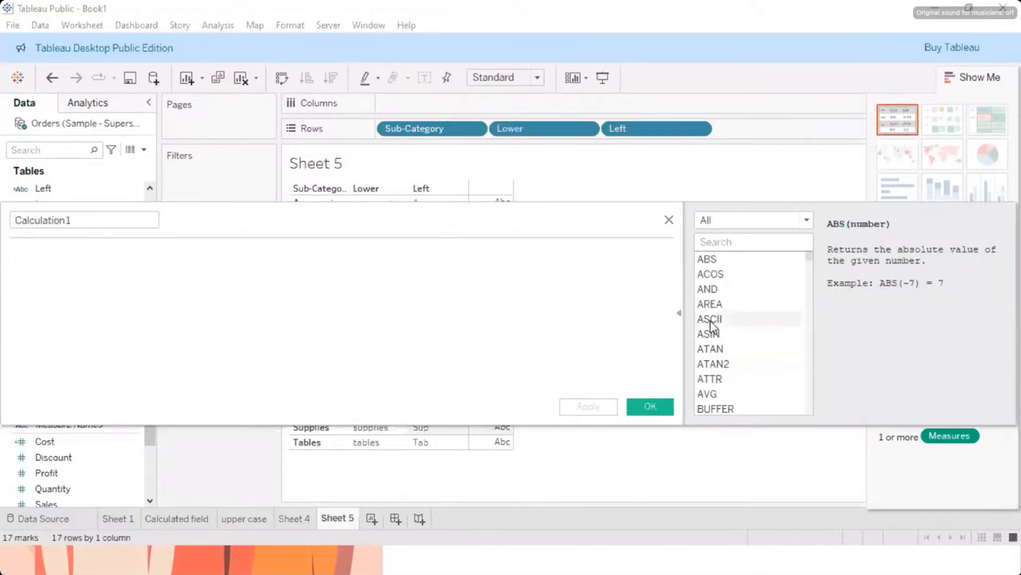
pyautogui.scroll(-6, 711, 324)
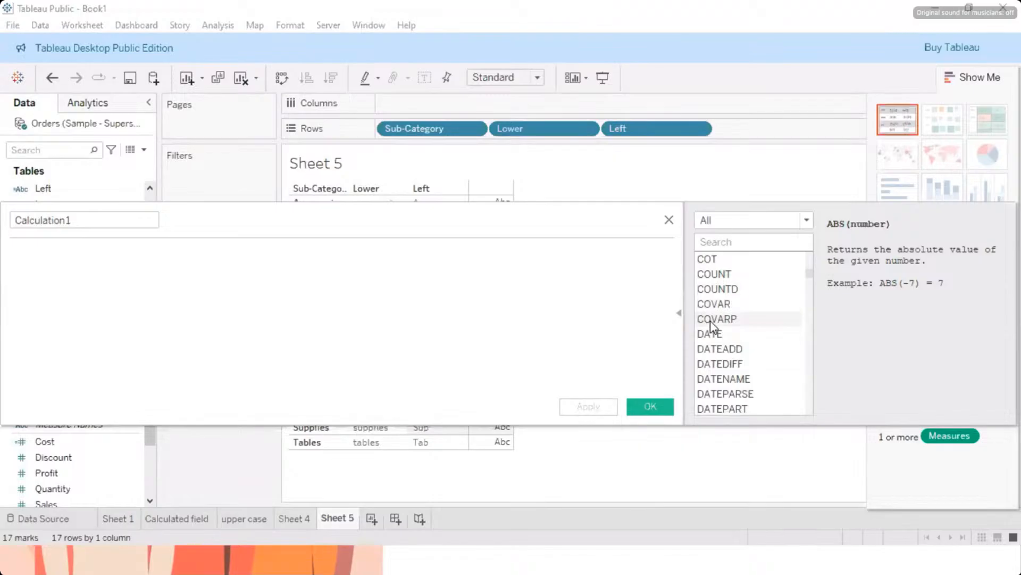
pyautogui.scroll(1, 710, 323)
pyautogui.click(720, 321)
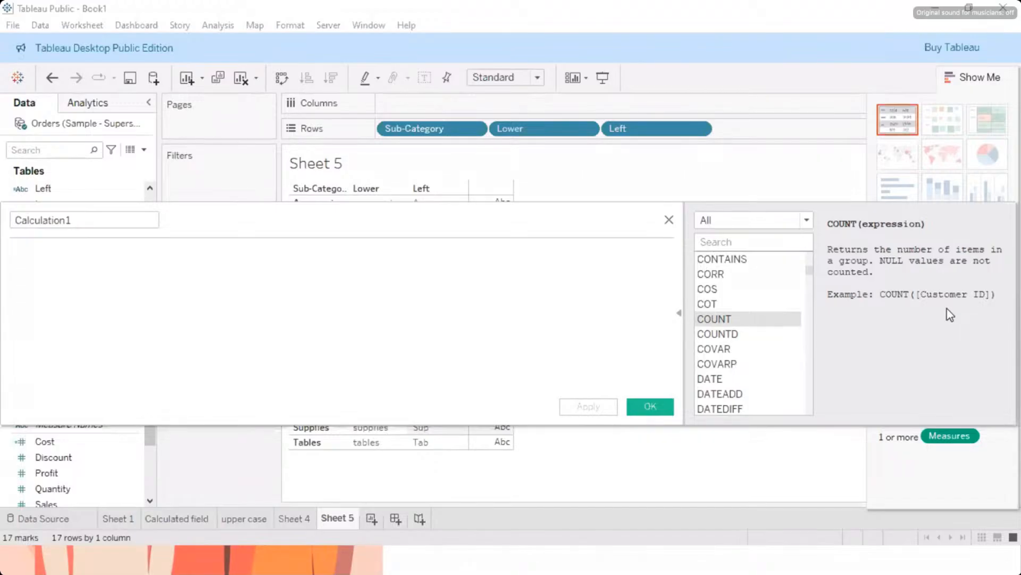
pyautogui.scroll(3, 736, 295)
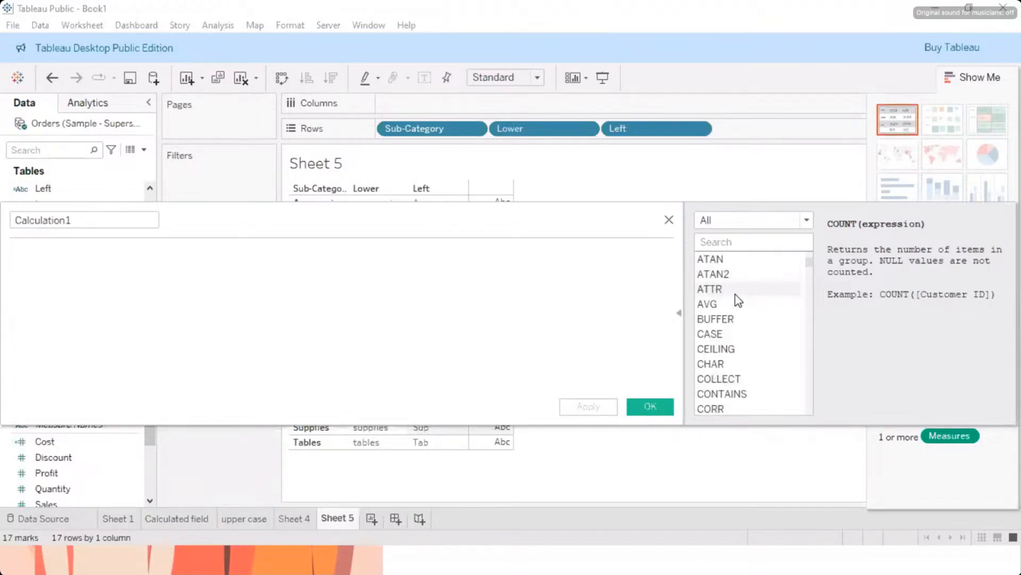
pyautogui.scroll(1, 739, 290)
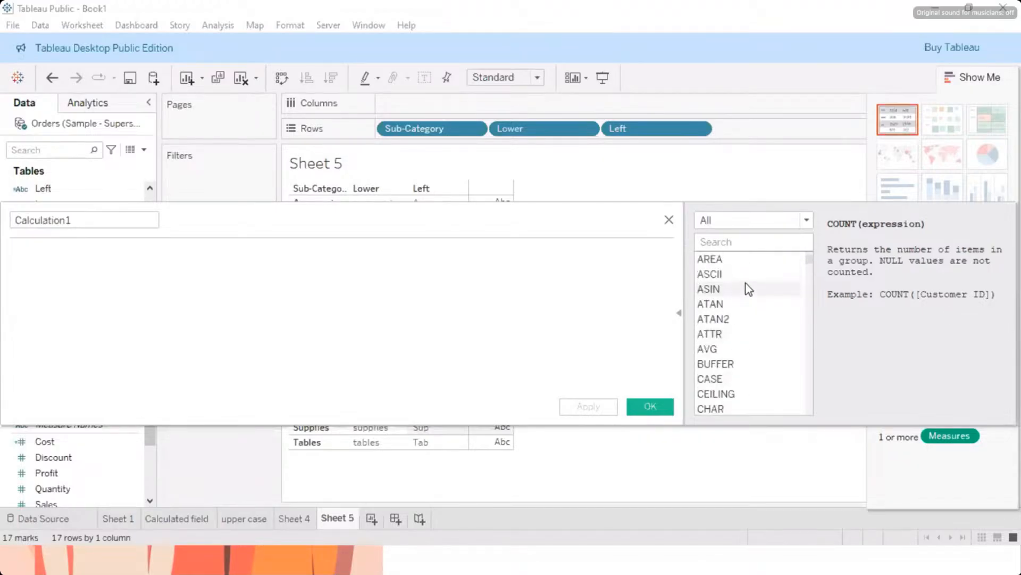
# Step: Filter the function list to Number functions, view the CEILING and FLOOR descriptions, and close the editor without saving
pyautogui.click(807, 220)
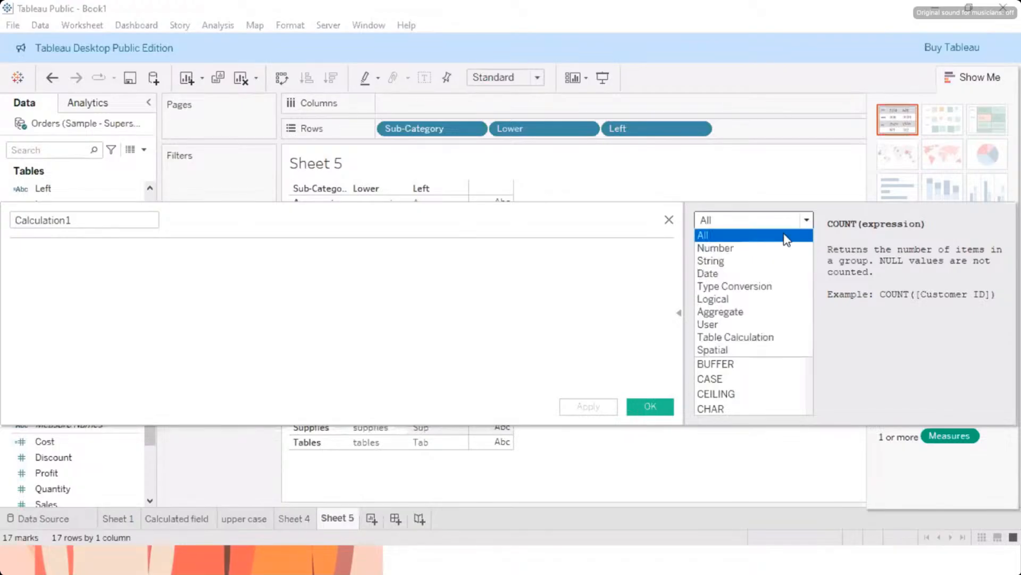
pyautogui.click(733, 251)
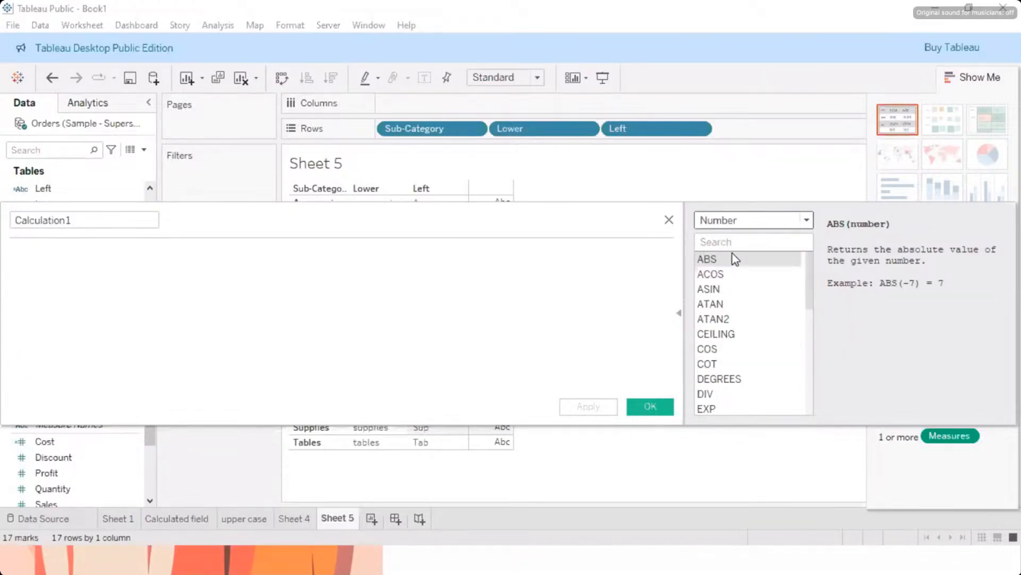
pyautogui.click(729, 338)
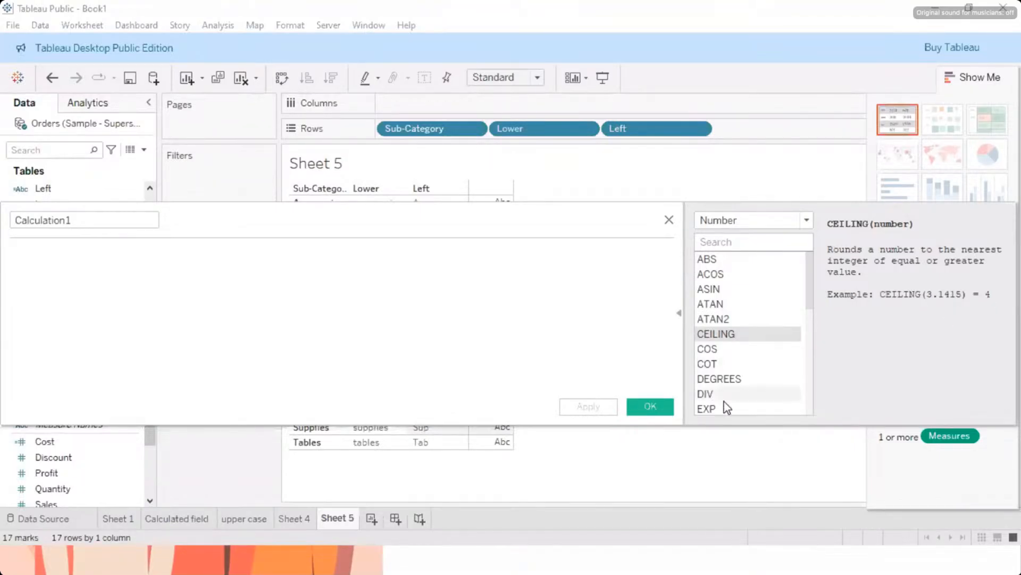
pyautogui.scroll(-2, 727, 408)
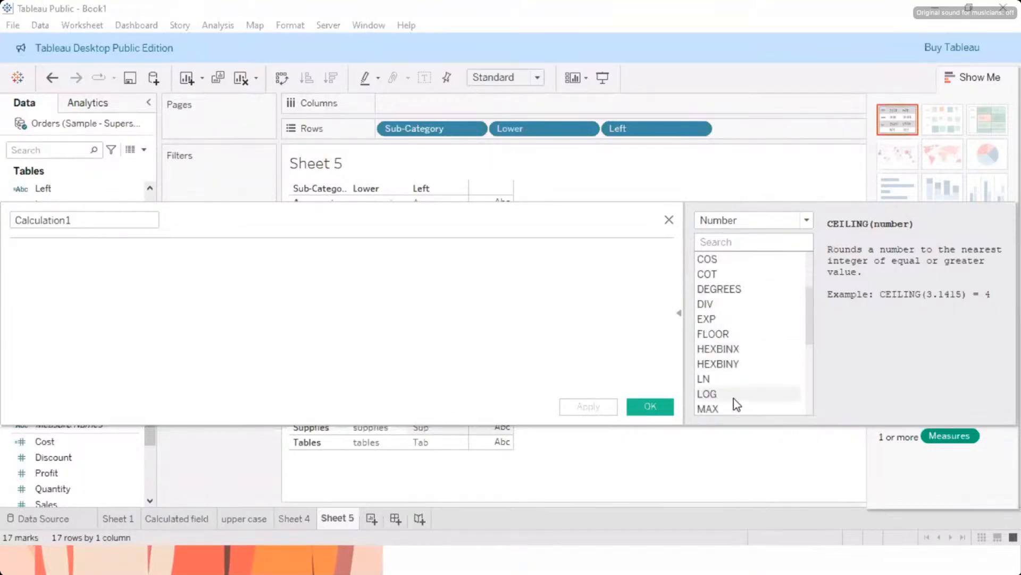
pyautogui.click(725, 336)
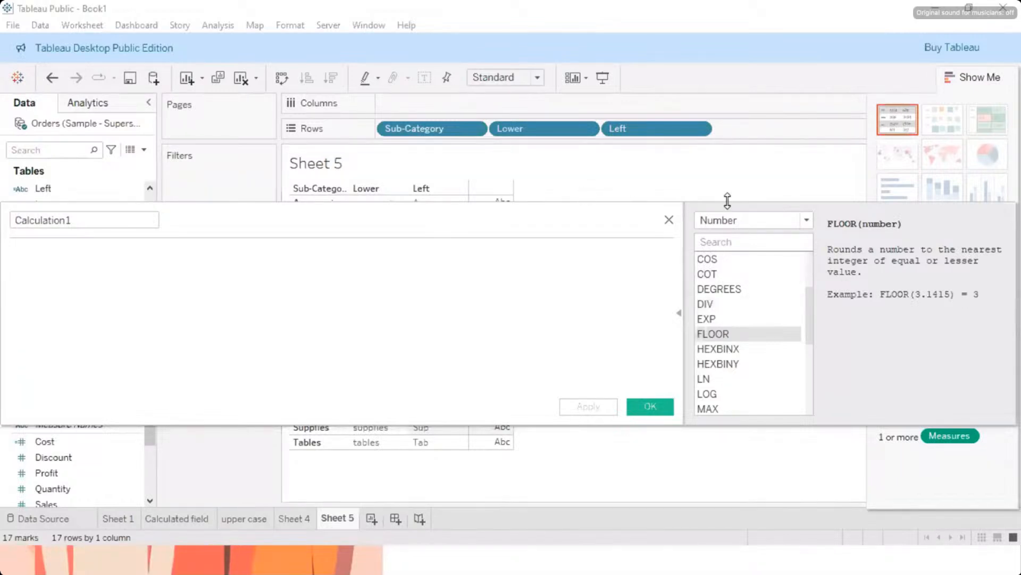
pyautogui.click(669, 219)
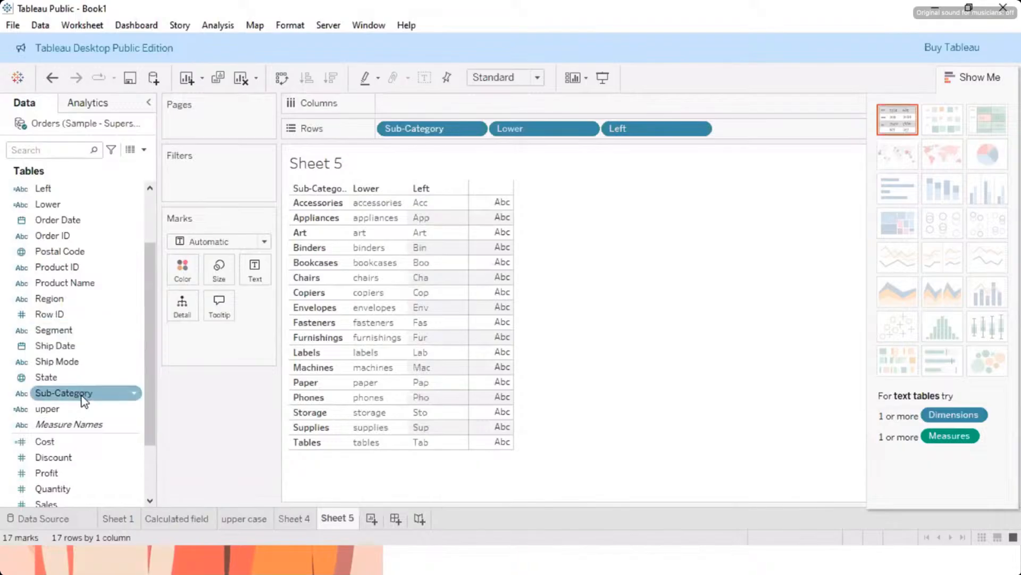
# Step: Create a new worksheet with Sub-Category in the rows and Sales as the text values of the table
pyautogui.scroll(-3, 81, 395)
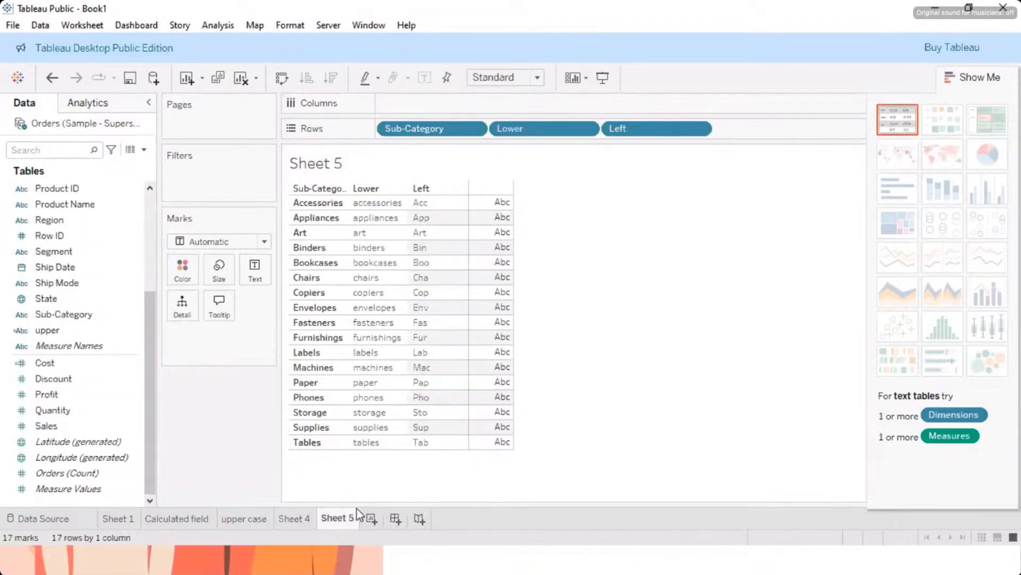
pyautogui.click(370, 520)
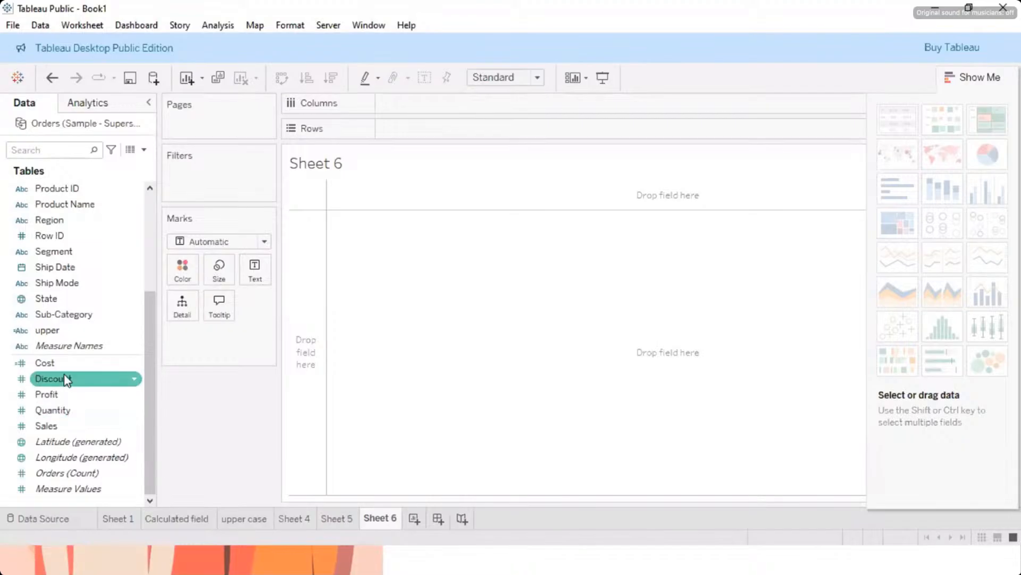
pyautogui.moveTo(59, 313); pyautogui.dragTo(406, 139)
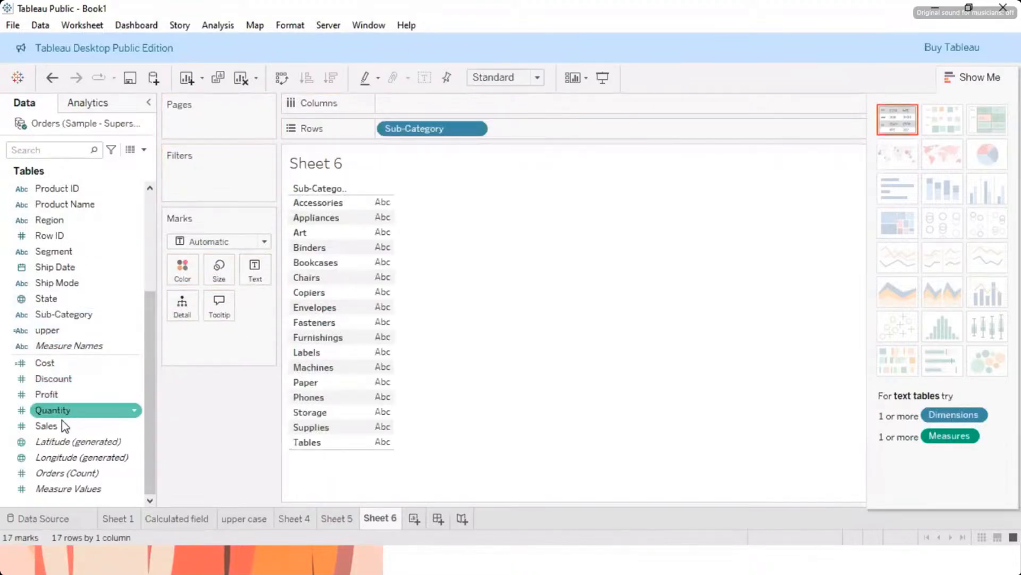
pyautogui.moveTo(56, 425); pyautogui.dragTo(371, 287)
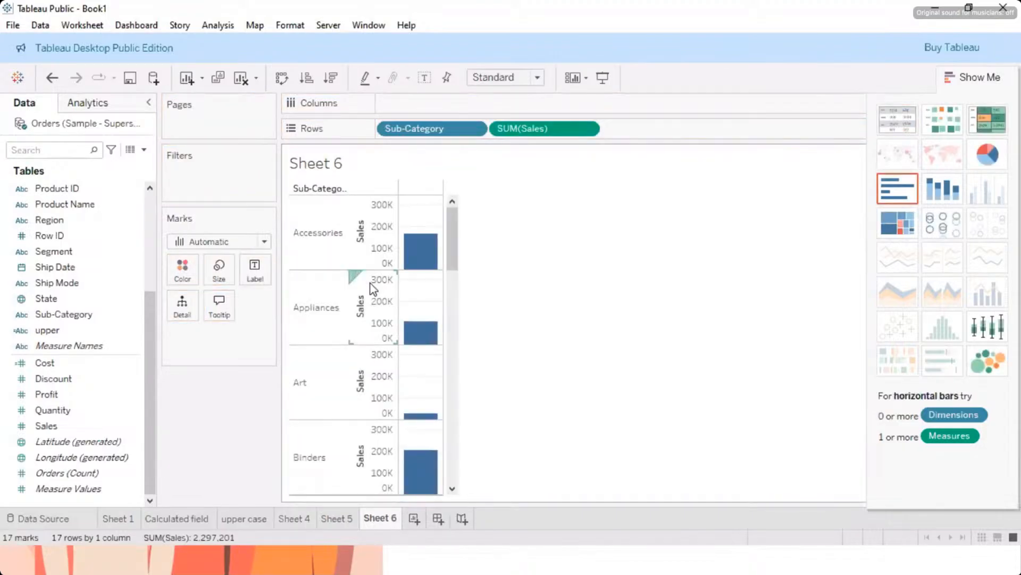
pyautogui.hotkey('ctrl', 'z')
pyautogui.moveTo(80, 425); pyautogui.dragTo(383, 308)
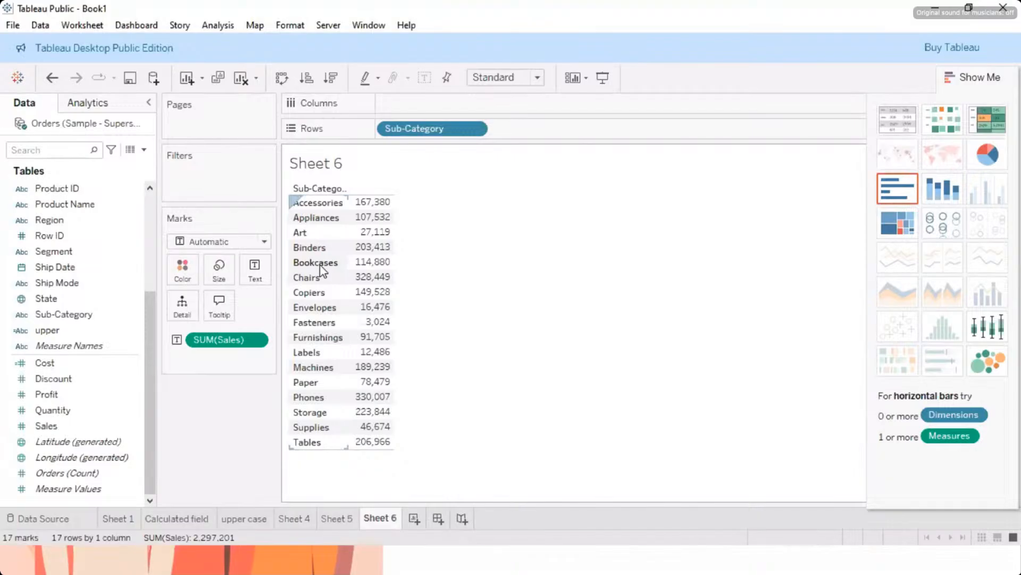
pyautogui.moveTo(367, 202)
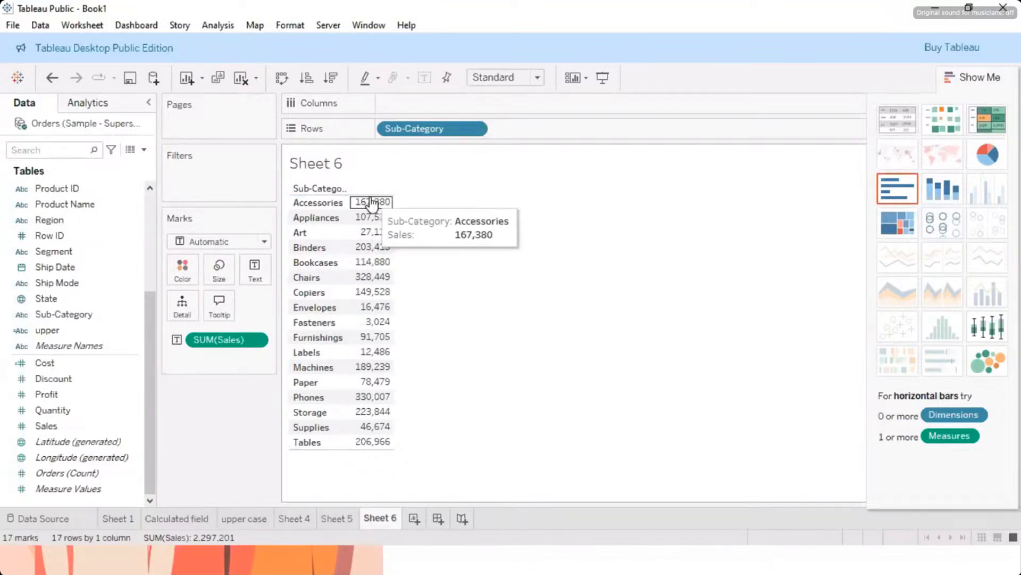
pyautogui.click(255, 342)
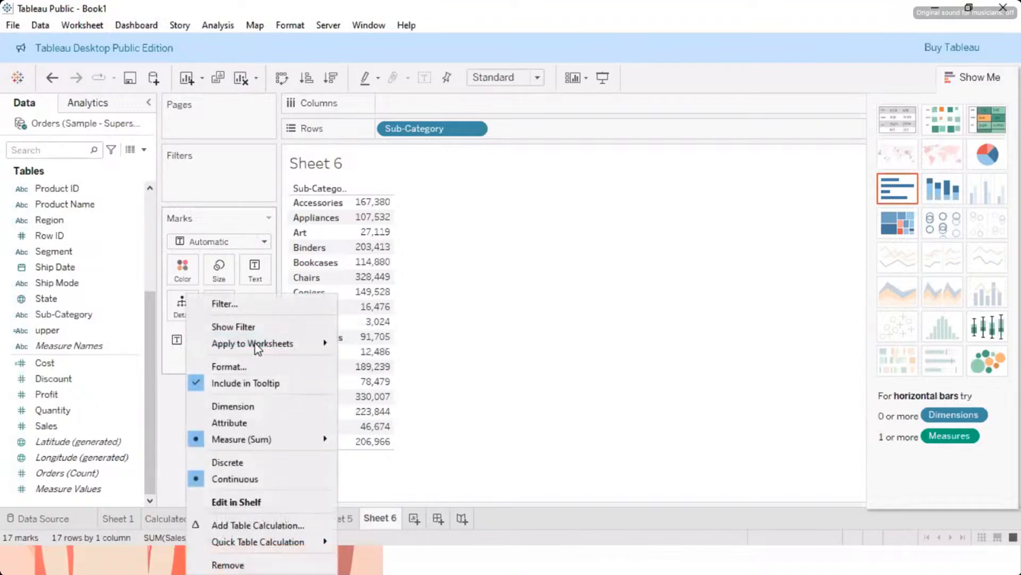
pyautogui.click(429, 270)
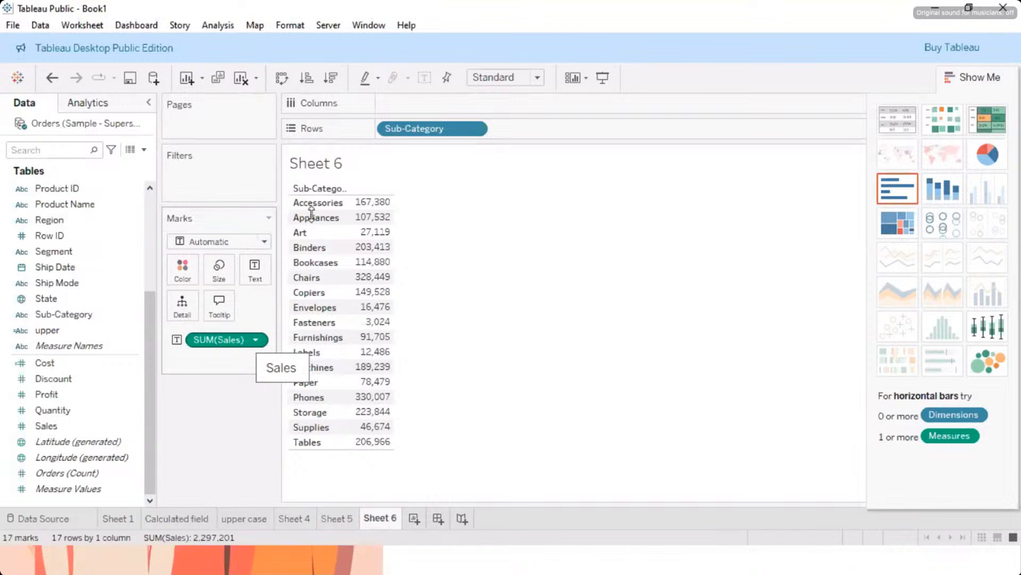
pyautogui.moveTo(381, 207)
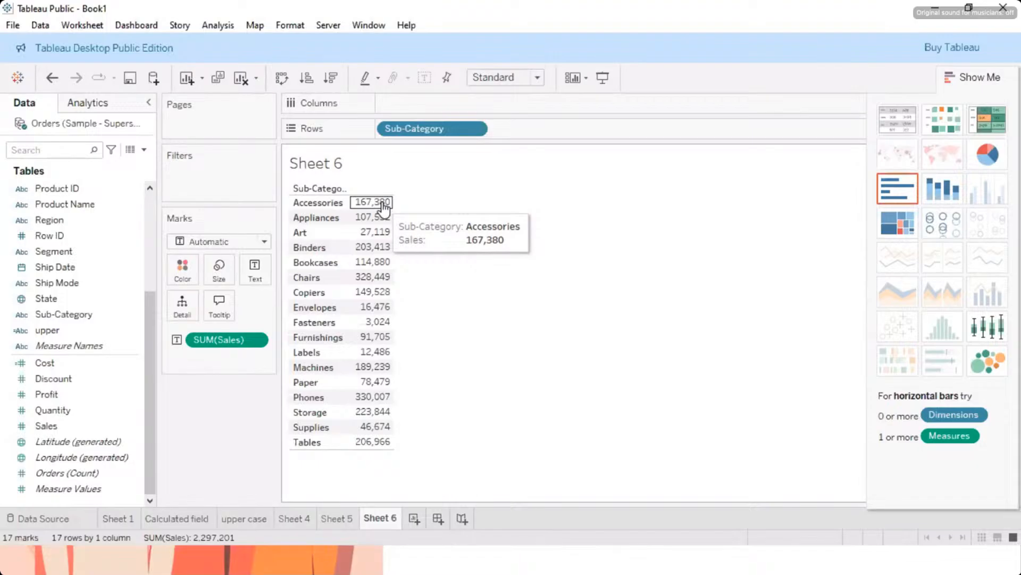
pyautogui.click(256, 341)
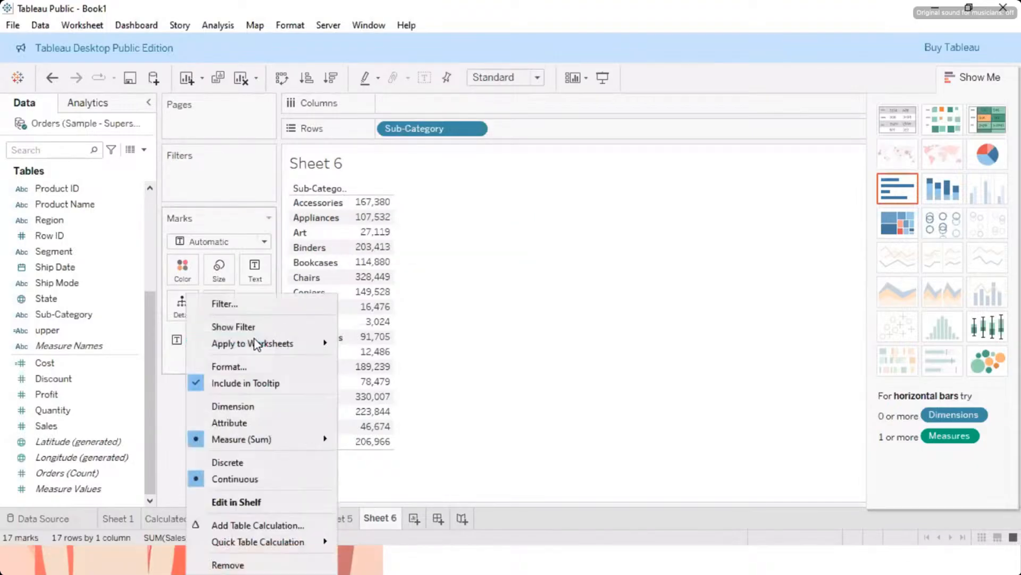
pyautogui.click(226, 367)
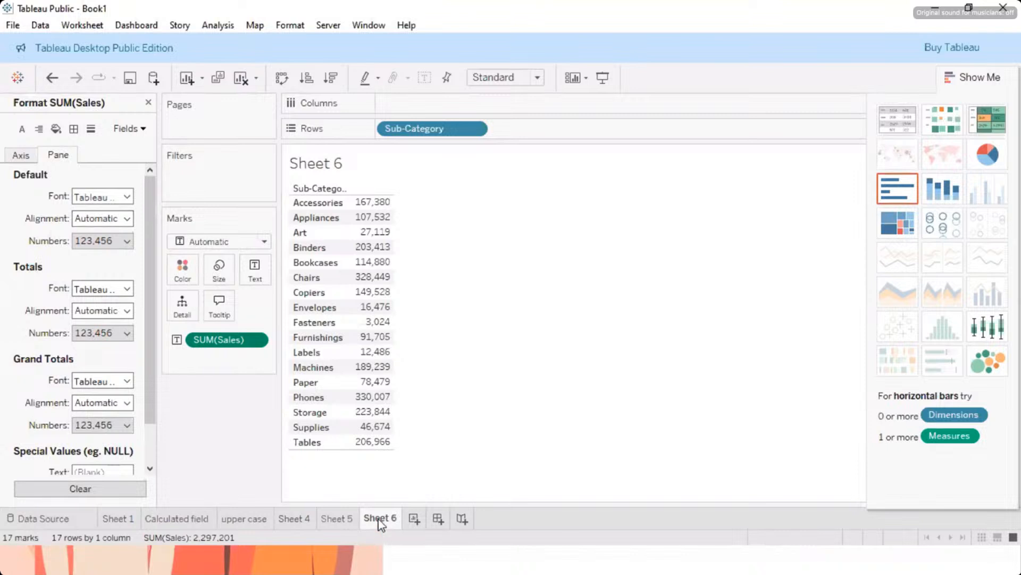
pyautogui.moveTo(381, 524)
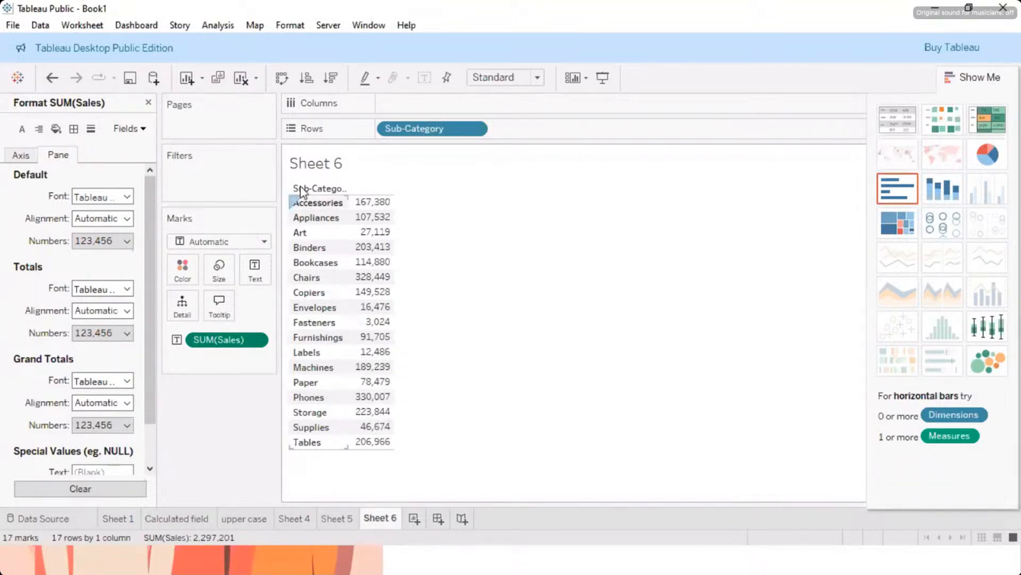
pyautogui.click(148, 102)
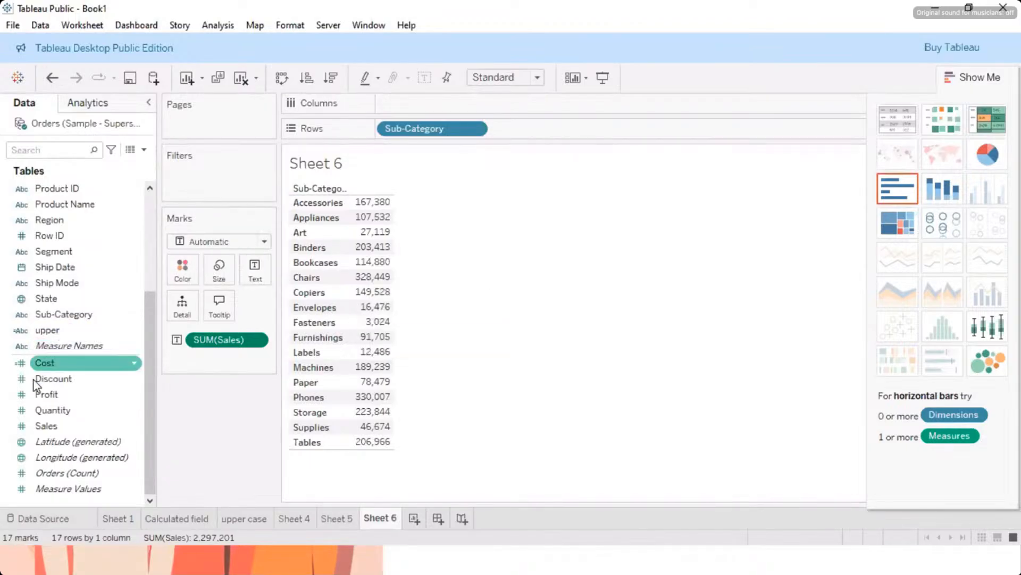
# Step: Format the default numbers of SUM(Sales) as Number (Custom) with 2 decimal places
pyautogui.moveTo(375, 230)
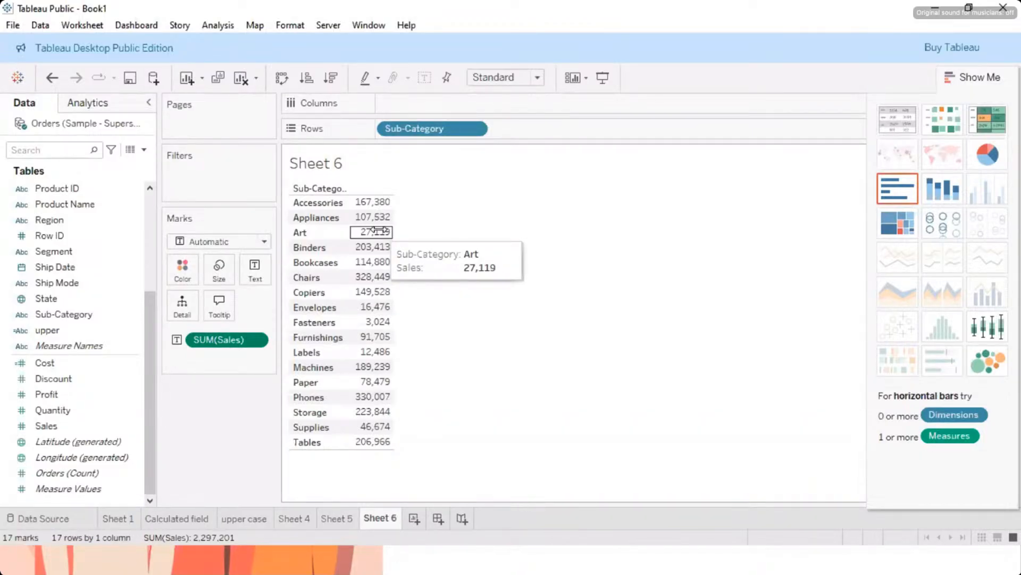
pyautogui.click(256, 341)
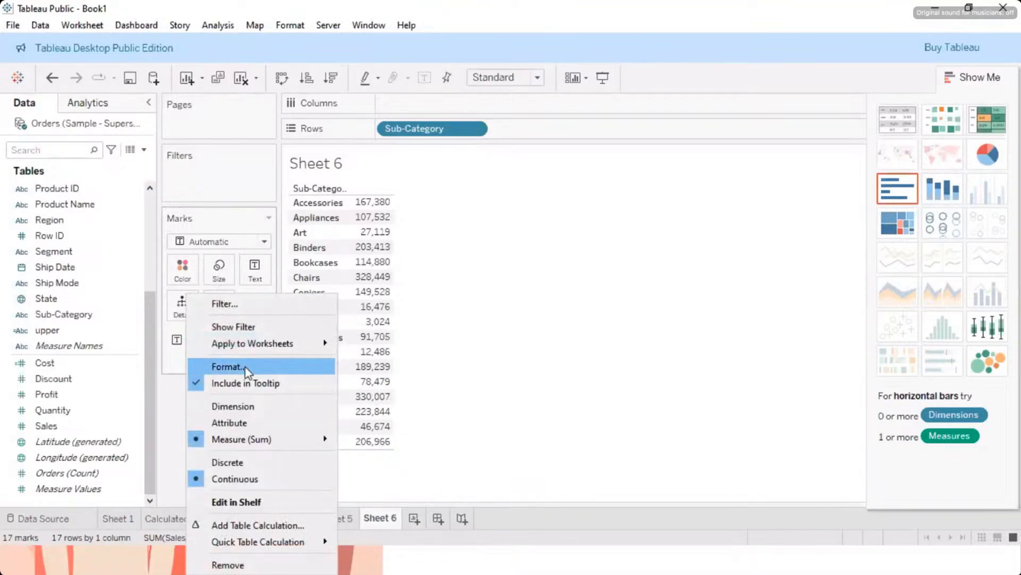
pyautogui.click(244, 367)
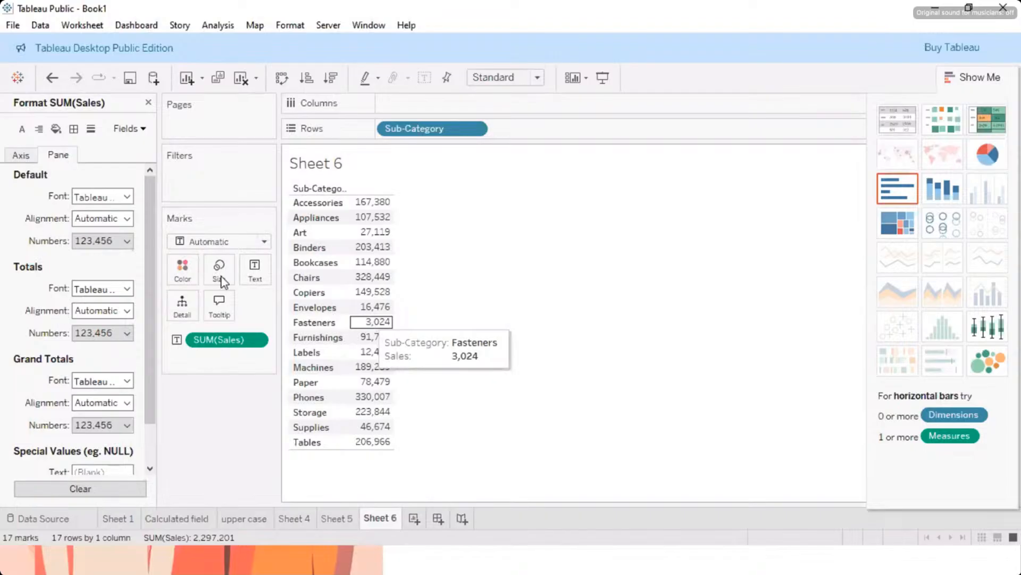
pyautogui.click(128, 242)
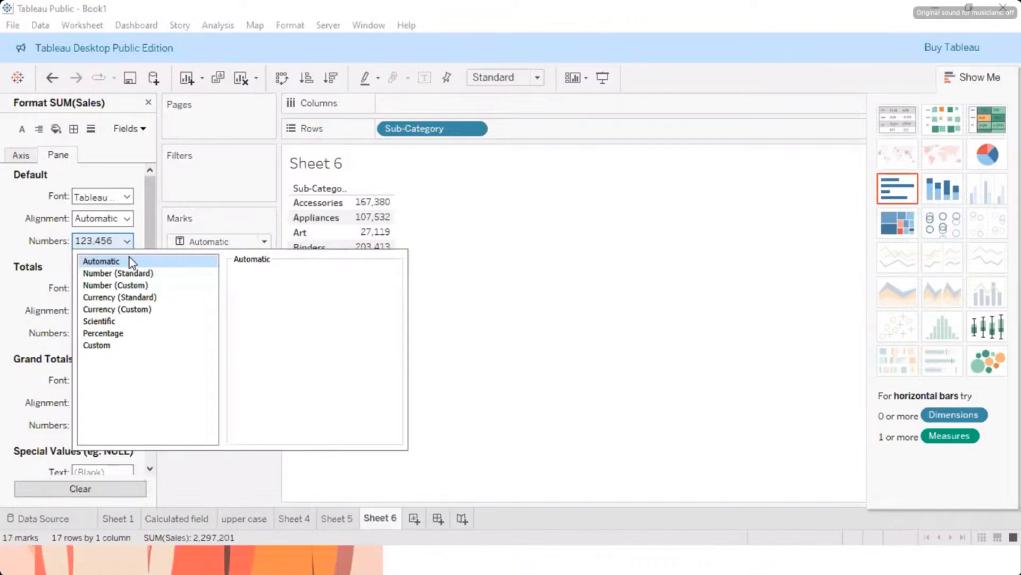
pyautogui.click(137, 287)
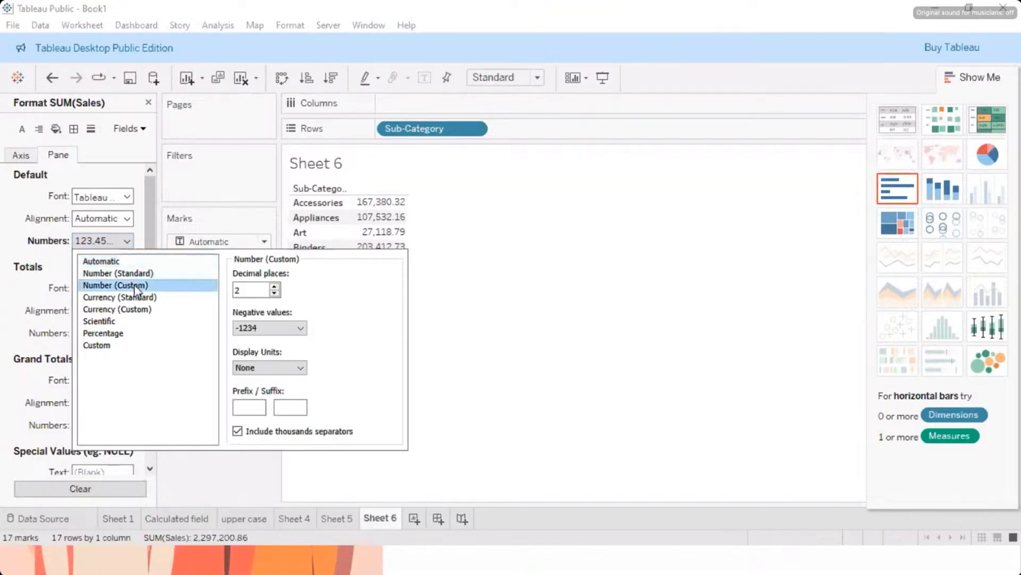
pyautogui.click(548, 266)
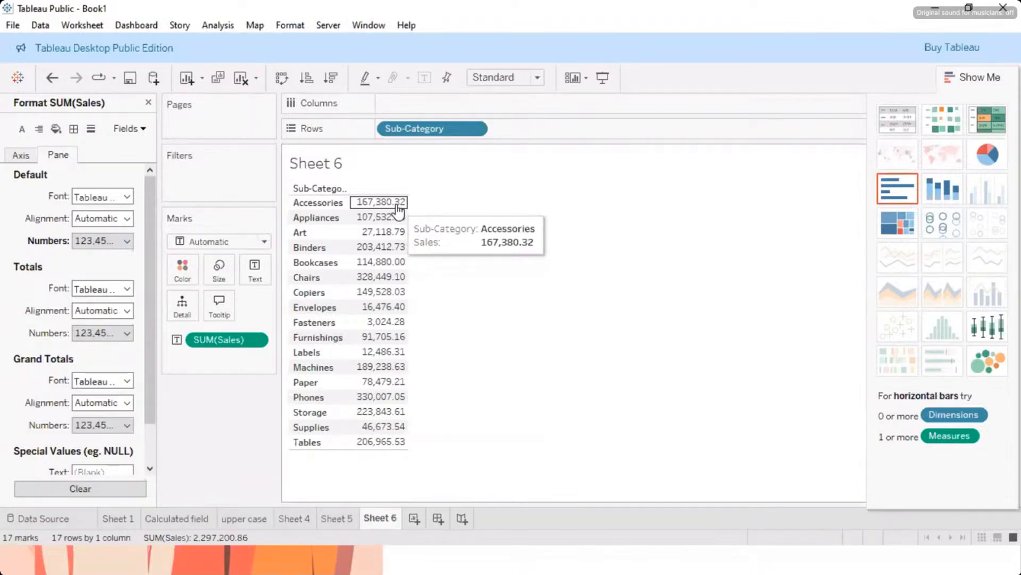
# Step: Review the default number format options of SUM(Sales), including the Number (Custom) decimal places
pyautogui.rightClick(253, 341)
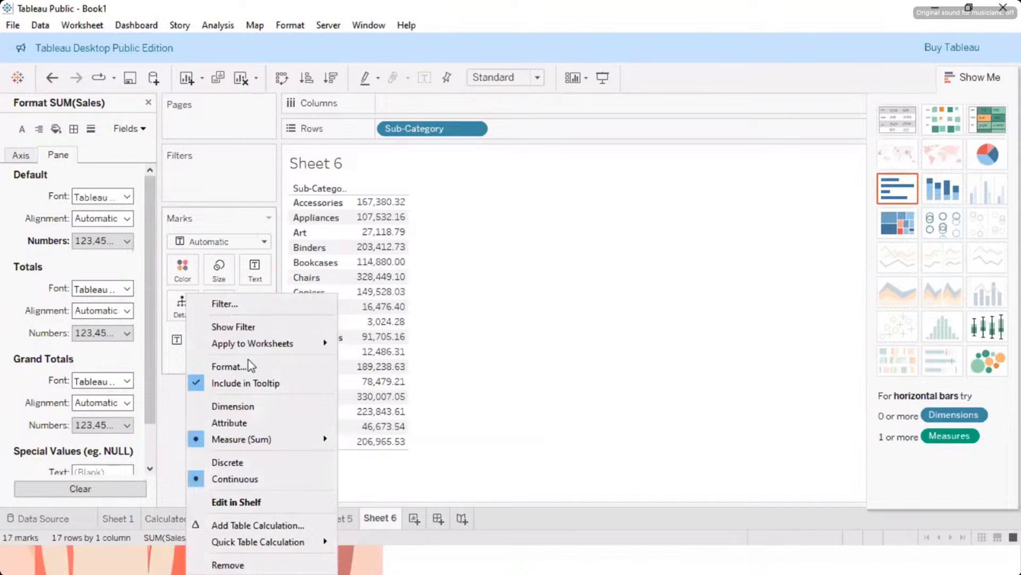
pyautogui.click(110, 262)
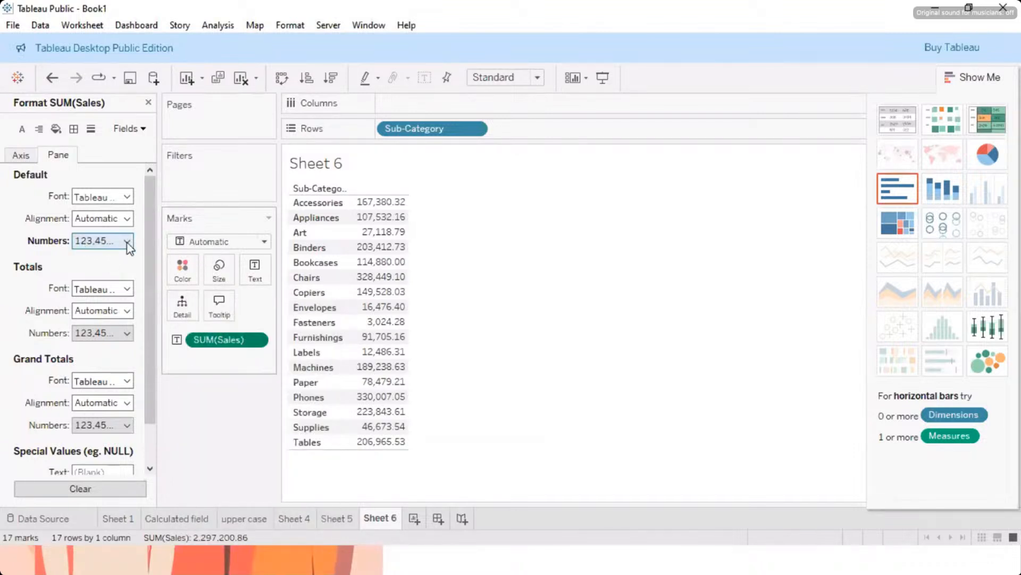
pyautogui.click(128, 242)
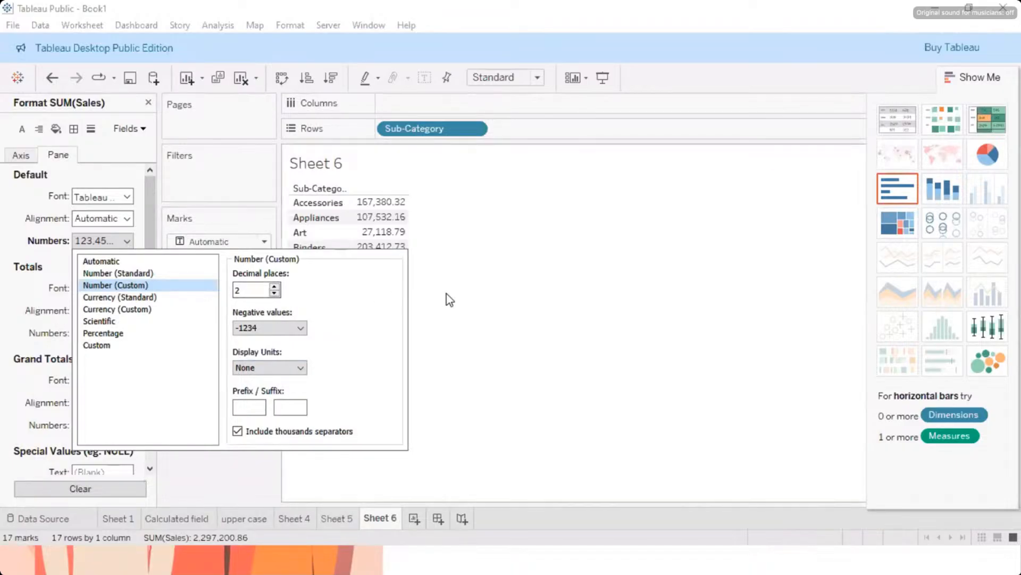
pyautogui.click(420, 218)
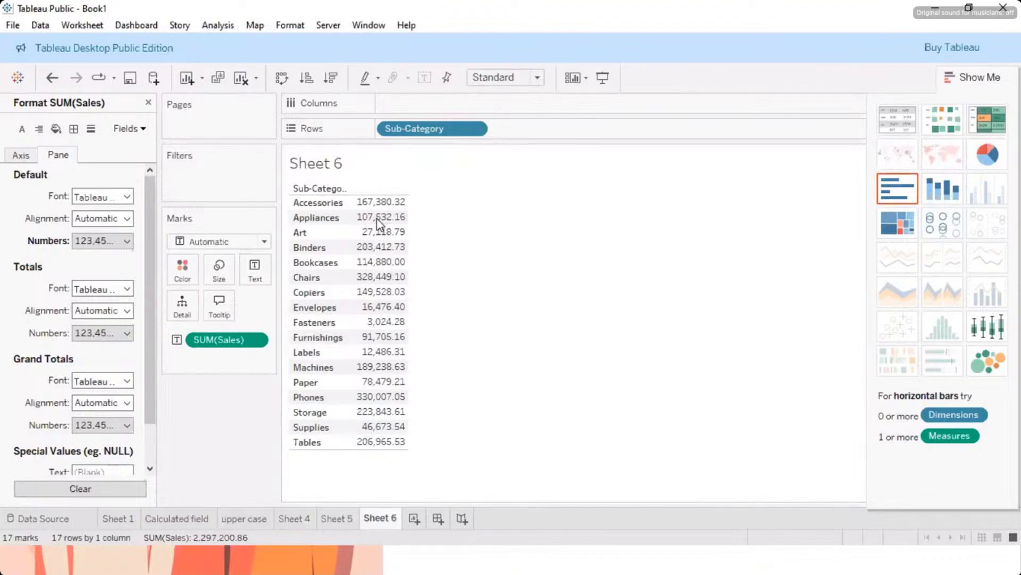
# Step: Create a calculated field named Ceiling with the formula CEILING([Sales])
pyautogui.click(212, 25)
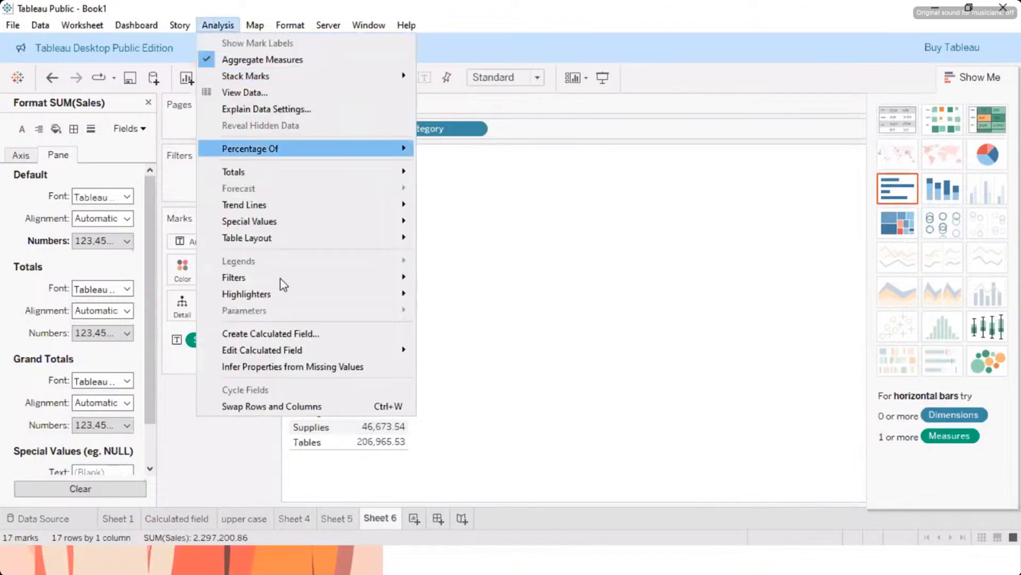
pyautogui.click(285, 333)
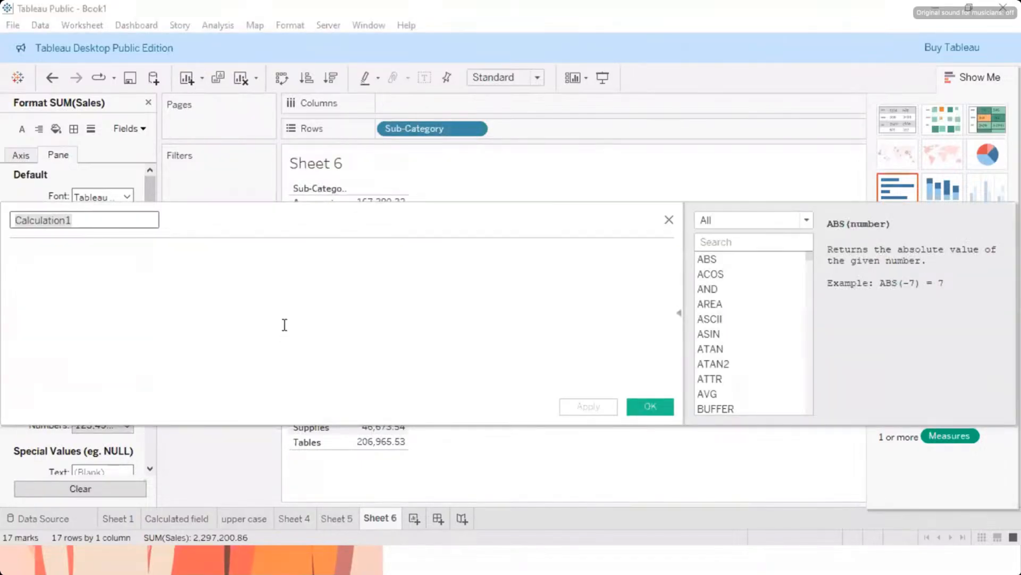
pyautogui.write('Ceiling')
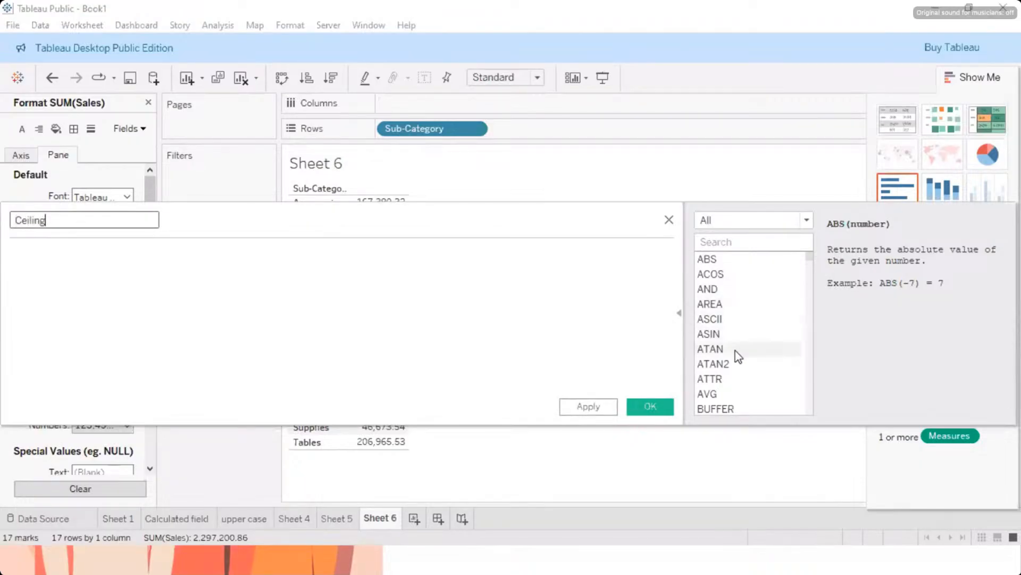
pyautogui.scroll(-3, 735, 351)
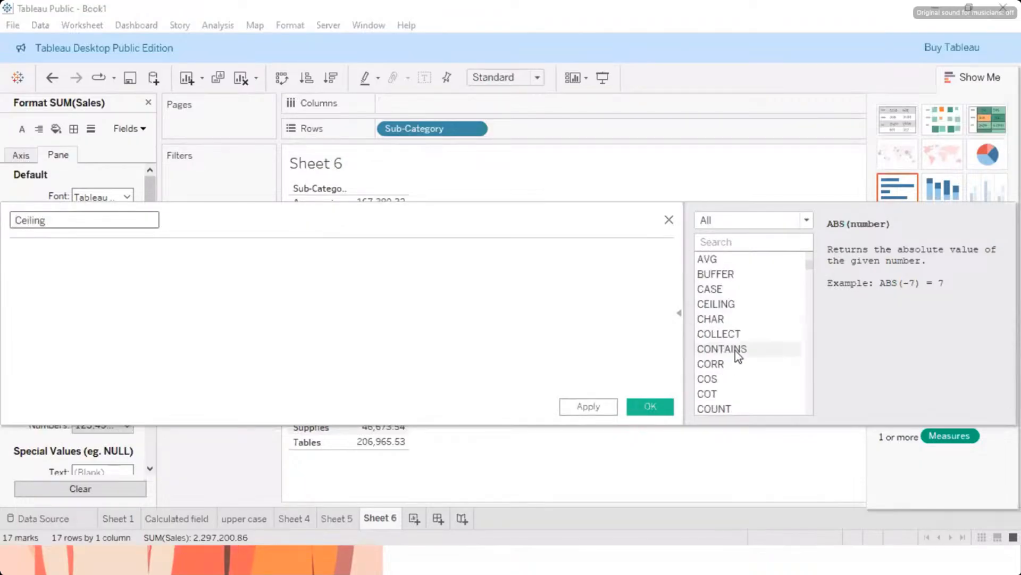
pyautogui.click(727, 307)
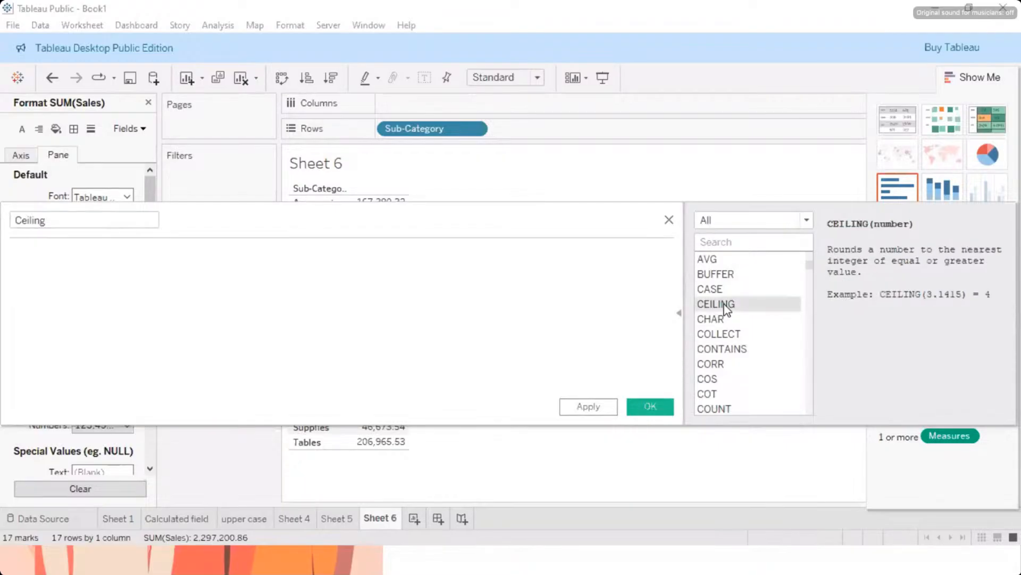
pyautogui.doubleClick(726, 307)
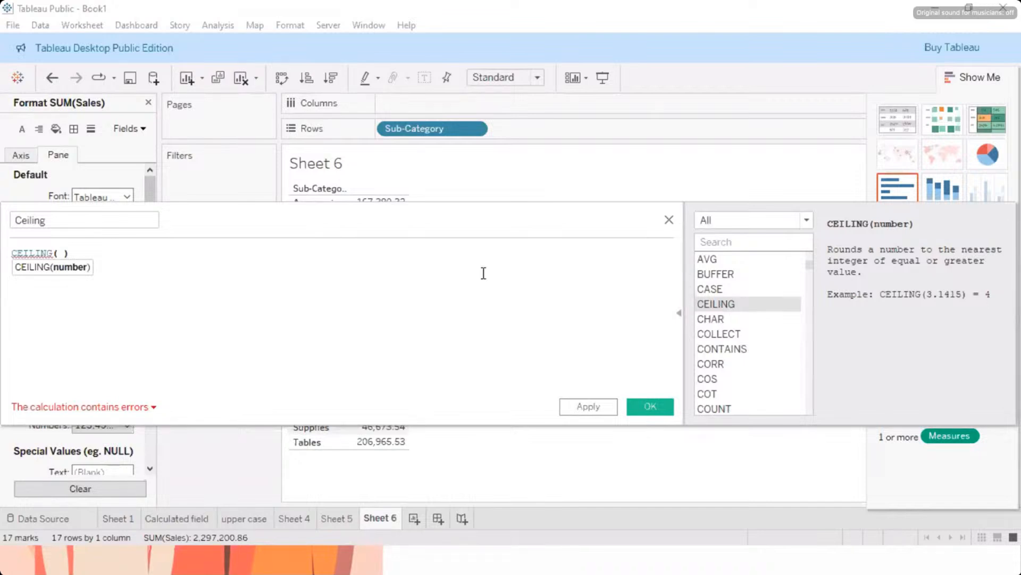
pyautogui.write('sa')
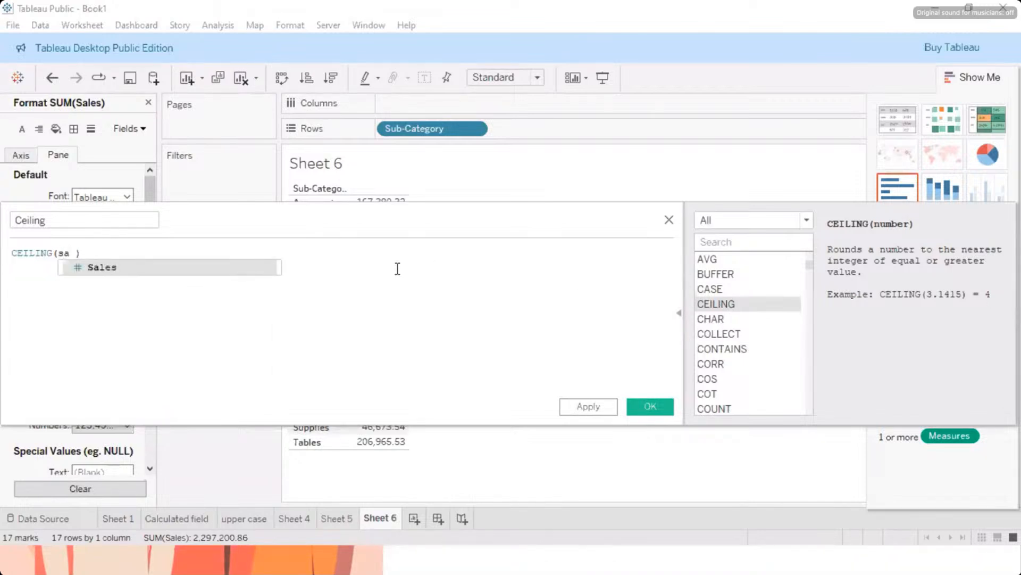
pyautogui.press('Return')
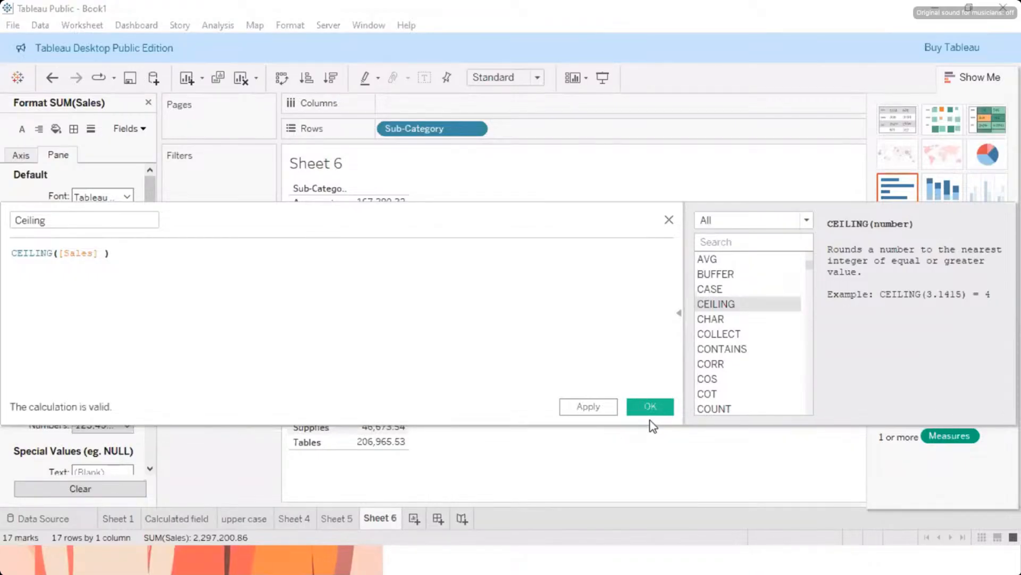
pyautogui.click(572, 410)
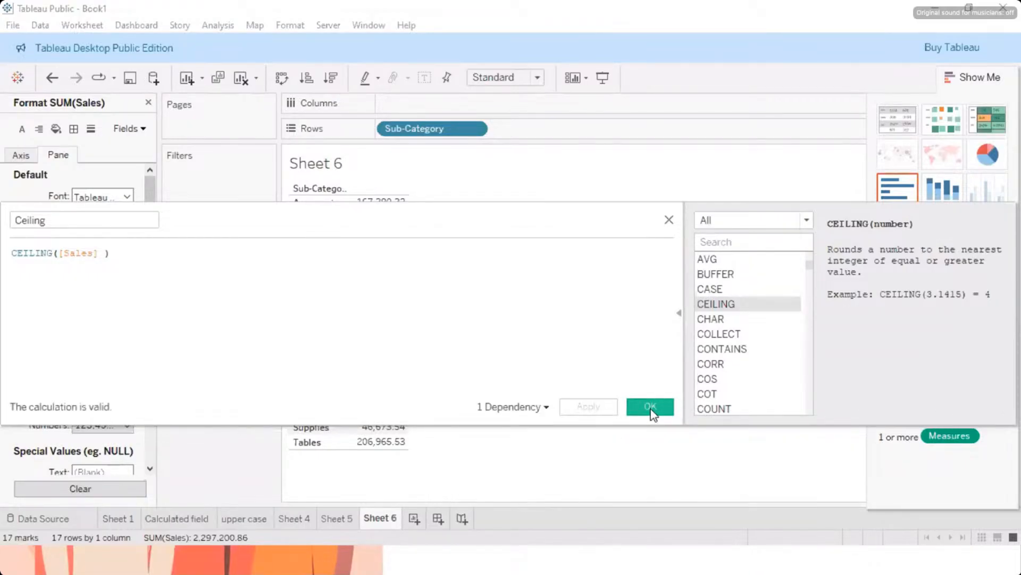
pyautogui.click(650, 407)
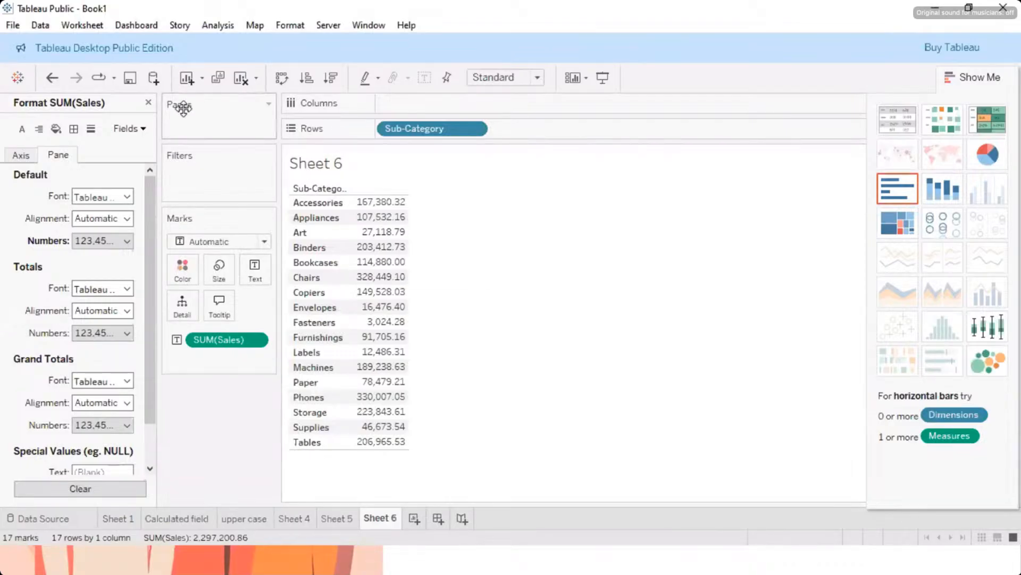
# Step: Close the SUM(Sales) formatting settings and add the Ceiling field to the table as a value column alongside Sales
pyautogui.click(149, 103)
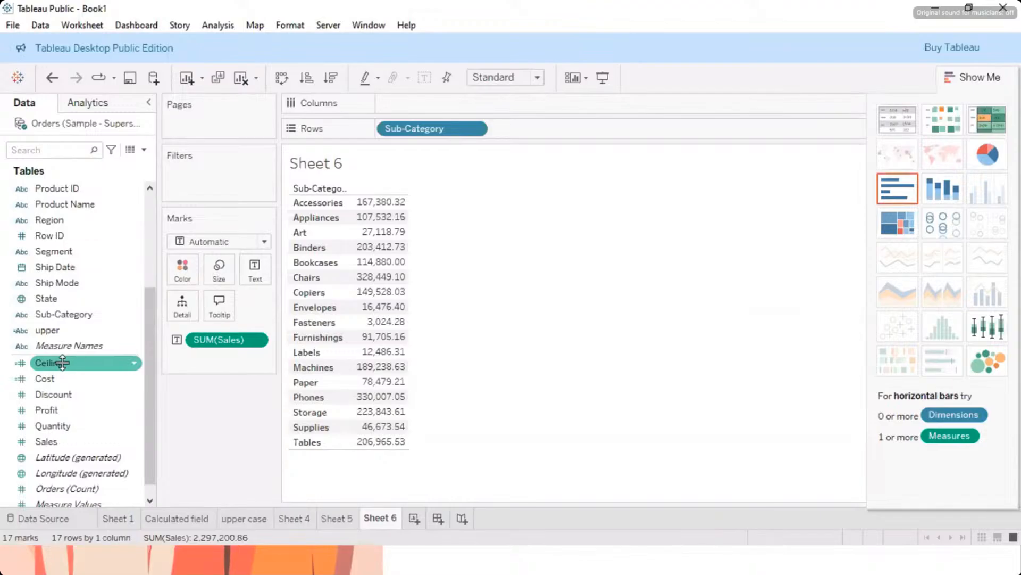
pyautogui.moveTo(62, 363); pyautogui.dragTo(375, 268)
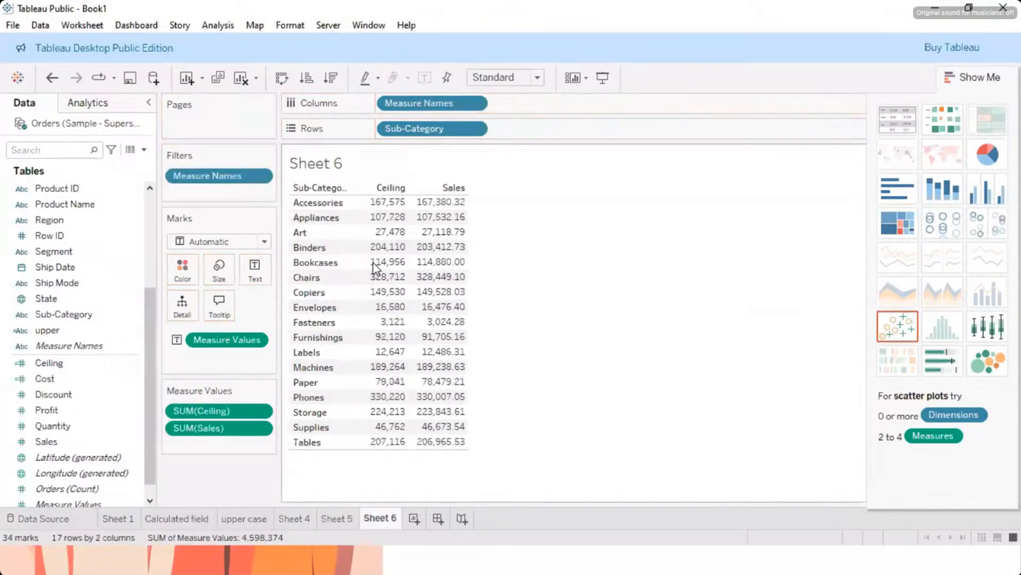
# Step: Delete the Ceiling calculated field from the data source, accepting its removal from the affected sheets
pyautogui.moveTo(408, 228)
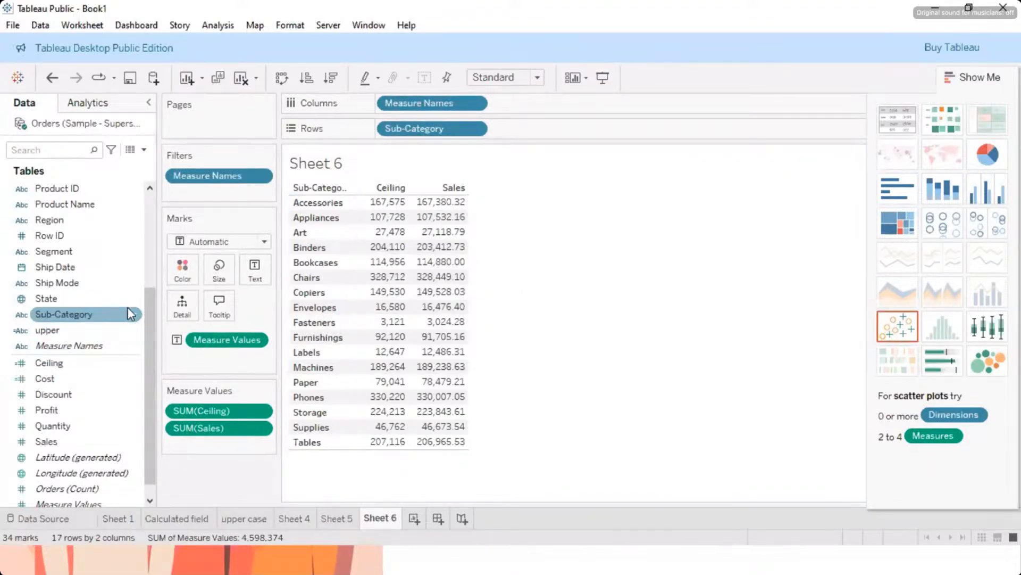
pyautogui.click(138, 364)
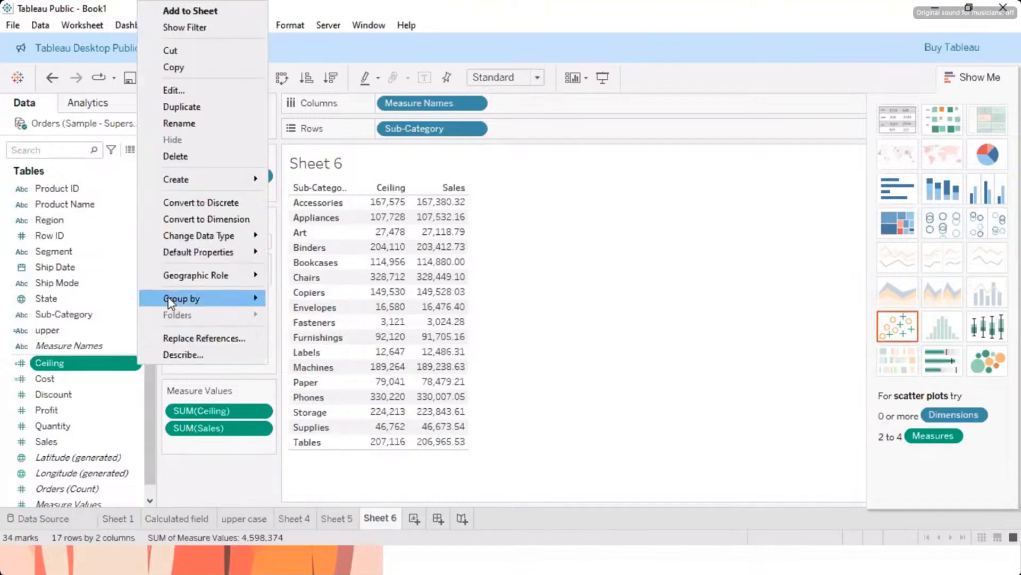
pyautogui.click(188, 163)
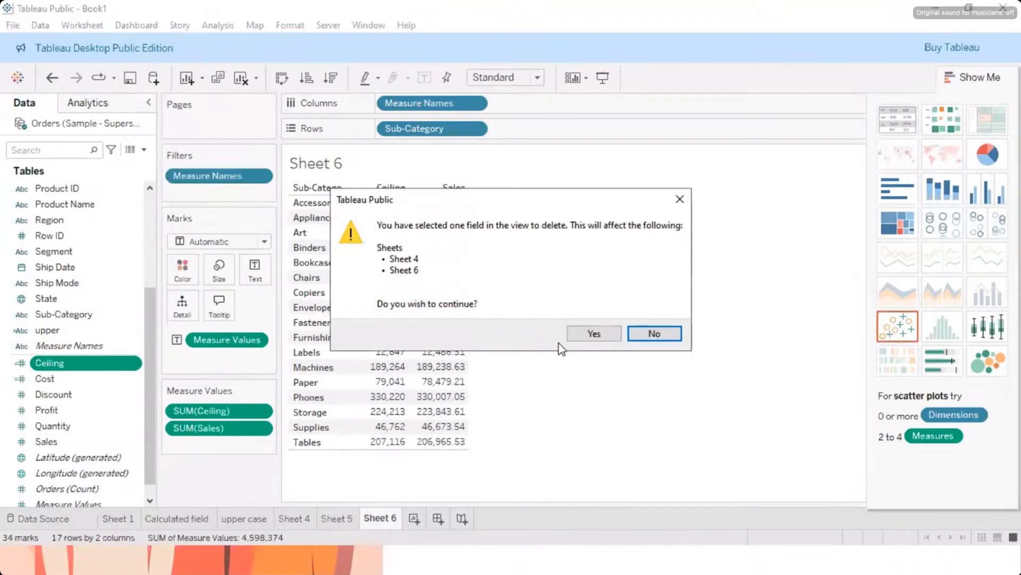
pyautogui.click(594, 333)
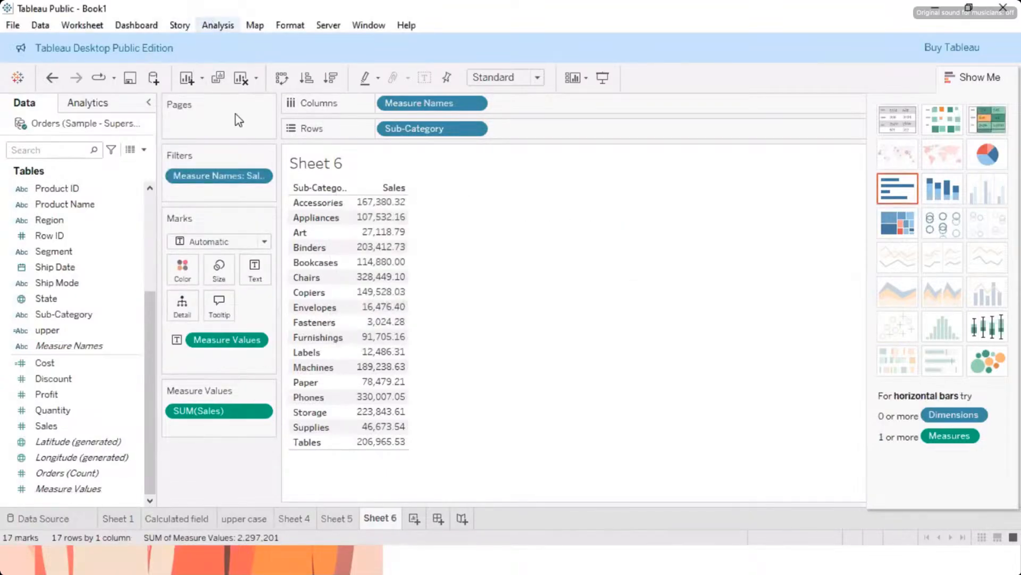
# Step: Start a new calculated field named ceiling and insert the CEILING function into its formula
pyautogui.click(210, 25)
pyautogui.click(291, 337)
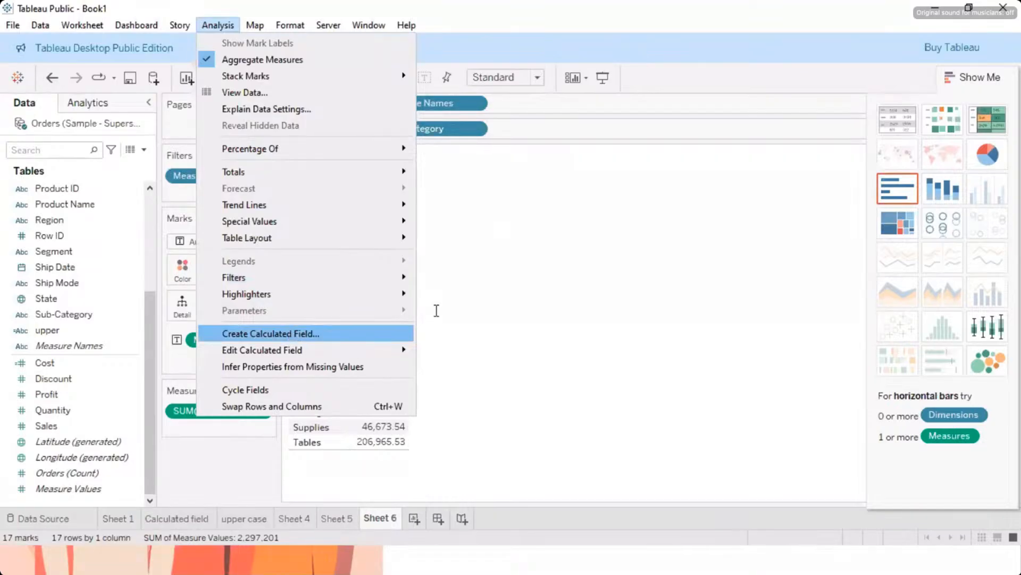
pyautogui.write('c')
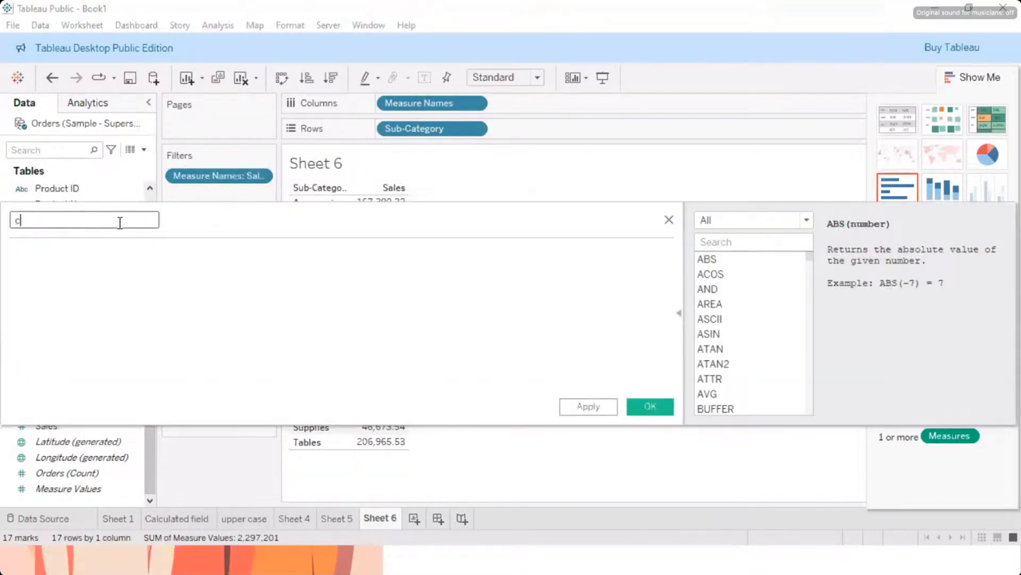
pyautogui.write('eiling')
pyautogui.scroll(-7, 699, 370)
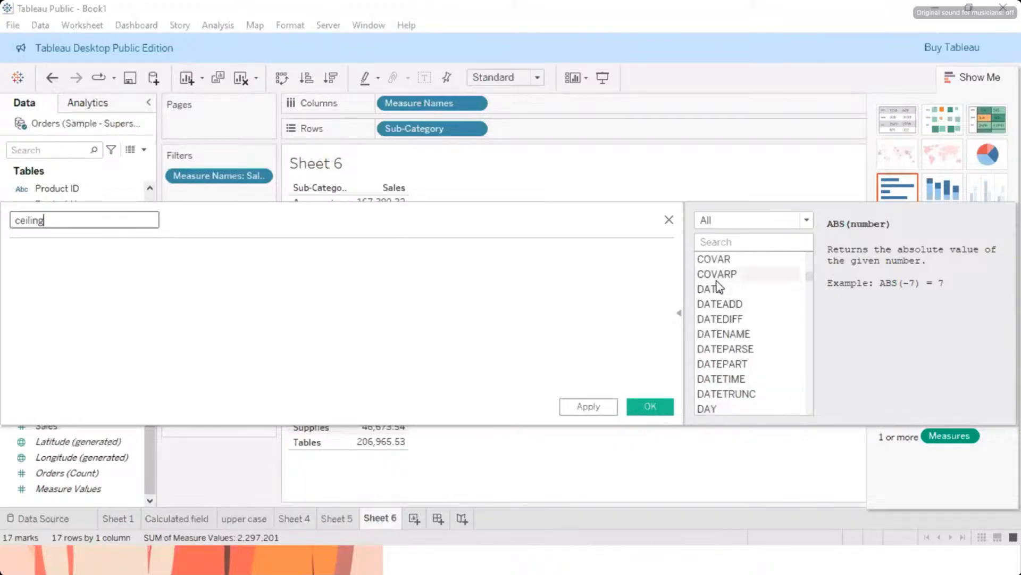
pyautogui.scroll(4, 718, 306)
pyautogui.doubleClick(718, 304)
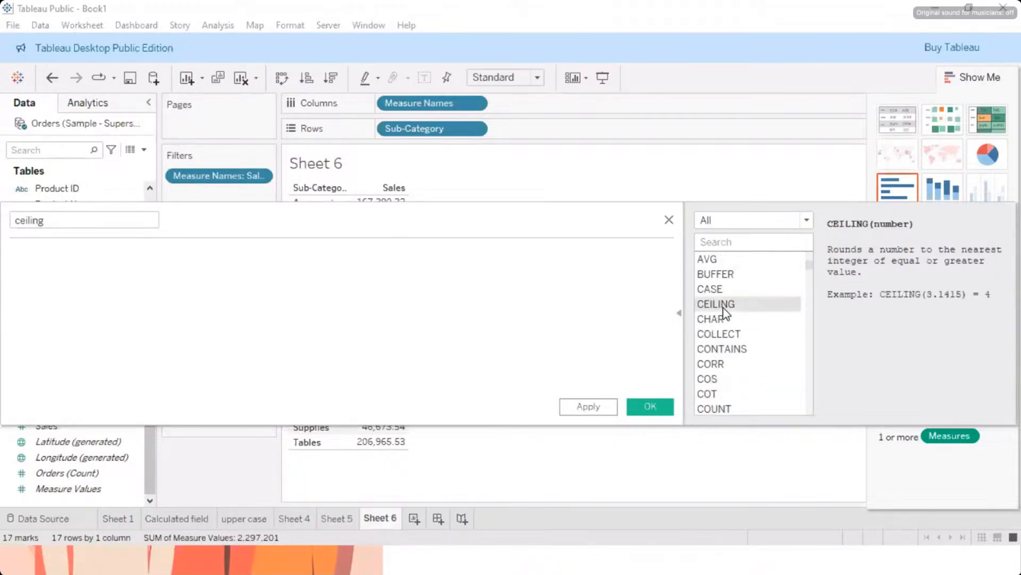
# Step: Complete the ceiling field's formula as CEILING(SUM([Sales])) and save the calculated field
pyautogui.write('sum')
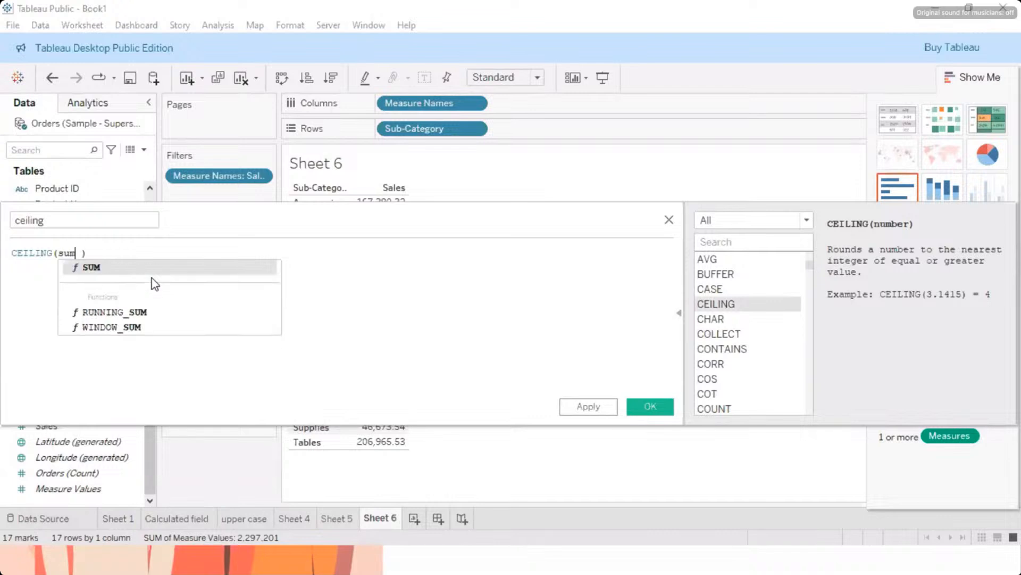
pyautogui.press('Return')
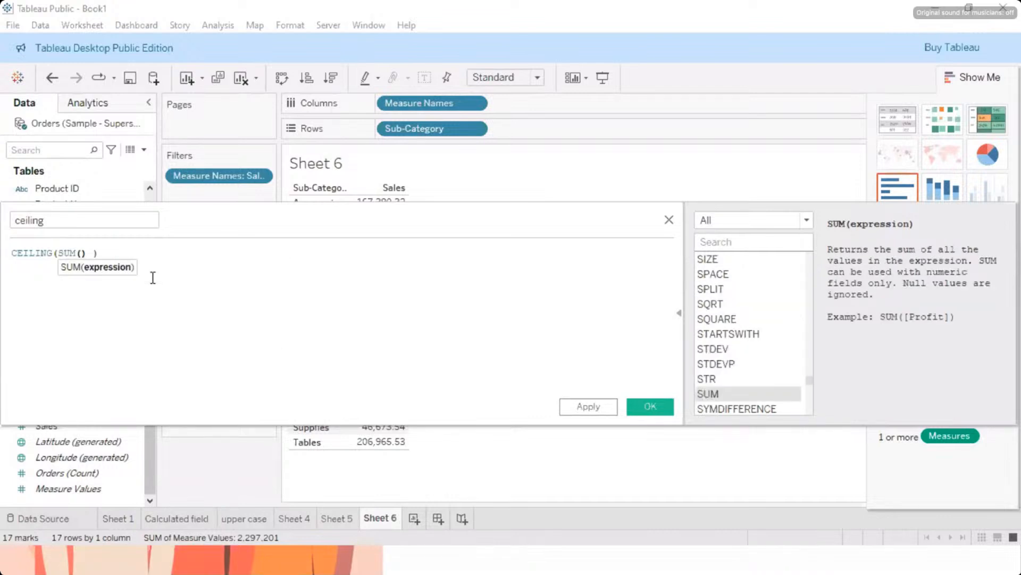
pyautogui.write('sal')
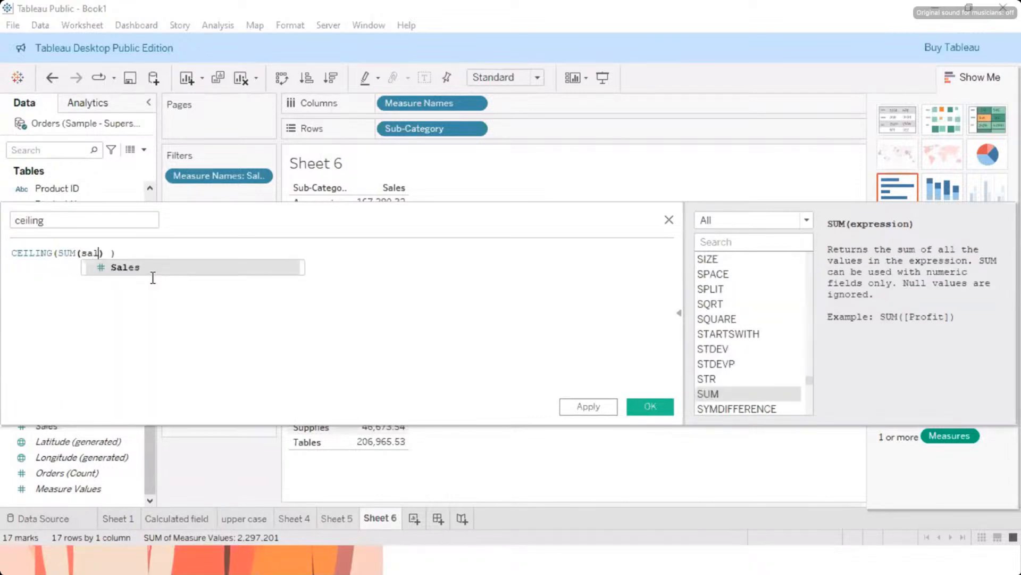
pyautogui.click(153, 277)
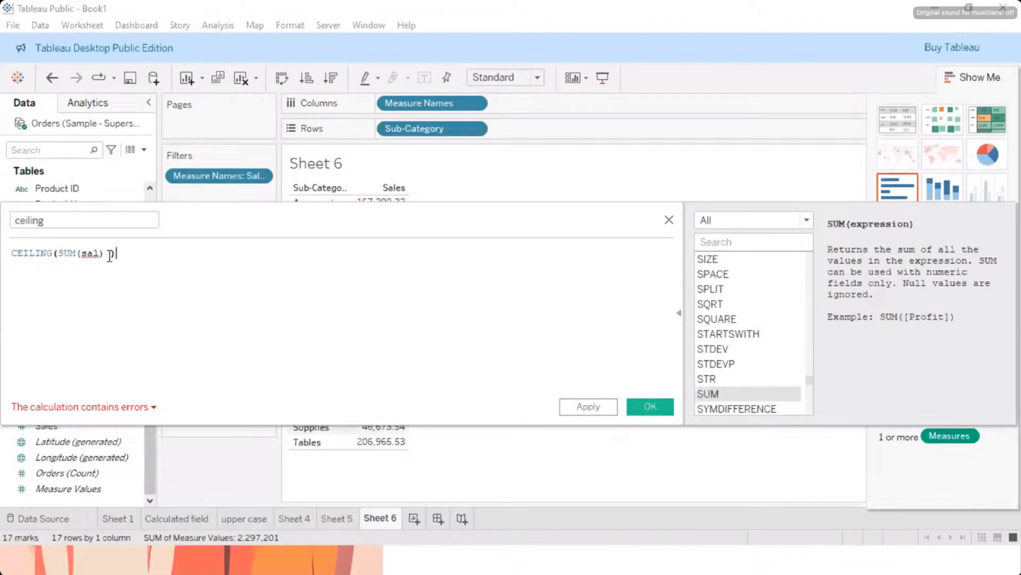
pyautogui.click(97, 251)
pyautogui.press('BackSpace')
pyautogui.write('a')
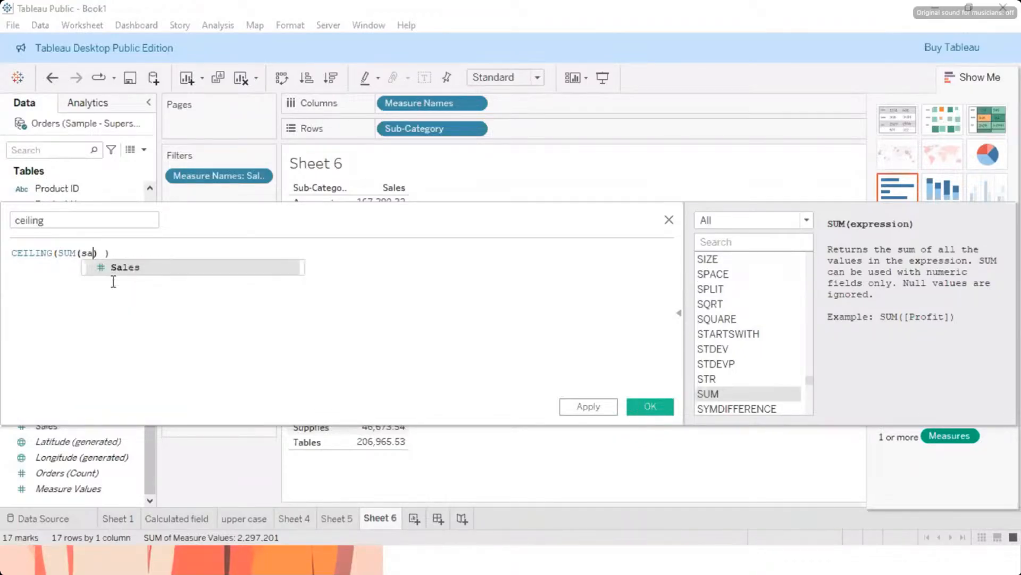
pyautogui.press('Return')
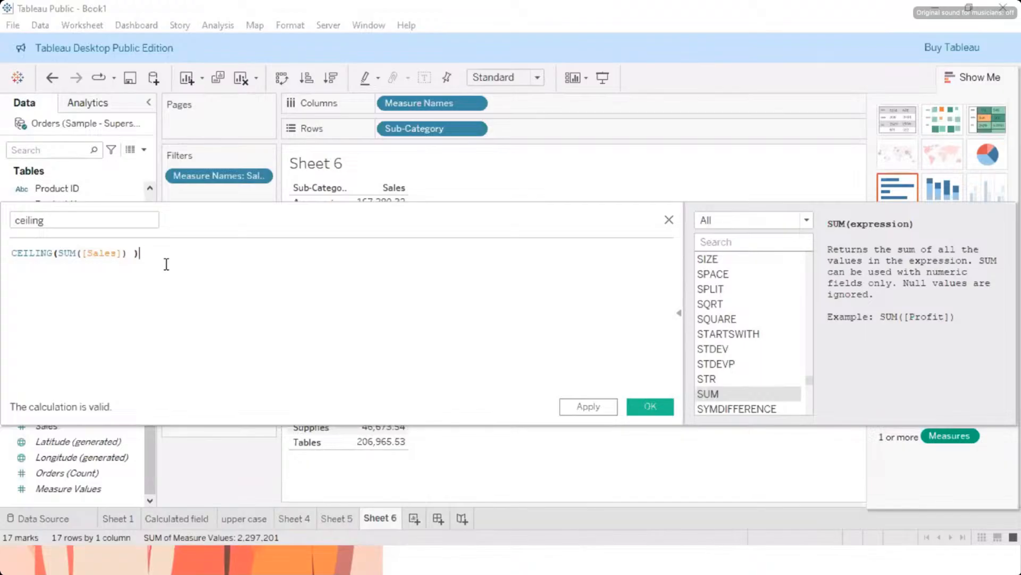
pyautogui.click(650, 406)
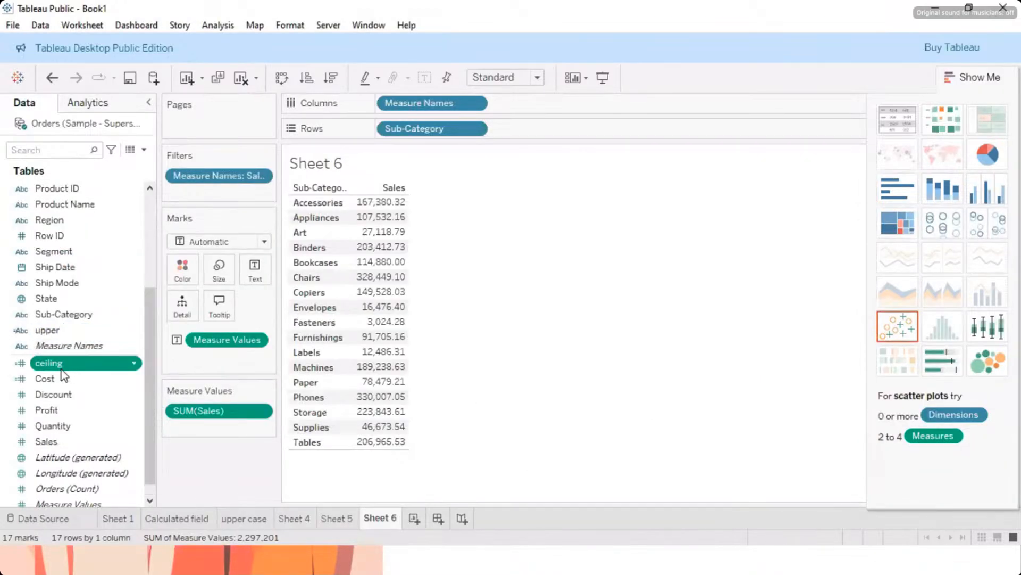
# Step: Add the ceiling field to the Sub-Category table as a value column beside Sales, undoing any misplacement in the rows
pyautogui.moveTo(63, 369); pyautogui.dragTo(349, 197)
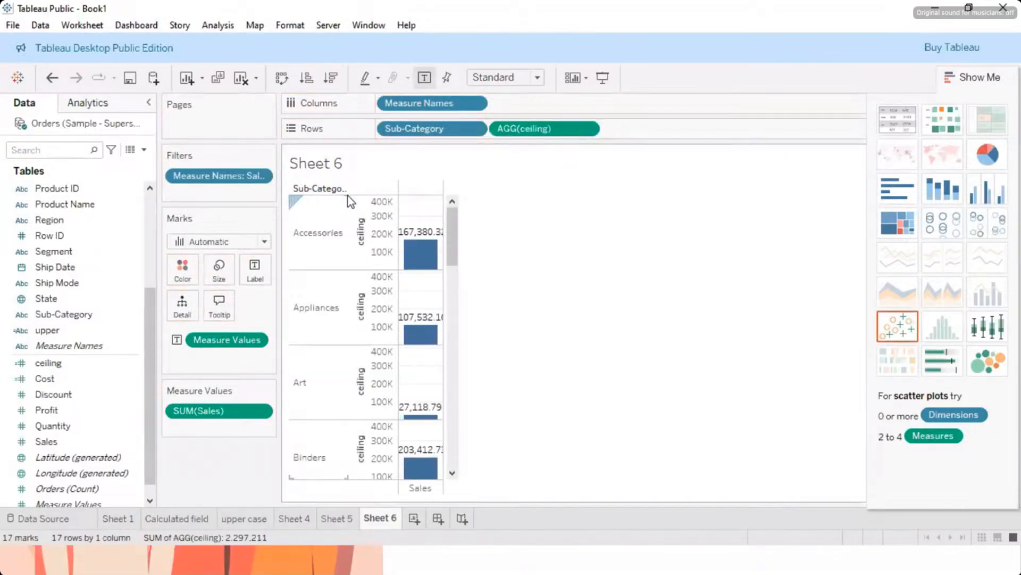
pyautogui.hotkey('ctrl', 'z')
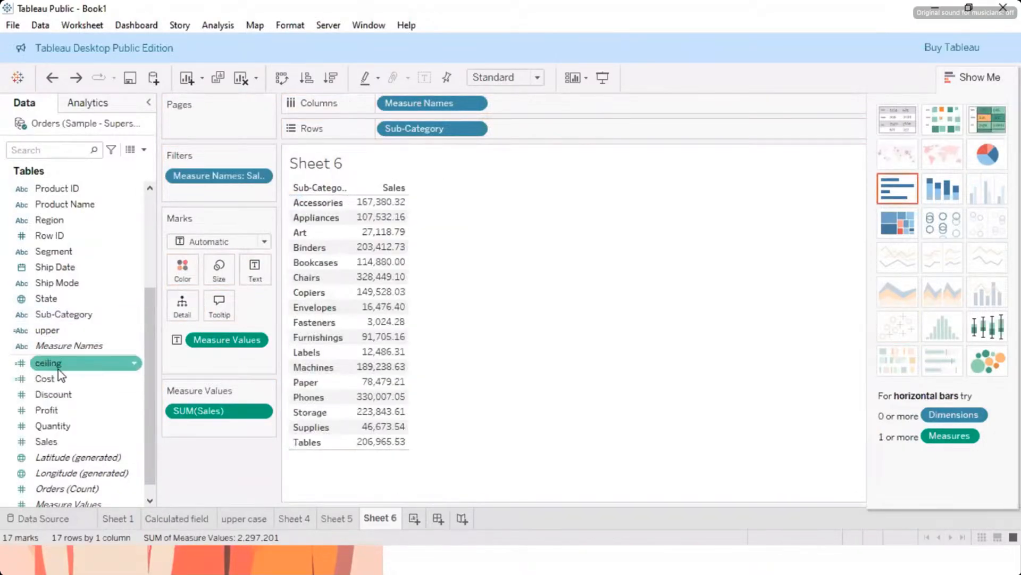
pyautogui.moveTo(59, 370); pyautogui.dragTo(394, 213)
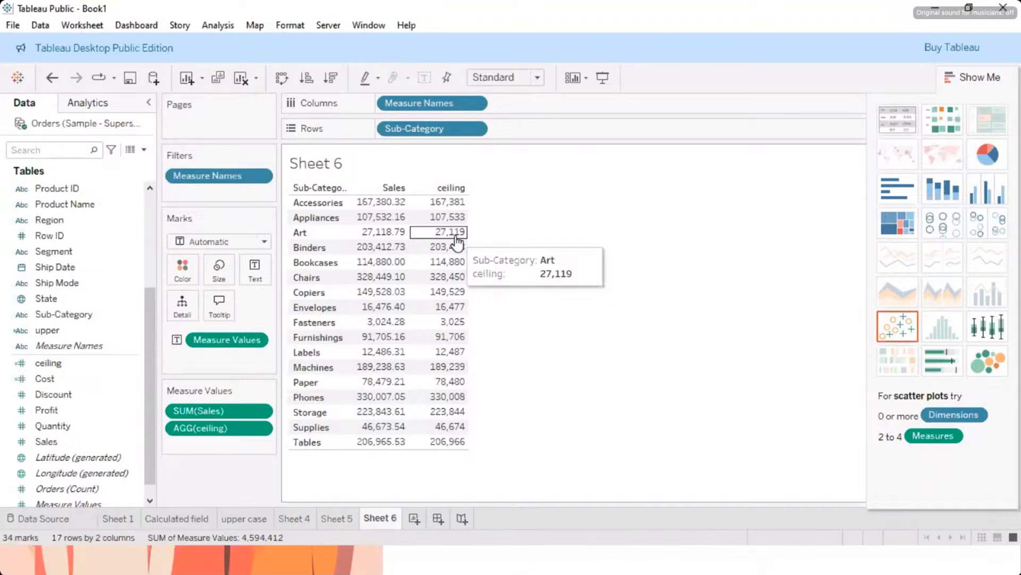
# Step: Start a new calculated field named Floor and insert the FLOOR number function into its formula
pyautogui.click(209, 28)
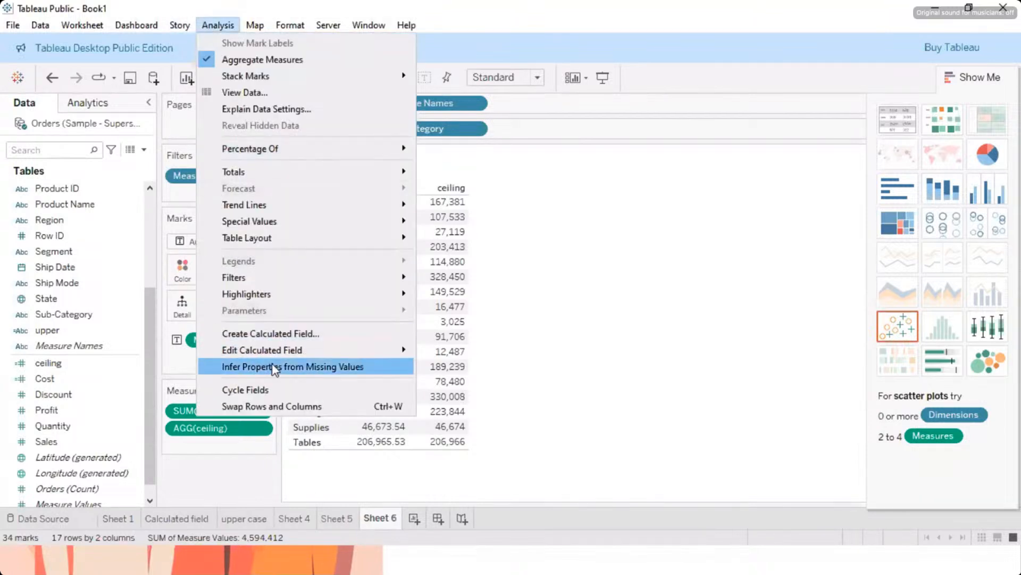
pyautogui.click(272, 334)
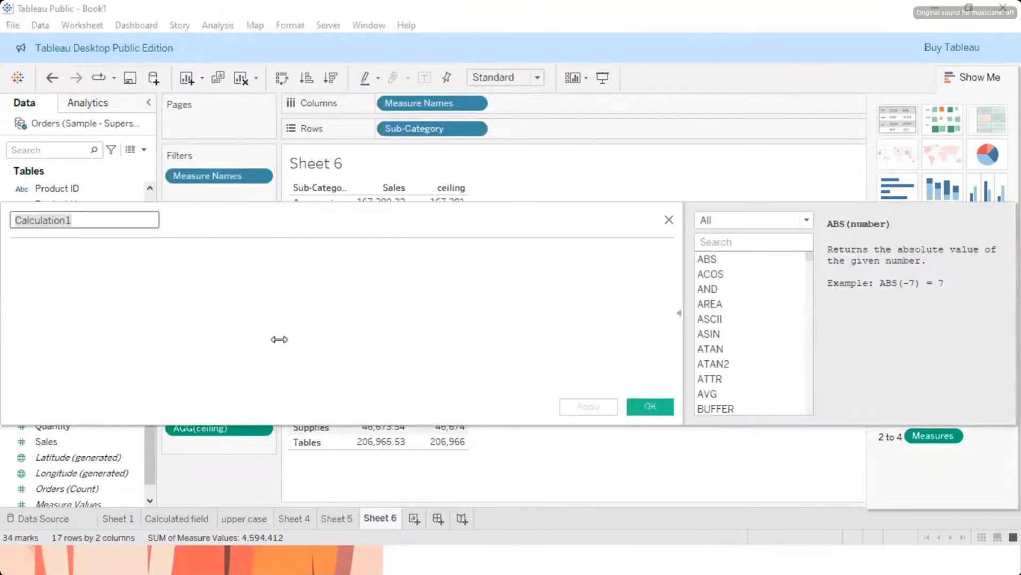
pyautogui.write('Floor')
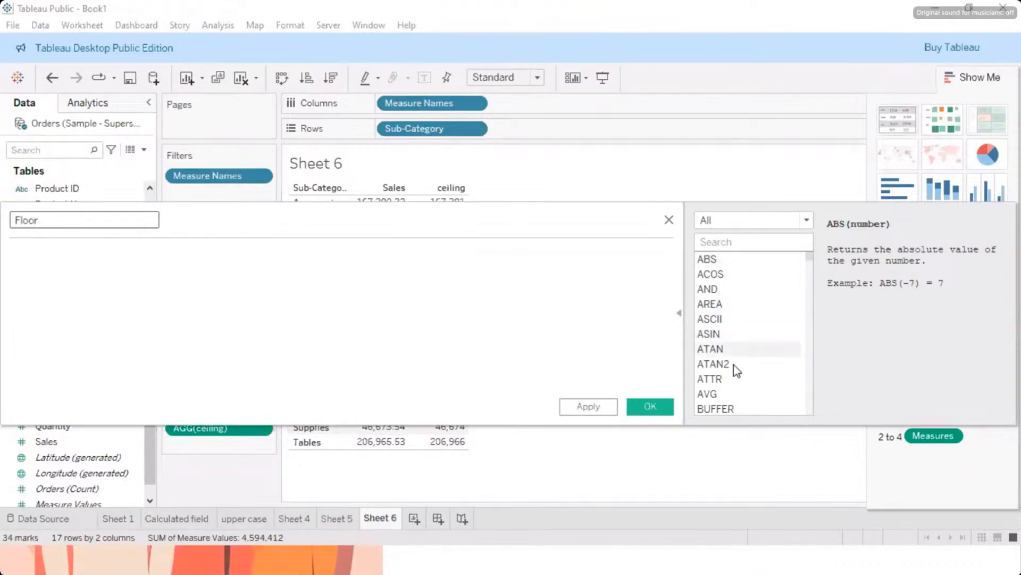
pyautogui.scroll(-7, 729, 367)
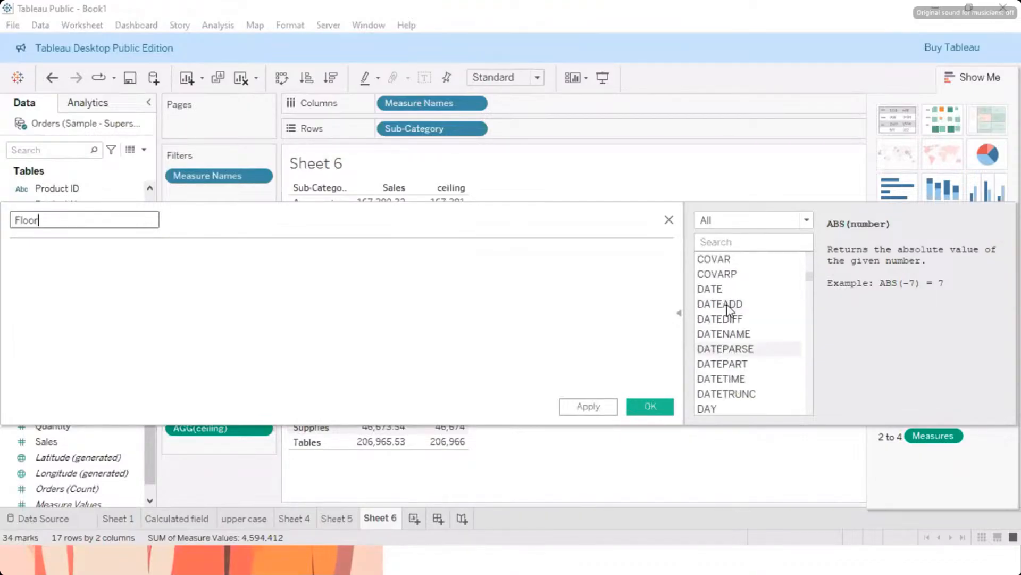
pyautogui.click(796, 221)
pyautogui.click(742, 247)
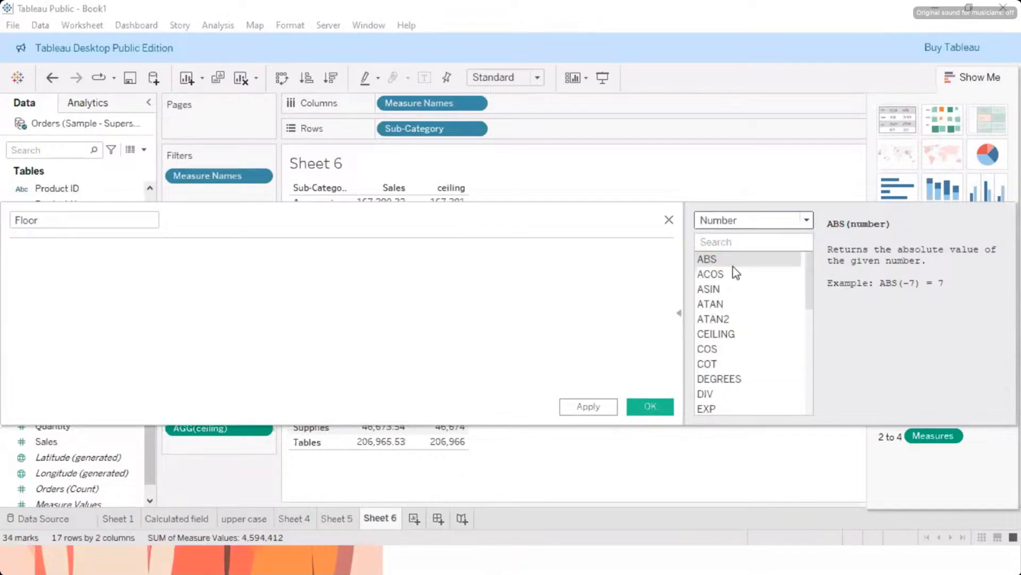
pyautogui.scroll(-2, 732, 320)
pyautogui.scroll(-2, 727, 335)
pyautogui.scroll(-2, 720, 298)
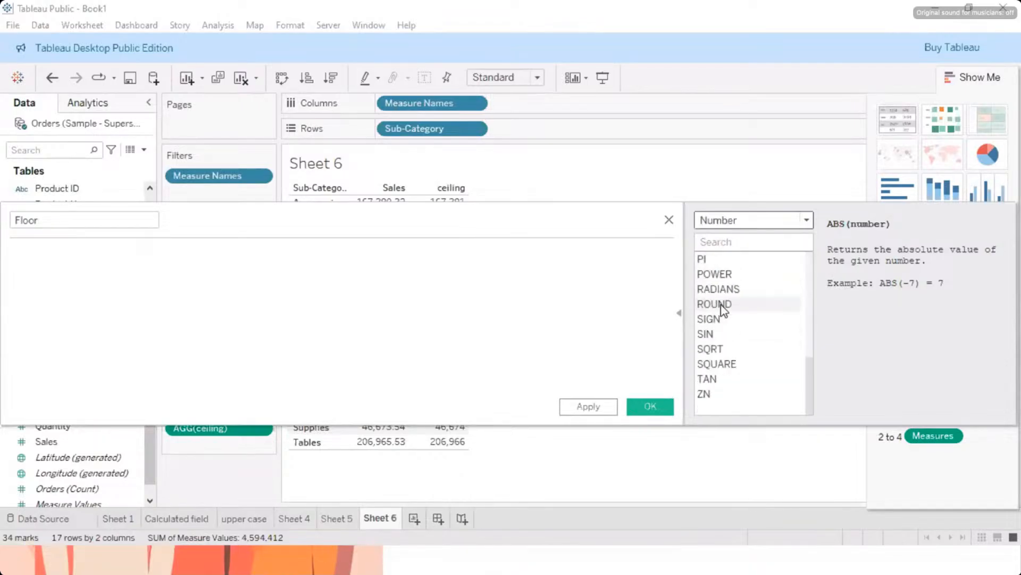
pyautogui.scroll(2, 720, 305)
pyautogui.scroll(3, 721, 304)
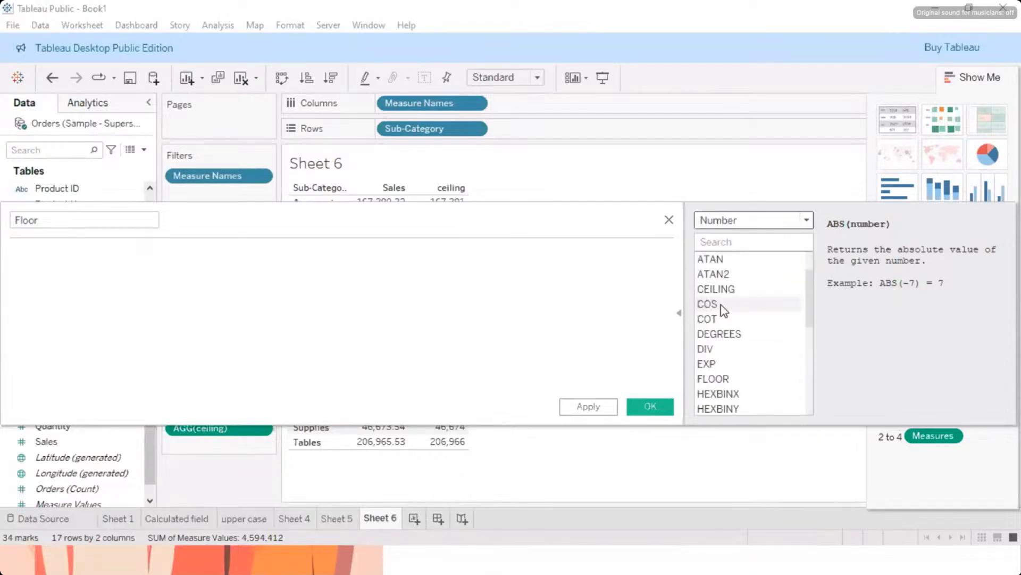
pyautogui.doubleClick(726, 376)
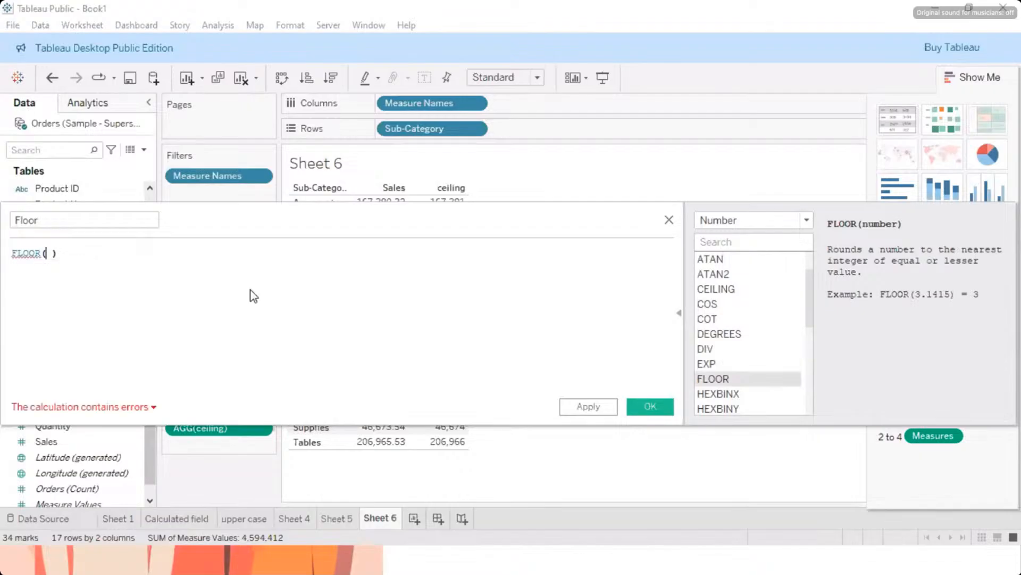
# Step: Complete the Floor field's formula as FLOOR(SUM([Sales])) and save the calculated field
pyautogui.write('sum')
pyautogui.press('Return')
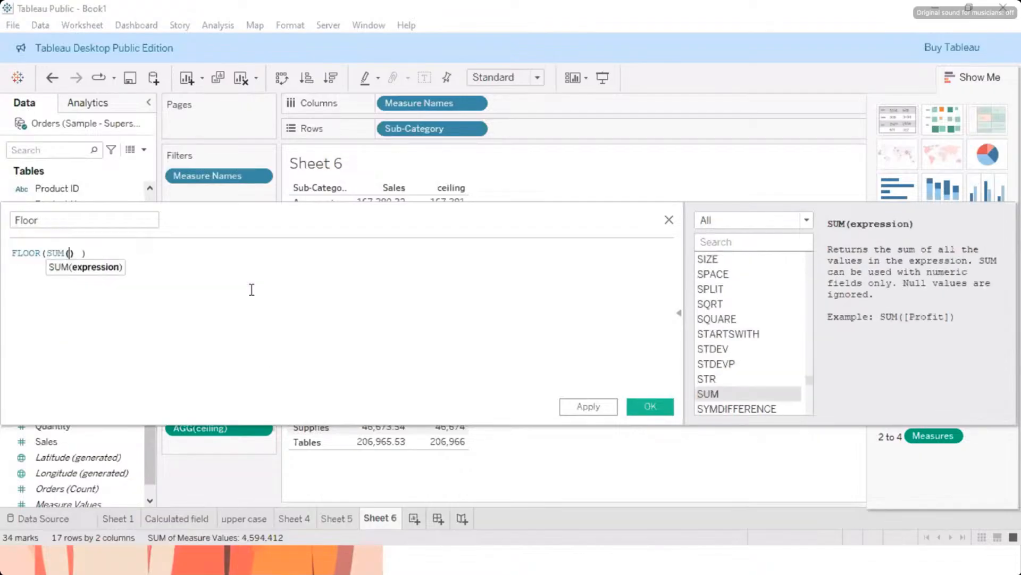
pyautogui.write('sal')
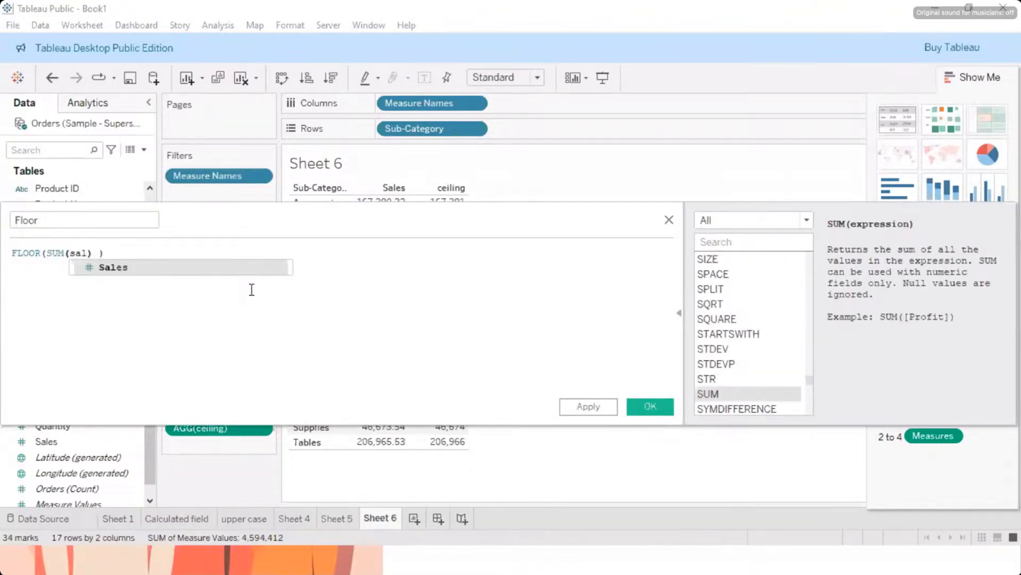
pyautogui.press('Return')
pyautogui.press('End')
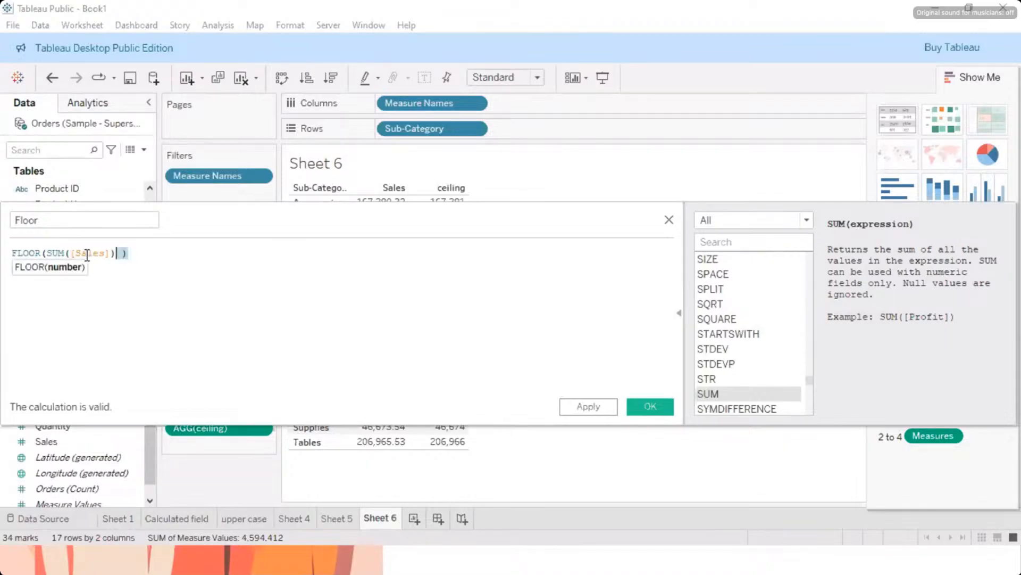
pyautogui.moveTo(133, 256); pyautogui.dragTo(13, 255)
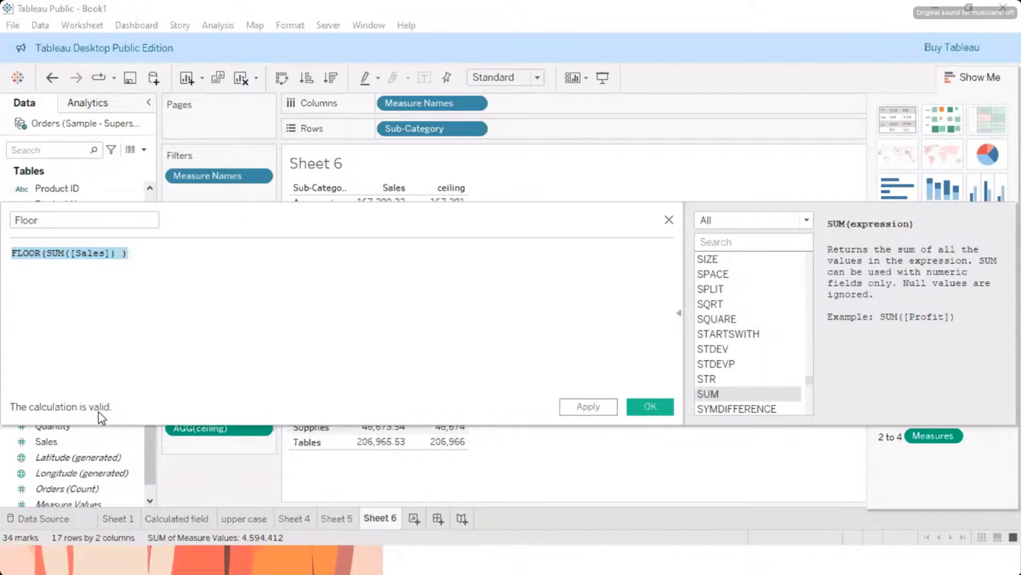
pyautogui.click(588, 407)
pyautogui.click(650, 407)
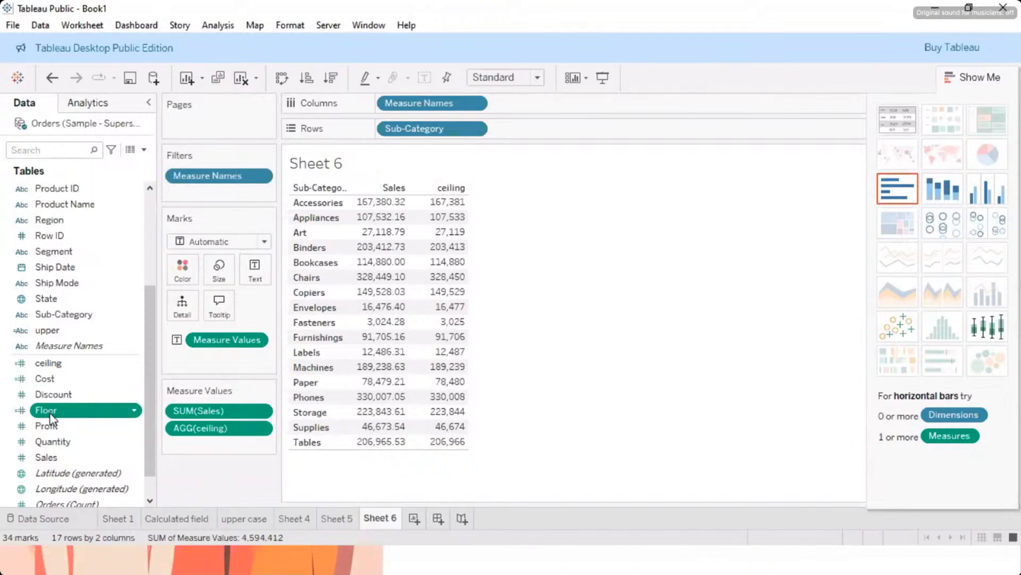
# Step: Add the Floor field to the Sub-Category table as a value column before Sales, undoing any misplacement in the columns
pyautogui.moveTo(52, 420); pyautogui.dragTo(429, 198)
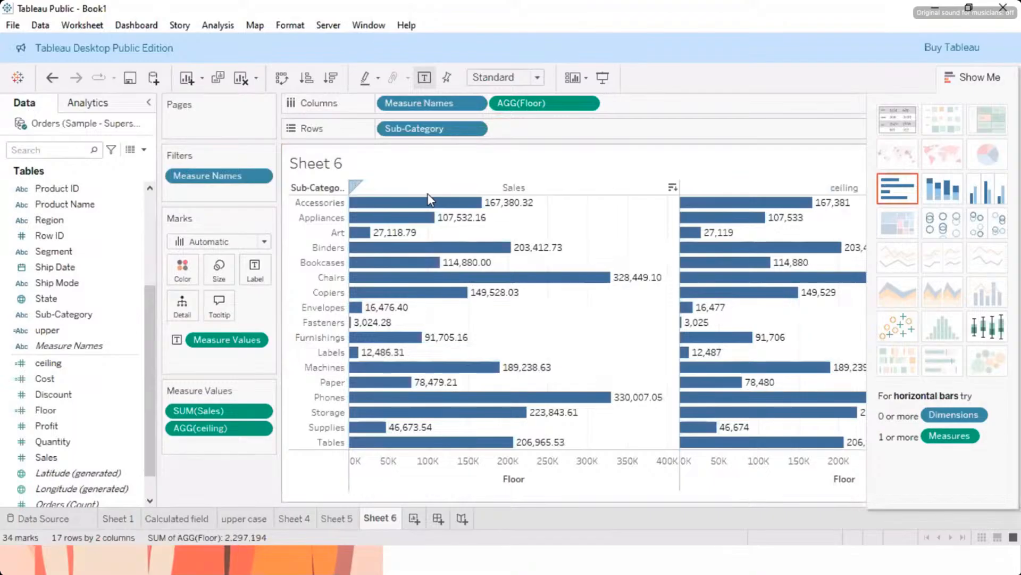
pyautogui.hotkey('ctrl', 'z')
pyautogui.moveTo(21, 410); pyautogui.dragTo(450, 234)
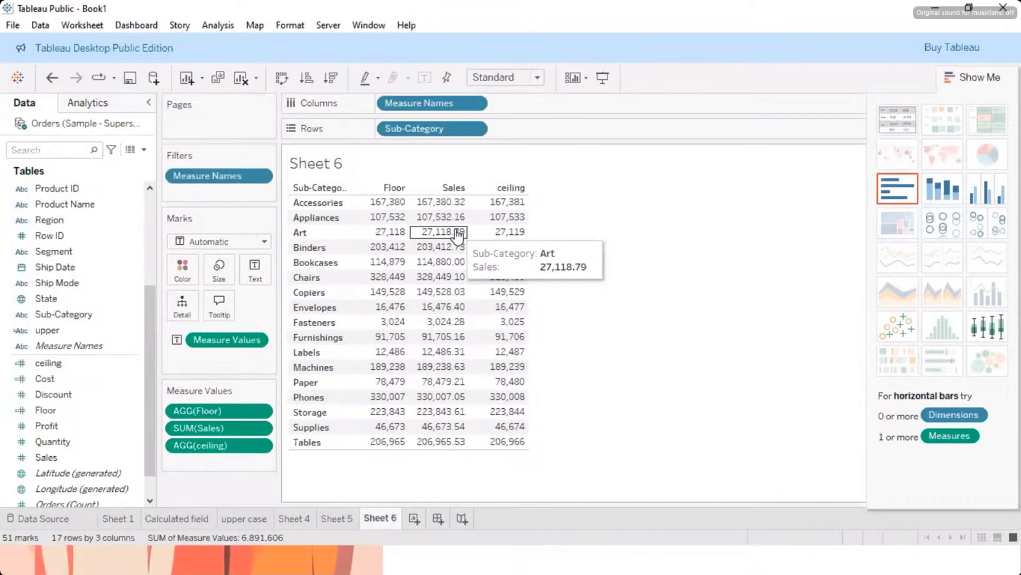
# Step: Examine the full function list and the RIGHT function's description in a new calculated field, closing it without saving
pyautogui.click(218, 25)
pyautogui.click(253, 333)
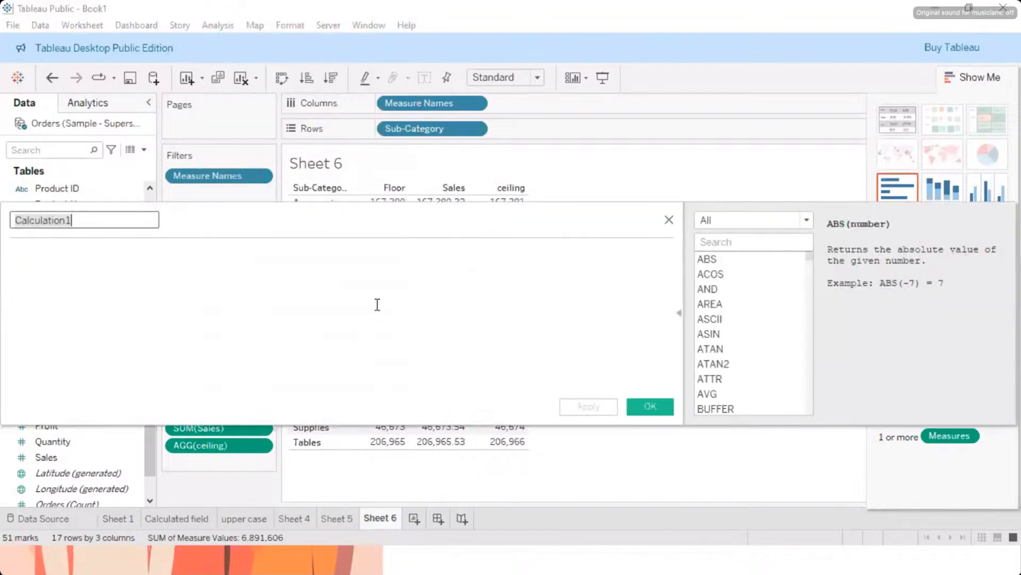
pyautogui.click(751, 224)
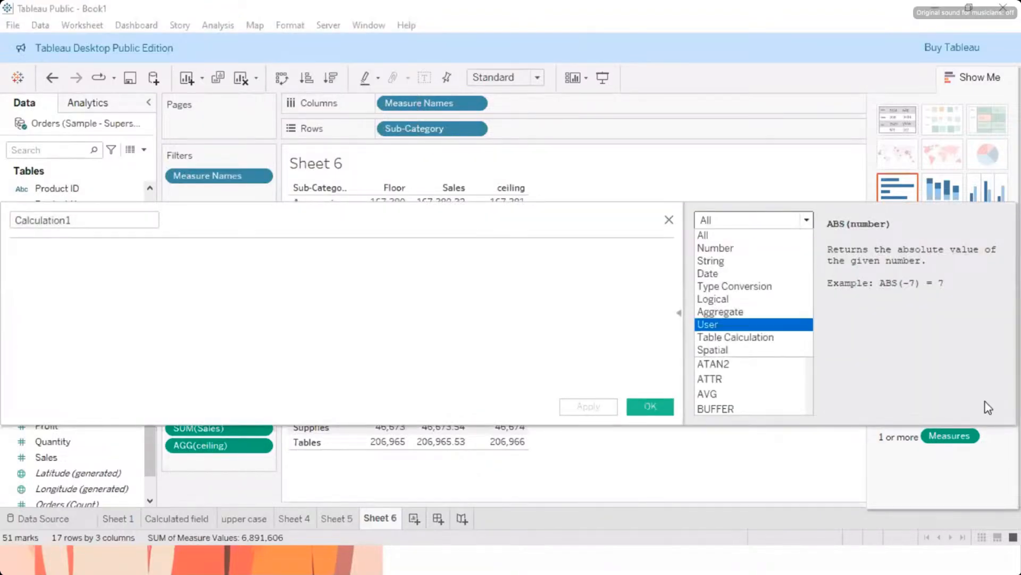
pyautogui.click(947, 379)
pyautogui.scroll(-10, 717, 310)
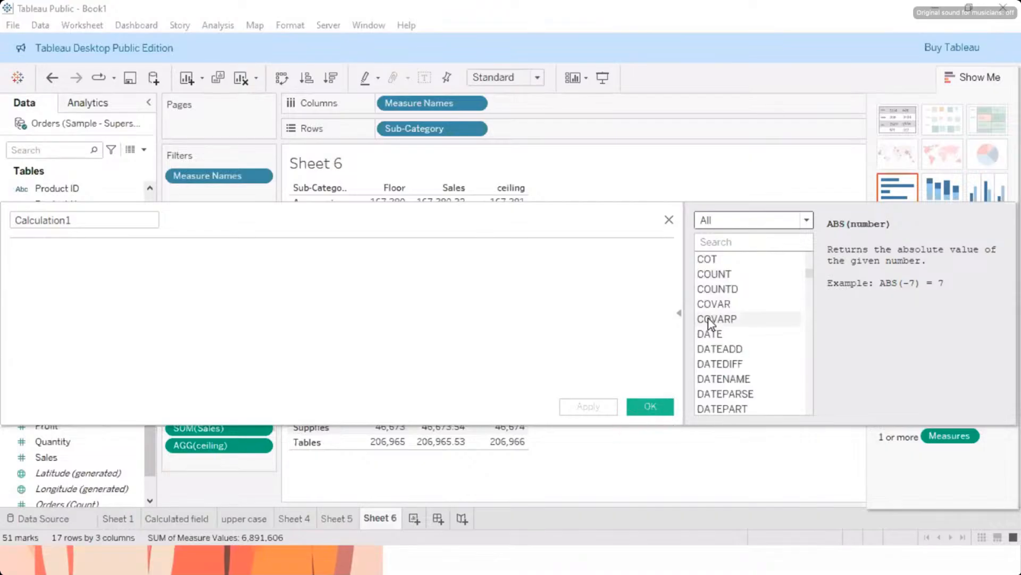
pyautogui.scroll(-13, 708, 321)
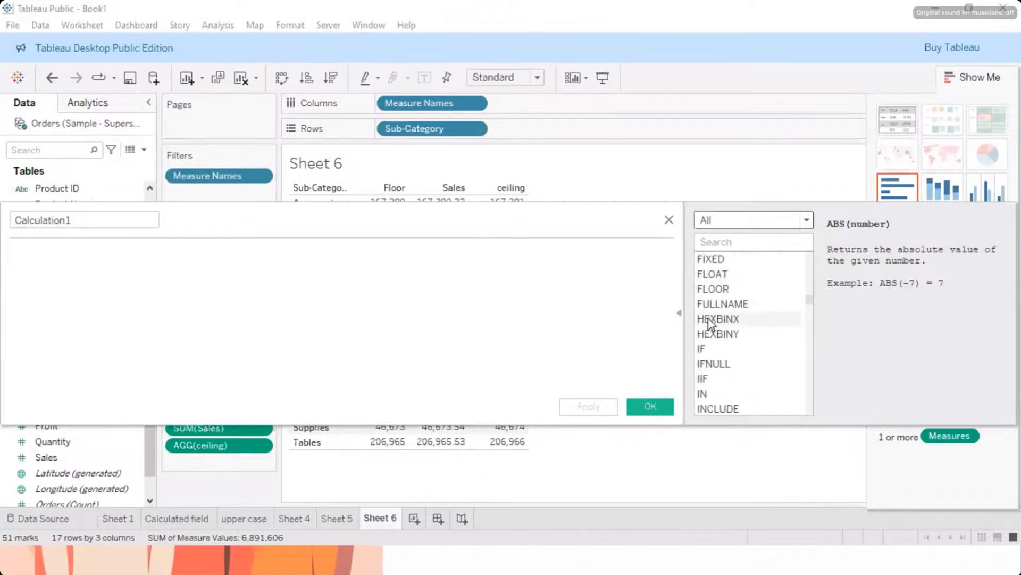
pyautogui.scroll(-6, 707, 319)
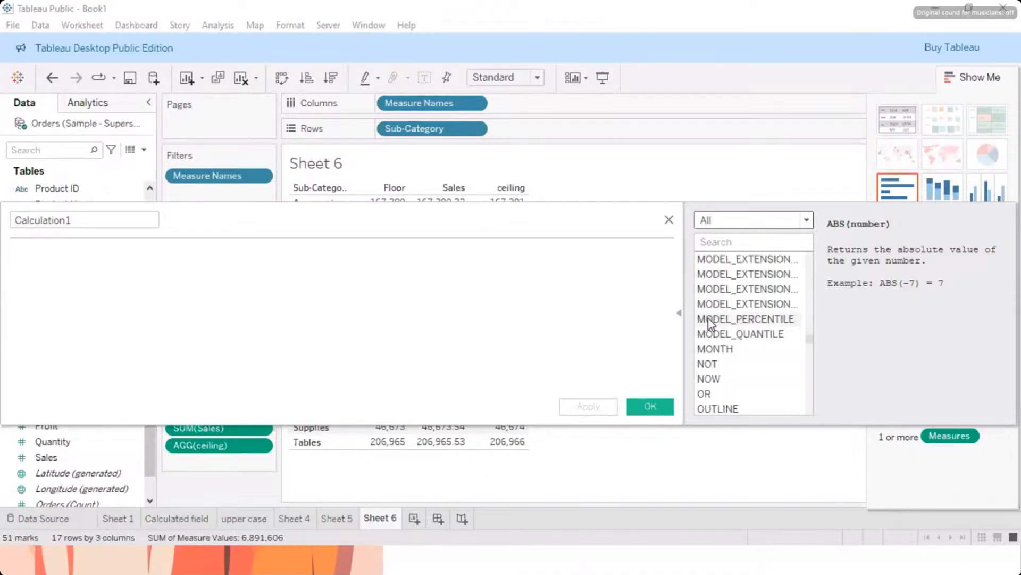
pyautogui.scroll(-4, 707, 318)
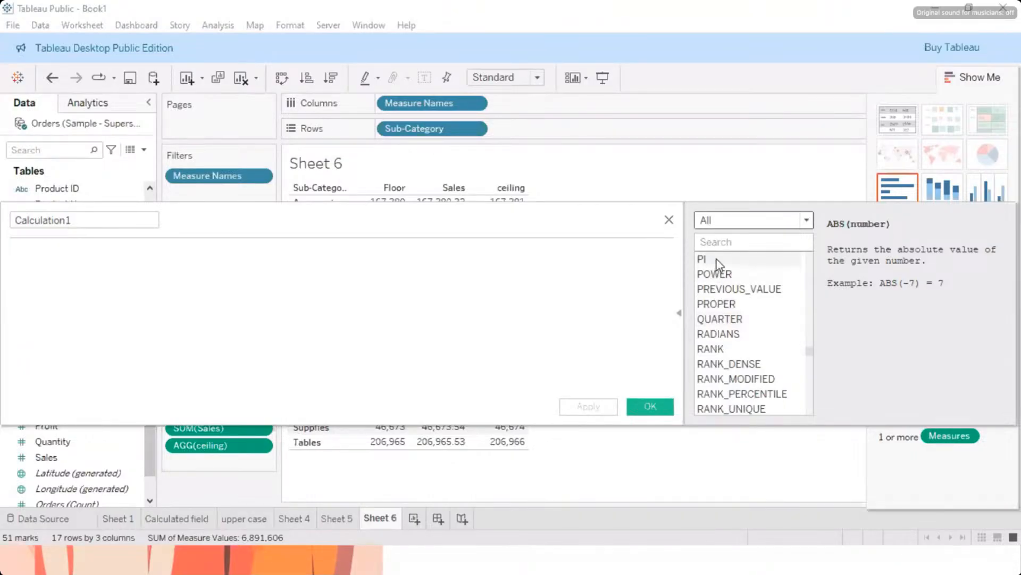
pyautogui.scroll(-7, 718, 394)
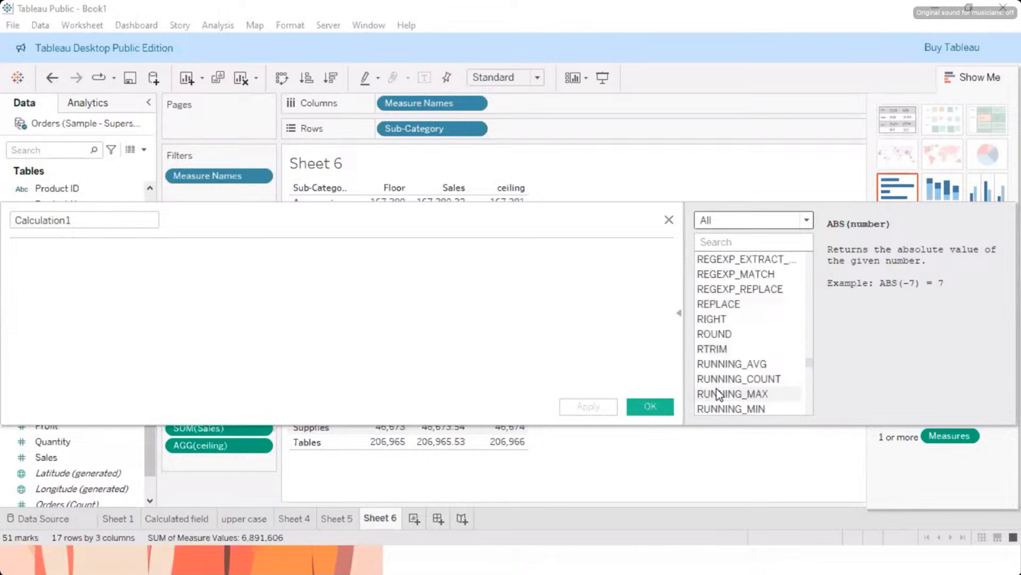
pyautogui.scroll(-2, 716, 389)
pyautogui.scroll(4, 717, 389)
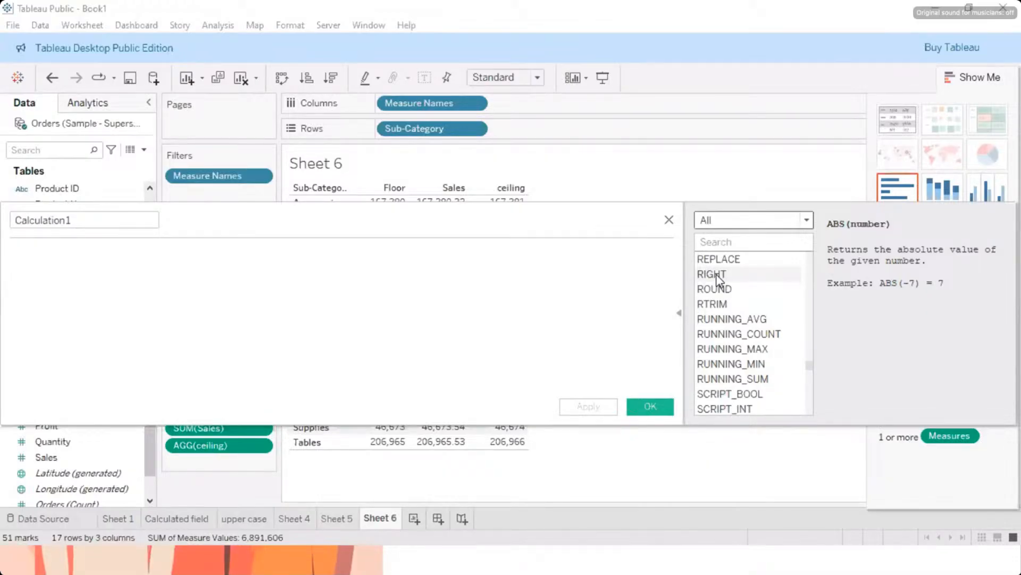
pyautogui.click(717, 275)
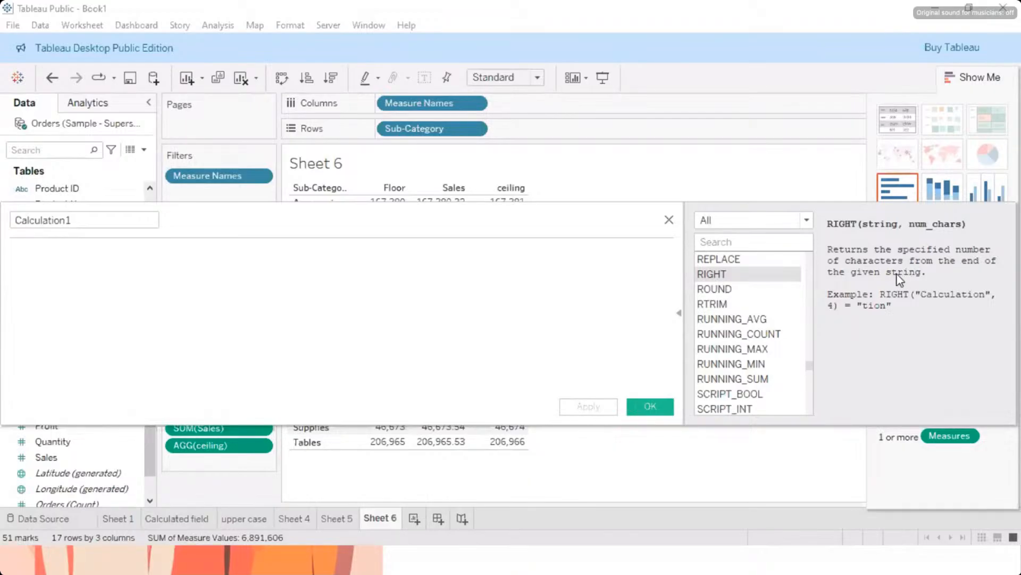
pyautogui.scroll(-1, 757, 337)
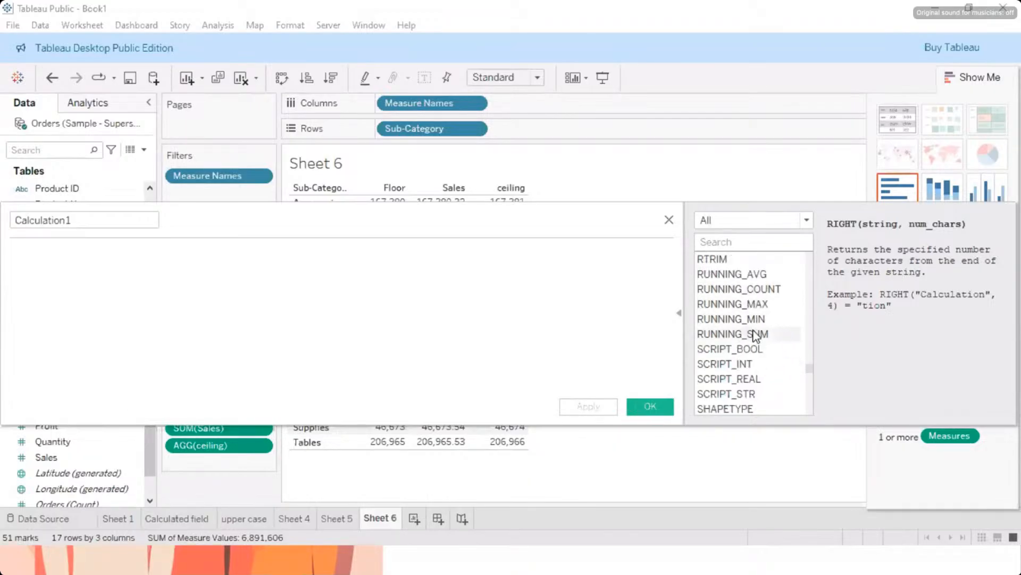
pyautogui.scroll(-2, 756, 335)
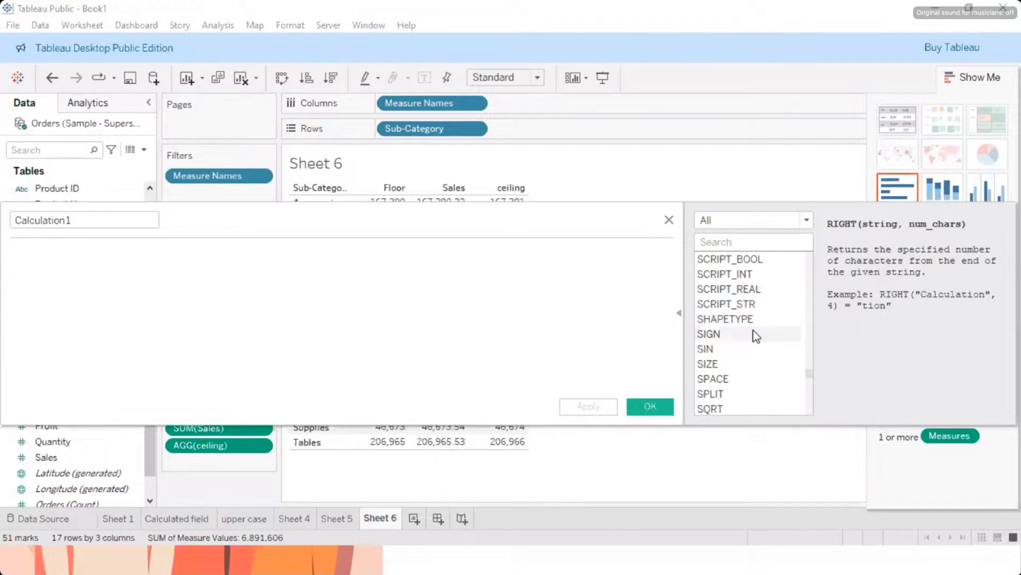
pyautogui.scroll(-1, 756, 336)
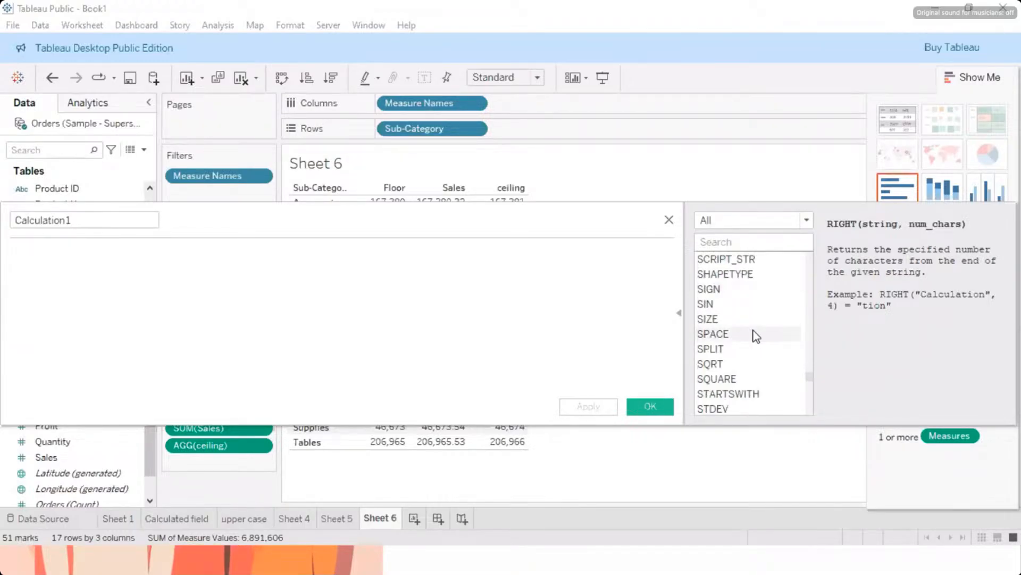
pyautogui.click(671, 222)
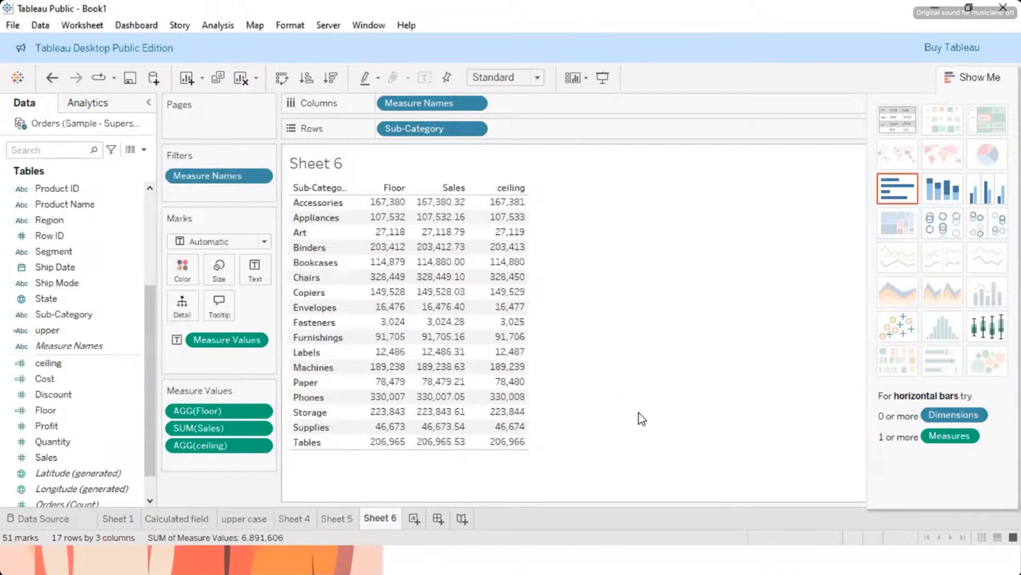
pyautogui.press('super')
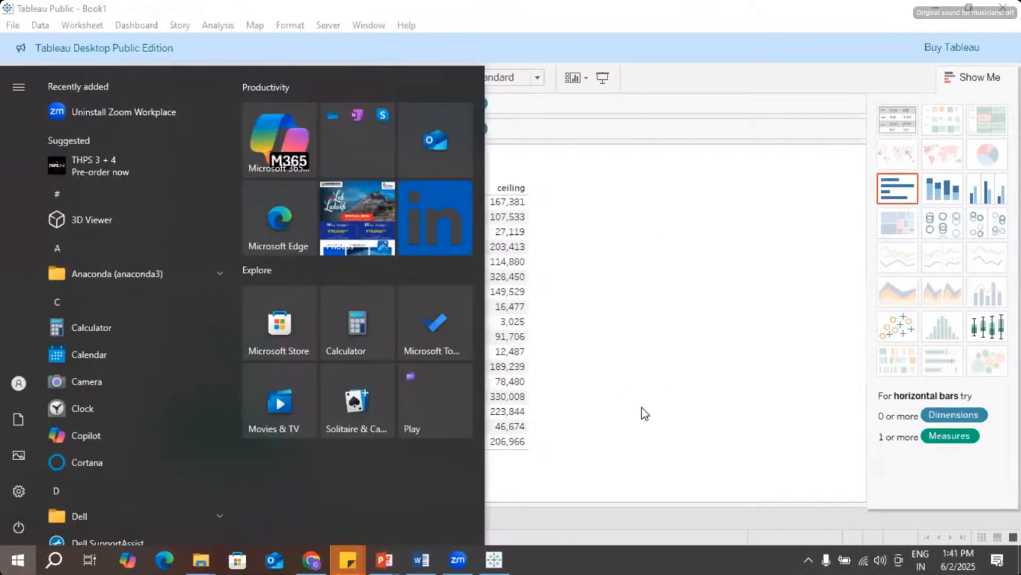
pyautogui.click(716, 320)
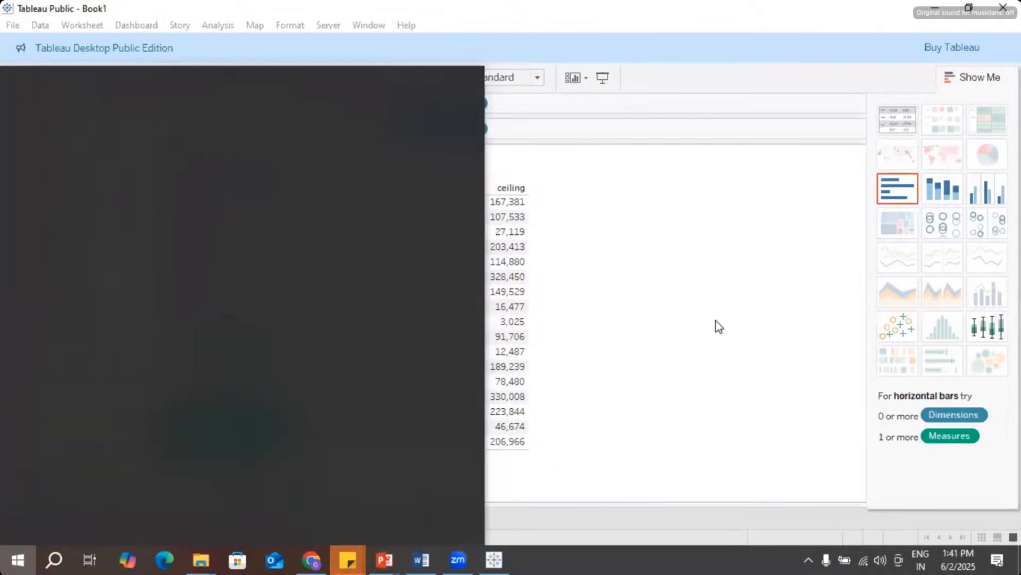
pyautogui.press('super')
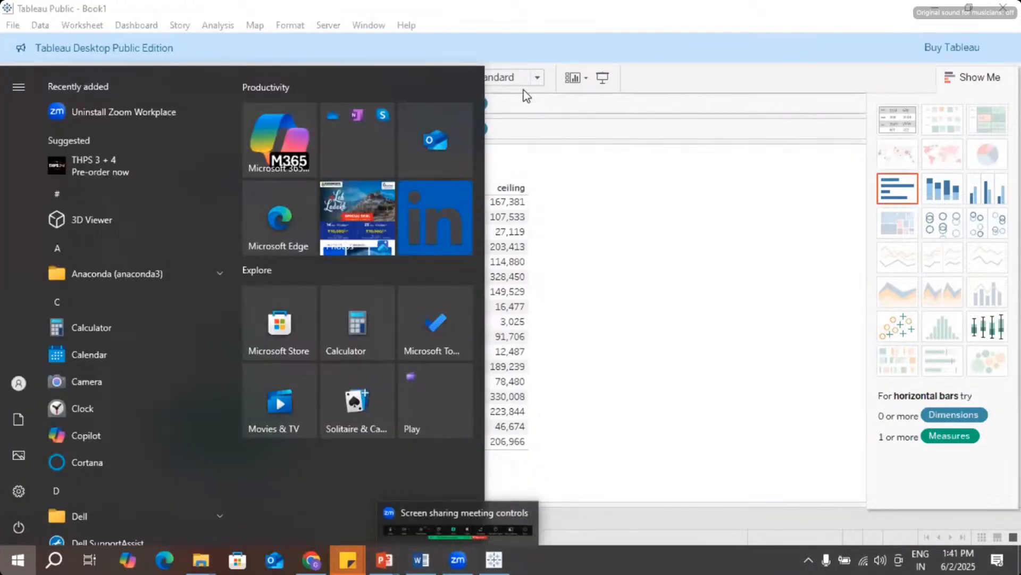
pyautogui.click(580, 269)
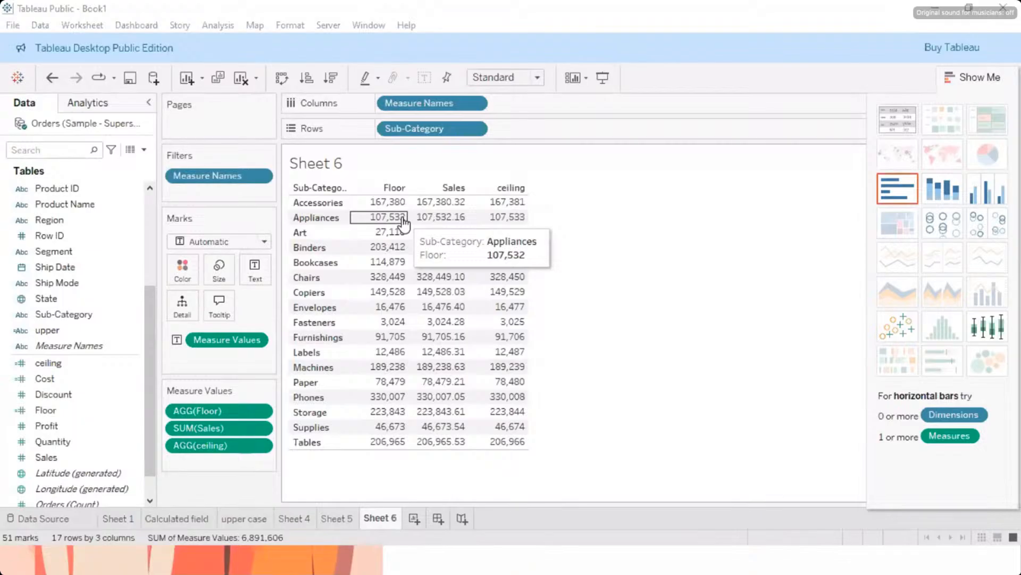
# Step: Open the ceiling calculated field in the calculation editor to review its formula
pyautogui.click(67, 365)
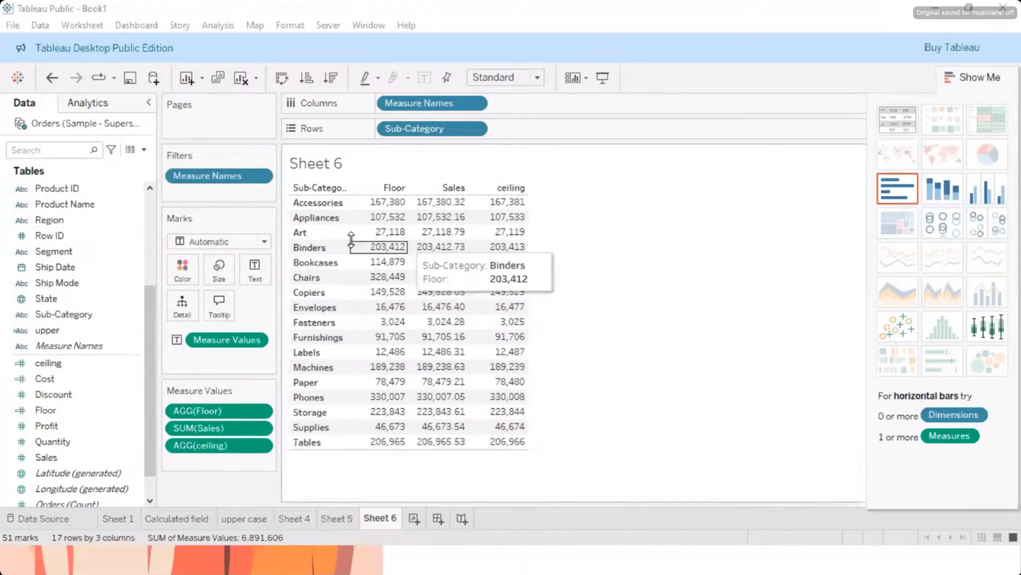
pyautogui.click(134, 363)
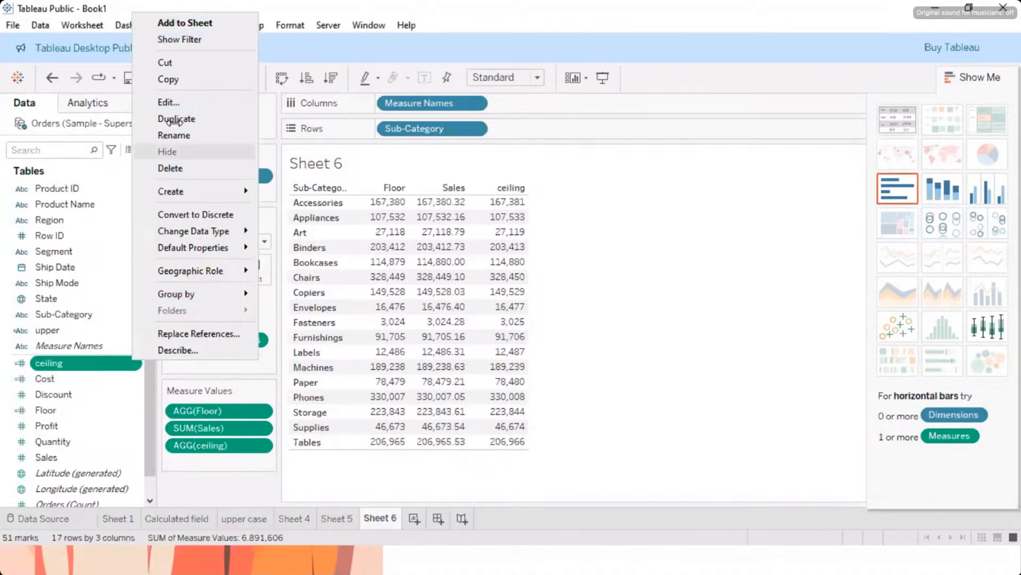
pyautogui.click(171, 102)
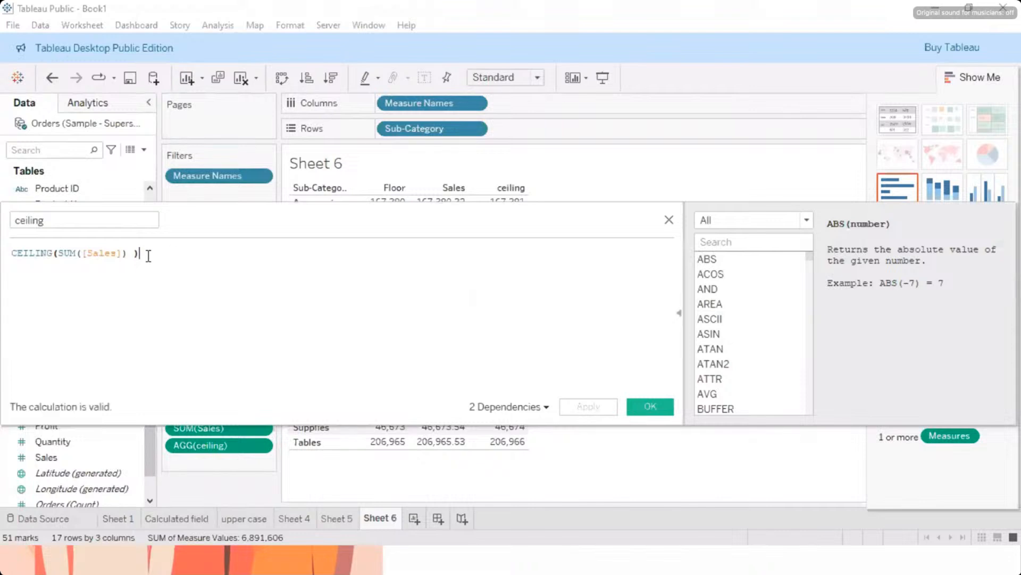
# Step: Review the complete ceiling formula, hide the function reference and close the calculation editor without changing the field
pyautogui.moveTo(148, 253); pyautogui.dragTo(5, 253)
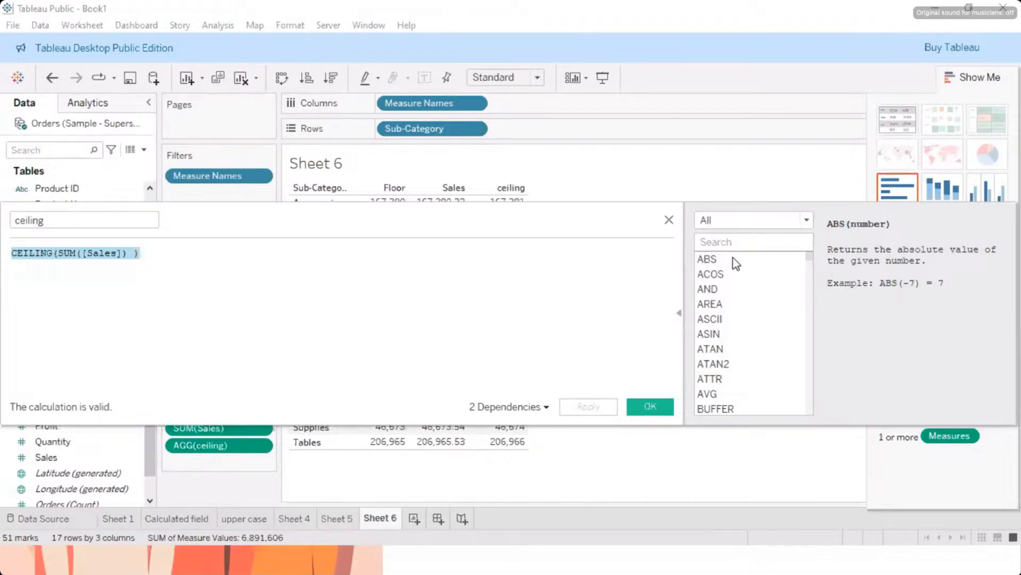
pyautogui.click(680, 314)
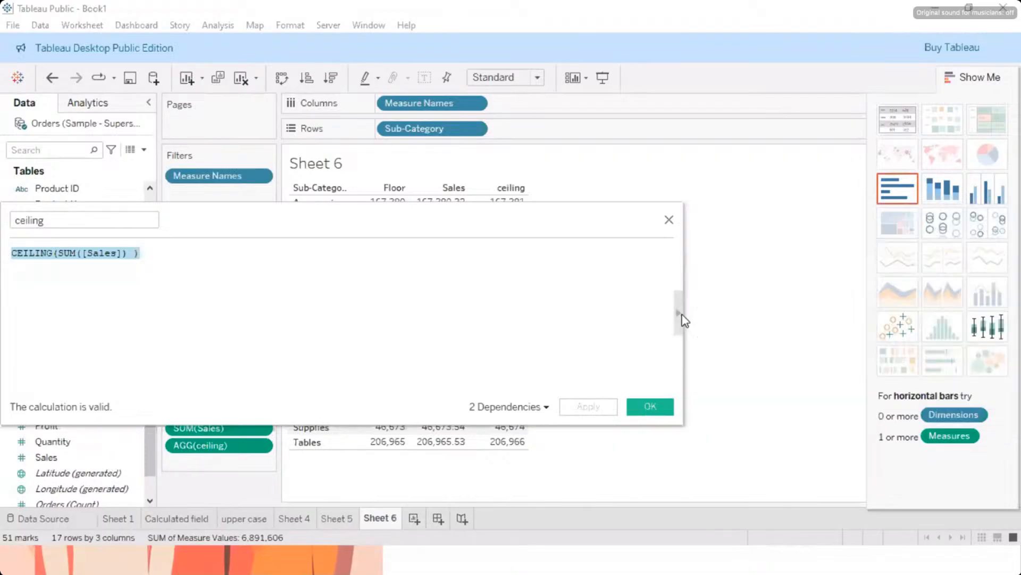
pyautogui.click(669, 220)
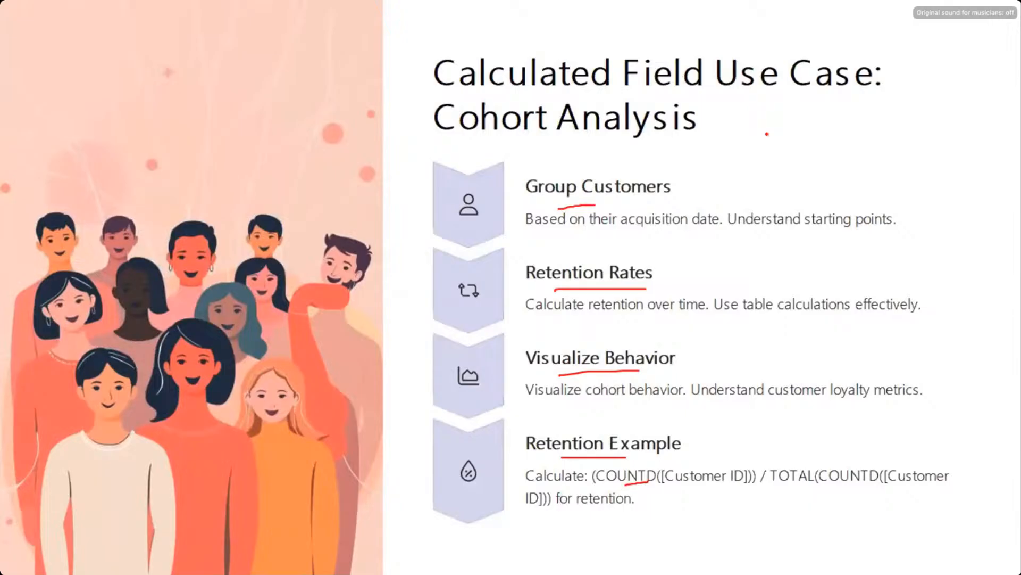
# Step: Switch to the Word document to read the notes on splitting Order ID, and return to the Tableau workbook
pyautogui.press('super')
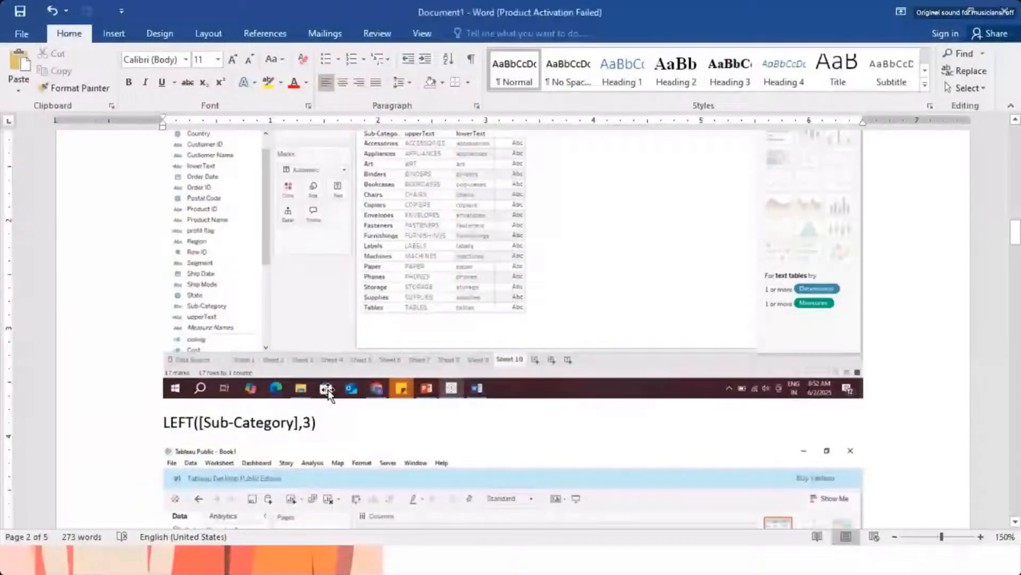
pyautogui.scroll(-10, 331, 389)
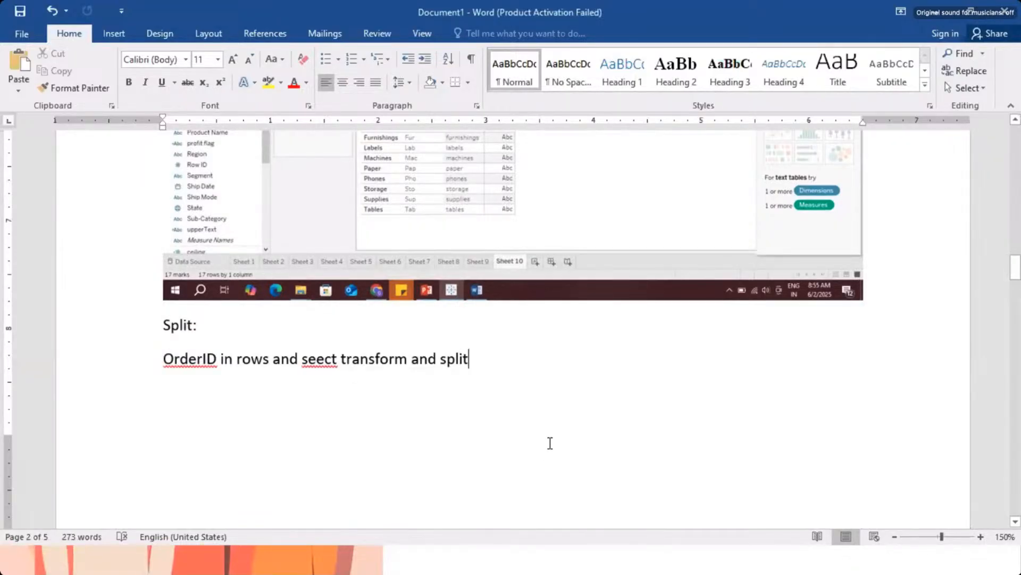
pyautogui.press('super')
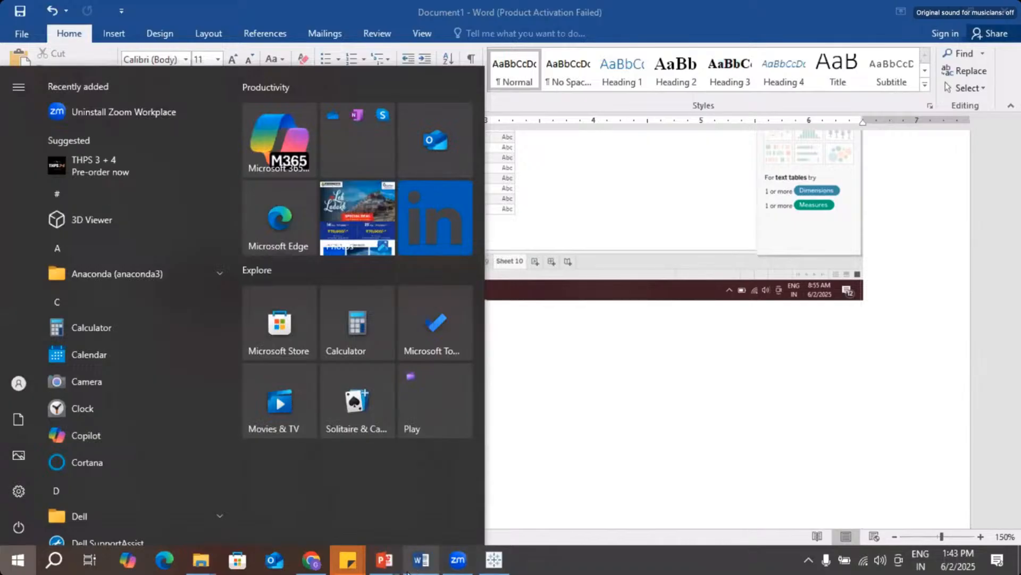
pyautogui.click(462, 562)
pyautogui.press('super')
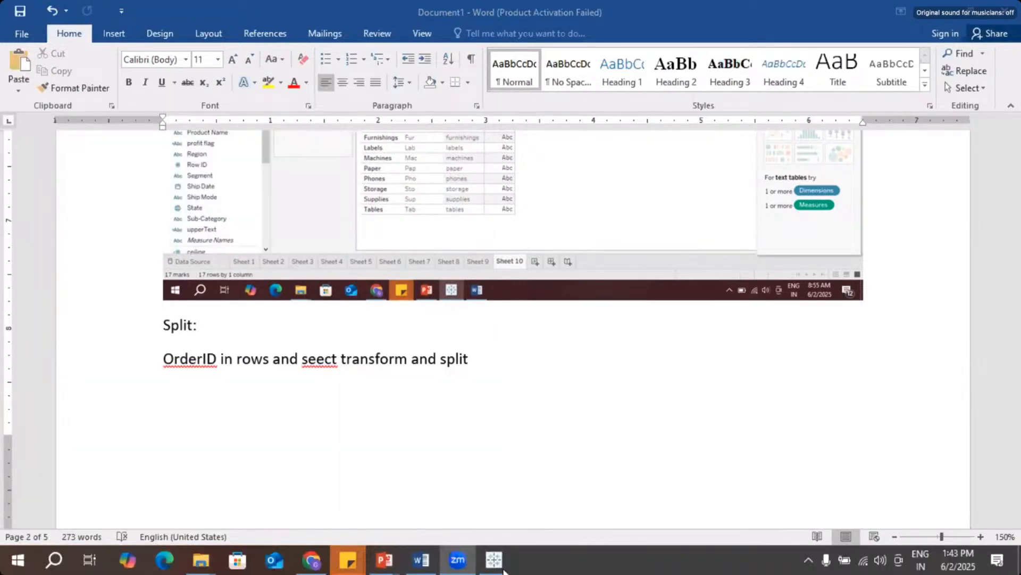
pyautogui.click(498, 563)
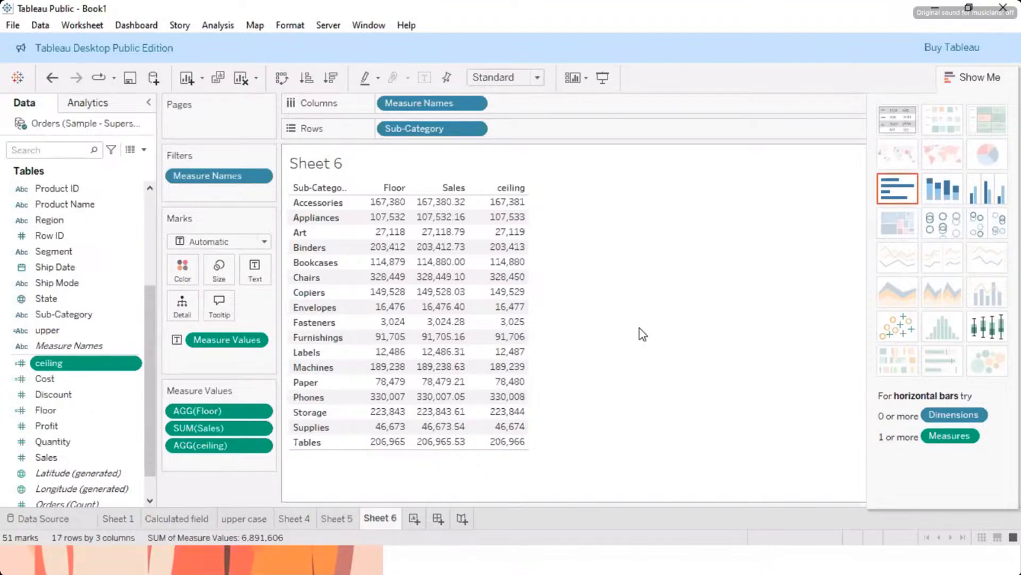
# Step: Create a new worksheet with Order ID in the rows, adding all members, and widen the resulting table
pyautogui.click(416, 519)
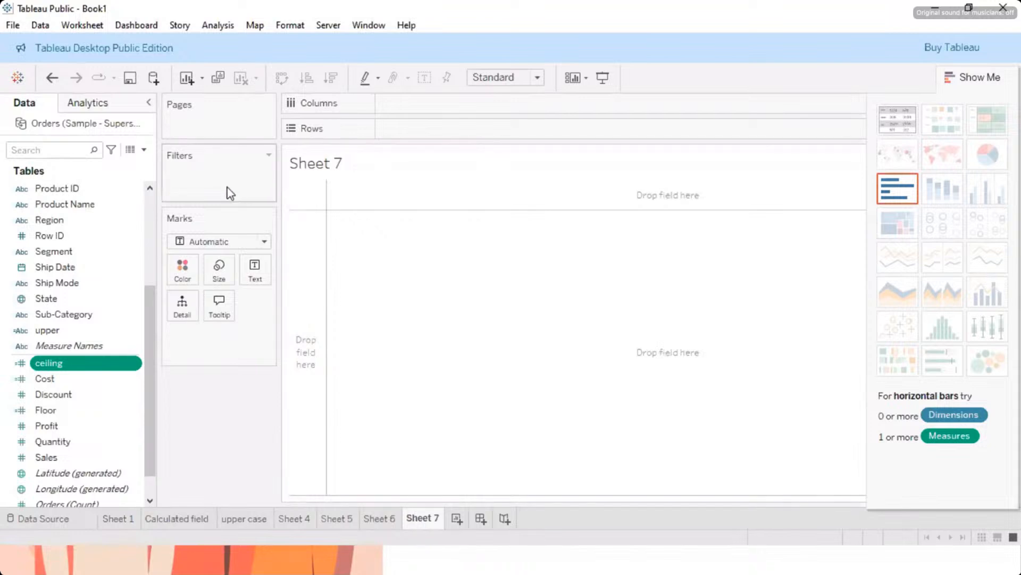
pyautogui.scroll(2, 69, 282)
pyautogui.scroll(1, 70, 278)
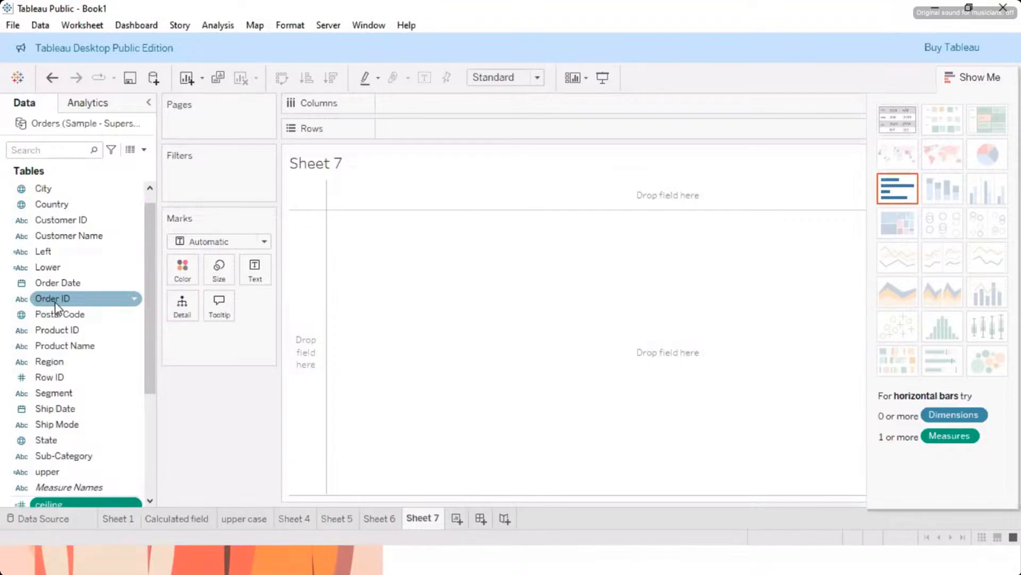
pyautogui.moveTo(65, 302); pyautogui.dragTo(416, 133)
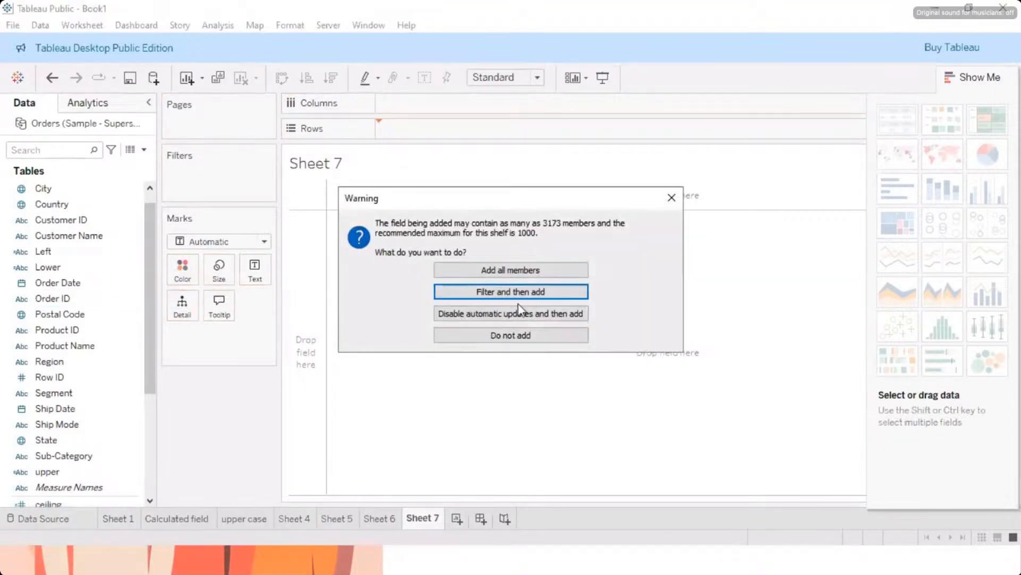
pyautogui.click(548, 271)
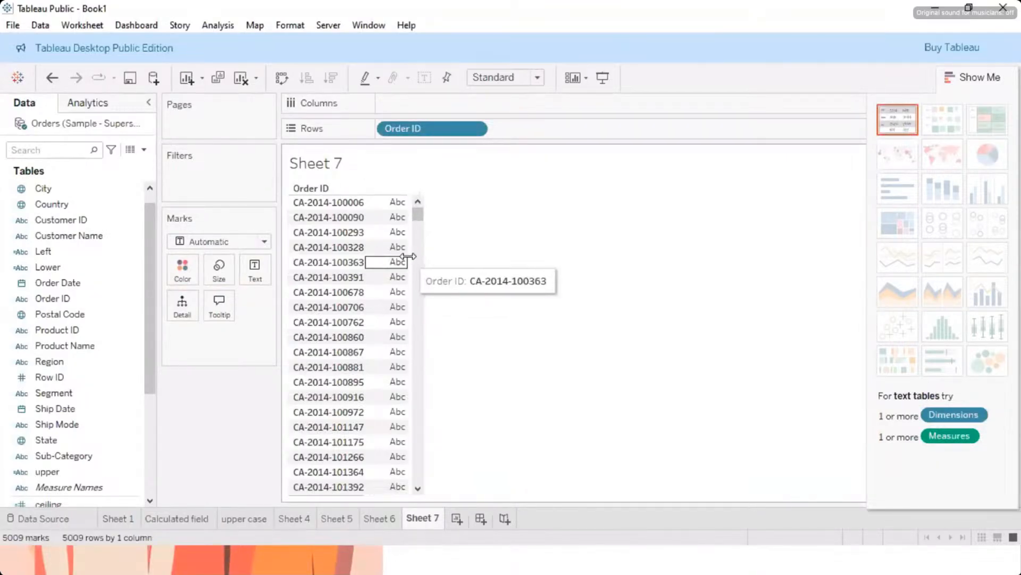
pyautogui.moveTo(408, 261); pyautogui.dragTo(515, 257)
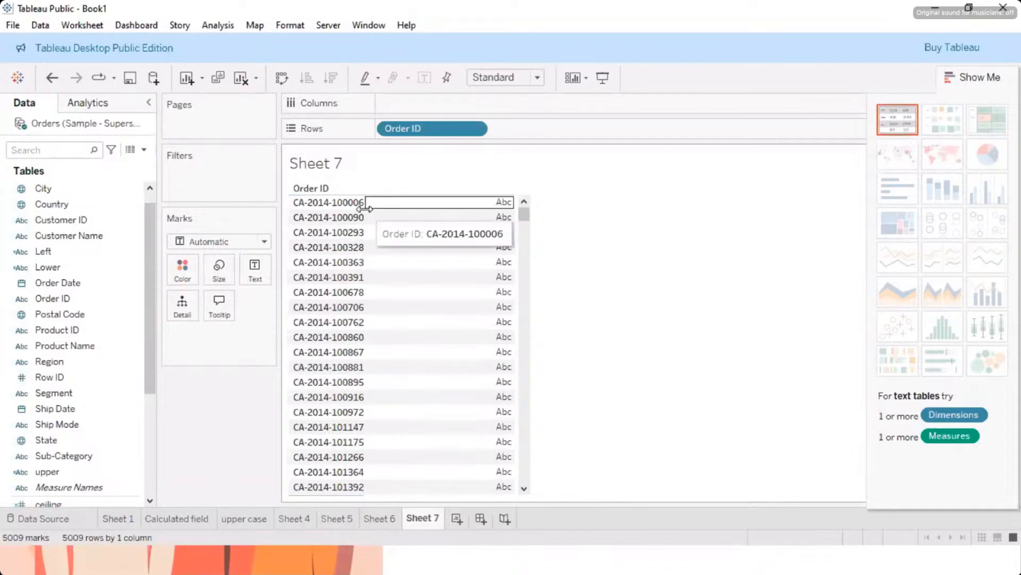
pyautogui.moveTo(364, 210); pyautogui.dragTo(453, 221)
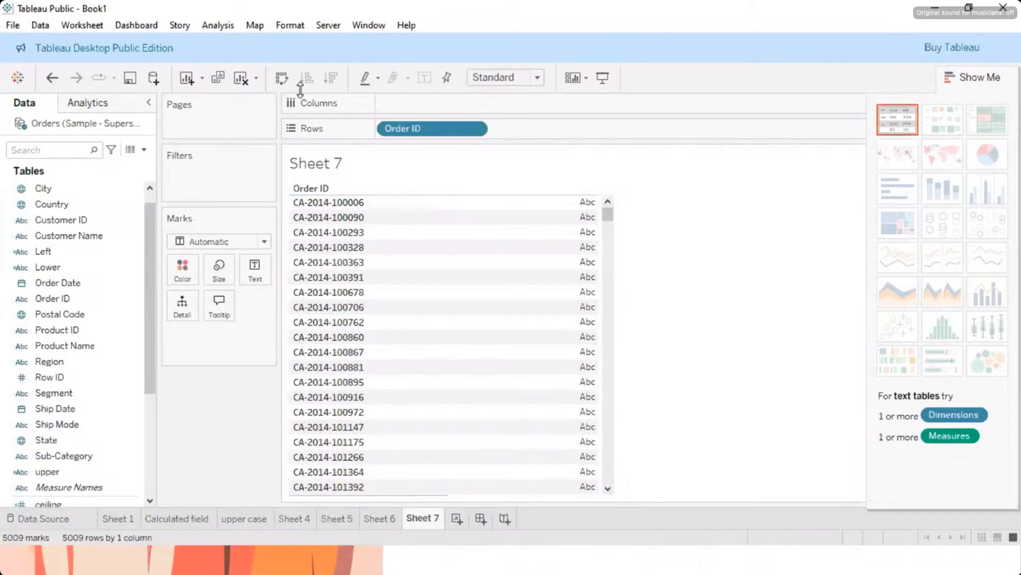
# Step: Start a new calculated field and insert the SPLIT function from the full function list into its formula
pyautogui.click(206, 24)
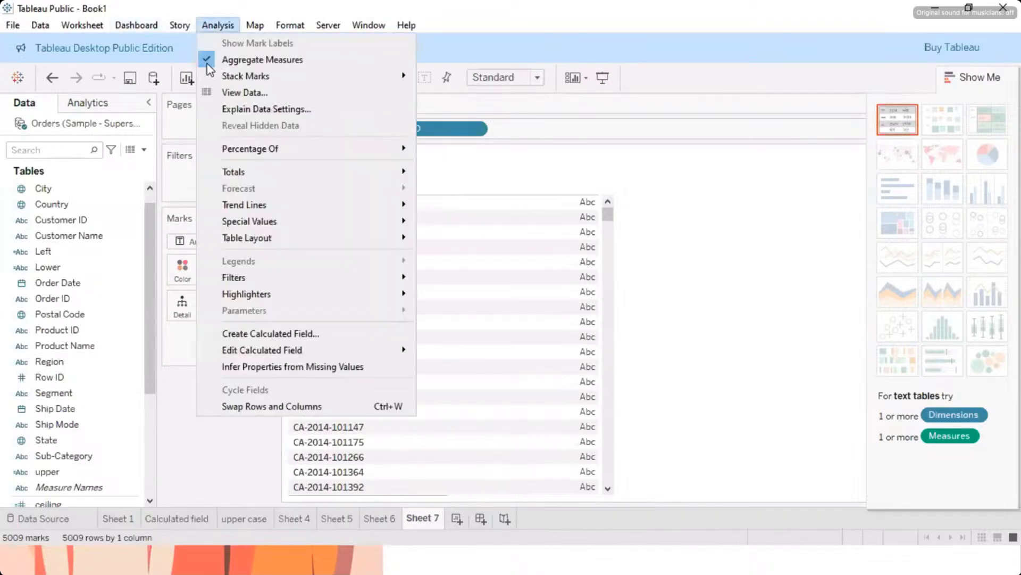
pyautogui.click(255, 334)
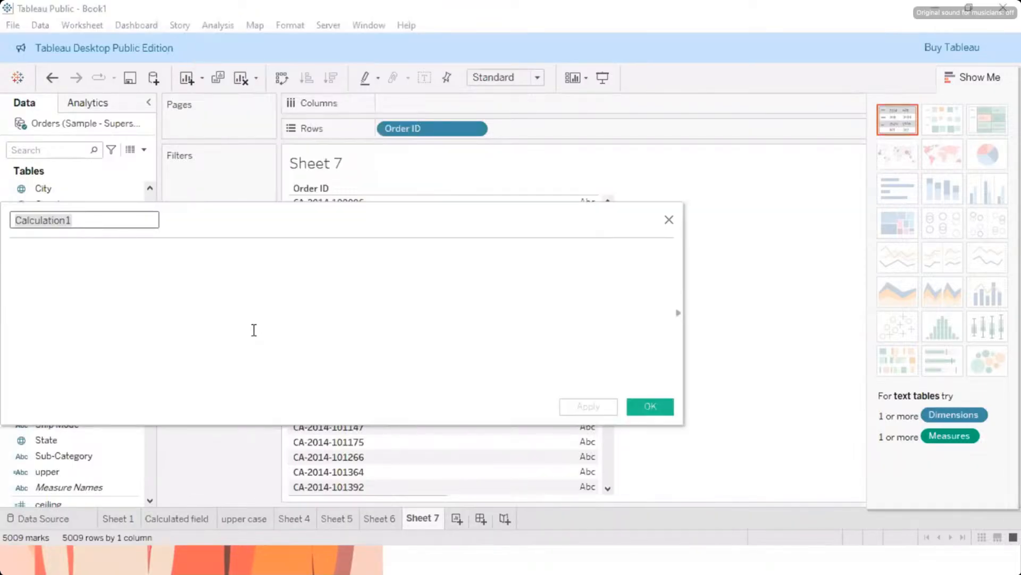
pyautogui.click(678, 313)
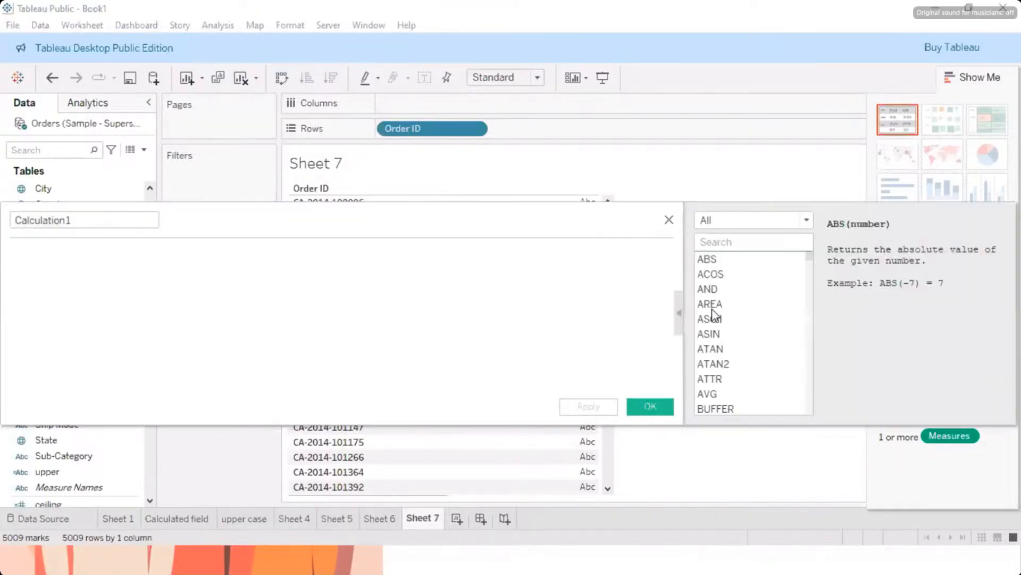
pyautogui.scroll(-4, 723, 317)
pyautogui.scroll(-13, 723, 317)
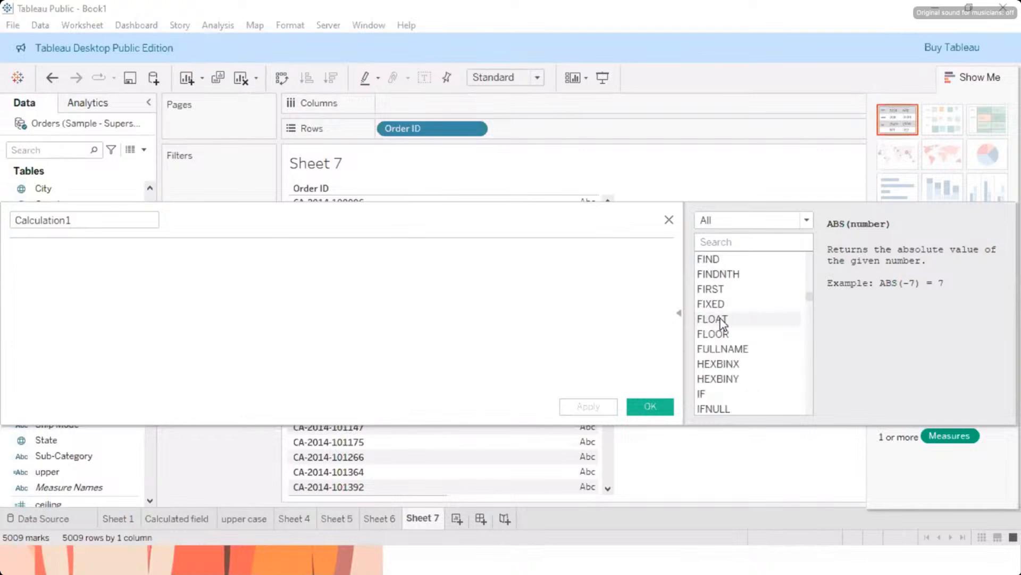
pyautogui.scroll(-18, 720, 318)
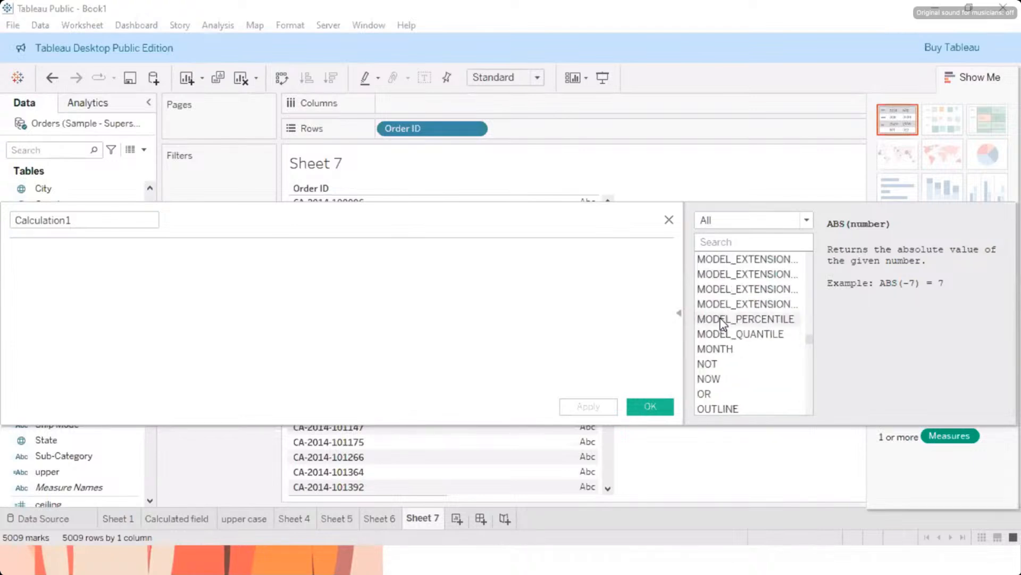
pyautogui.scroll(-20, 713, 366)
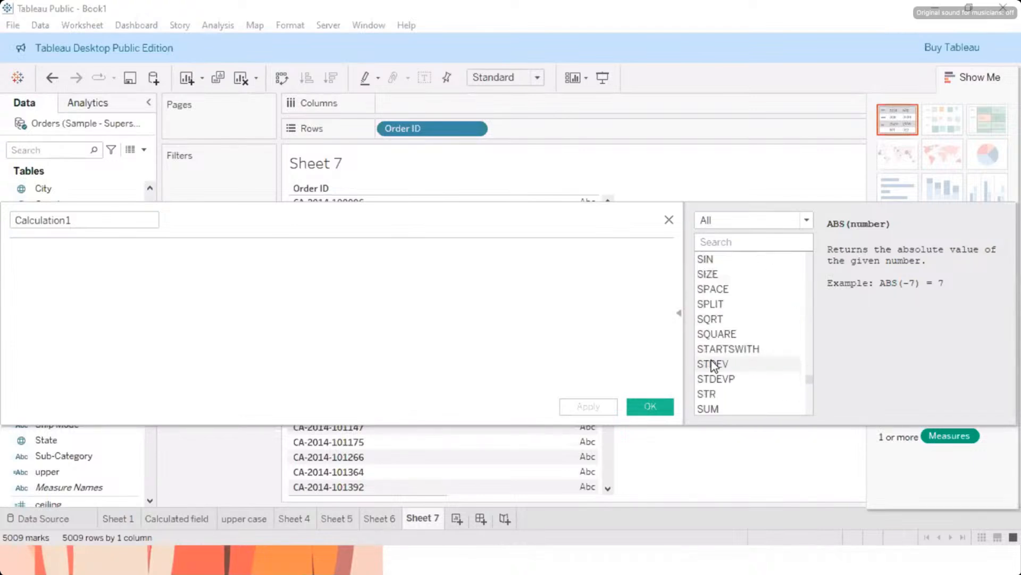
pyautogui.doubleClick(711, 303)
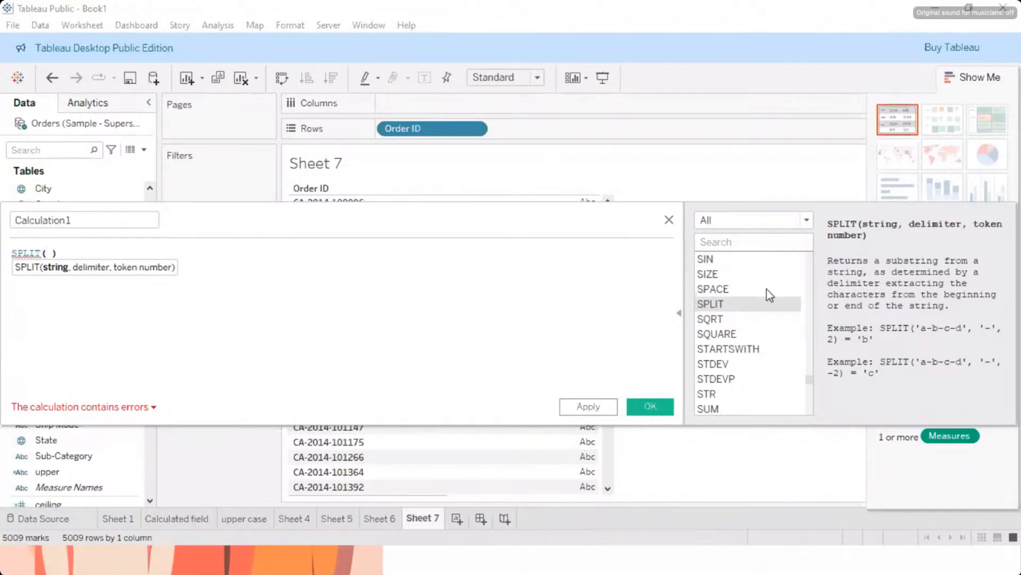
# Step: Fill in the SPLIT arguments with SUM([Order ID]) as the string, a hyphen as the delimiter and 2 as the token number
pyautogui.write('sum')
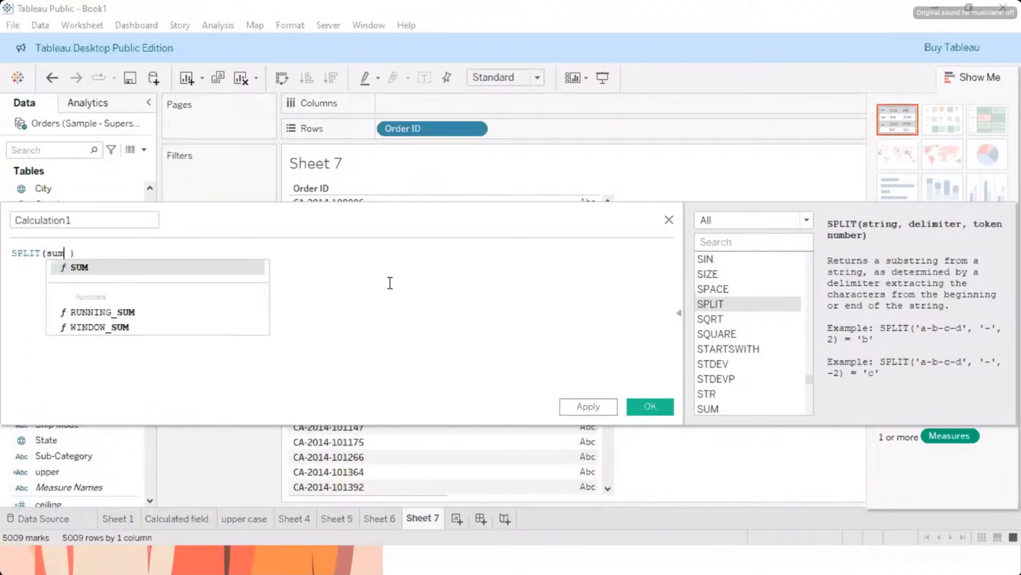
pyautogui.press('Return')
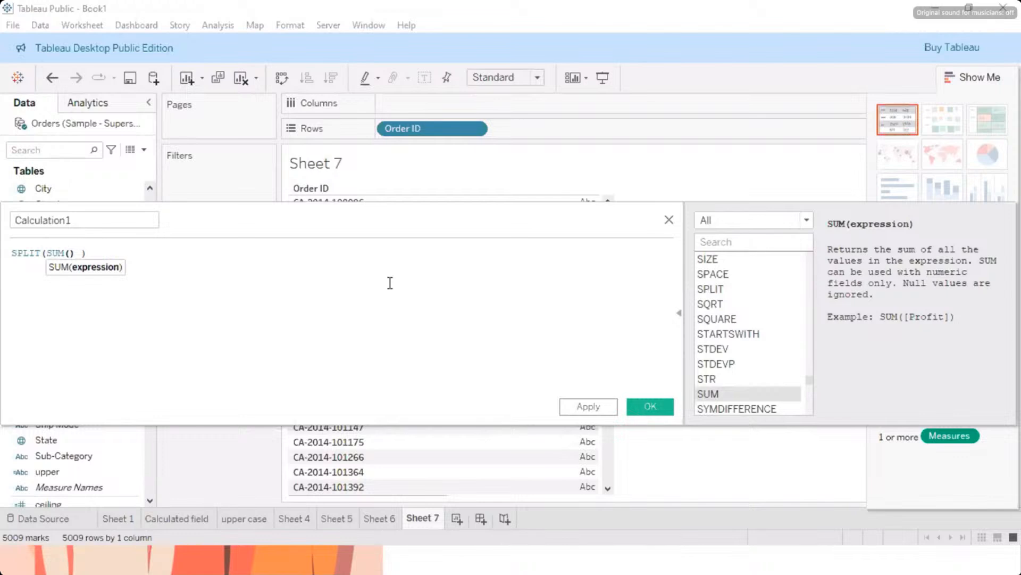
pyautogui.write('ord')
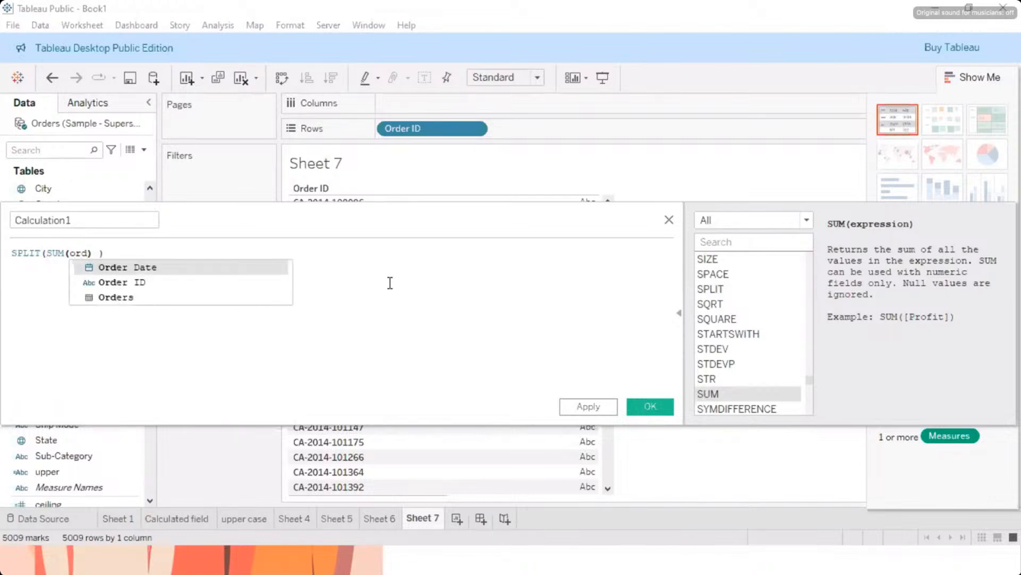
pyautogui.press('Down')
pyautogui.press('Return')
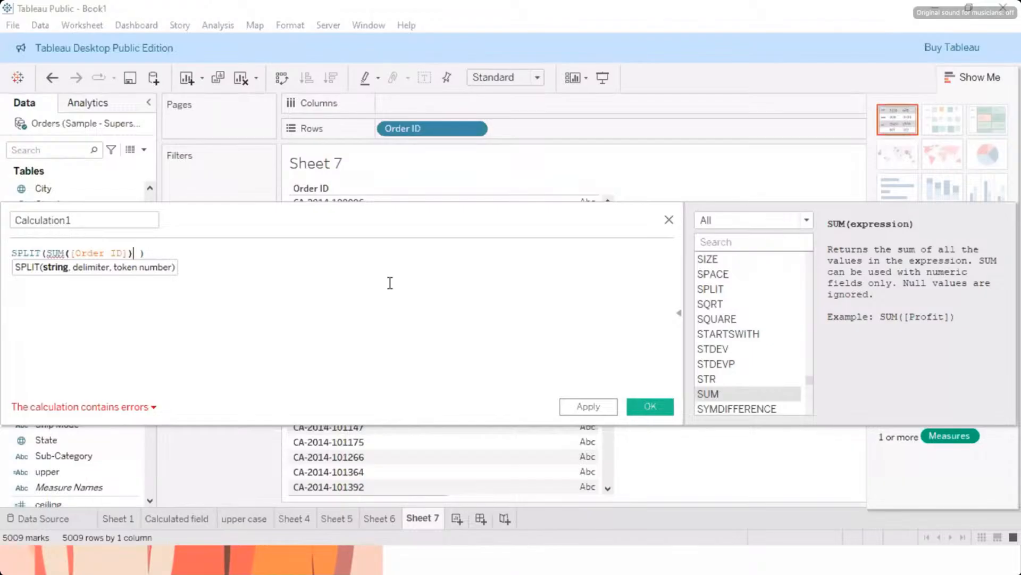
pyautogui.write(',')
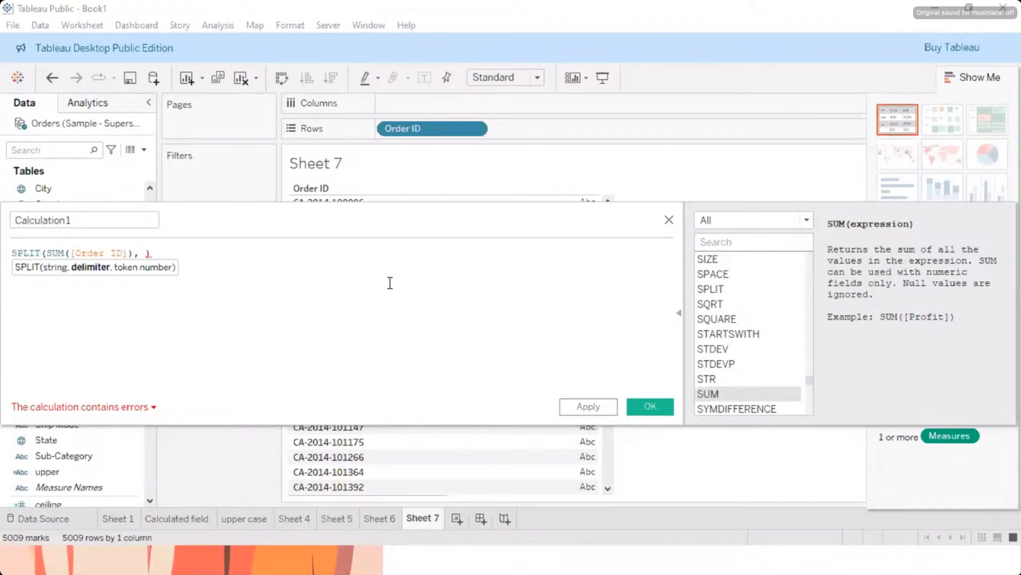
pyautogui.write('-,')
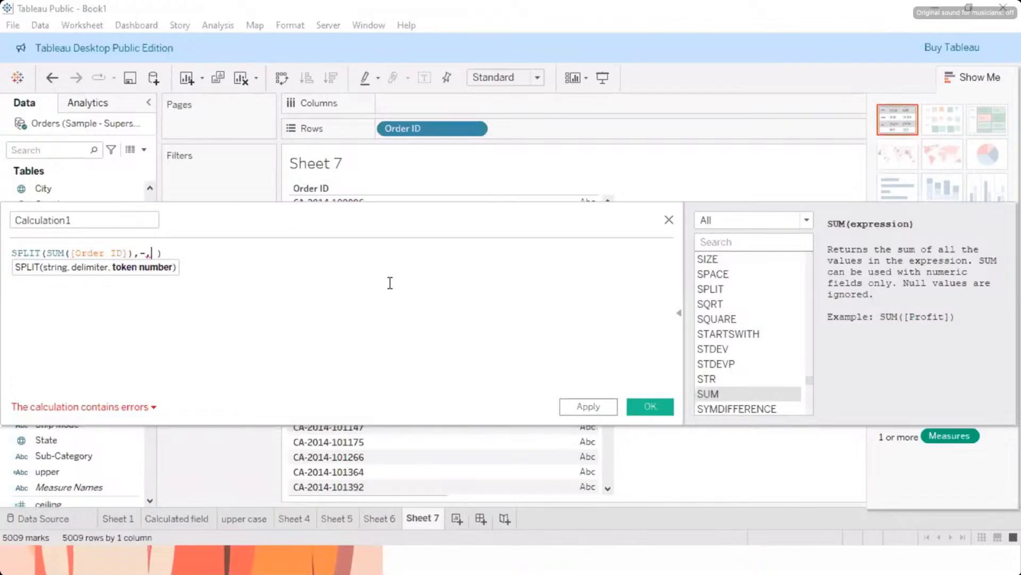
pyautogui.write('2')
# Step: Enclose the hyphen delimiter in single quotes within the SPLIT formula
pyautogui.click(137, 251)
pyautogui.write(',')
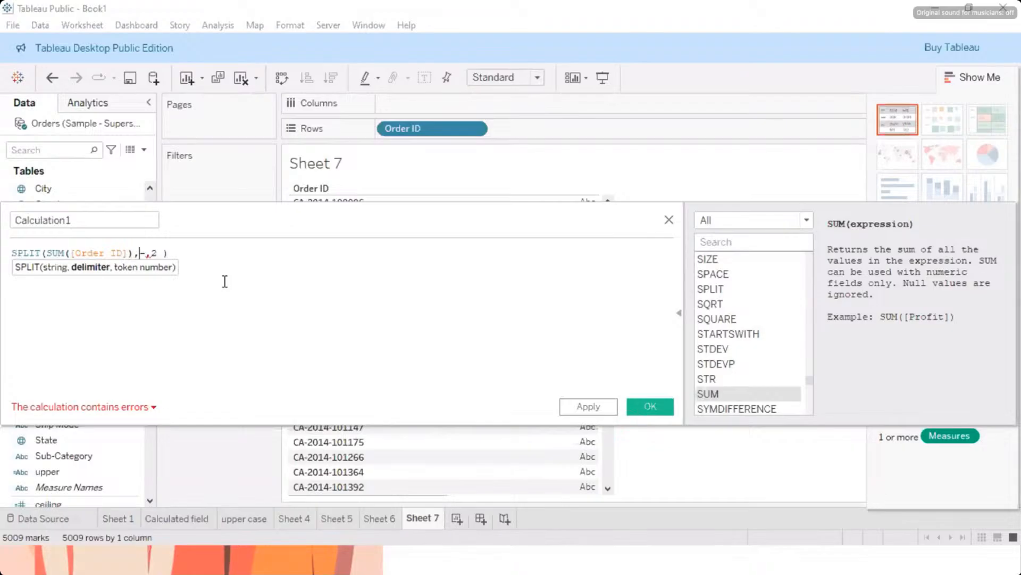
pyautogui.write("'")
pyautogui.press('Right')
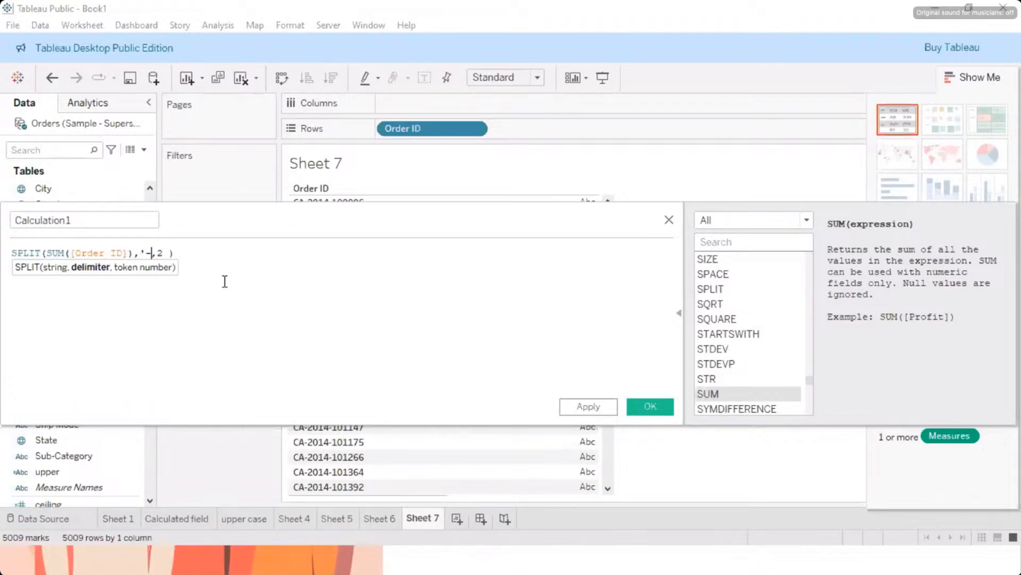
pyautogui.write("'")
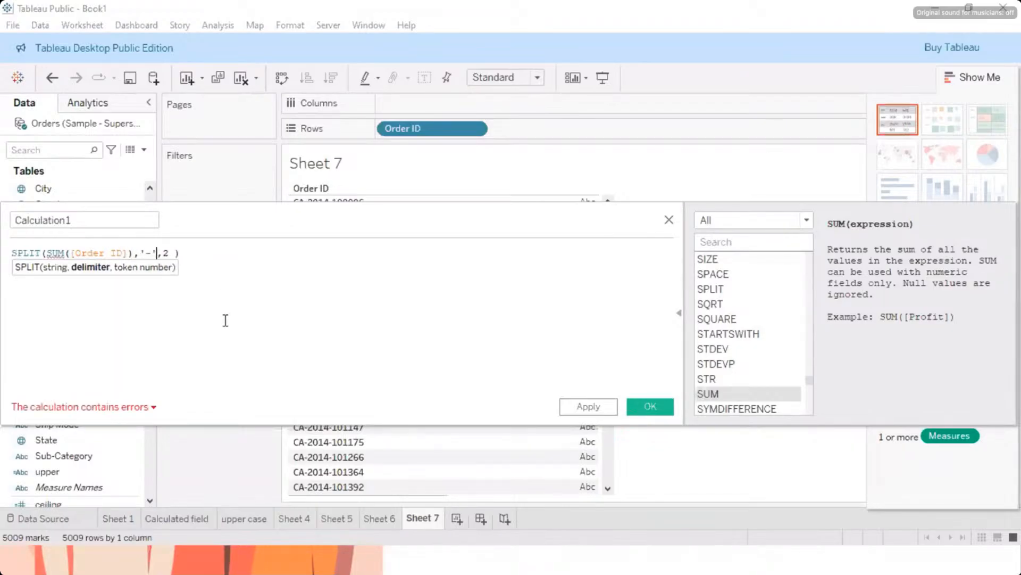
pyautogui.click(164, 251)
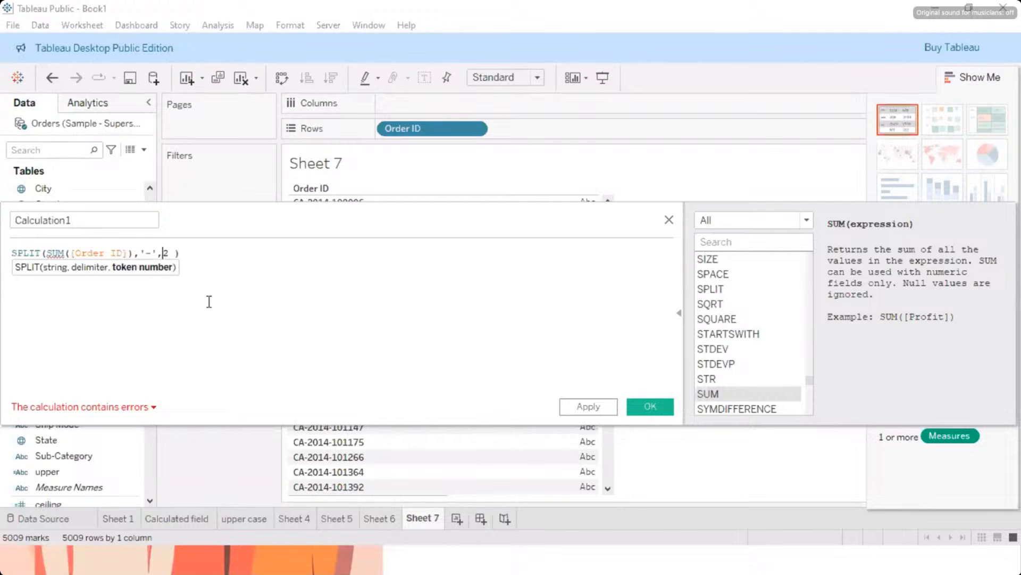
# Step: Remove the SUM function around Order ID so the formula reads SPLIT(([Order ID]),'-',2 )
pyautogui.click(69, 253)
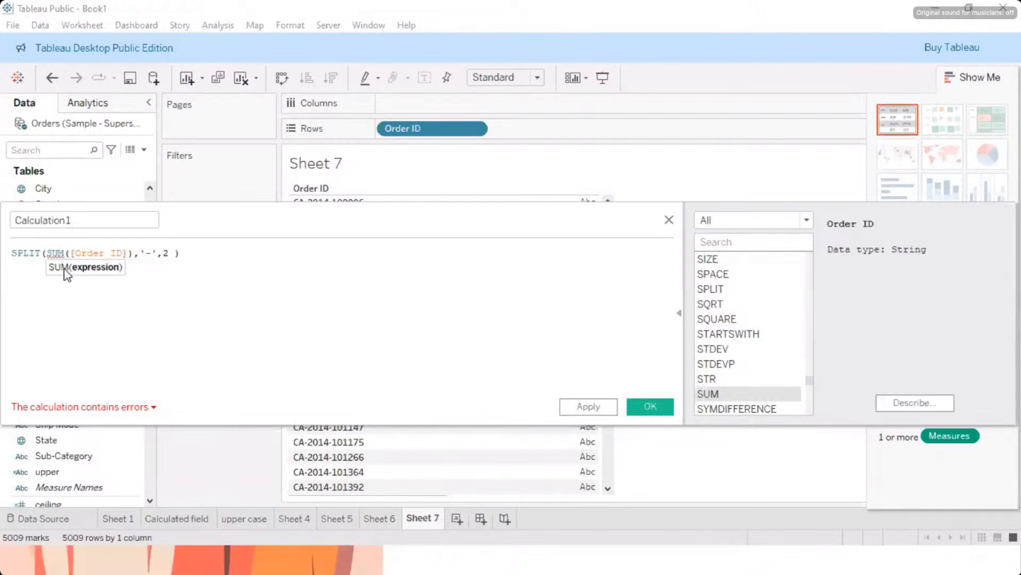
pyautogui.click(46, 253)
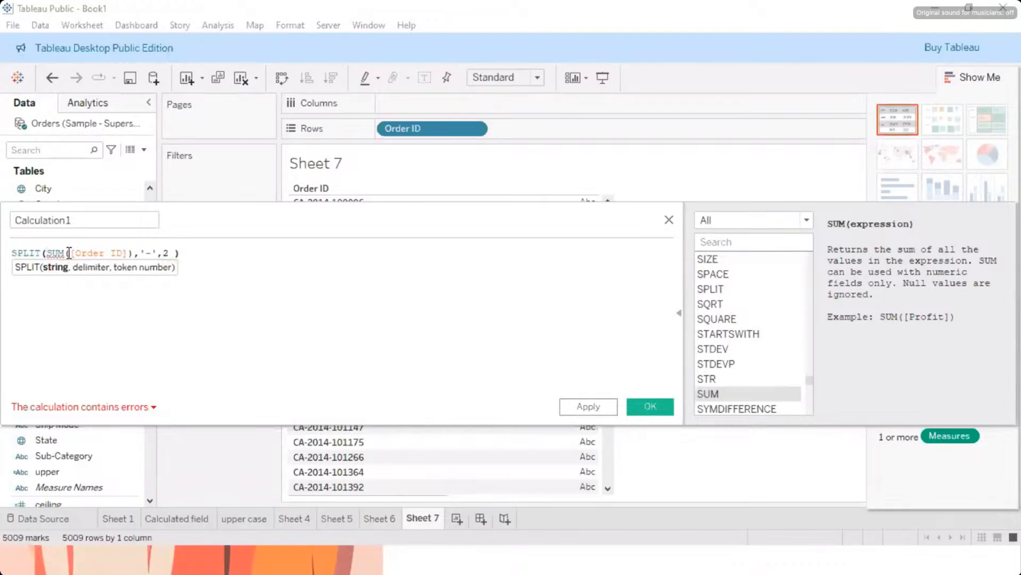
pyautogui.doubleClick(66, 253)
pyautogui.write('sa')
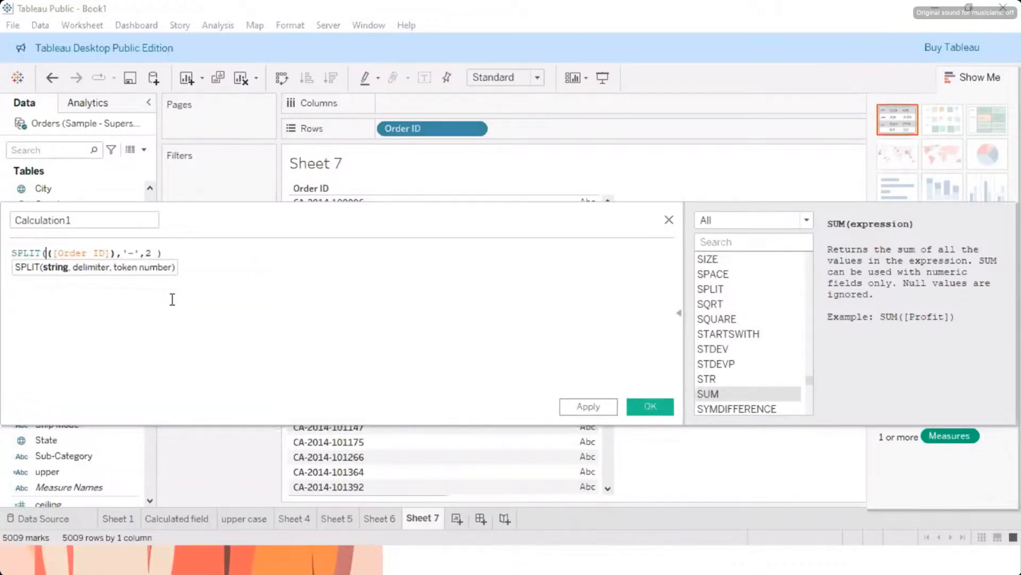
pyautogui.press('BackSpace')
pyautogui.press('BackSpace')
pyautogui.click(171, 267)
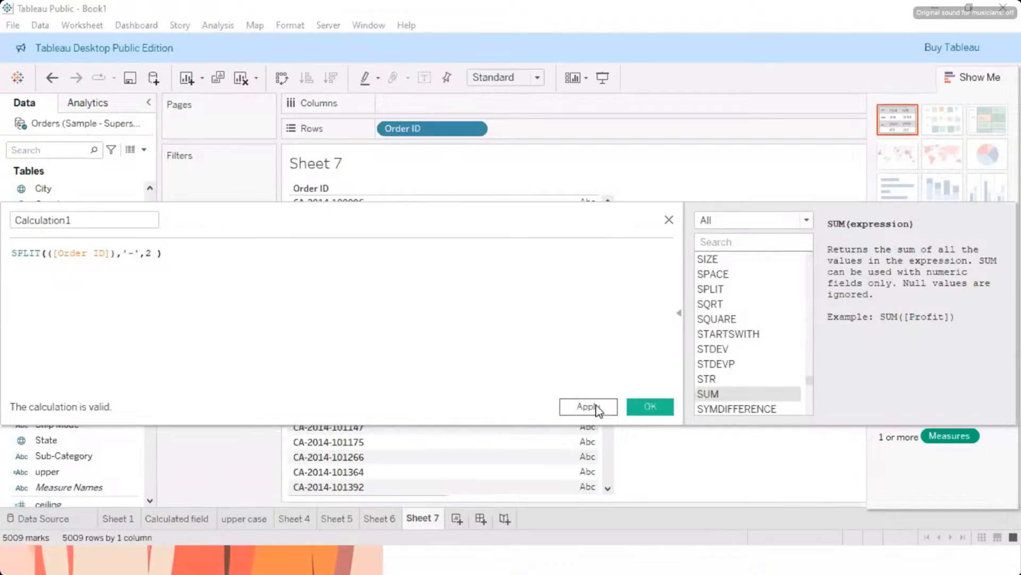
# Step: Name the calculated field split, then apply and save it
pyautogui.moveTo(79, 219); pyautogui.dragTo(14, 219)
pyautogui.write('split')
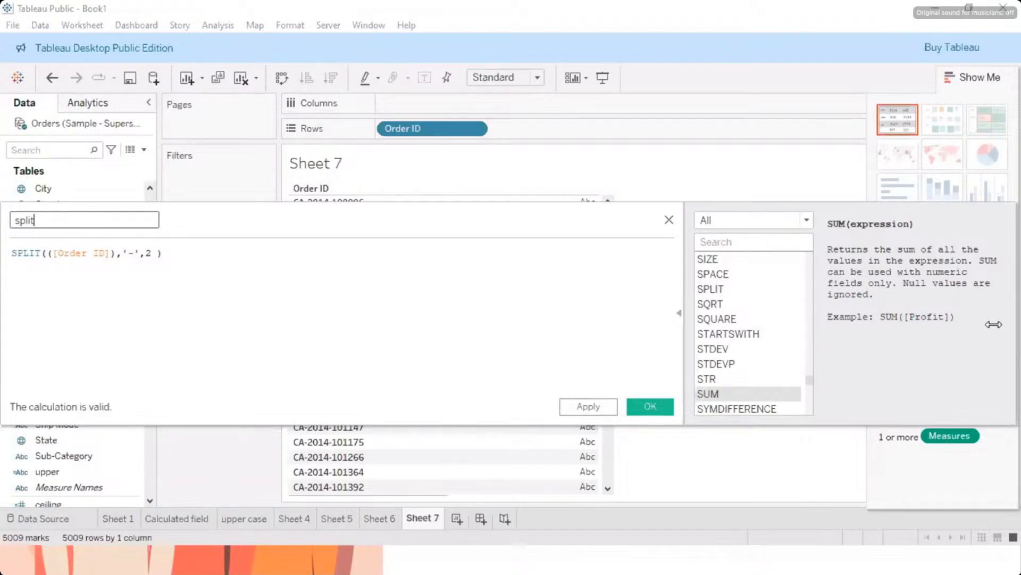
pyautogui.click(582, 406)
pyautogui.click(655, 406)
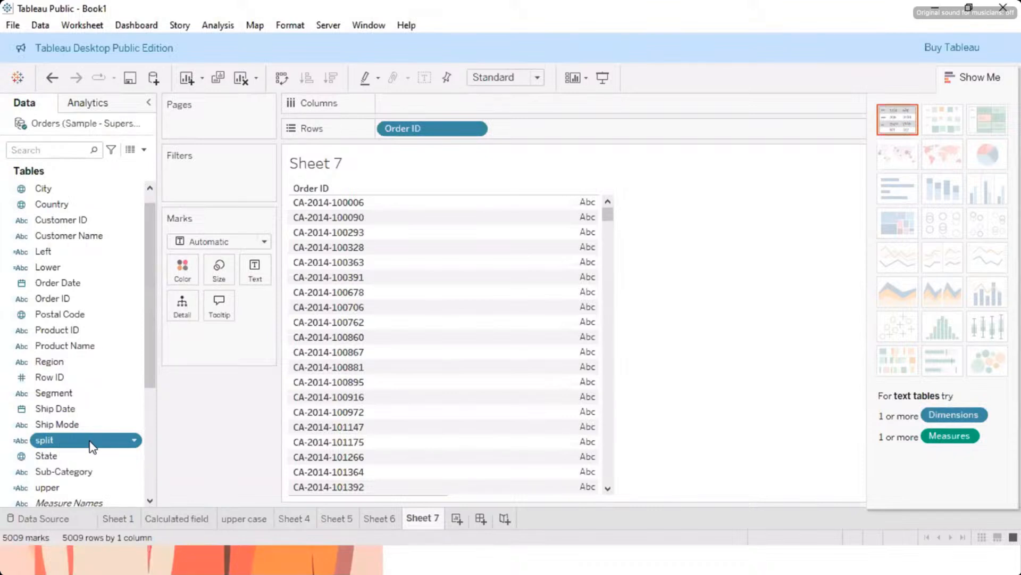
# Step: Replace Order ID on the Rows shelf of Sheet 7 with the split field
pyautogui.moveTo(93, 446); pyautogui.dragTo(430, 220)
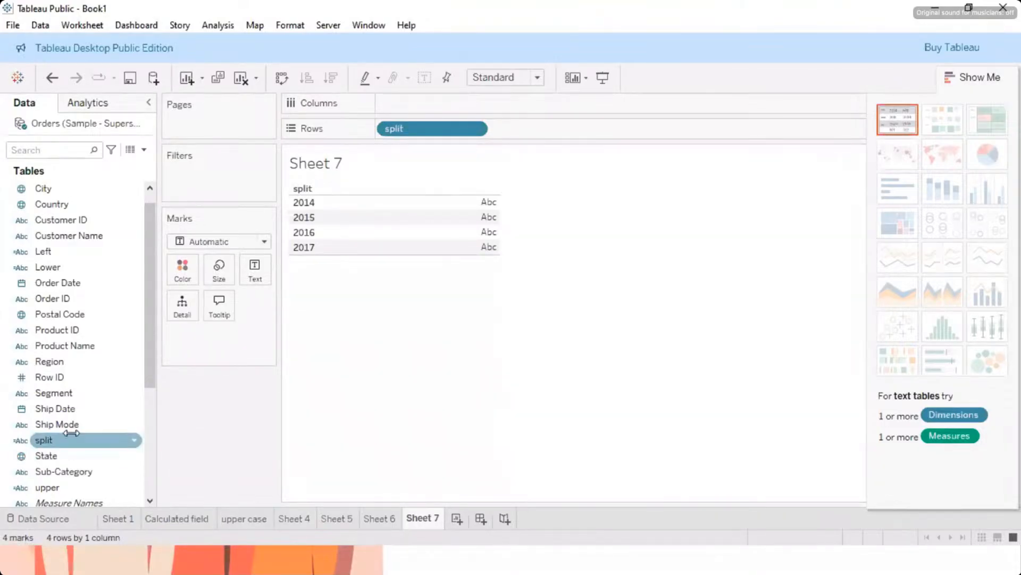
pyautogui.click(56, 440)
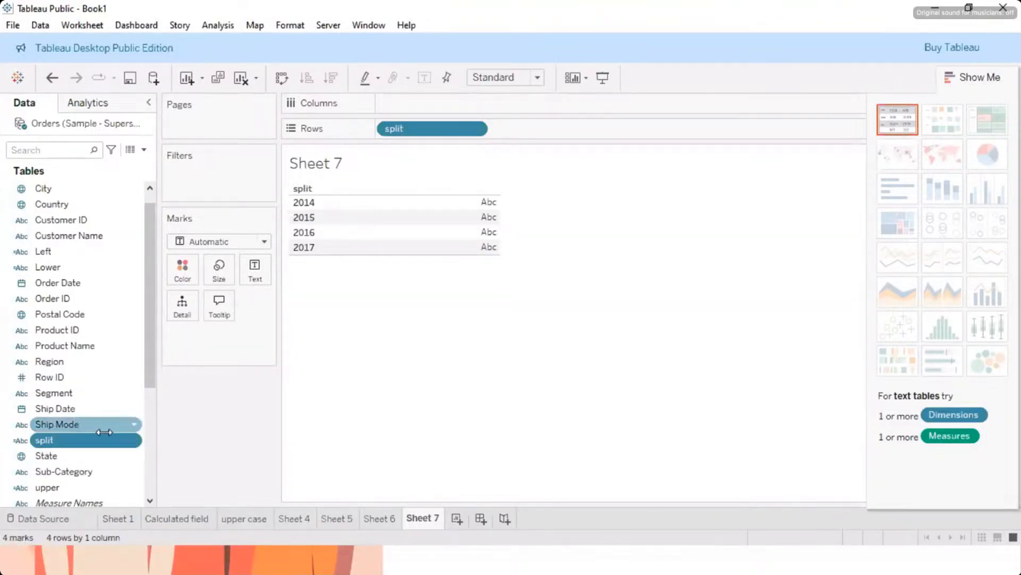
pyautogui.press('F2')
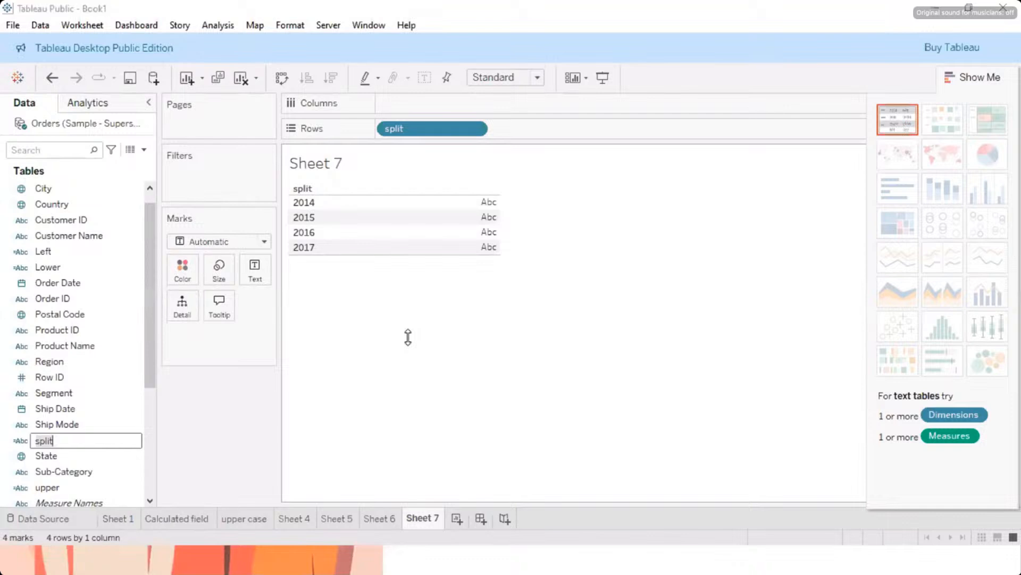
# Step: Switch to the Word notes and review the Split section and the section on protecting information with filters
pyautogui.press('super')
pyautogui.click(421, 560)
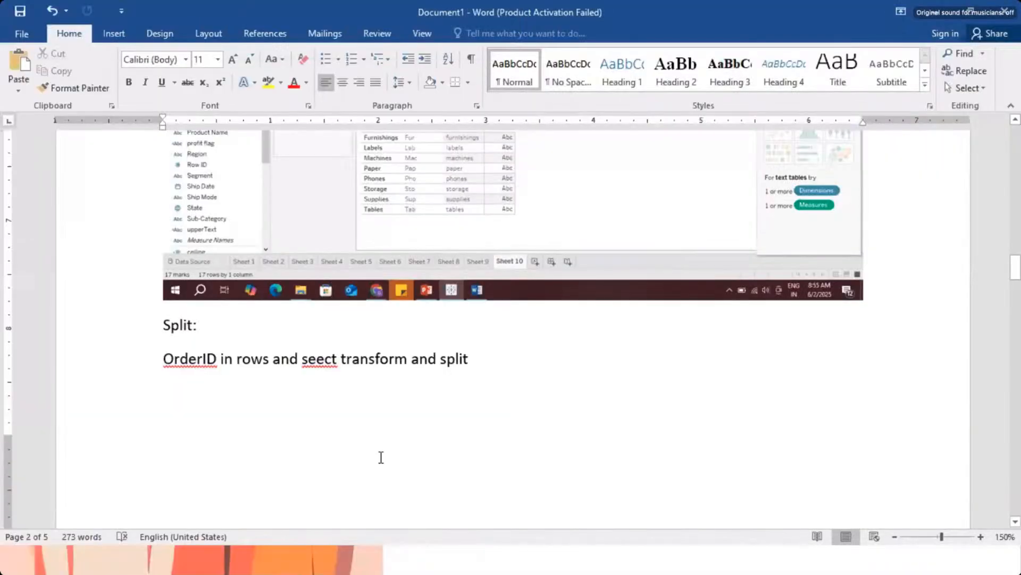
pyautogui.scroll(-5, 381, 452)
pyautogui.scroll(-10, 380, 452)
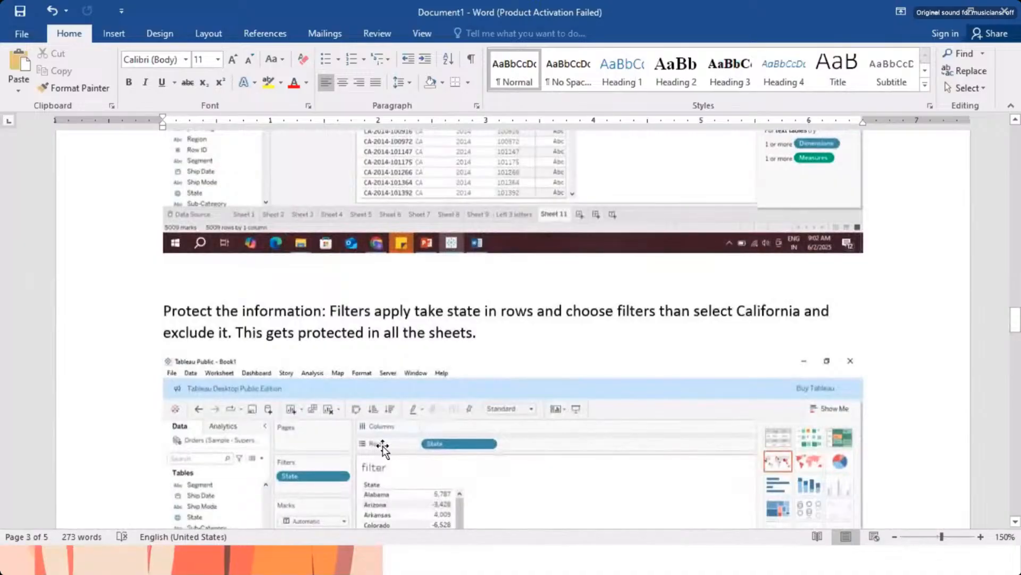
pyautogui.scroll(-5, 383, 447)
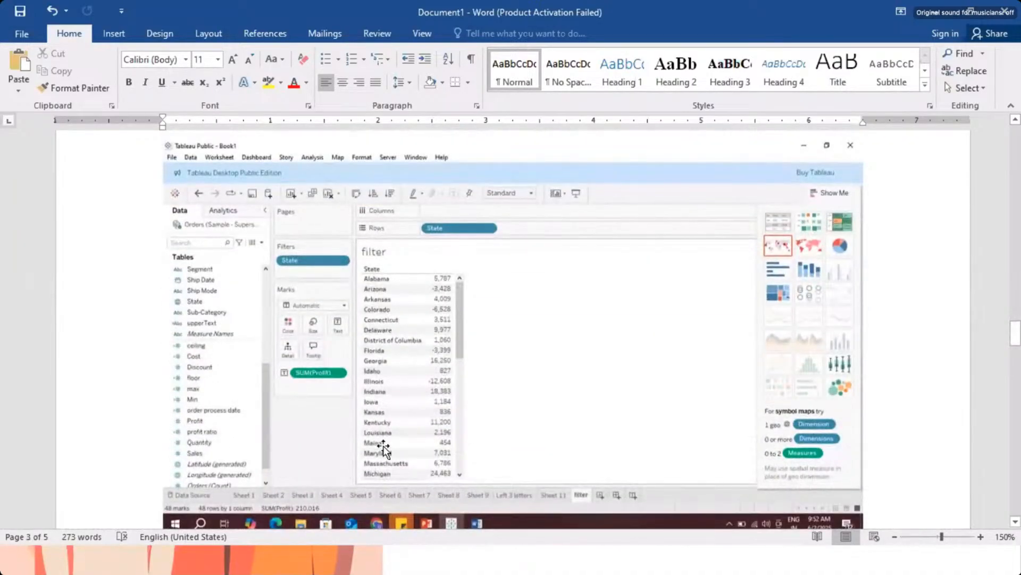
pyautogui.scroll(4, 383, 445)
pyautogui.moveTo(510, 570)
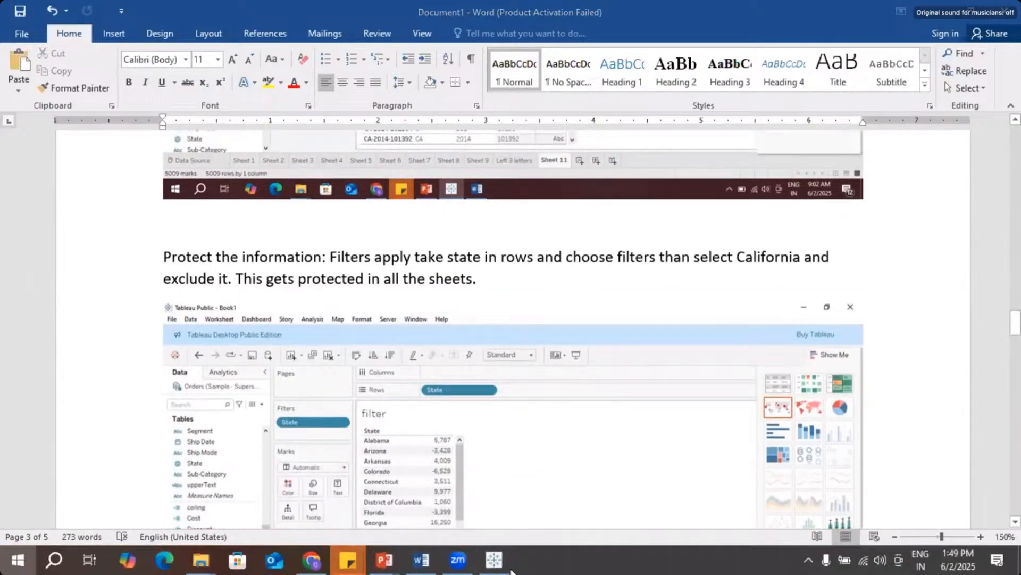
# Step: Switch from the Word notes back to the Tableau workbook
pyautogui.press('super')
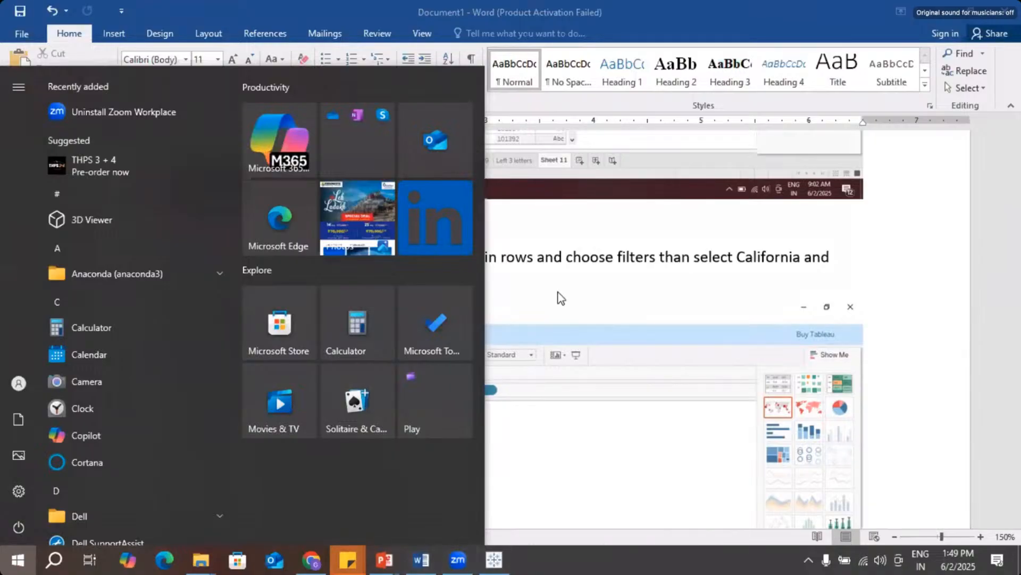
pyautogui.click(528, 81)
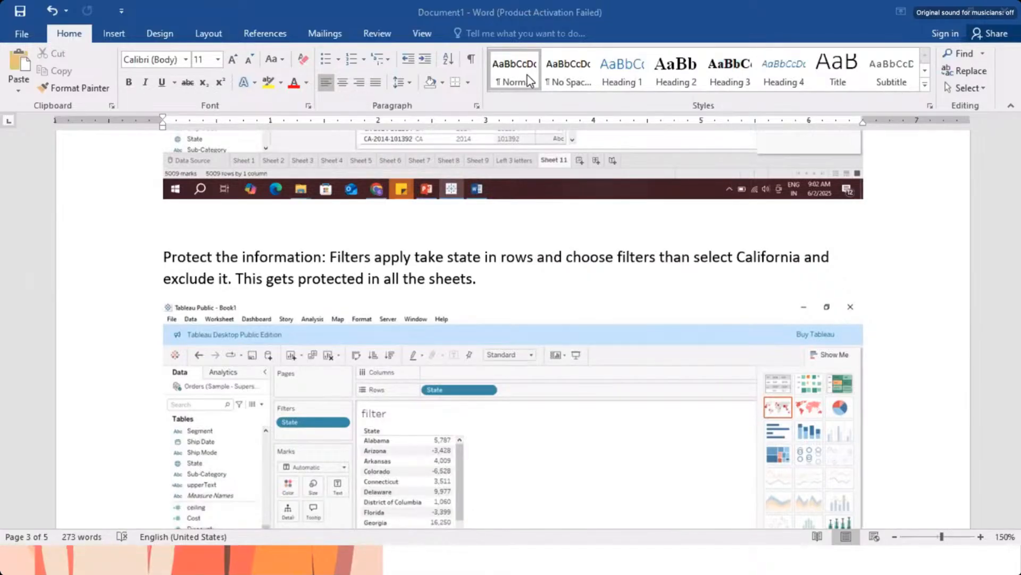
pyautogui.click(21, 327)
pyautogui.press('super')
pyautogui.click(493, 559)
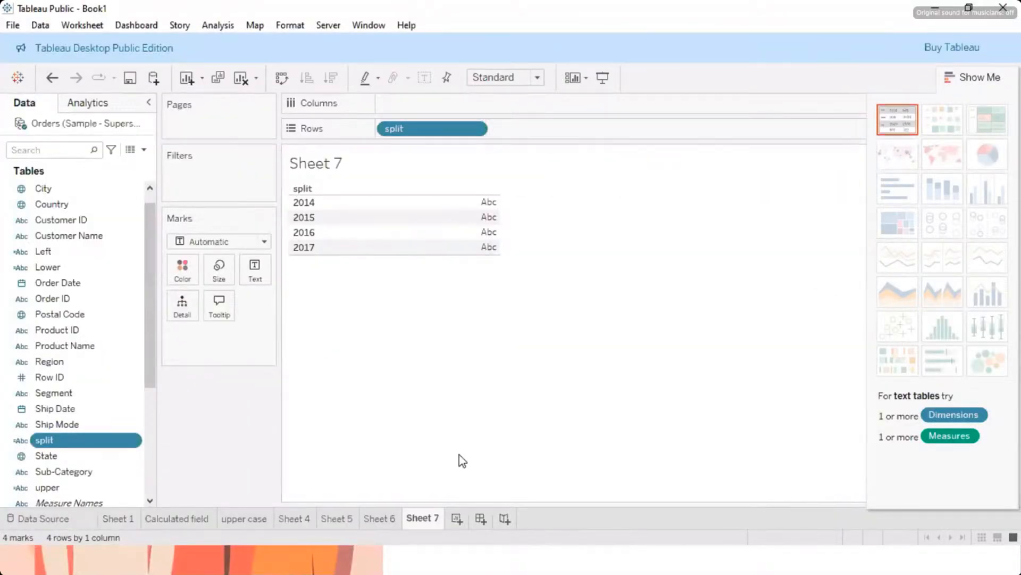
# Step: Open the split calculated field for editing and examine its name and SPLIT formula
pyautogui.click(134, 442)
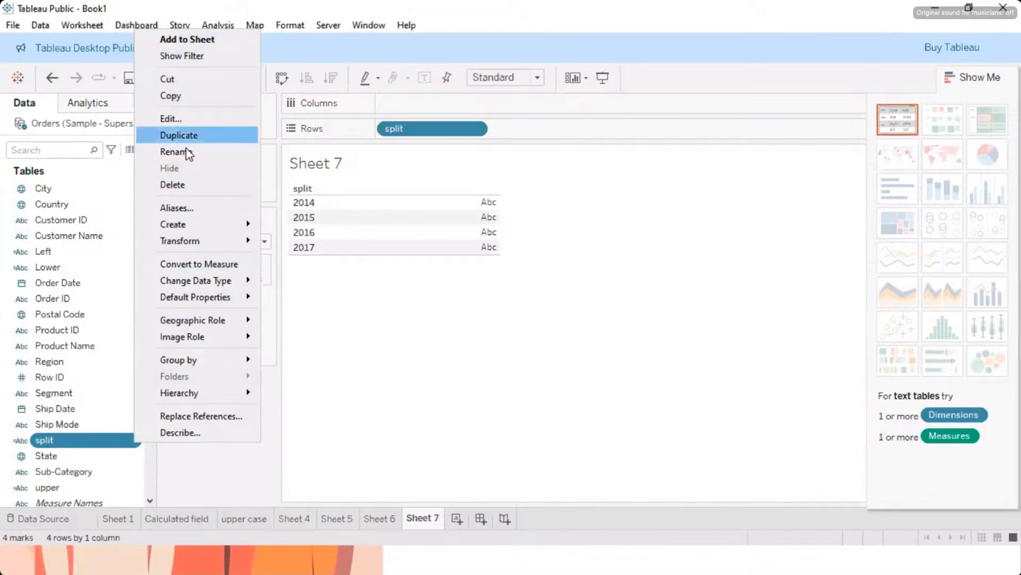
pyautogui.click(175, 119)
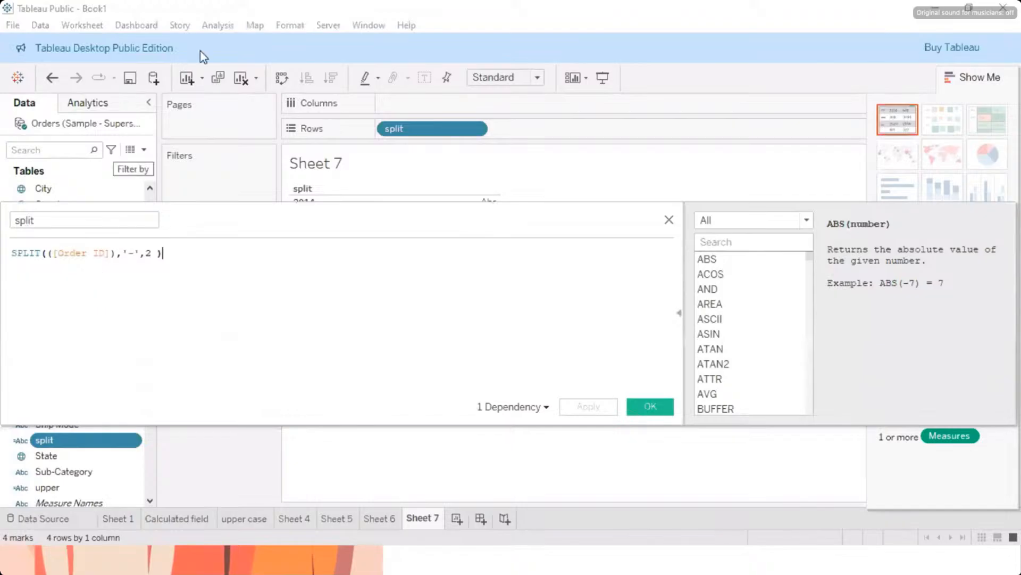
pyautogui.click(40, 221)
pyautogui.moveTo(40, 222); pyautogui.dragTo(18, 220)
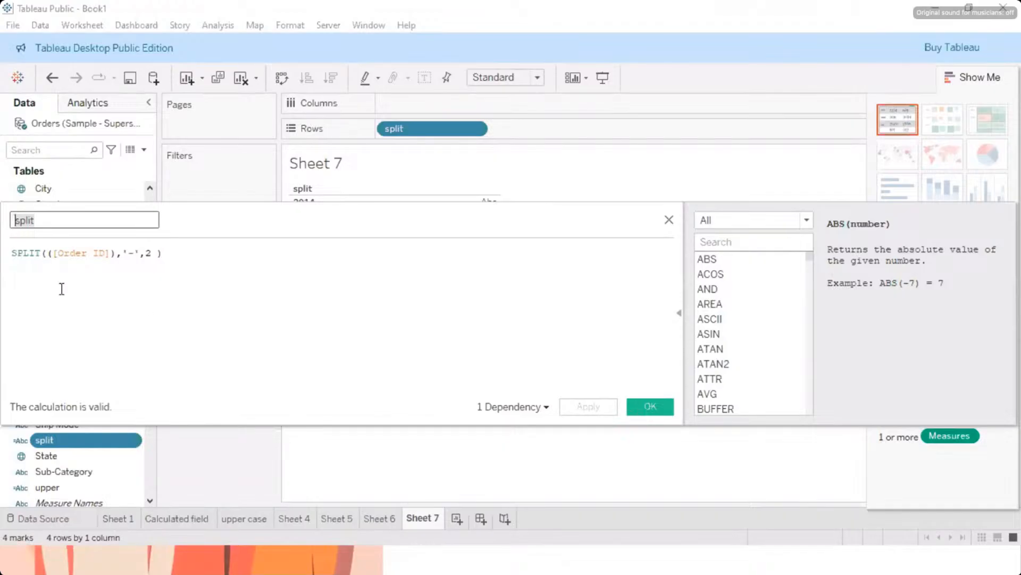
pyautogui.moveTo(176, 254); pyautogui.dragTo(10, 253)
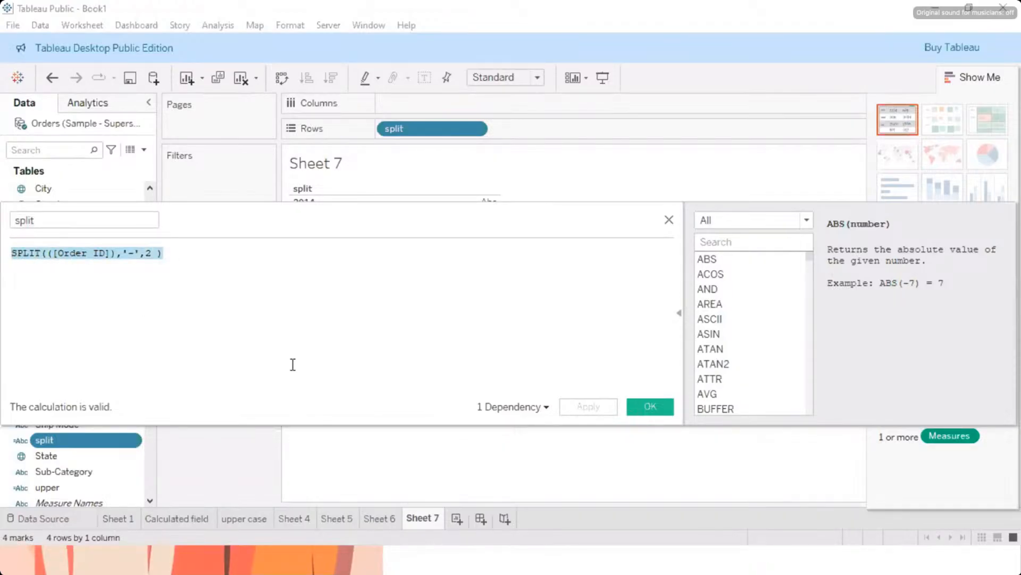
# Step: Search the function list for "spl" to view the SPLIT syntax help, and close the calculation editor
pyautogui.scroll(-2, 752, 350)
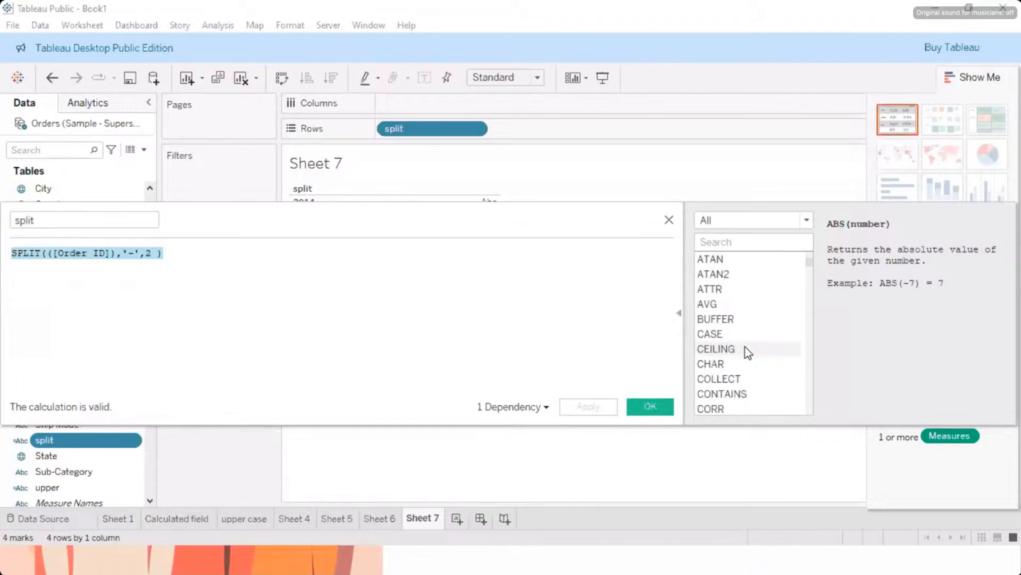
pyautogui.scroll(-3, 723, 325)
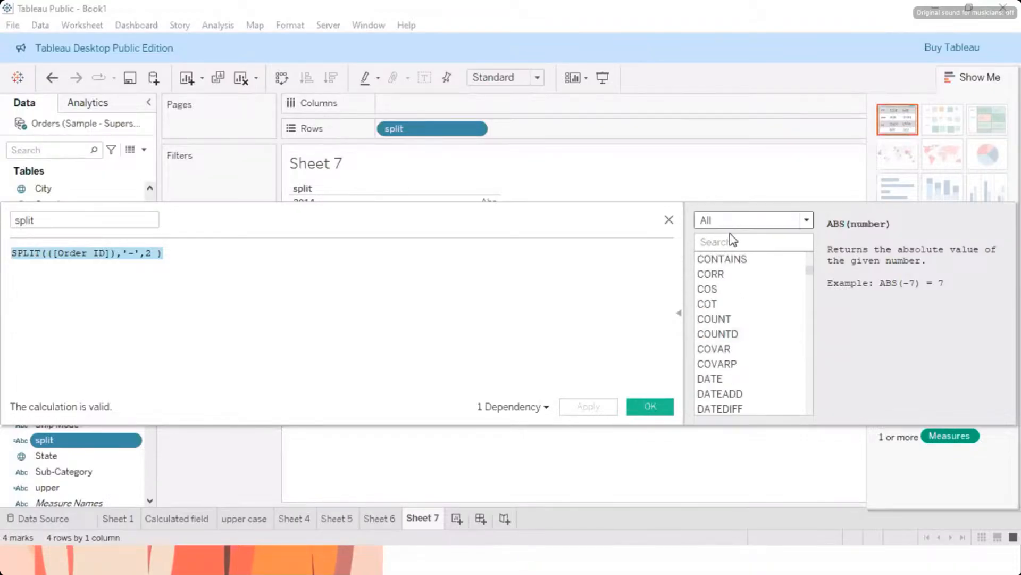
pyautogui.scroll(-3, 745, 273)
pyautogui.click(718, 241)
pyautogui.write('spl')
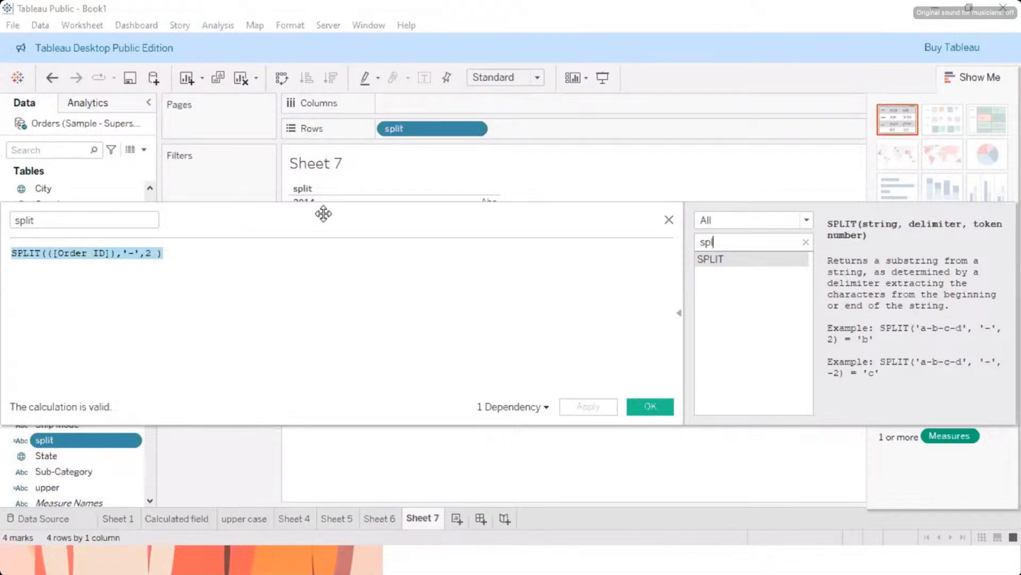
pyautogui.click(670, 221)
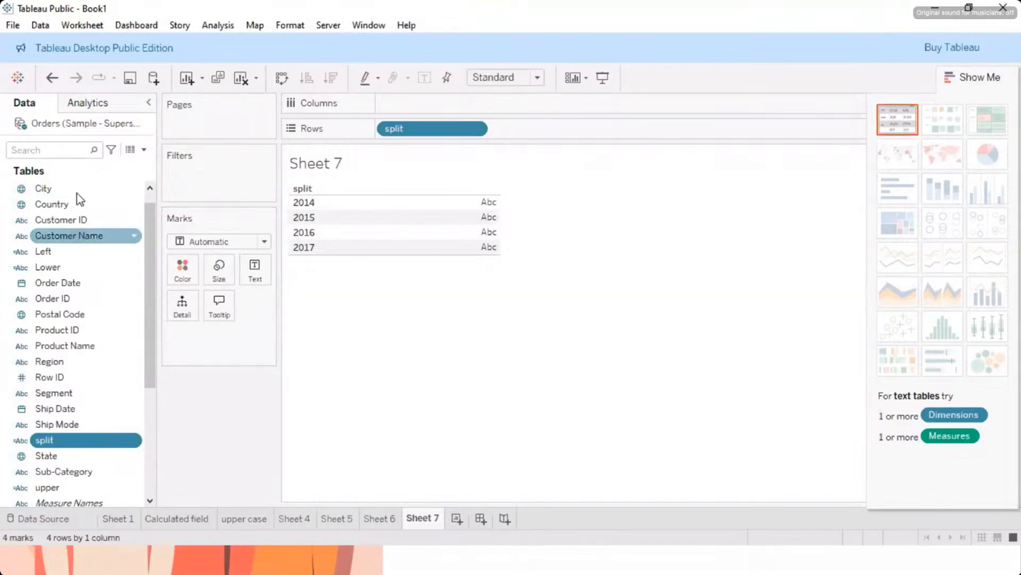
# Step: Look through the dimensions and measures of the Orders data source, including the calculated fields
pyautogui.scroll(1, 73, 219)
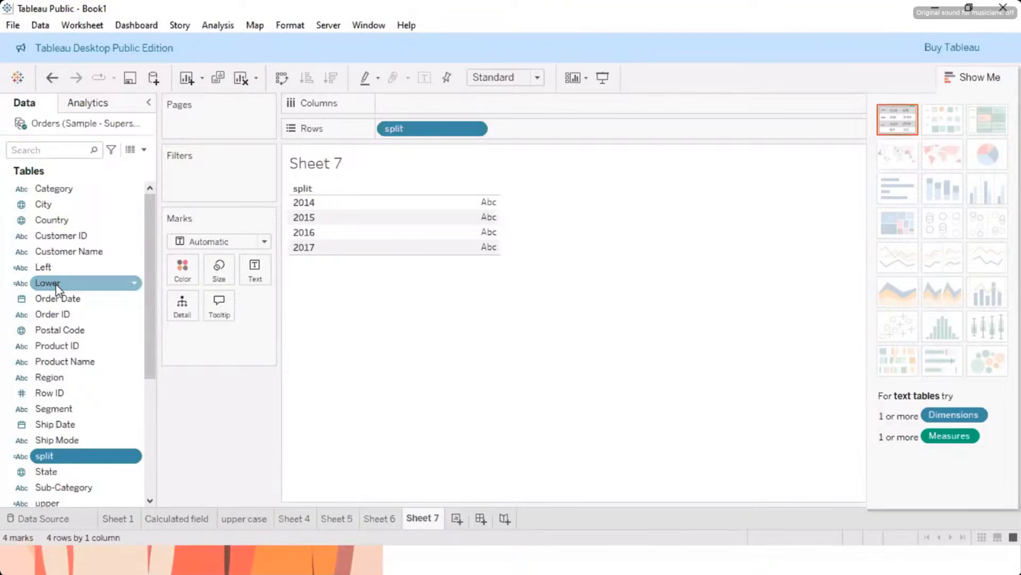
pyautogui.scroll(-3, 57, 287)
pyautogui.scroll(-2, 57, 287)
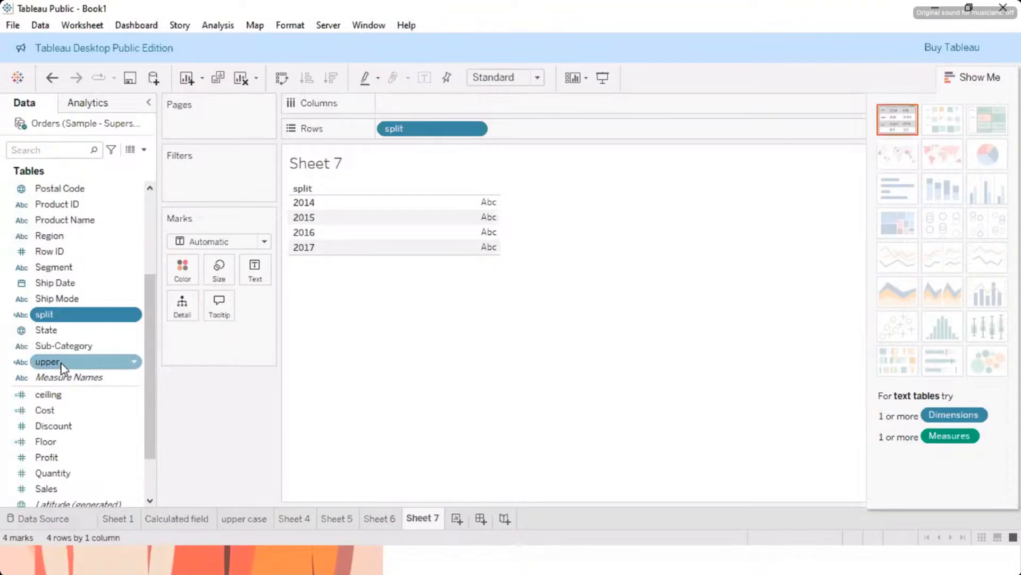
pyautogui.scroll(-2, 69, 356)
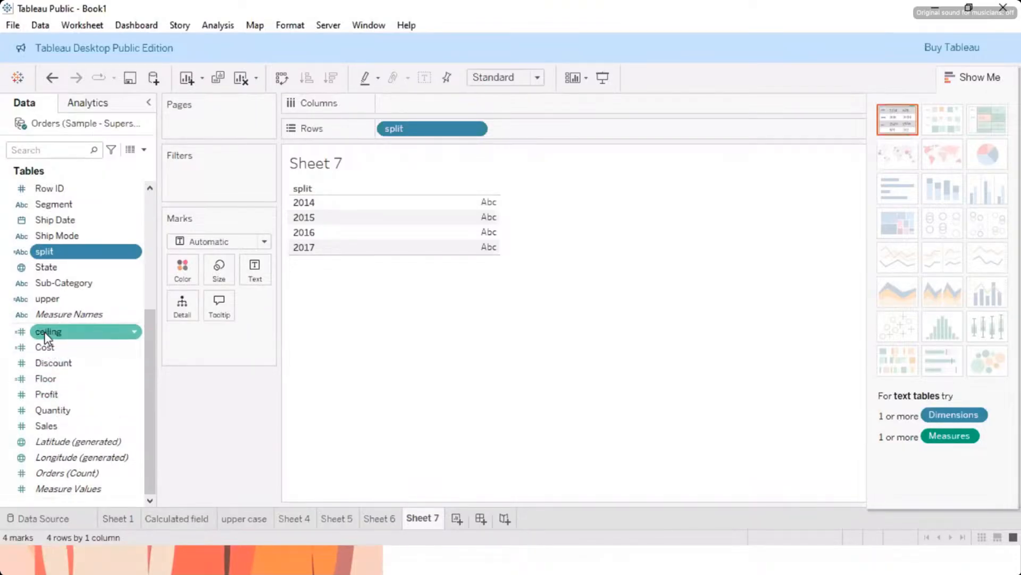
pyautogui.scroll(5, 45, 335)
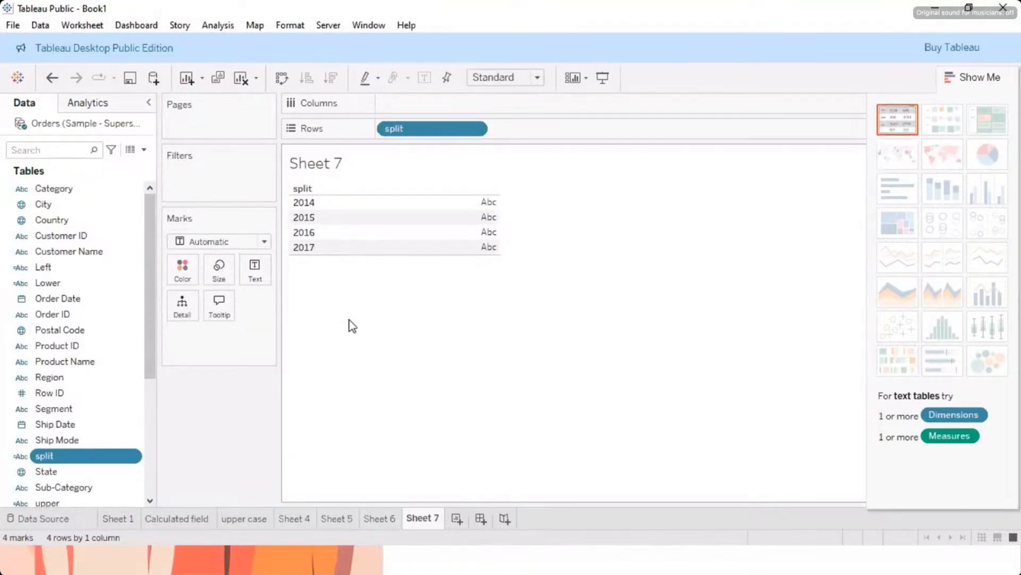
pyautogui.press('super')
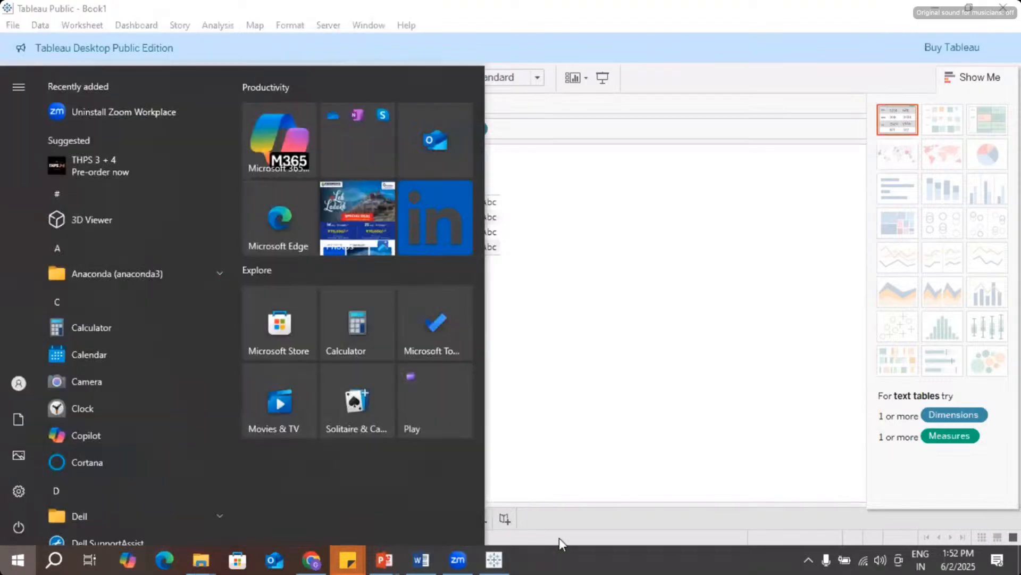
pyautogui.moveTo(490, 566)
pyautogui.moveTo(458, 562)
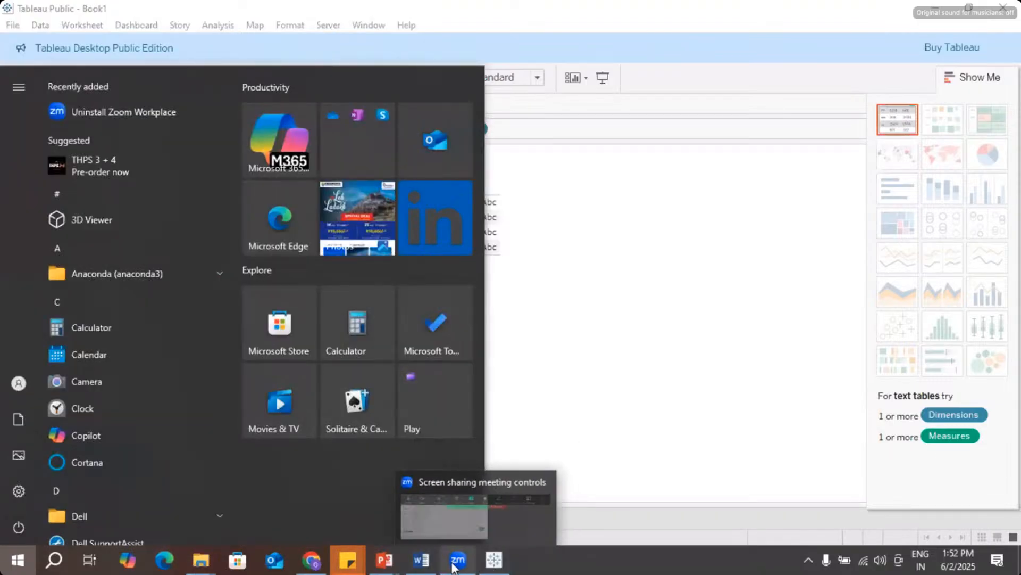
pyautogui.click(457, 515)
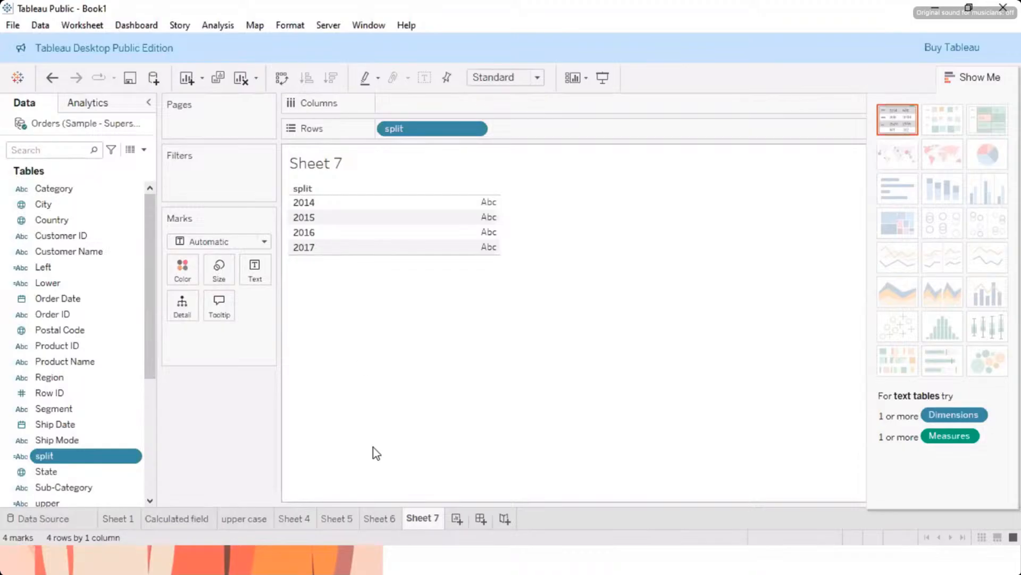
# Step: Switch to the PowerPoint slide show and advance from the Cohort Analysis slide to the Basic Filters slide
pyautogui.moveTo(453, 567)
pyautogui.press('super')
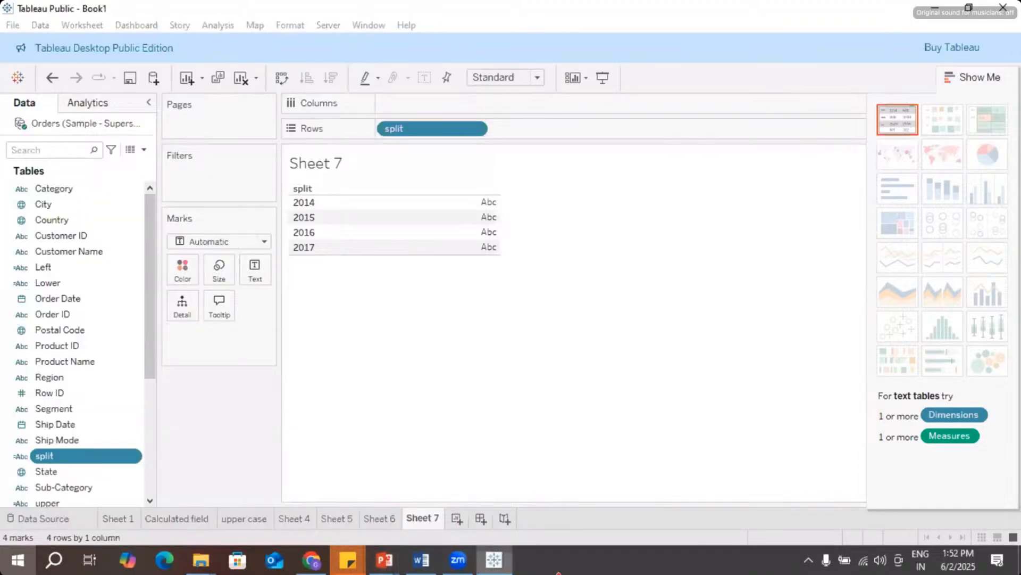
pyautogui.click(362, 568)
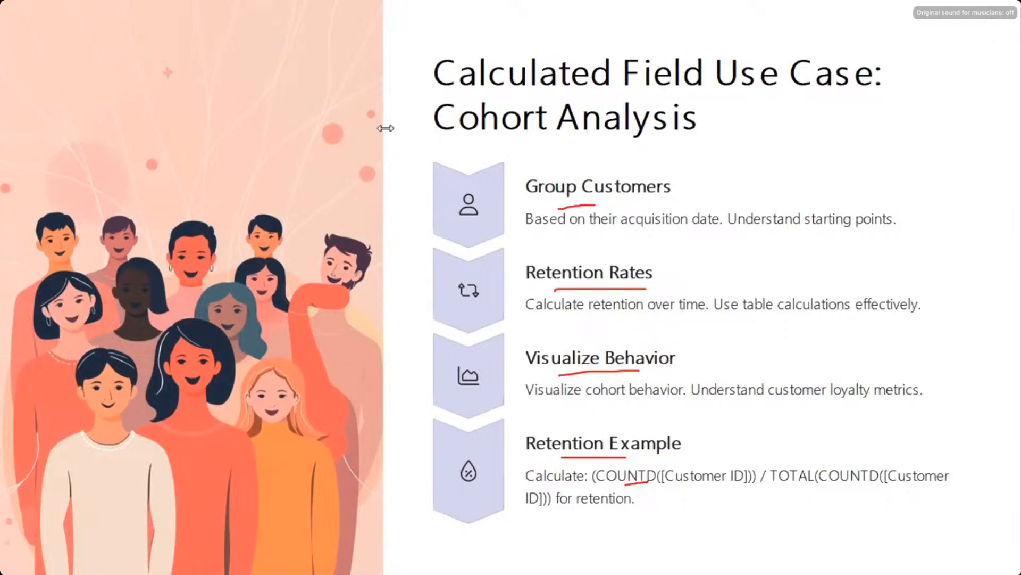
pyautogui.press('Right')
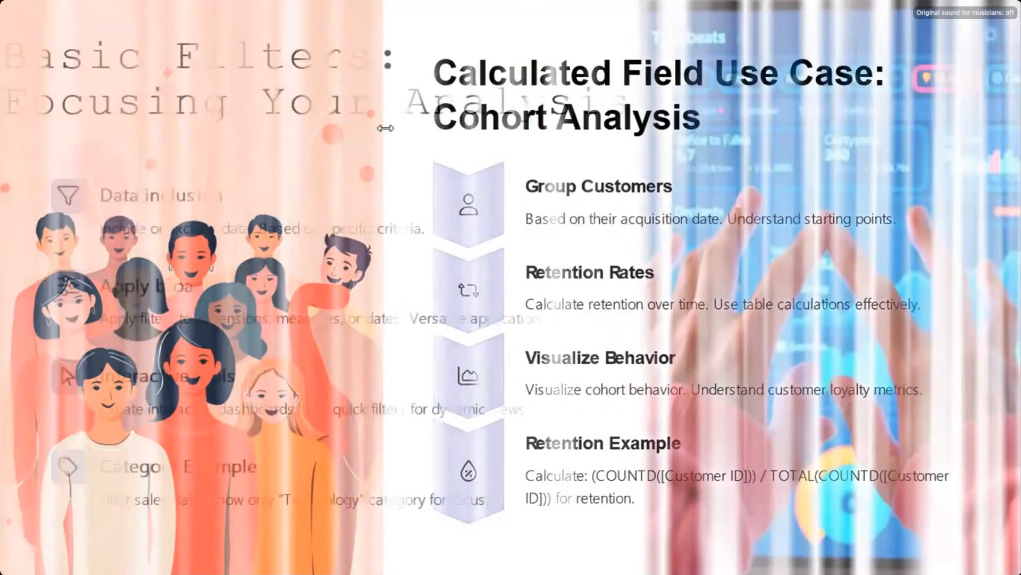
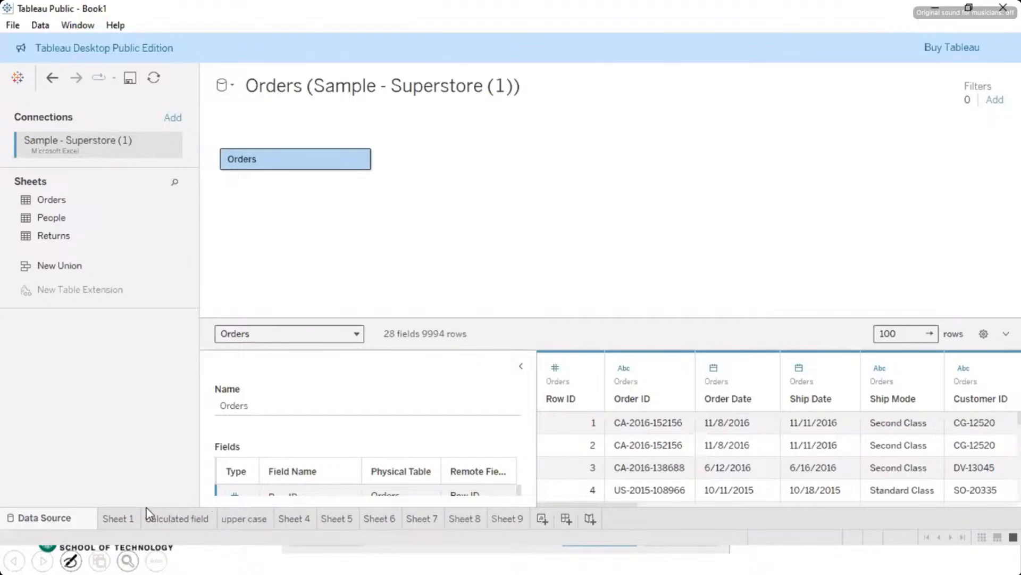
# Step: Add a new blank worksheet and return to the Orders data source page
pyautogui.moveTo(456, 516)
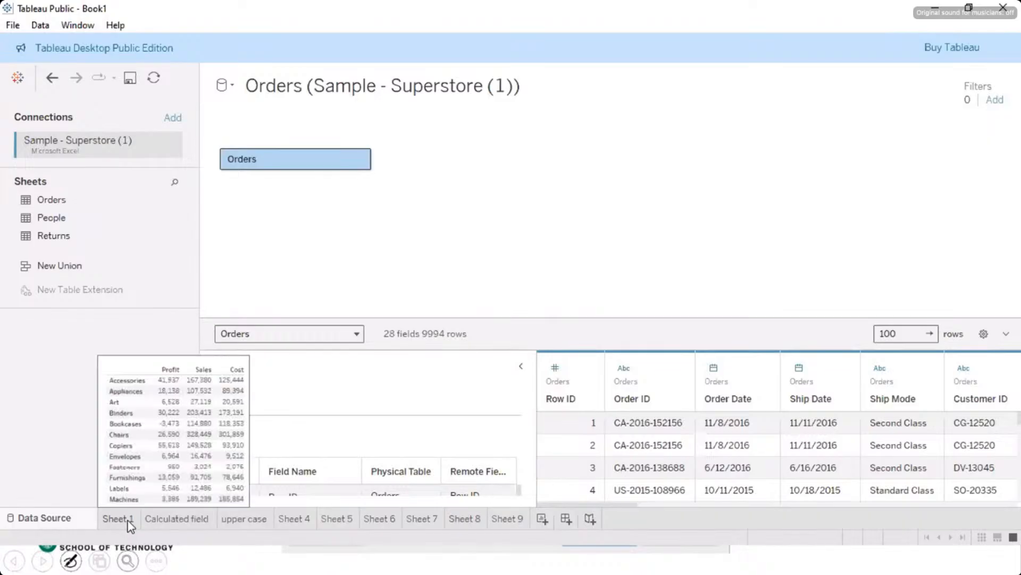
pyautogui.click(542, 519)
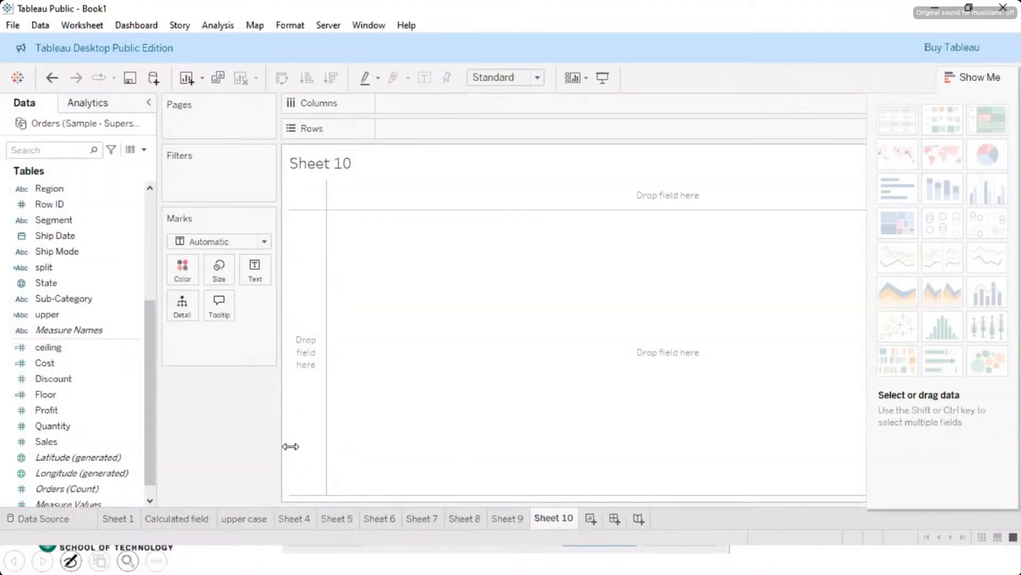
pyautogui.click(37, 521)
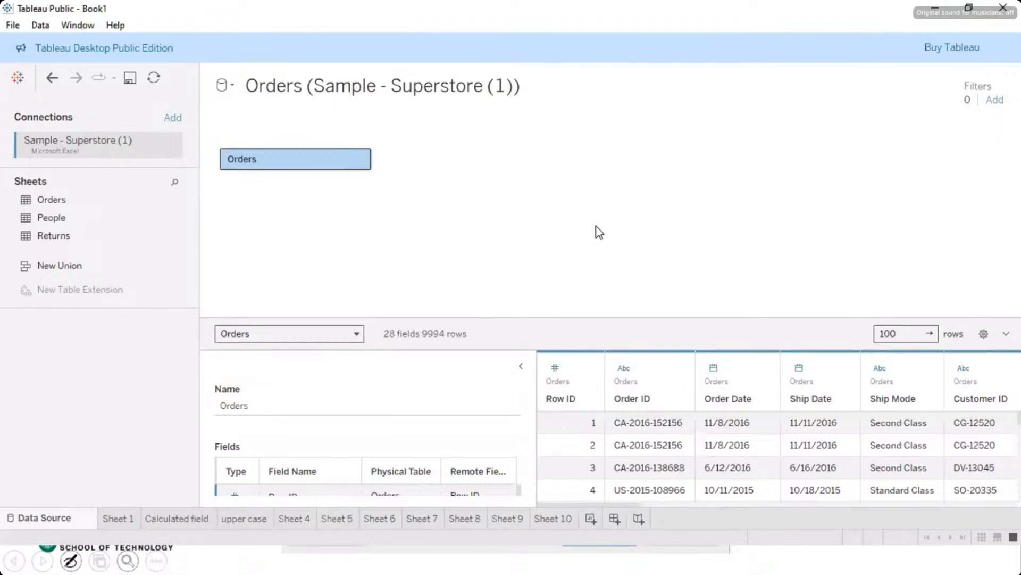
pyautogui.hotkey('alt', 'Tab')
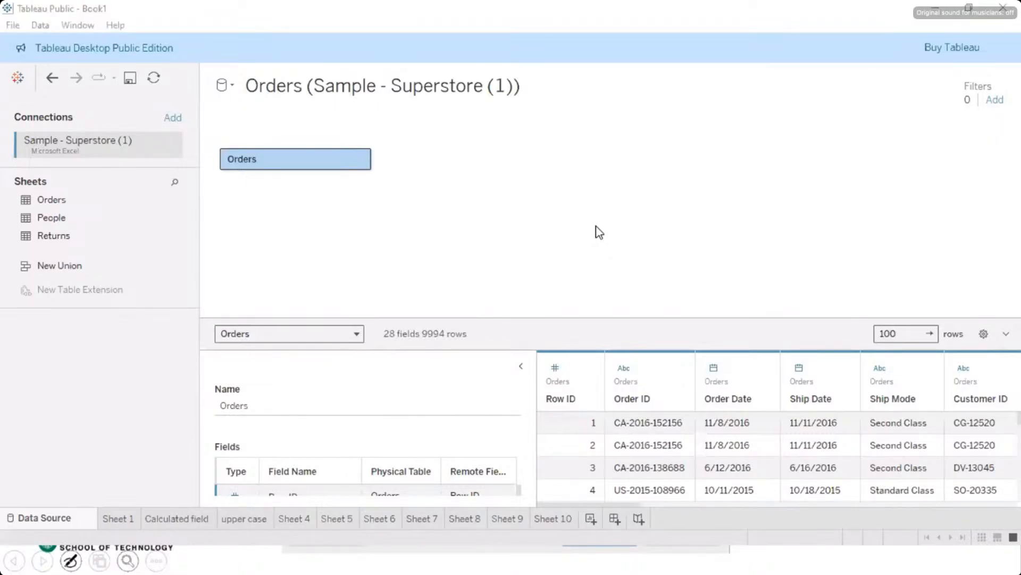
pyautogui.click(566, 338)
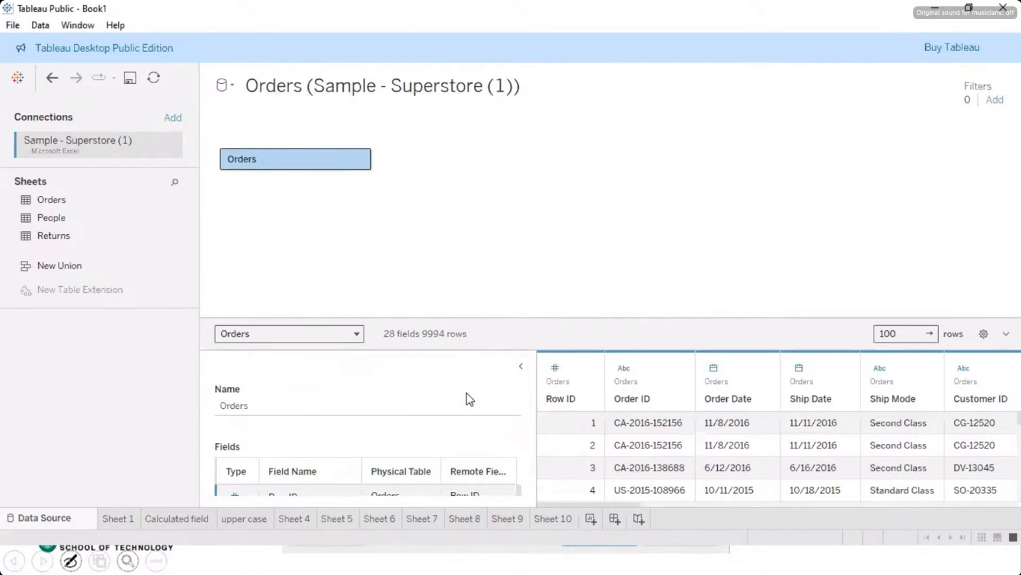
pyautogui.hotkey('alt', 'Tab')
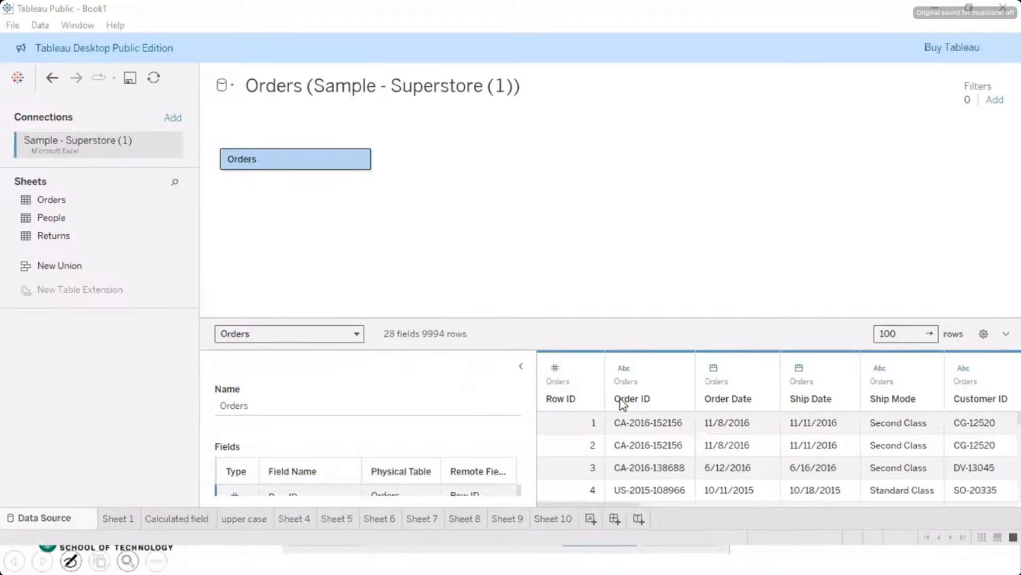
# Step: Add a data source filter on Category that keeps only Technology, and apply it to the Orders data source
pyautogui.moveTo(622, 402)
pyautogui.click(994, 106)
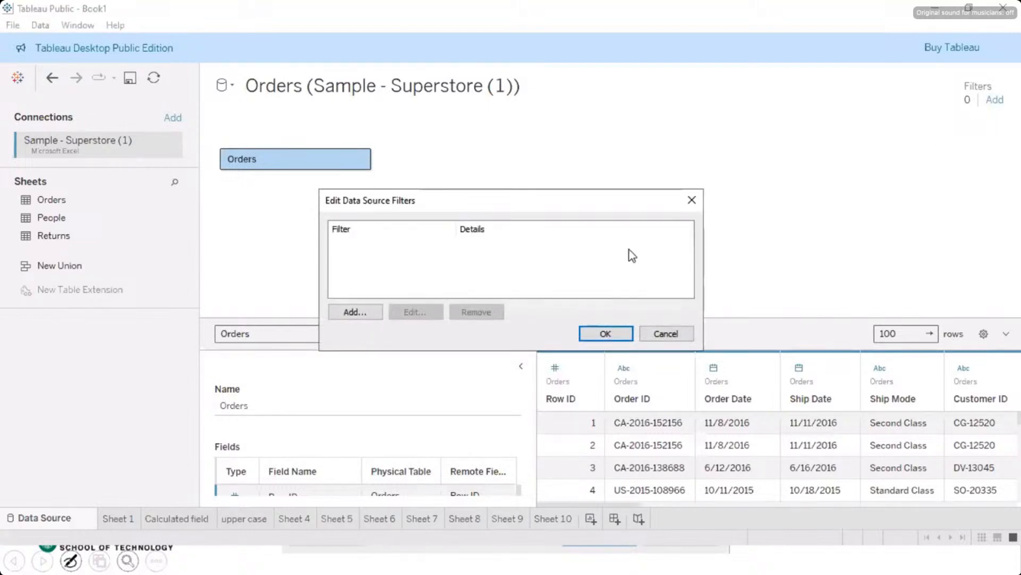
pyautogui.click(356, 314)
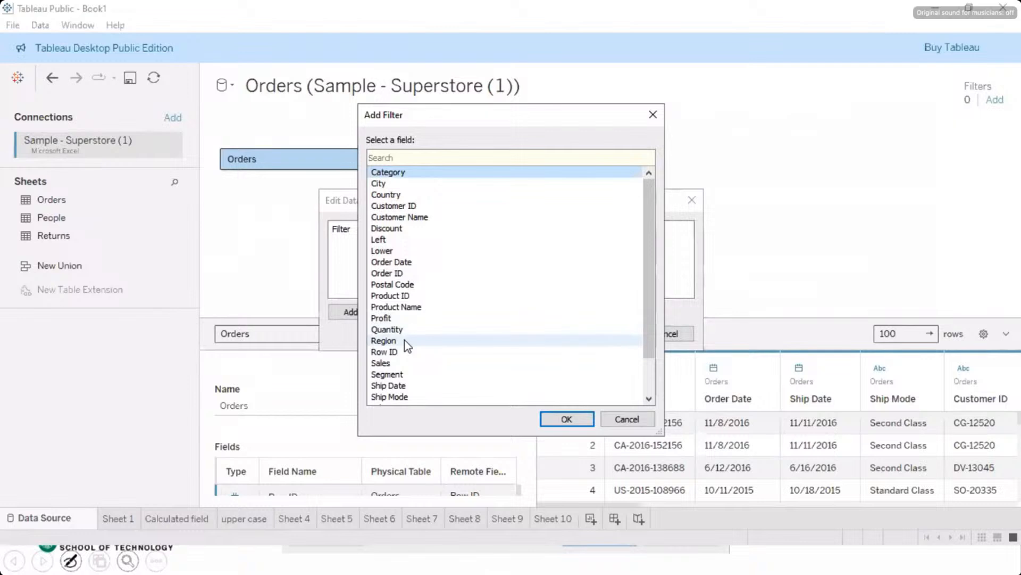
pyautogui.scroll(-2, 404, 339)
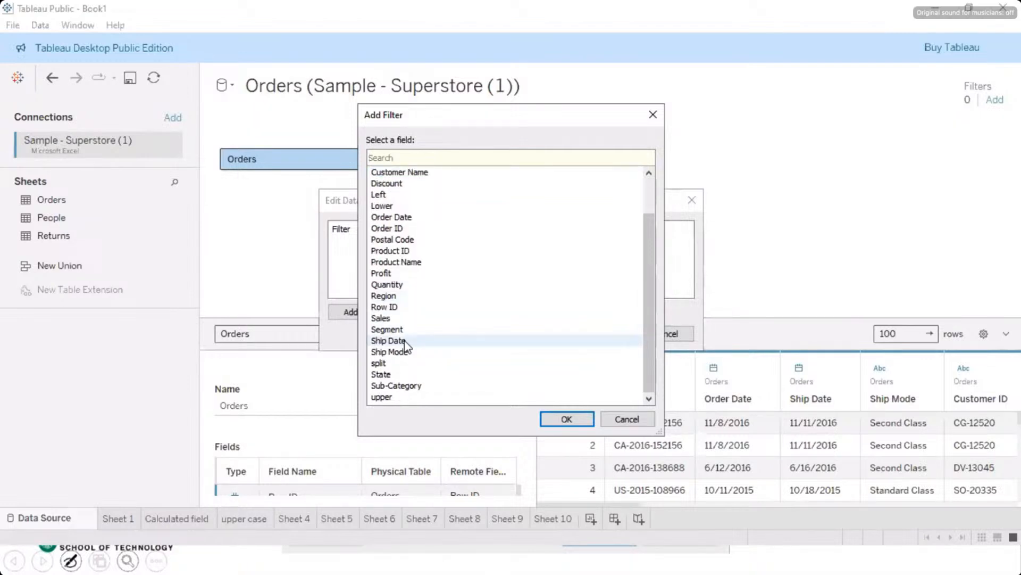
pyautogui.scroll(2, 406, 343)
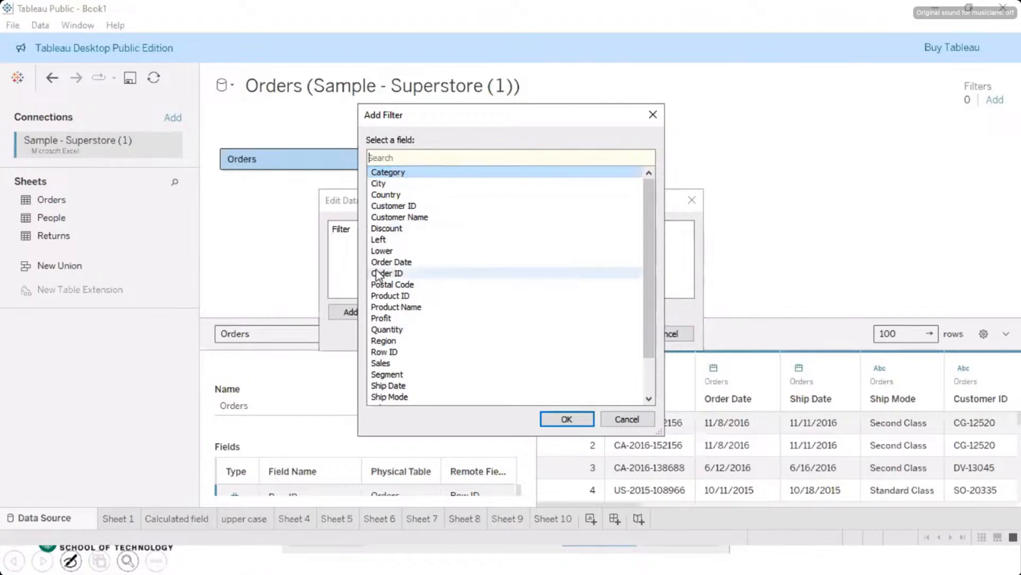
pyautogui.click(559, 421)
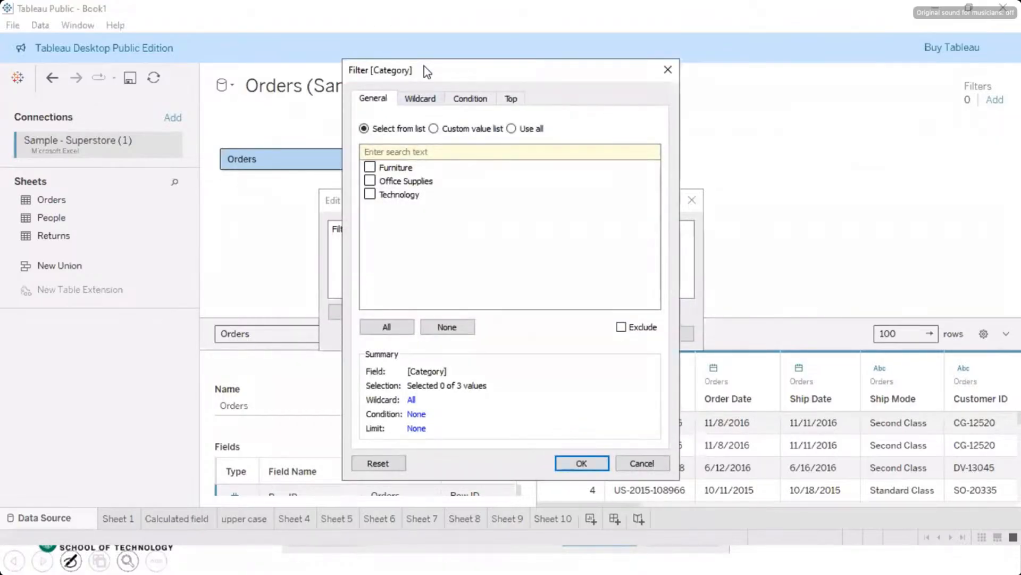
pyautogui.moveTo(431, 68); pyautogui.dragTo(295, 31)
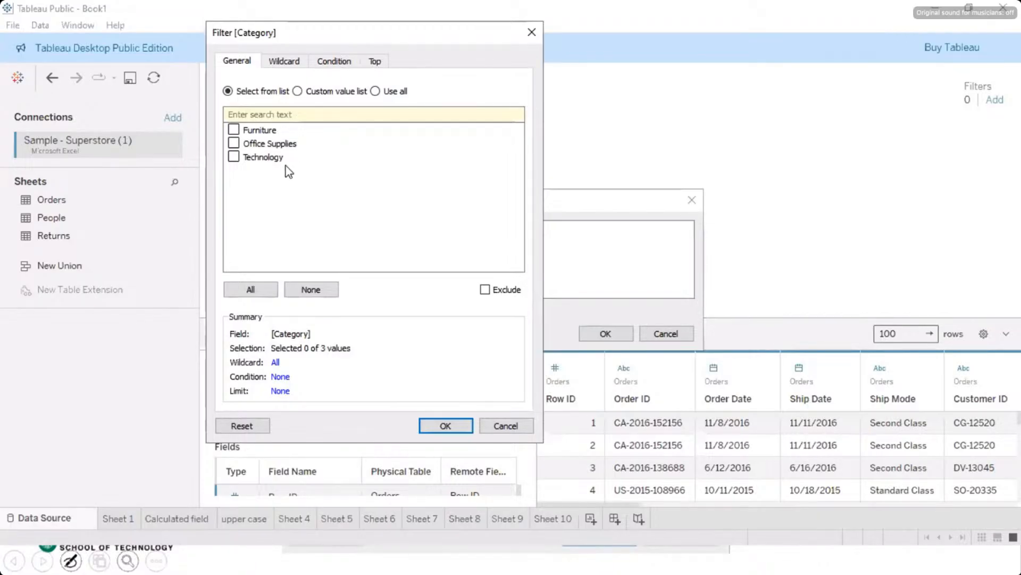
pyautogui.click(234, 158)
pyautogui.click(446, 426)
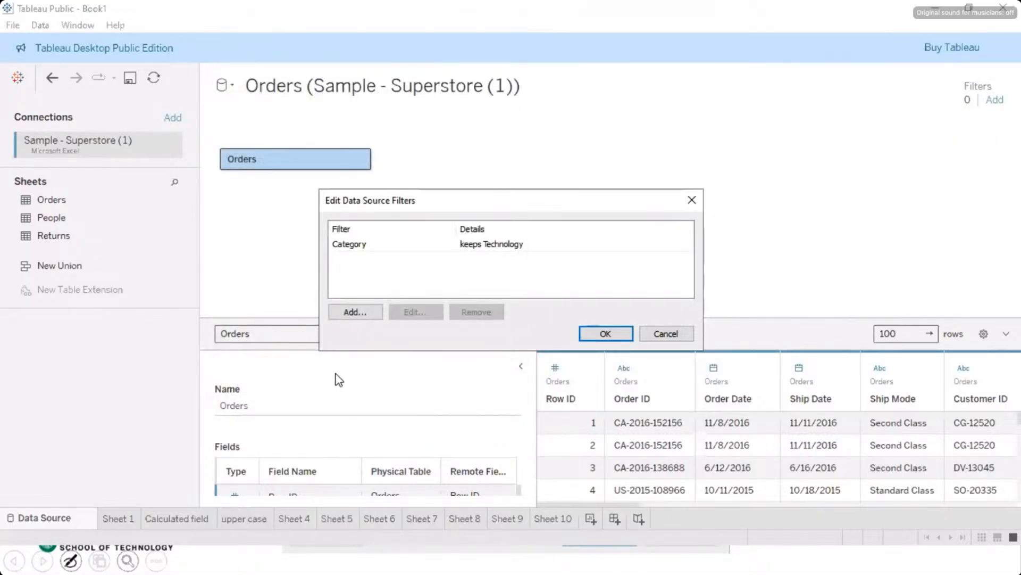
pyautogui.click(605, 334)
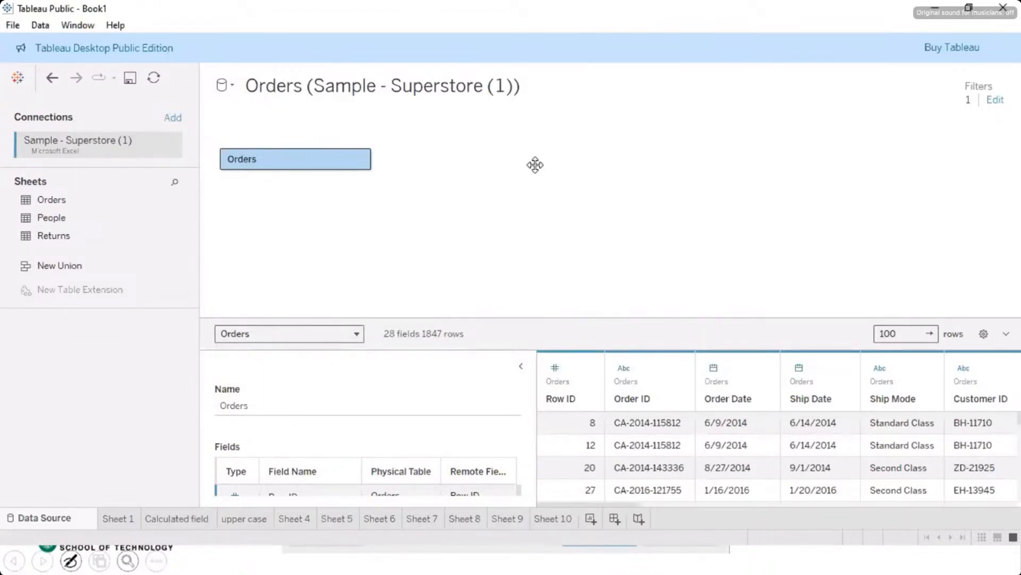
# Step: On Sheet 10, place the Category dimension on the rows to list the categories
pyautogui.click(568, 524)
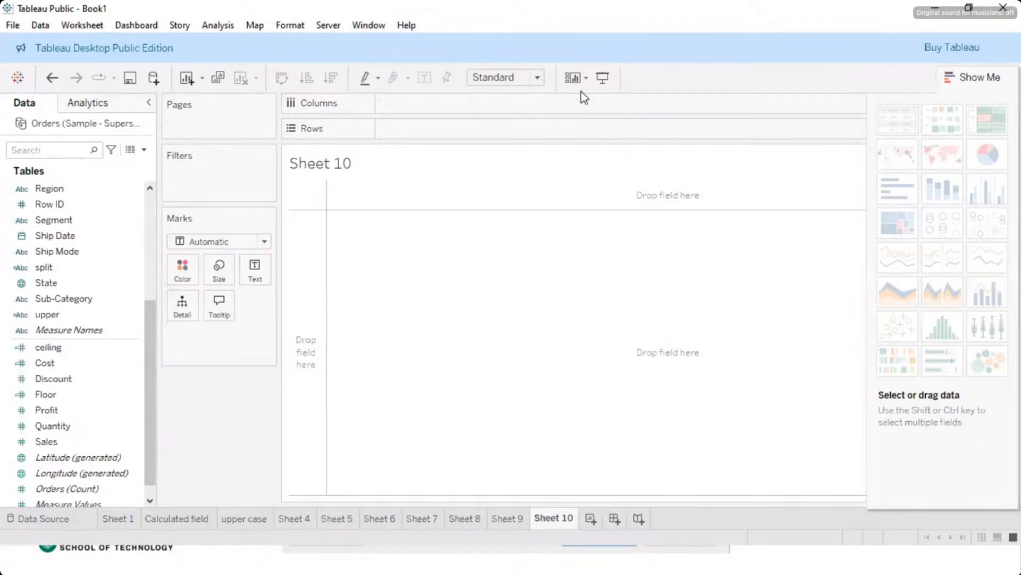
pyautogui.scroll(4, 69, 271)
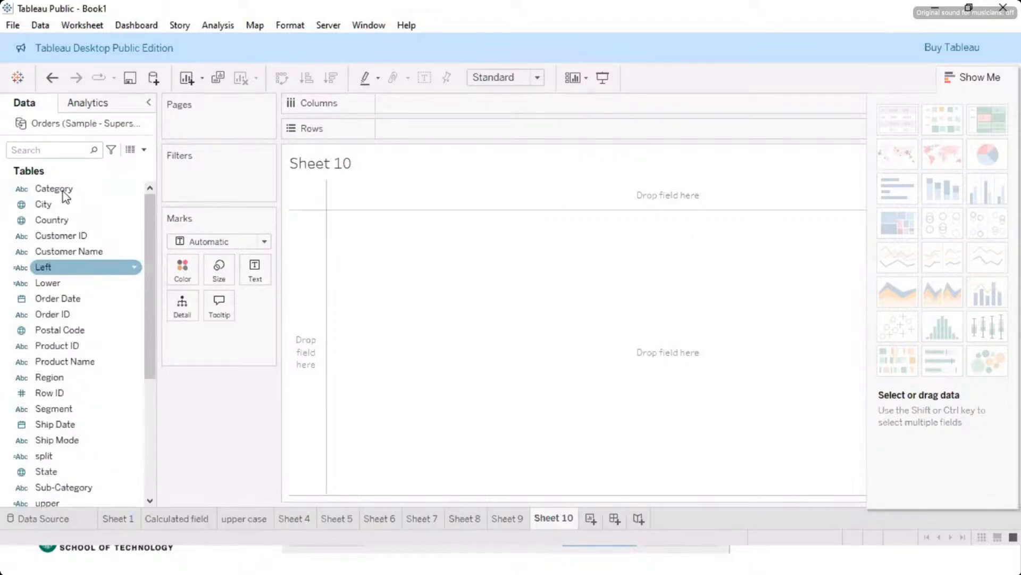
pyautogui.moveTo(63, 190); pyautogui.dragTo(386, 202)
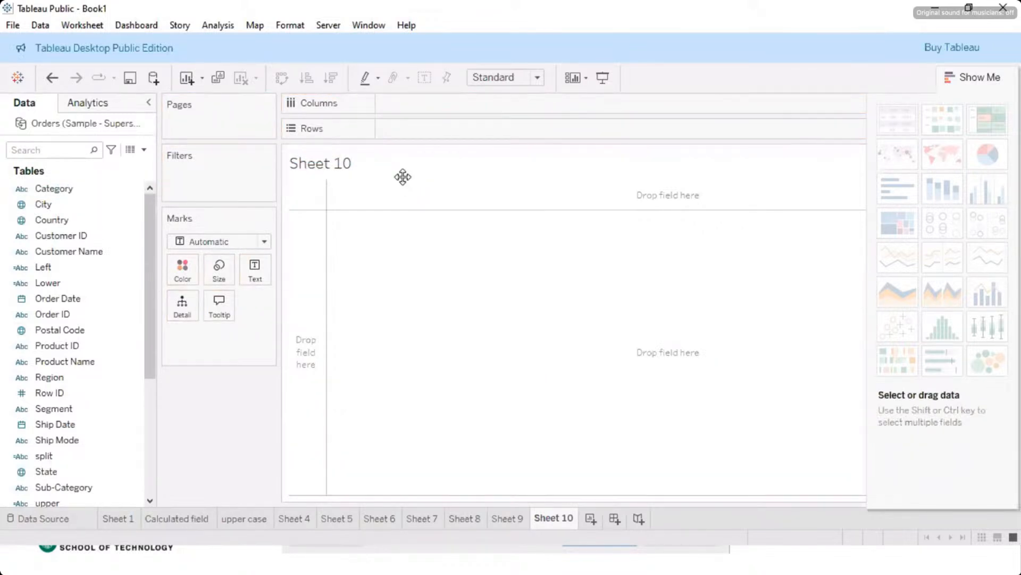
pyautogui.moveTo(53, 189); pyautogui.dragTo(377, 285)
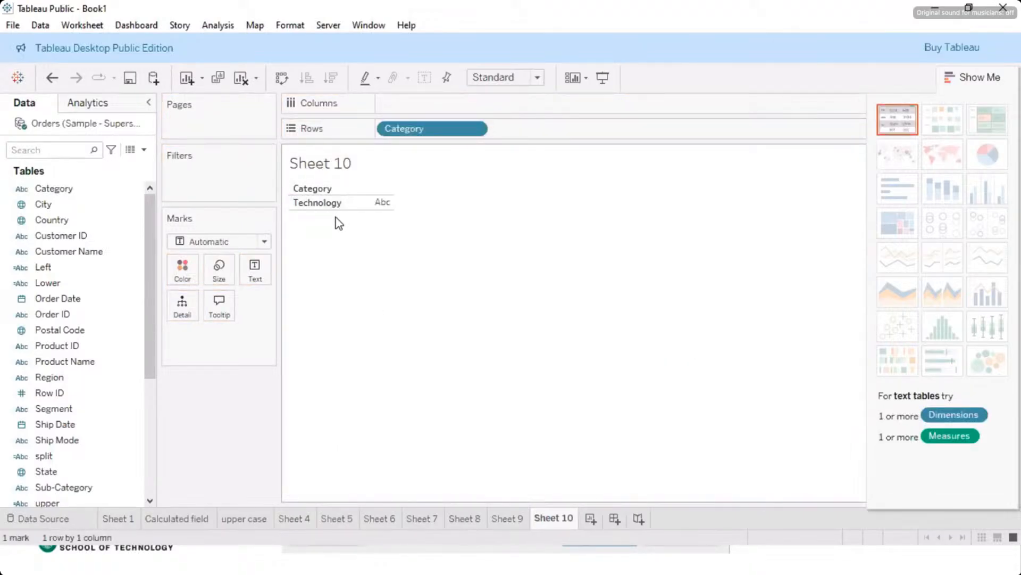
# Step: Look through Sheets 6 to 9 to check how the Category data source filter affects their views
pyautogui.click(500, 524)
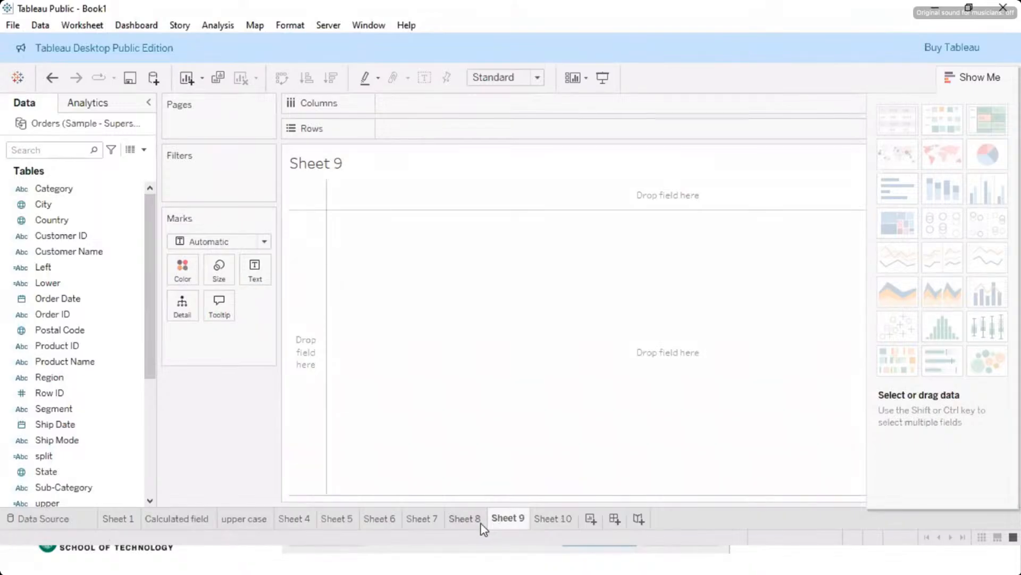
pyautogui.click(480, 523)
pyautogui.click(420, 524)
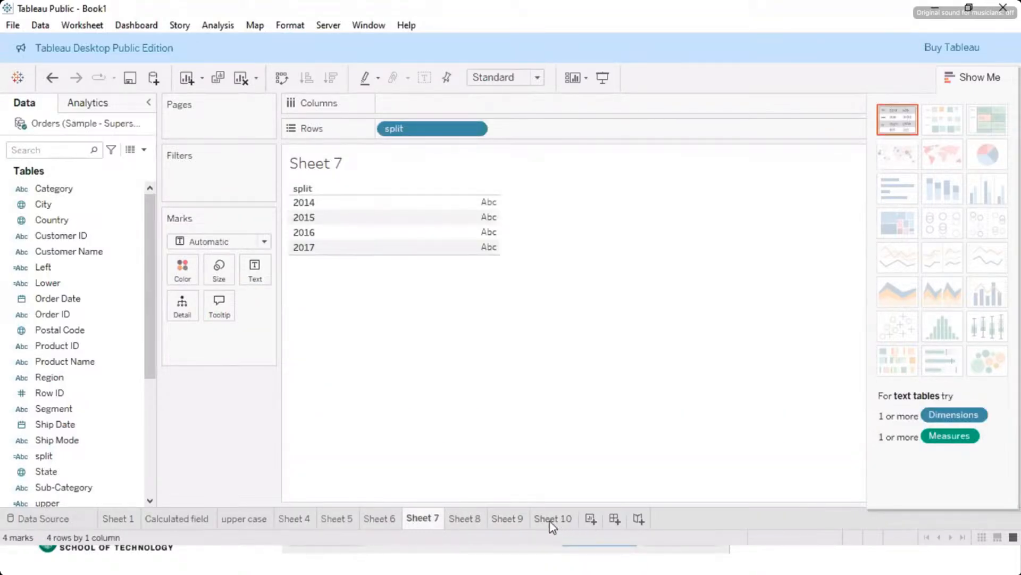
pyautogui.moveTo(550, 523)
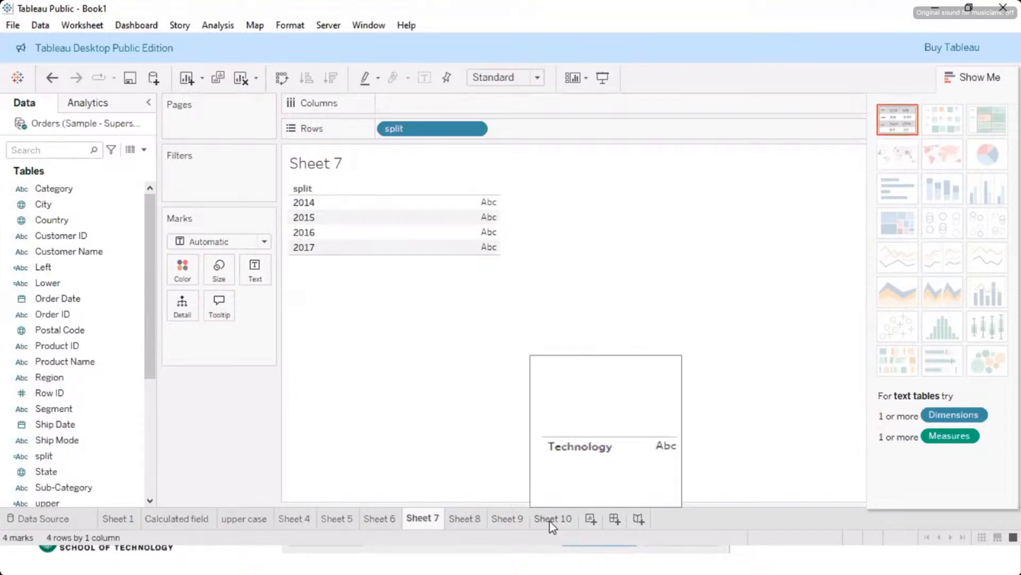
pyautogui.click(385, 519)
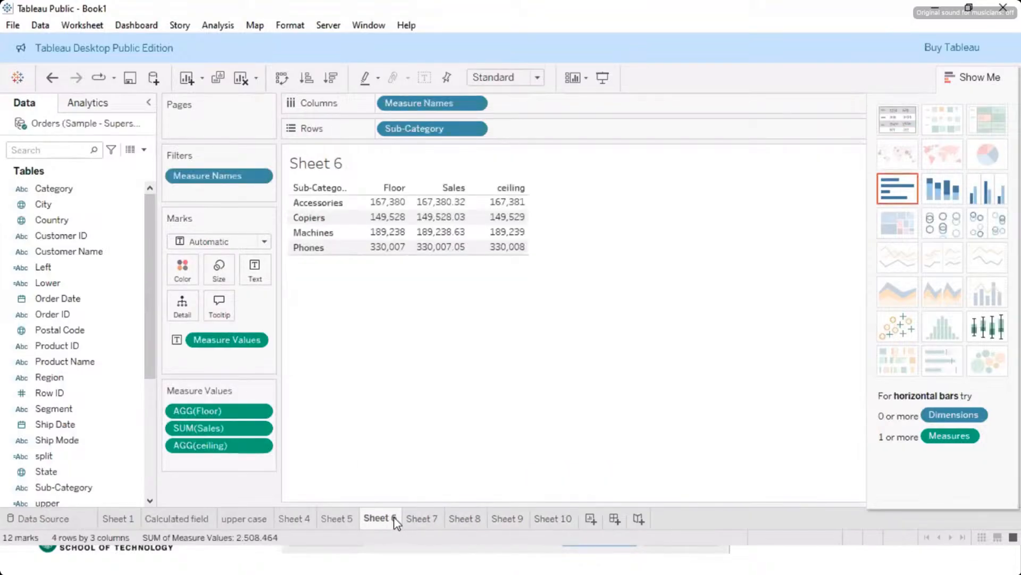
pyautogui.click(470, 523)
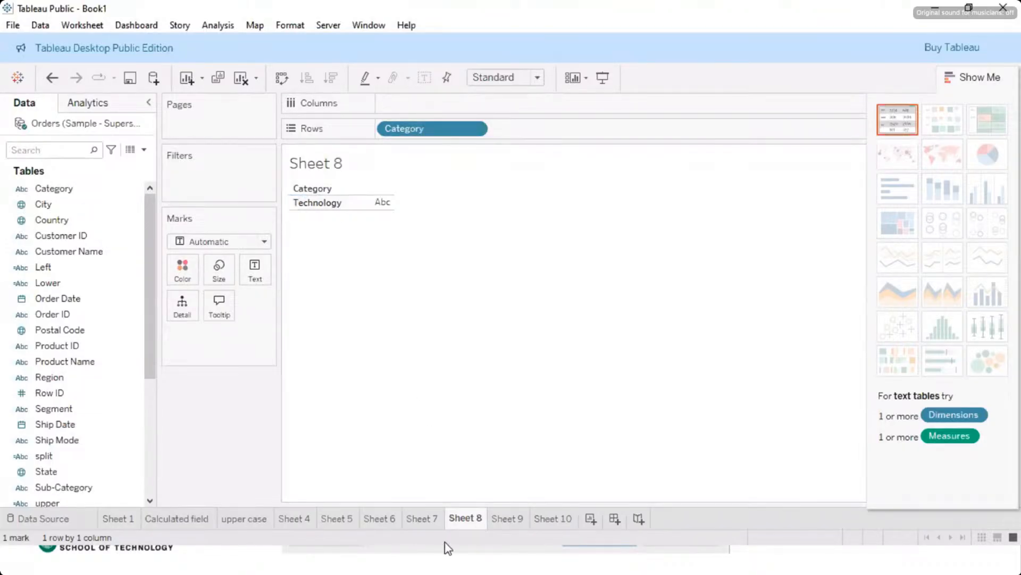
# Step: Add another blank worksheet, and start a second data source filter on the Sub-Category field
pyautogui.click(590, 519)
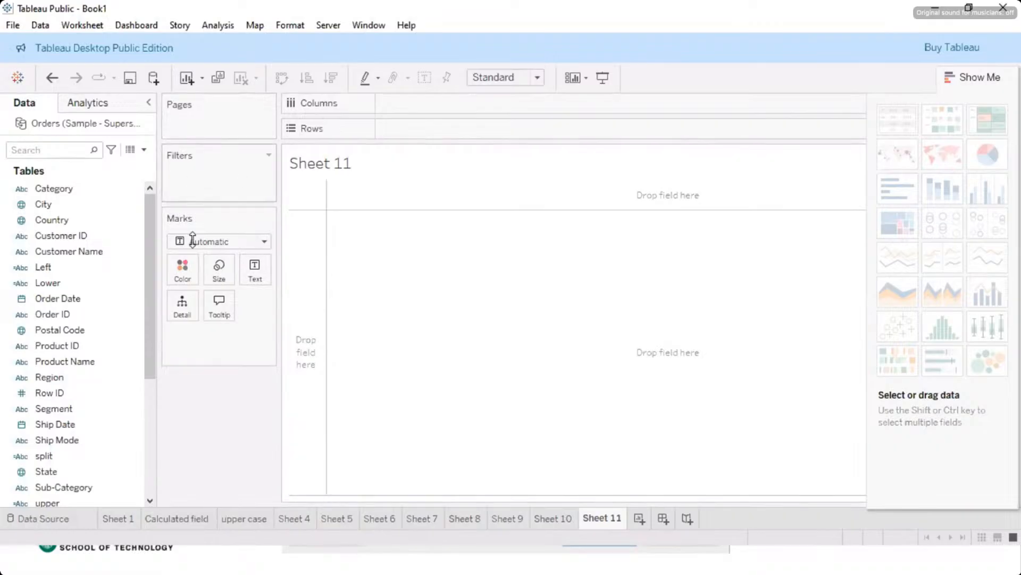
pyautogui.click(56, 521)
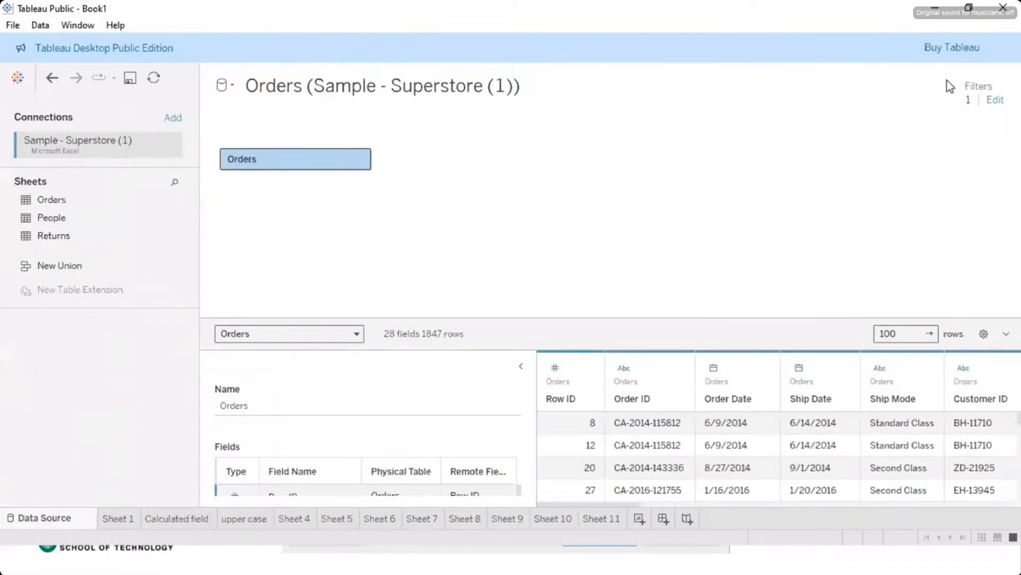
pyautogui.click(995, 101)
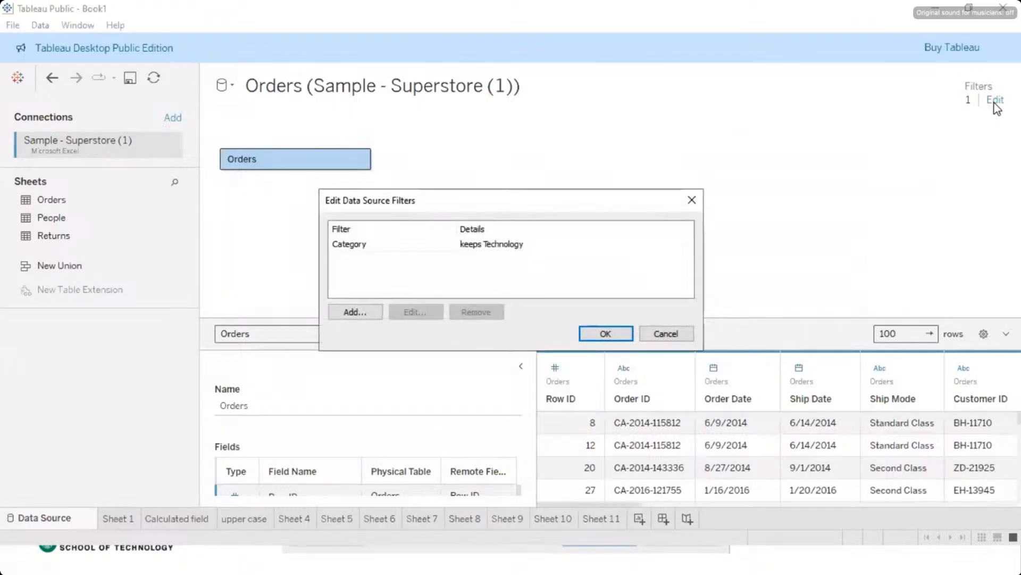
pyautogui.click(355, 311)
pyautogui.click(356, 313)
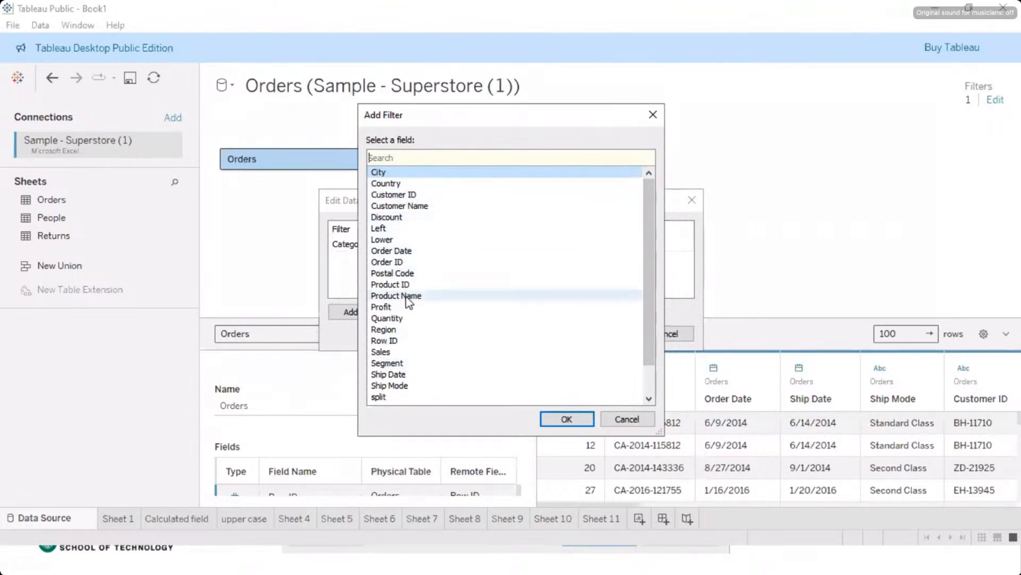
pyautogui.scroll(-1, 409, 301)
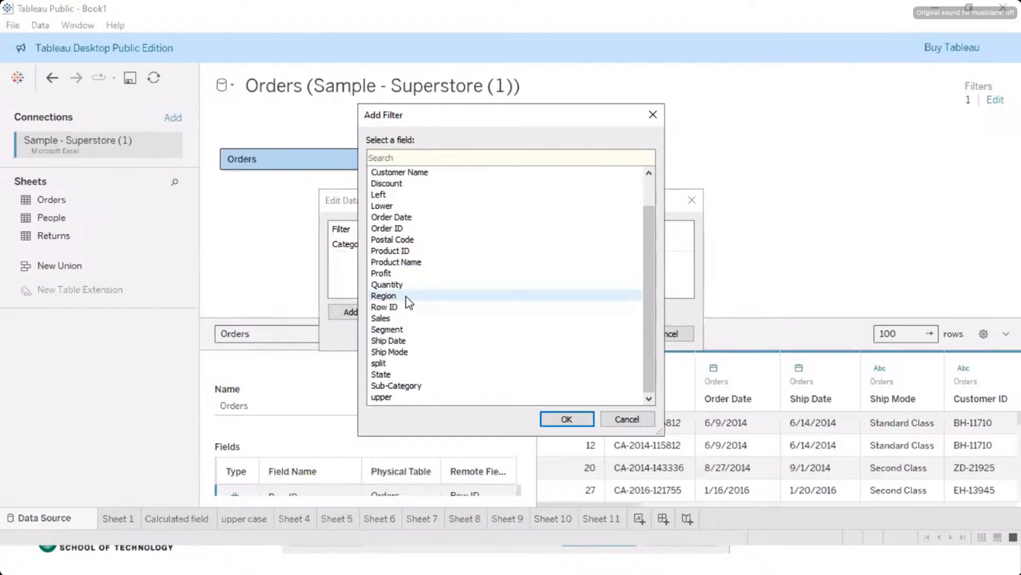
pyautogui.click(404, 388)
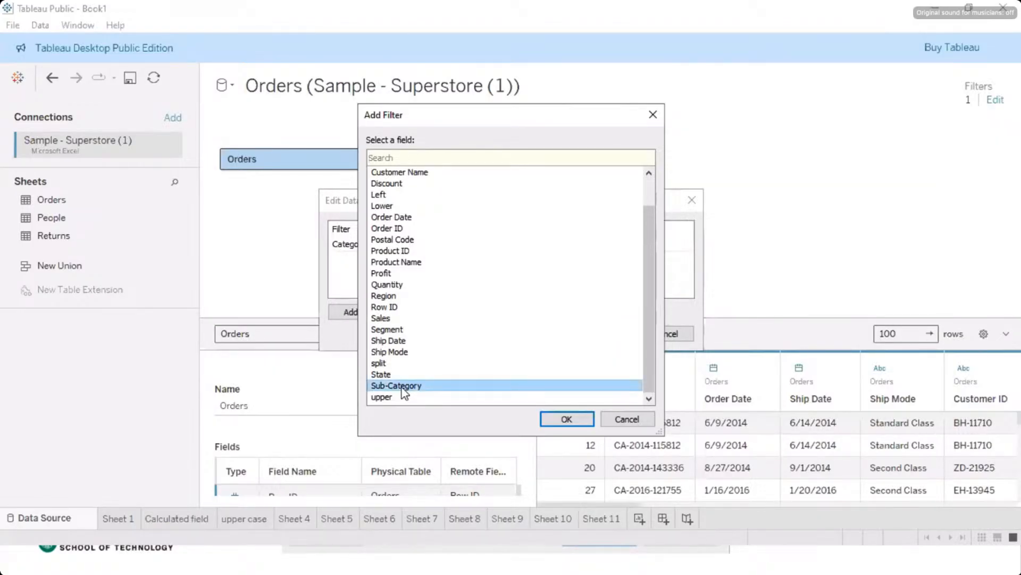
pyautogui.click(566, 420)
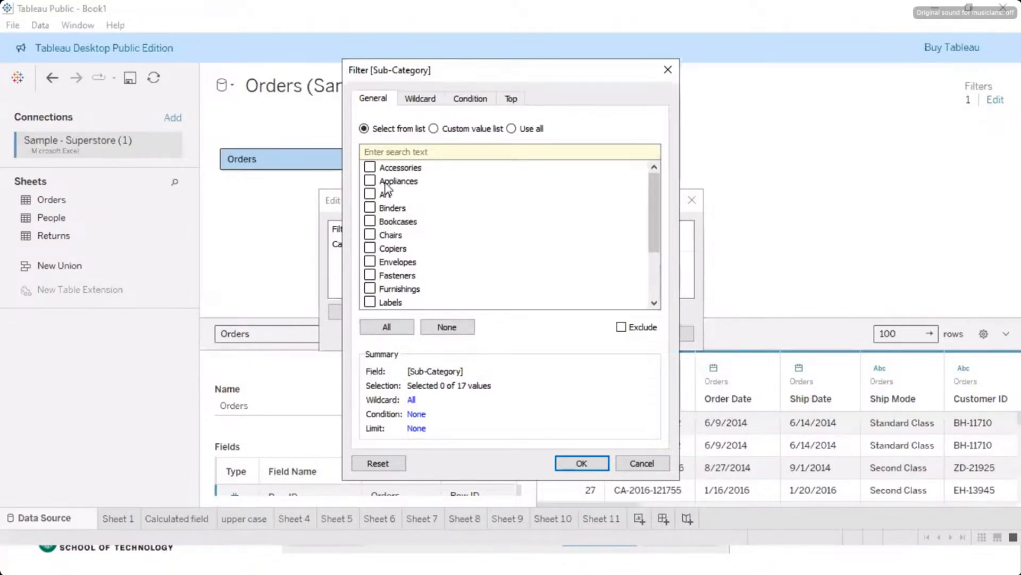
# Step: Keep Accessories, Appliances and Art in the Sub-Category filter, and apply the data source filters
pyautogui.click(369, 167)
pyautogui.click(369, 180)
pyautogui.click(370, 194)
pyautogui.click(581, 464)
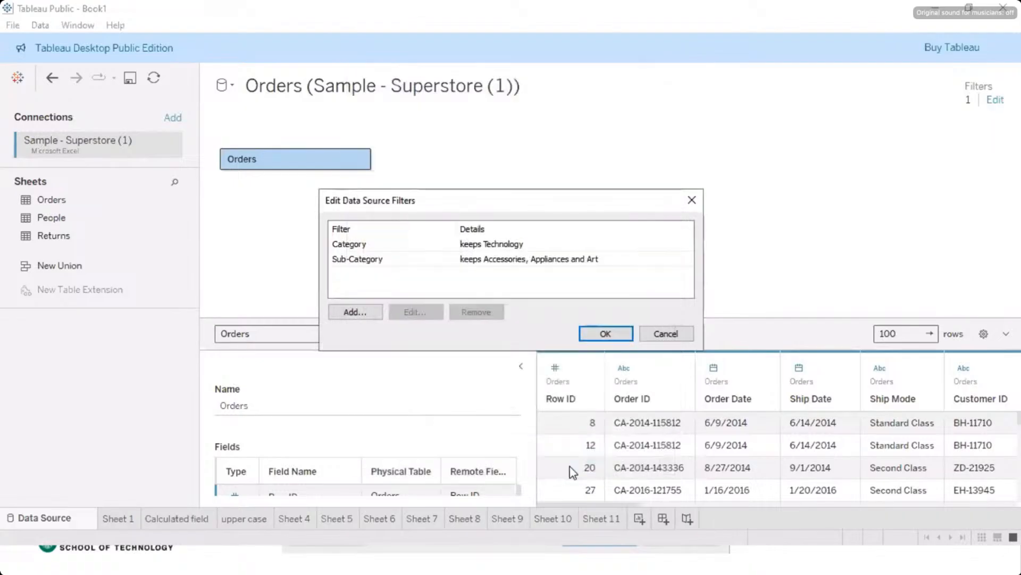
pyautogui.click(602, 333)
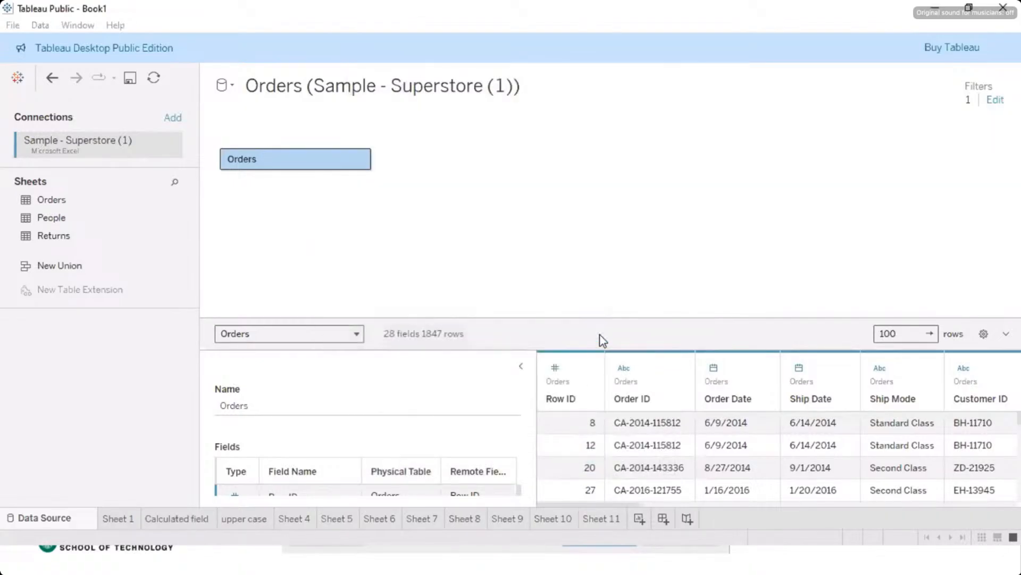
# Step: Add a new worksheet and place the Sub-Category dimension on its rows
pyautogui.click(639, 520)
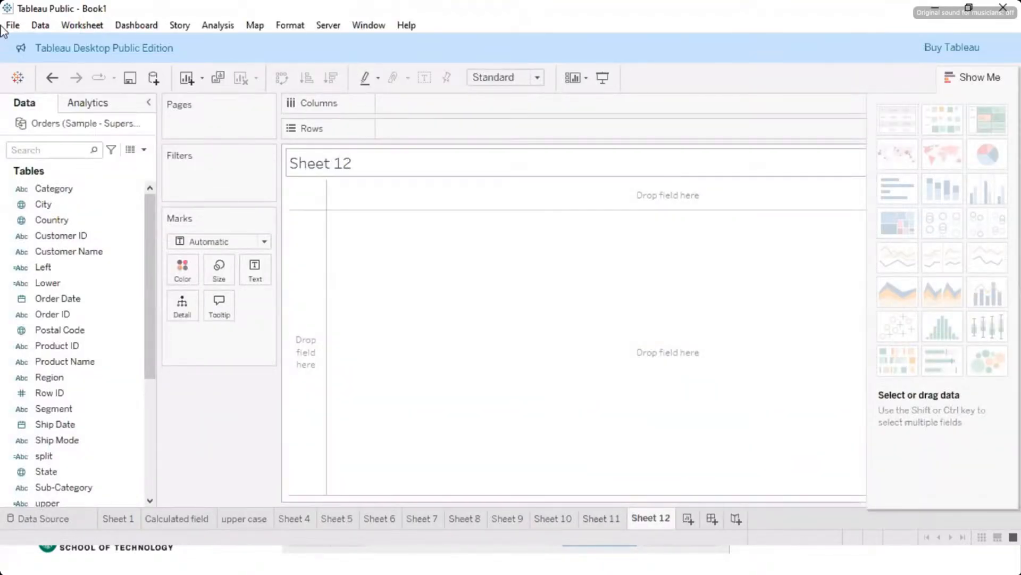
pyautogui.click(93, 221)
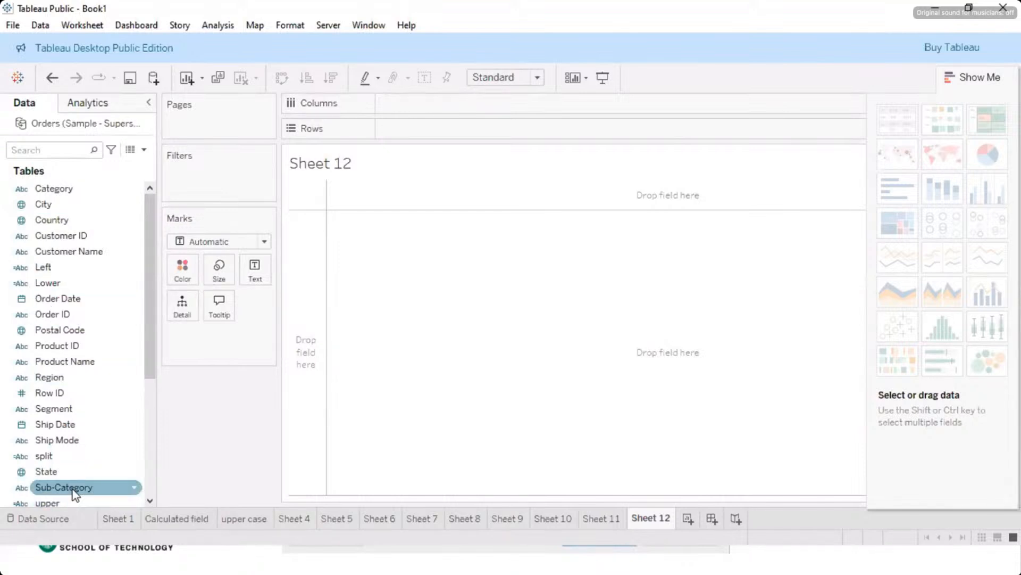
pyautogui.moveTo(75, 494); pyautogui.dragTo(423, 136)
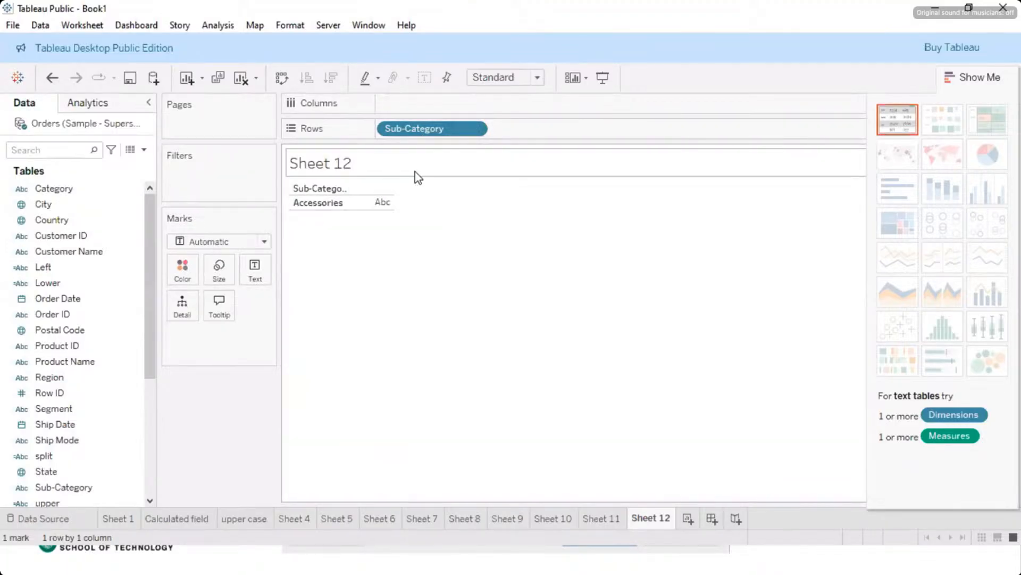
pyautogui.click(332, 204)
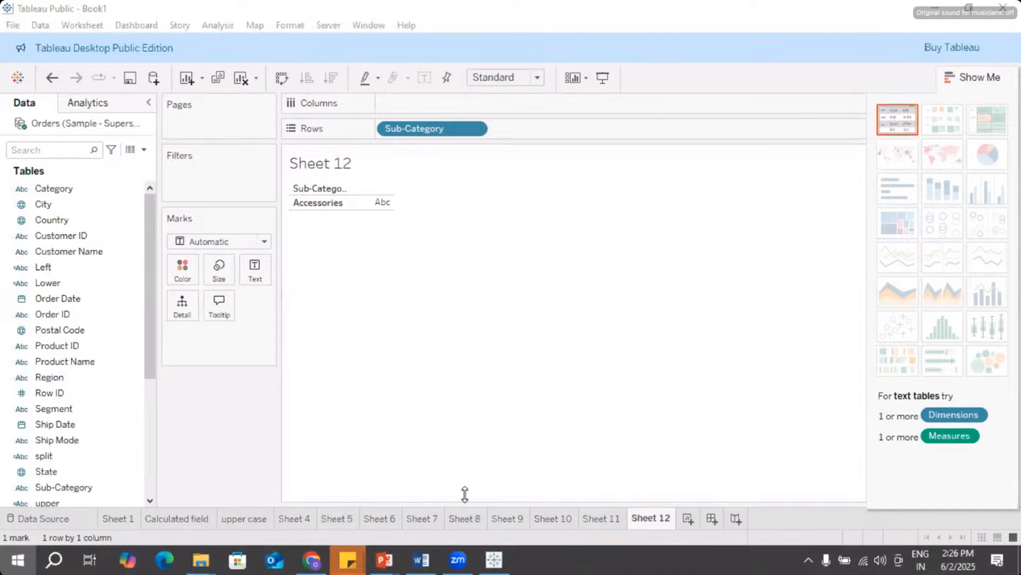
# Step: Switch to the PowerPoint slide show, go to the Processing step slide and activate the pen
pyautogui.press('super')
pyautogui.click(530, 413)
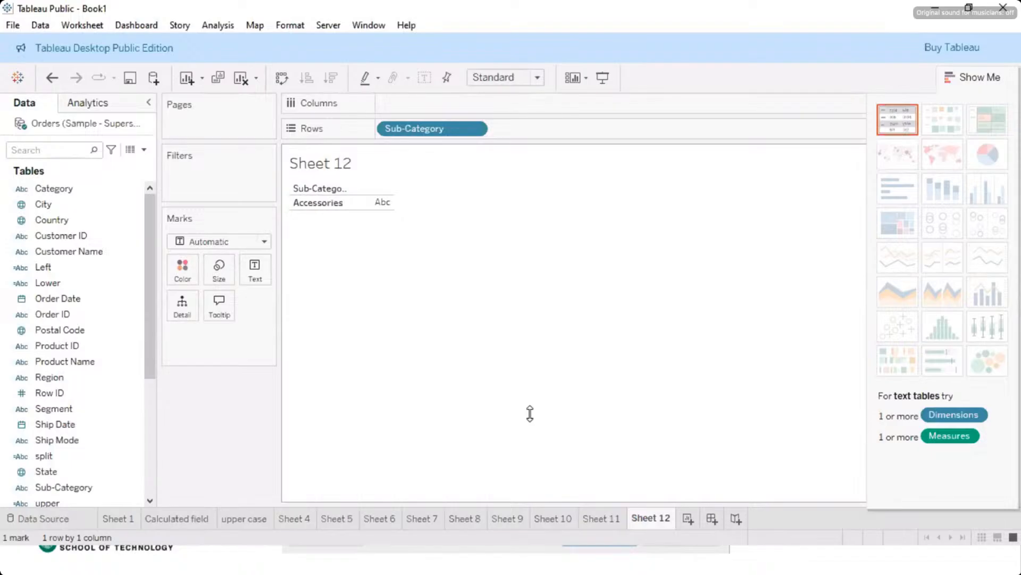
pyautogui.press('super')
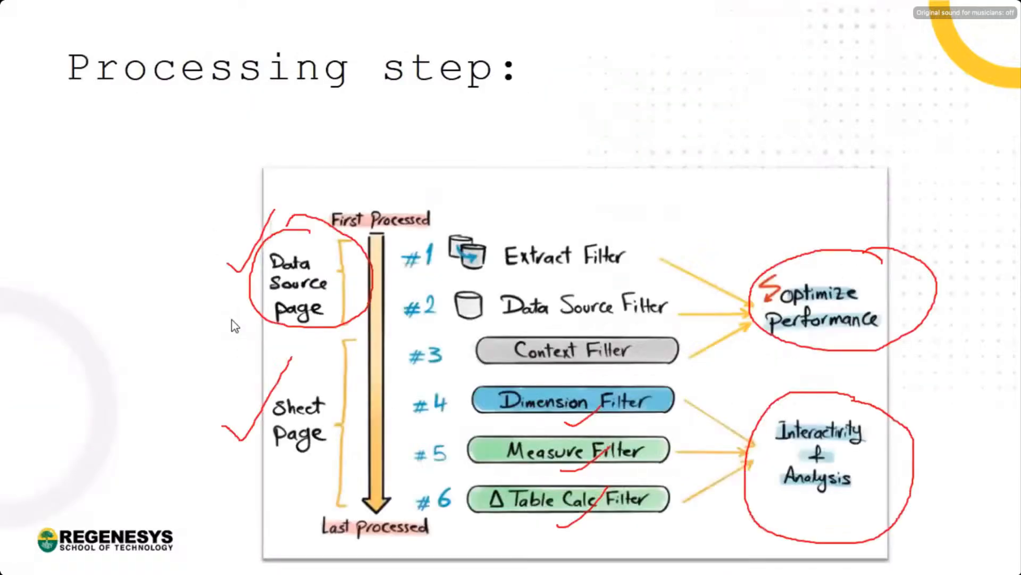
pyautogui.hotkey('ctrl', 'p')
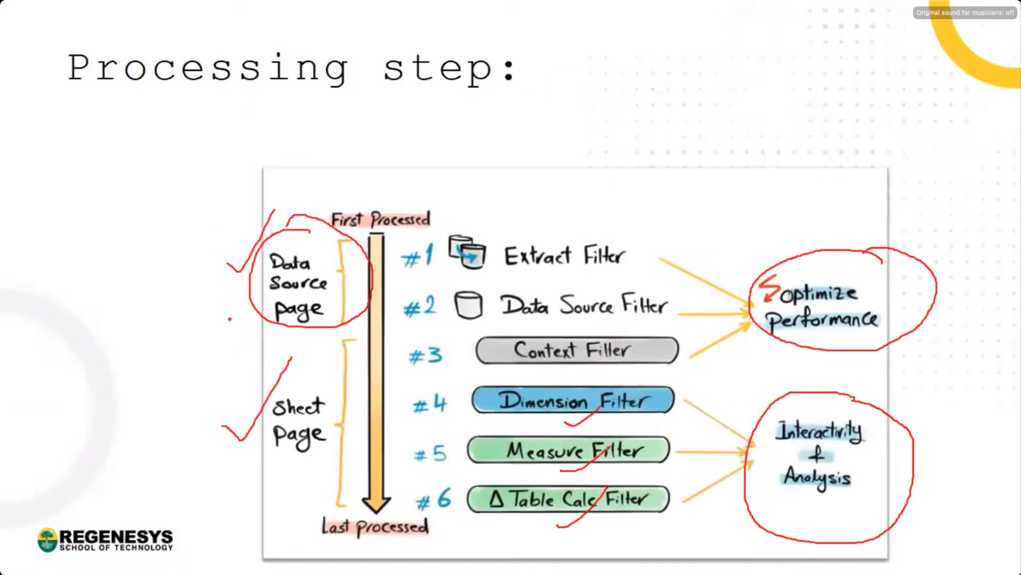